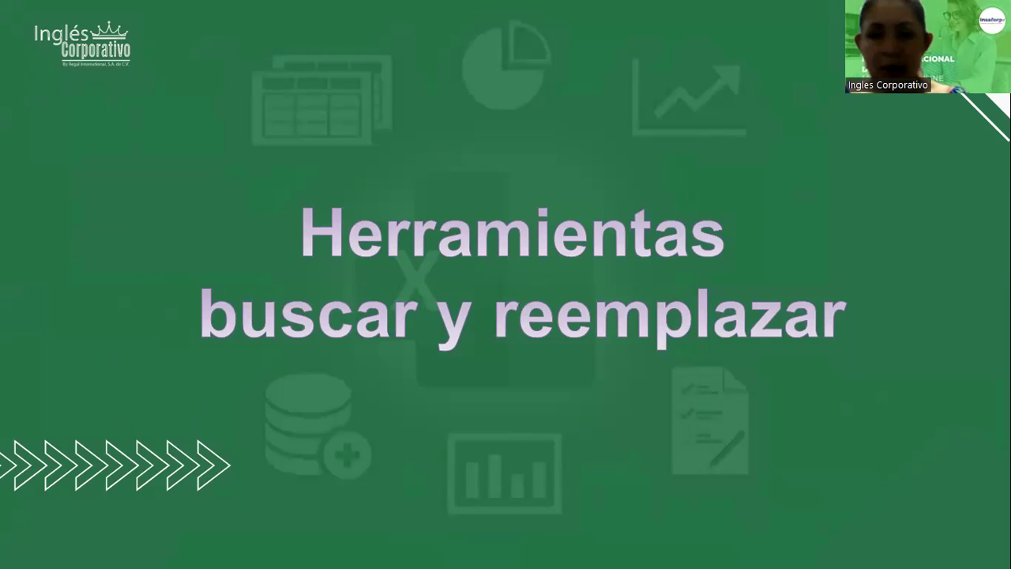
# - Advance the slideshow past the Objetivo and Buscar y reemplazar slides to the end-of-show screen
pyautogui.click(645, 165)
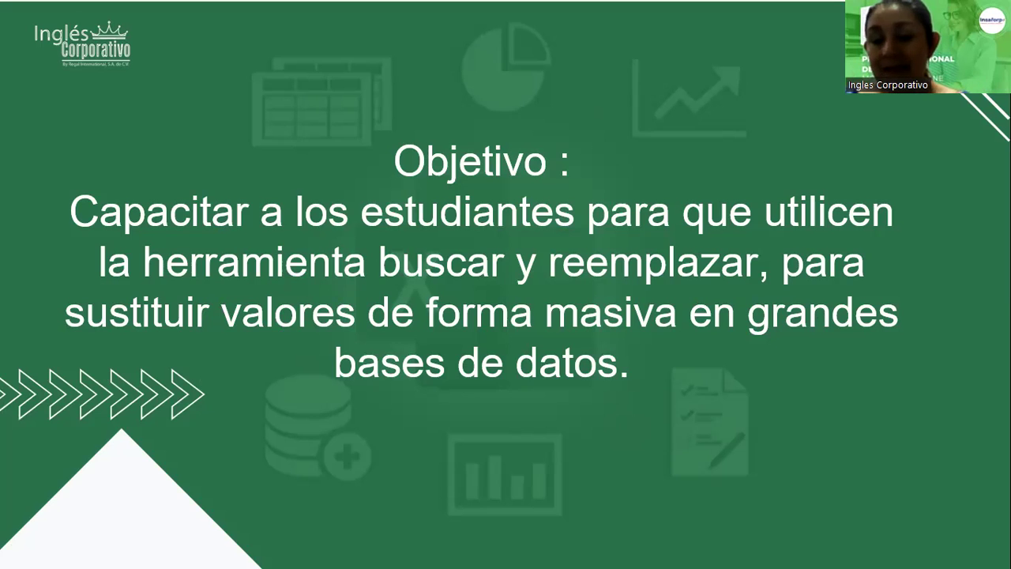
pyautogui.press('Right')
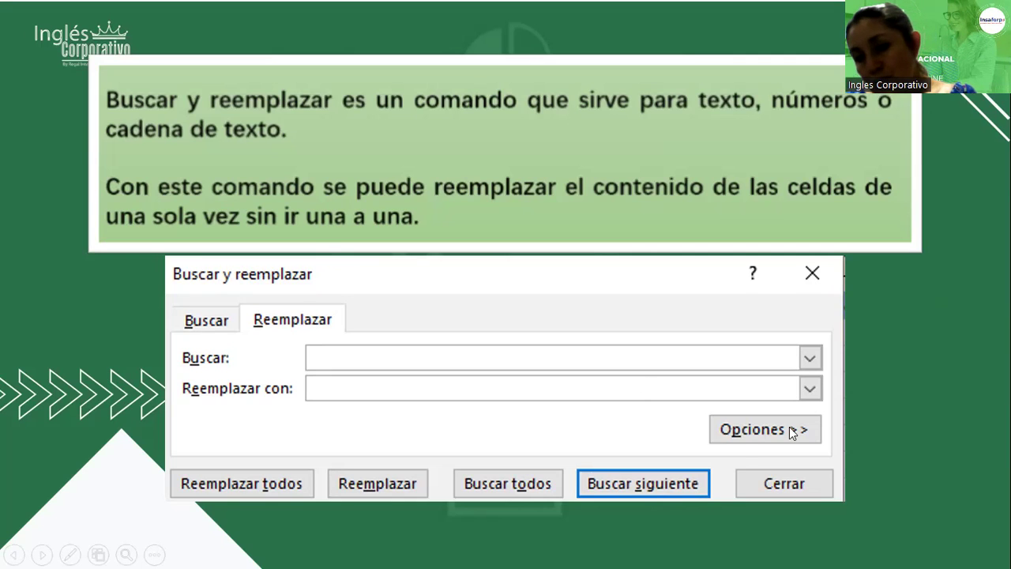
pyautogui.scroll(-1, 709, 403)
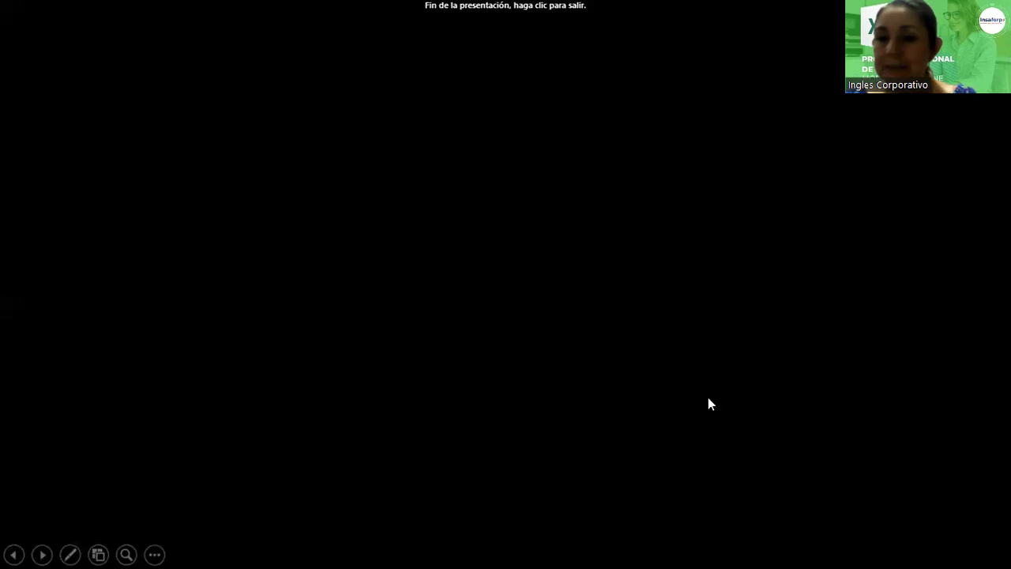
pyautogui.scroll(1, 710, 403)
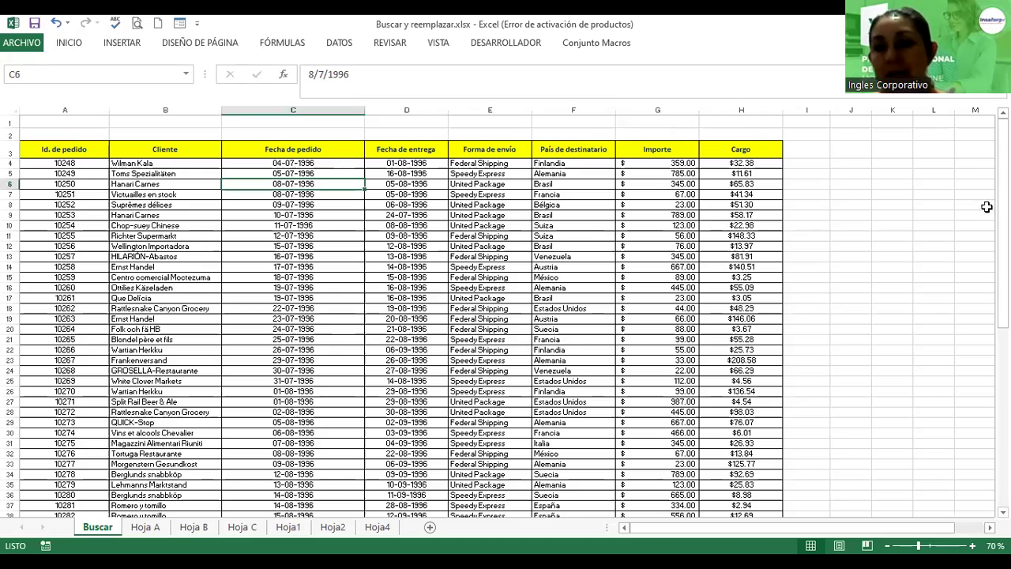
# - Scroll down the sheet to locate the Ejercicio 1 bank table
pyautogui.scroll(-6, 986, 207)
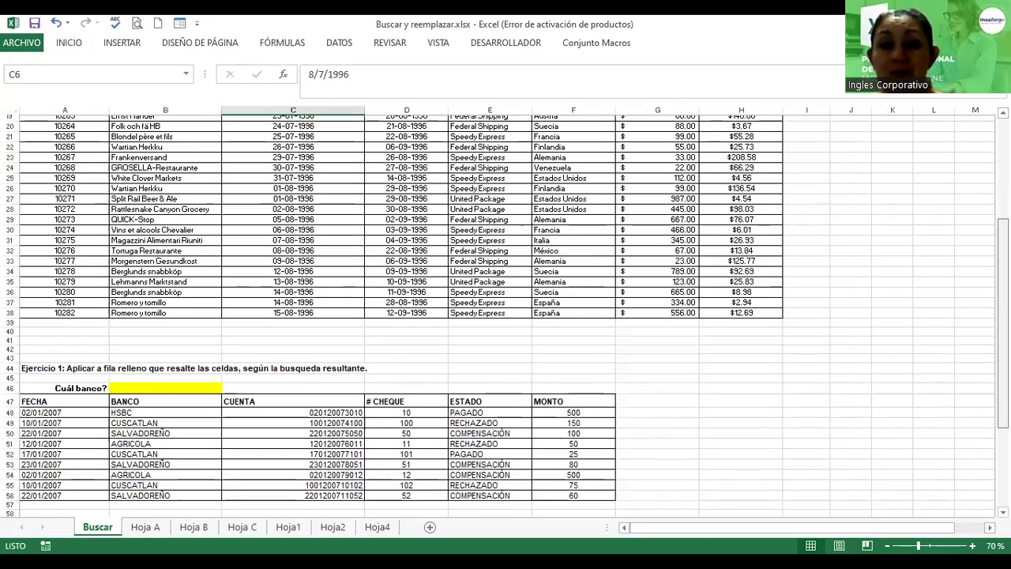
pyautogui.scroll(-4, 505, 316)
pyautogui.scroll(-1, 506, 316)
pyautogui.scroll(1, 506, 316)
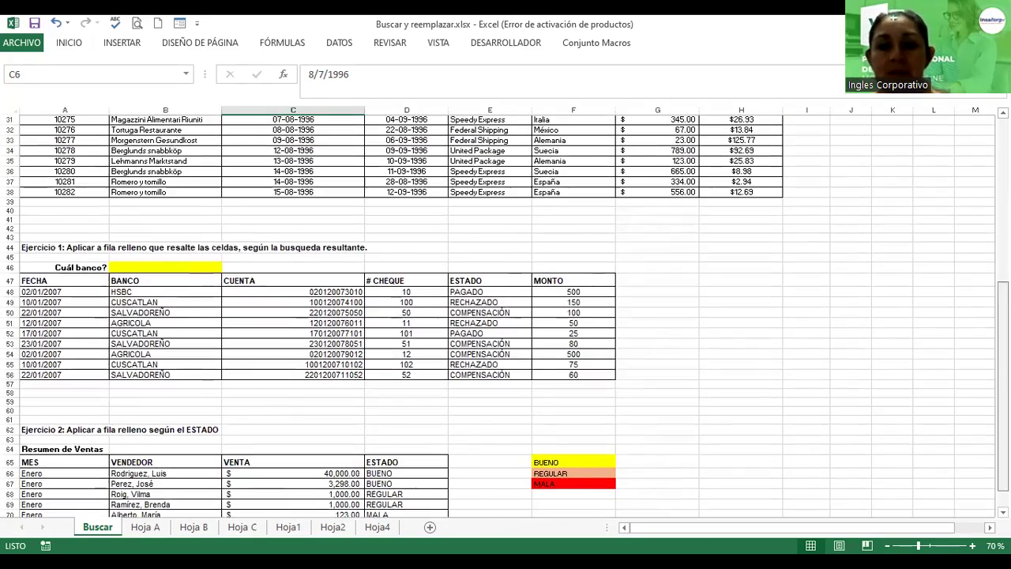
pyautogui.scroll(6, 976, 260)
pyautogui.scroll(3, 949, 182)
pyautogui.scroll(2, 933, 133)
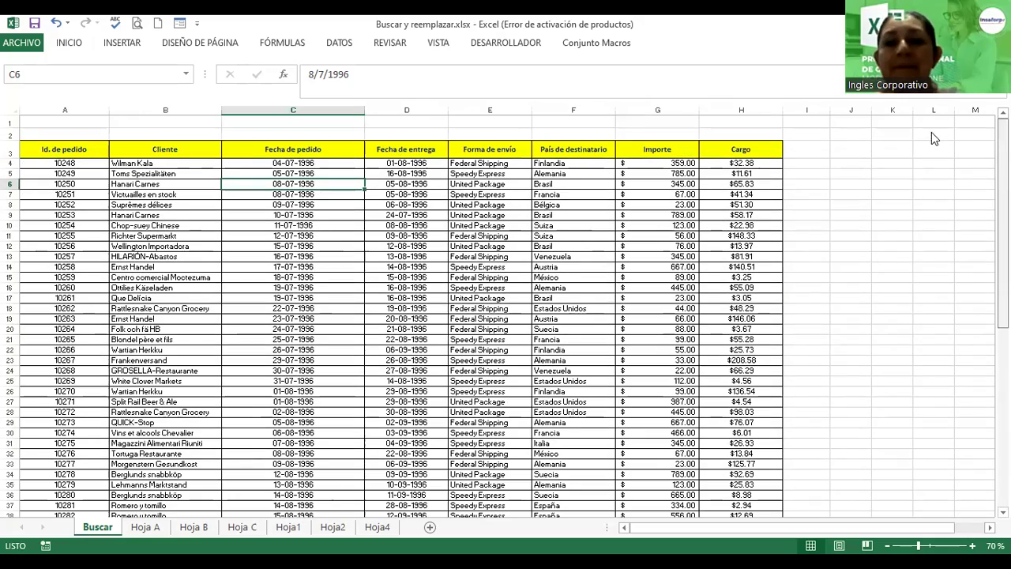
pyautogui.scroll(-2, 937, 233)
pyautogui.scroll(-3, 937, 232)
pyautogui.scroll(-2, 937, 233)
pyautogui.scroll(-2, 940, 237)
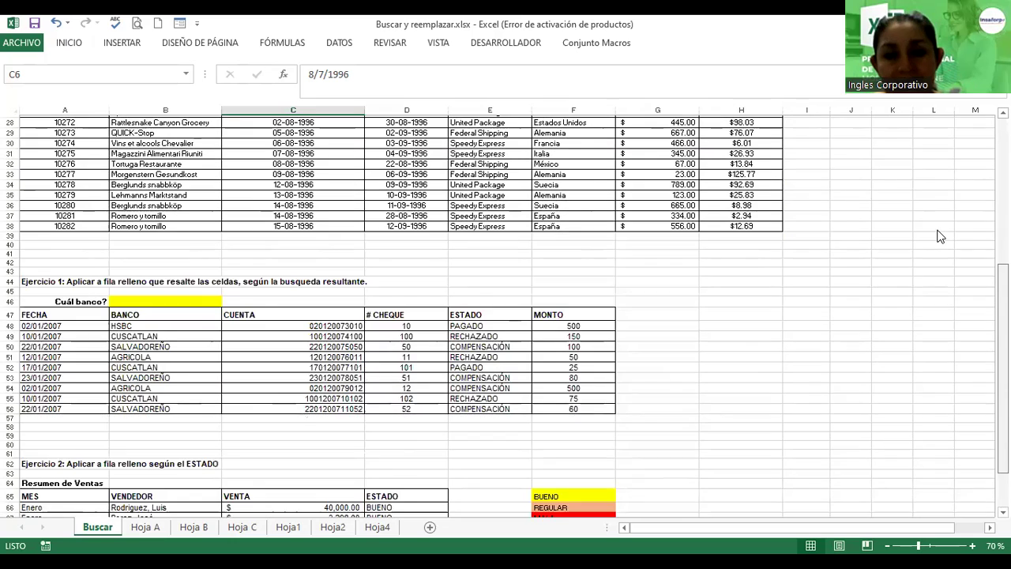
pyautogui.scroll(-2, 944, 277)
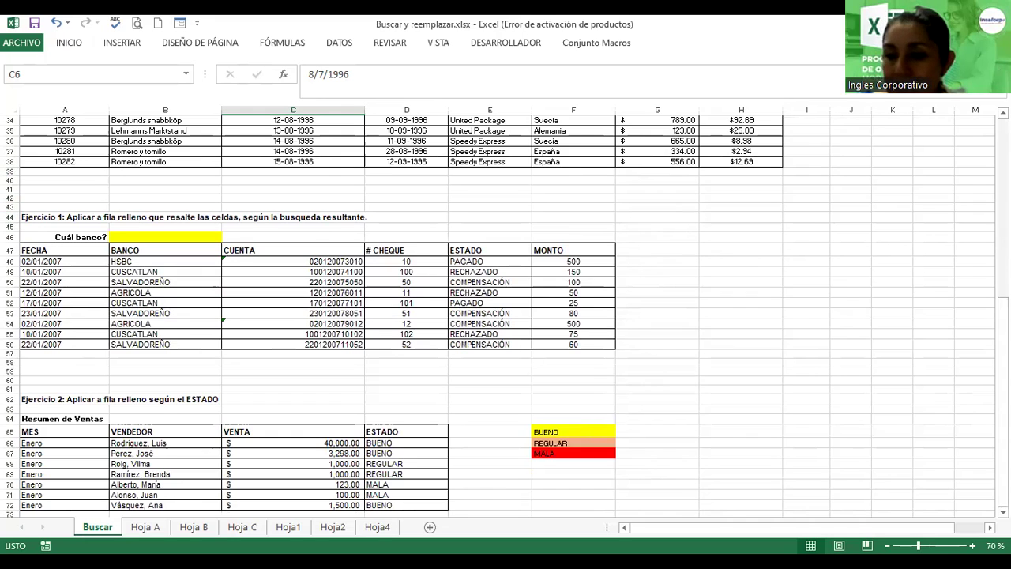
# - Zoom the sheet to 130% and bring column A back into view
pyautogui.click(972, 545)
pyautogui.click(972, 545)
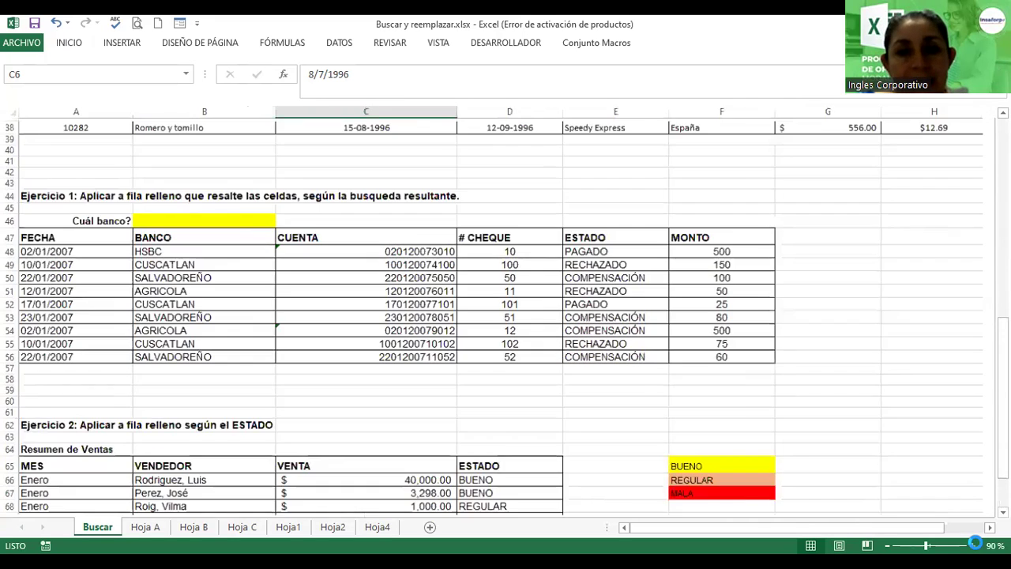
pyautogui.click(972, 545)
pyautogui.hscroll(3, 506, 316)
pyautogui.keyDown('ctrl'); pyautogui.scroll(2, 506, 316); pyautogui.keyUp('ctrl')
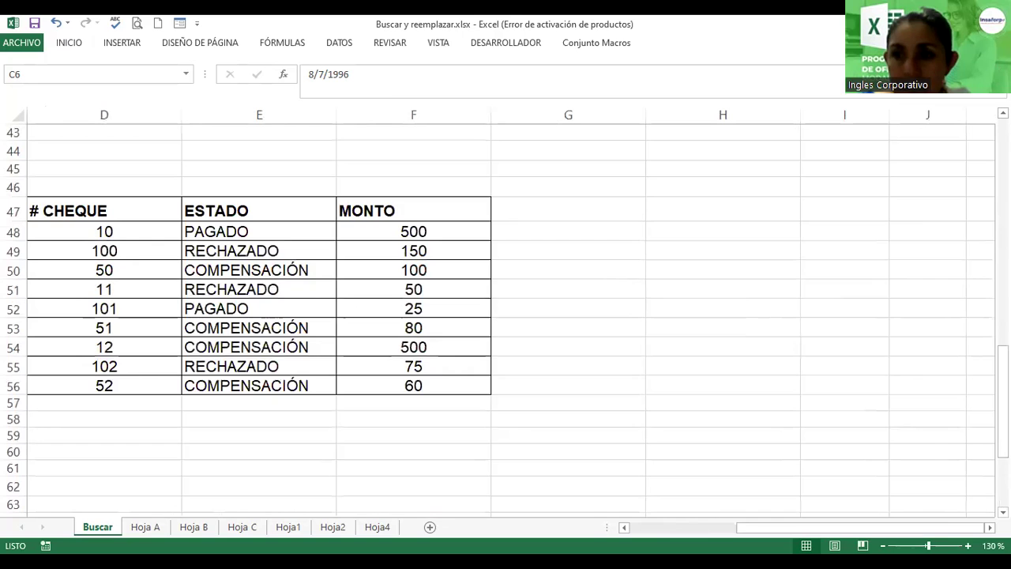
pyautogui.scroll(1, 505, 316)
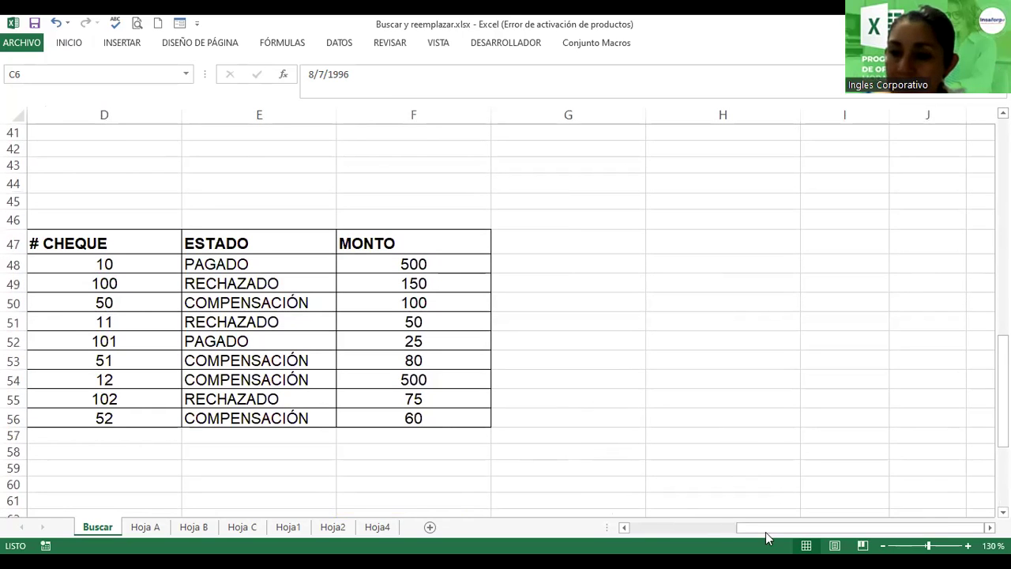
pyautogui.moveTo(765, 533); pyautogui.dragTo(636, 525)
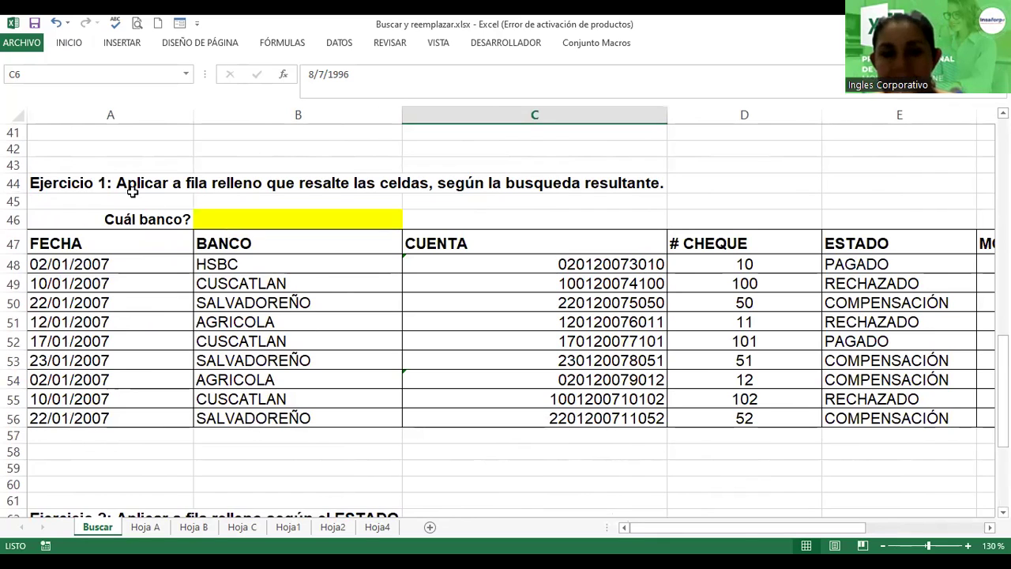
# - Select rows 44 through 56 holding Ejercicio 1 and delete them
pyautogui.click(13, 182)
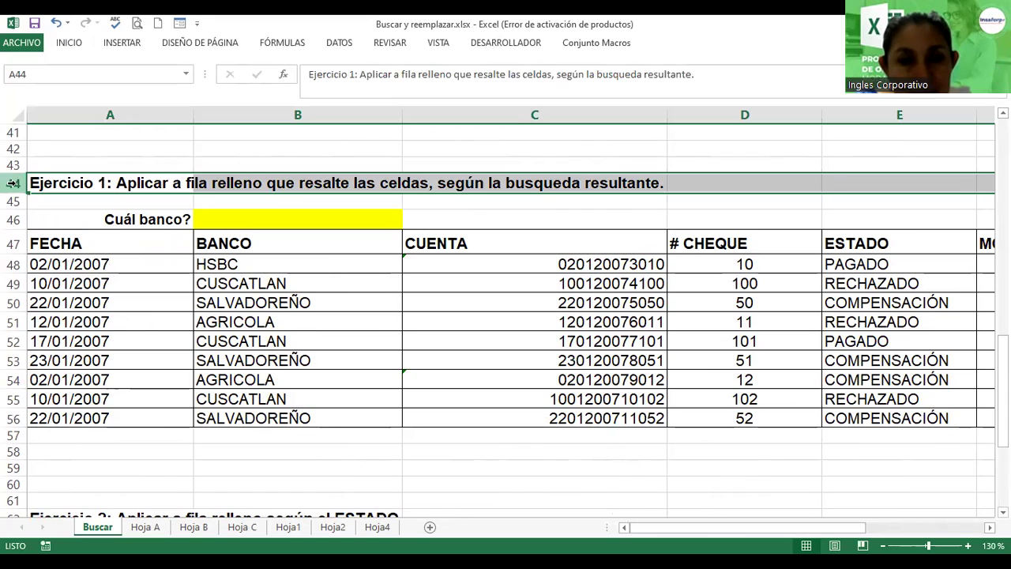
pyautogui.click(14, 183)
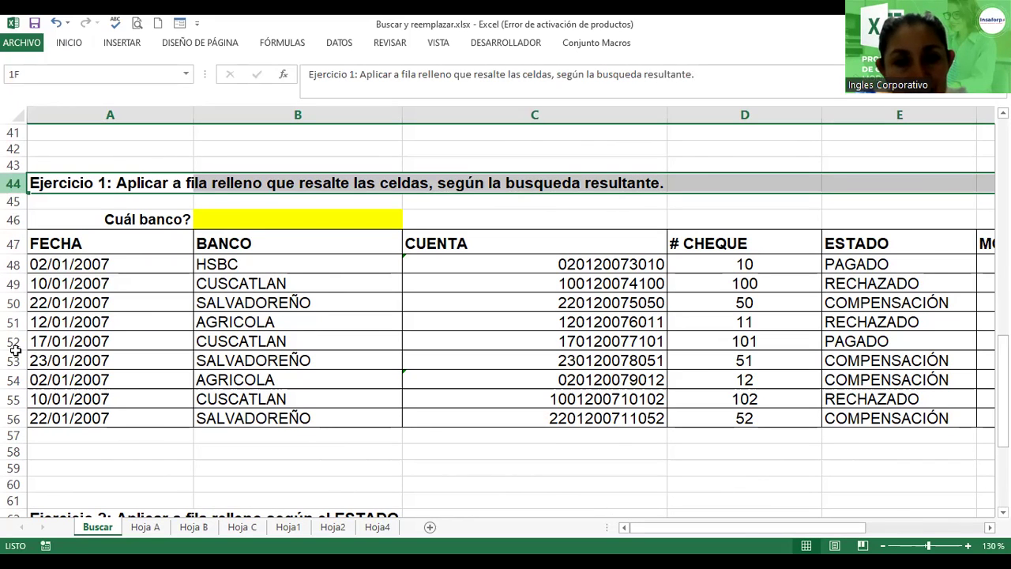
pyautogui.keyDown('shift'); pyautogui.click(14, 419); pyautogui.keyUp('shift')
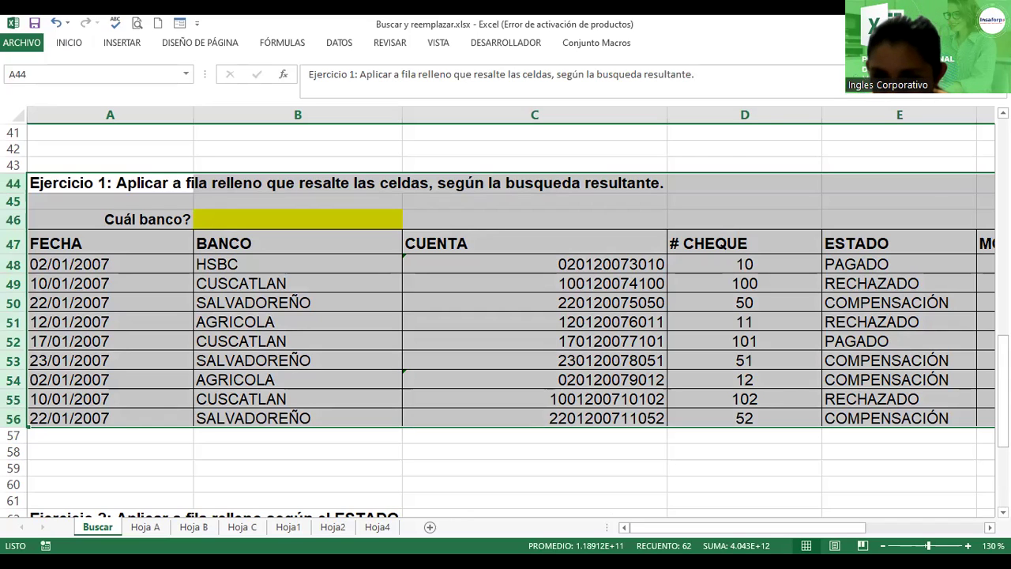
pyautogui.moveTo(696, 523); pyautogui.dragTo(927, 523)
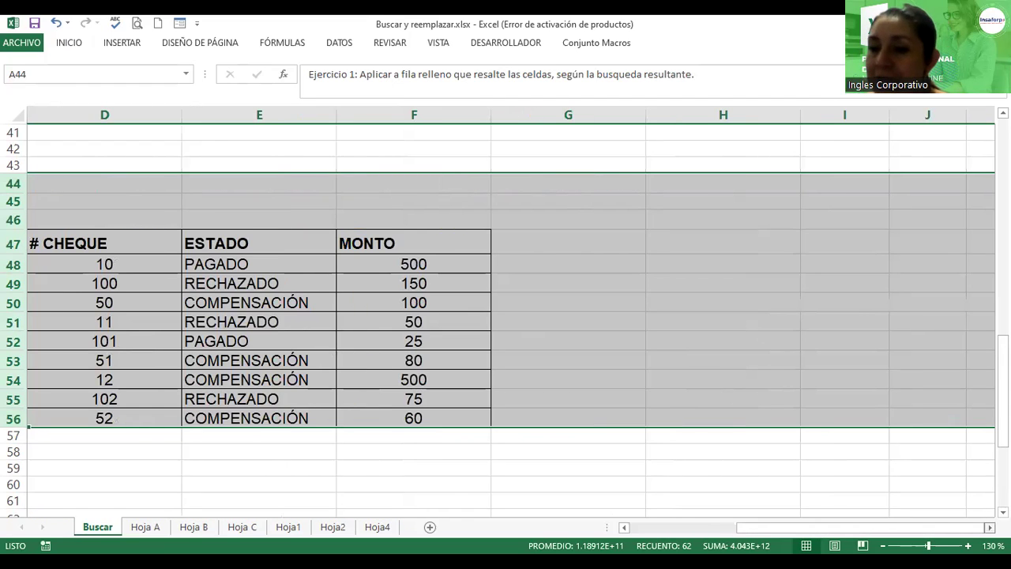
pyautogui.hscroll(4, 506, 316)
pyautogui.hscroll(4, 506, 316)
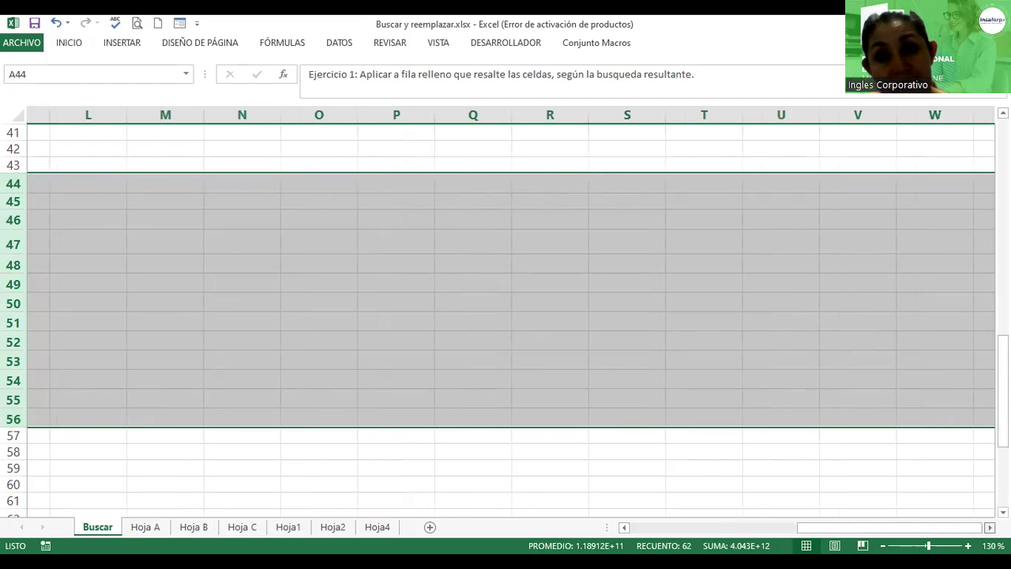
pyautogui.hscroll(4, 506, 316)
pyautogui.hscroll(3, 506, 316)
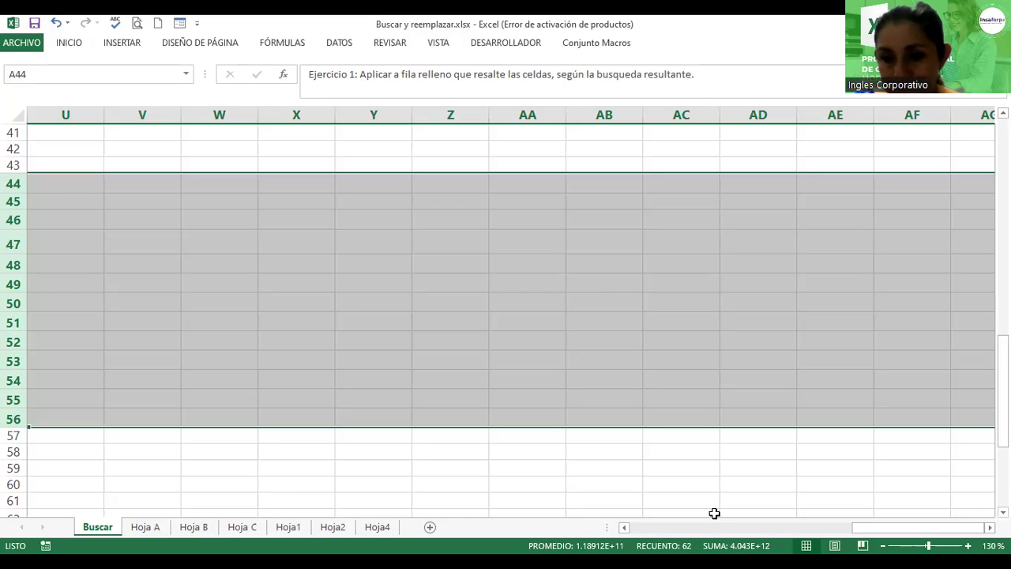
pyautogui.click(755, 522)
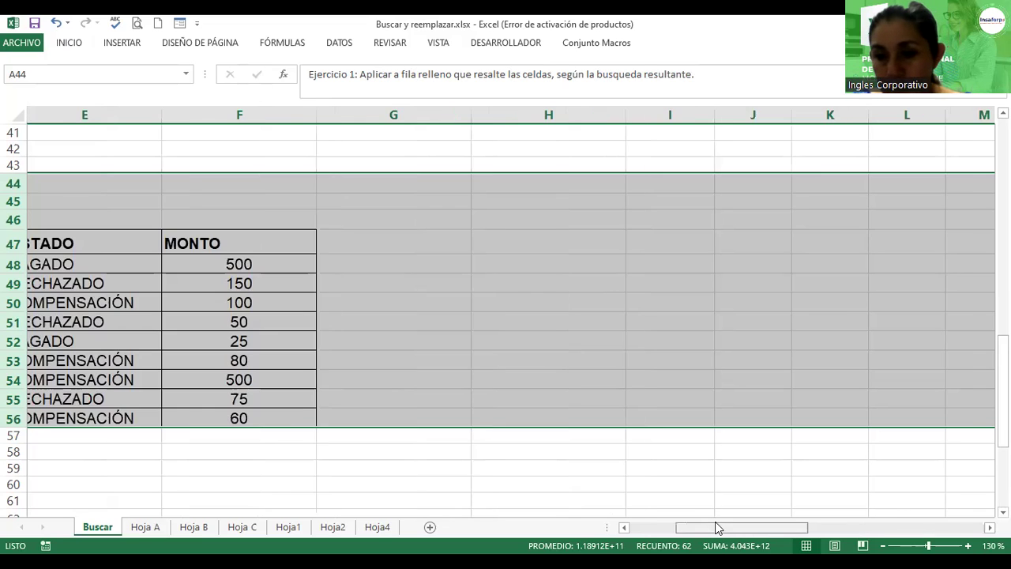
pyautogui.click(650, 520)
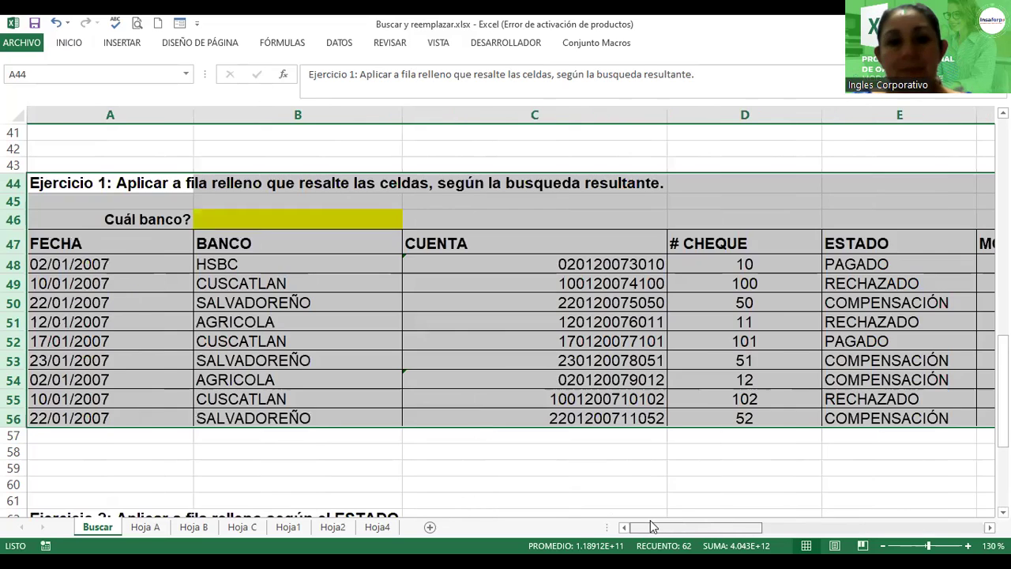
pyautogui.rightClick(15, 267)
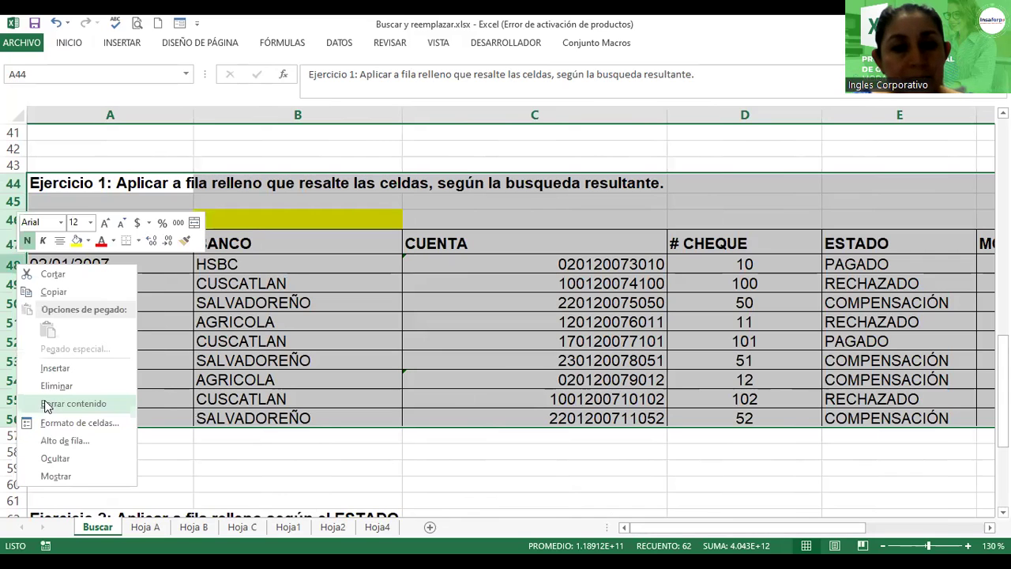
pyautogui.click(49, 386)
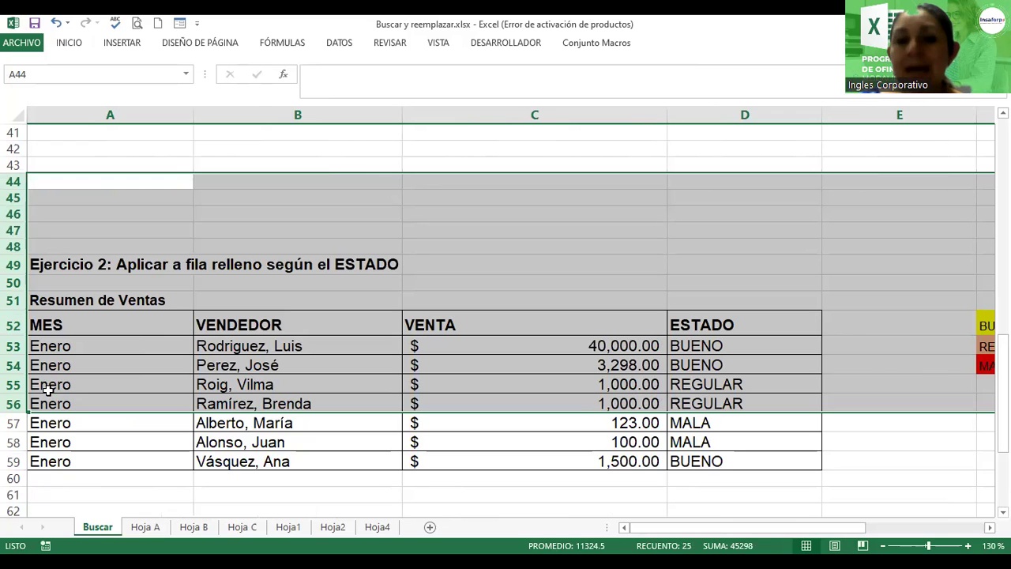
# - Select A49:D59, clear its contents, then clear all formatting and borders too
pyautogui.click(82, 345)
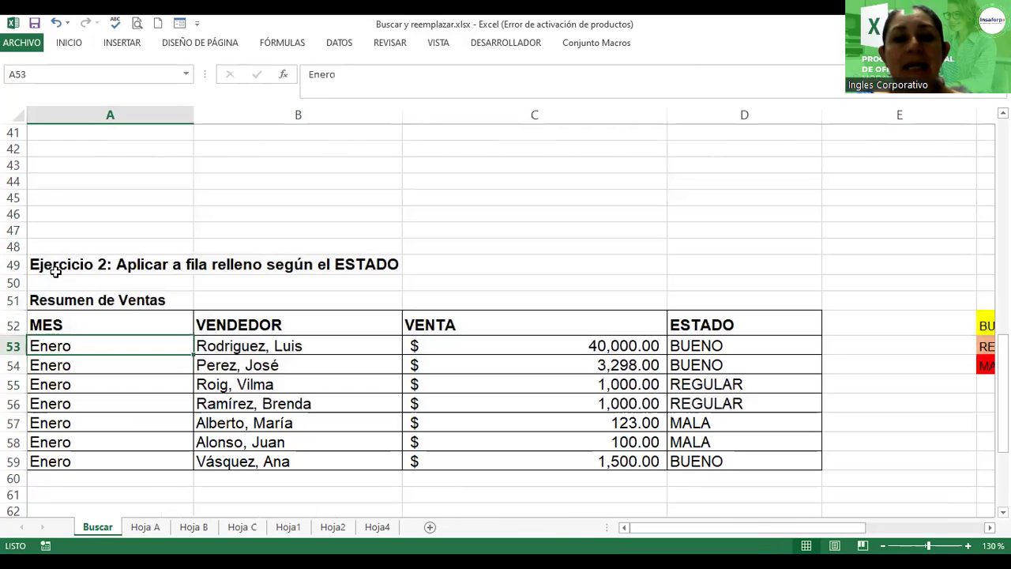
pyautogui.moveTo(37, 264); pyautogui.dragTo(451, 398)
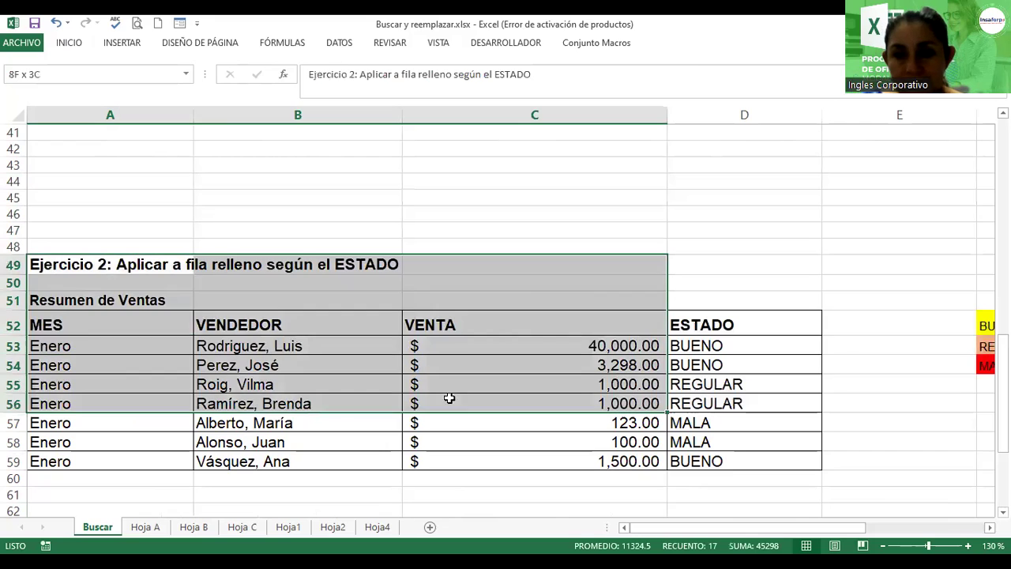
pyautogui.moveTo(748, 454); pyautogui.dragTo(746, 457)
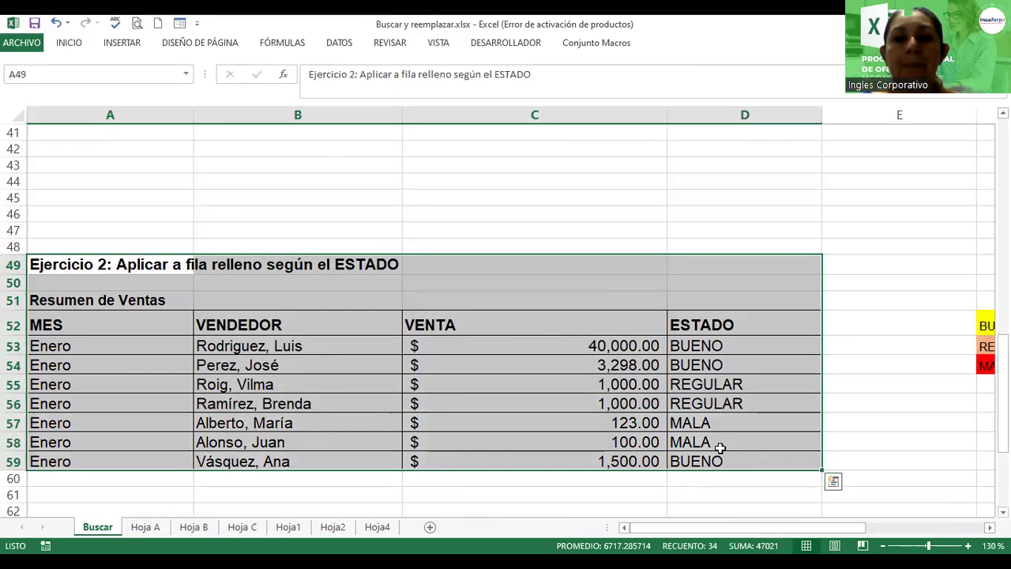
pyautogui.click(67, 45)
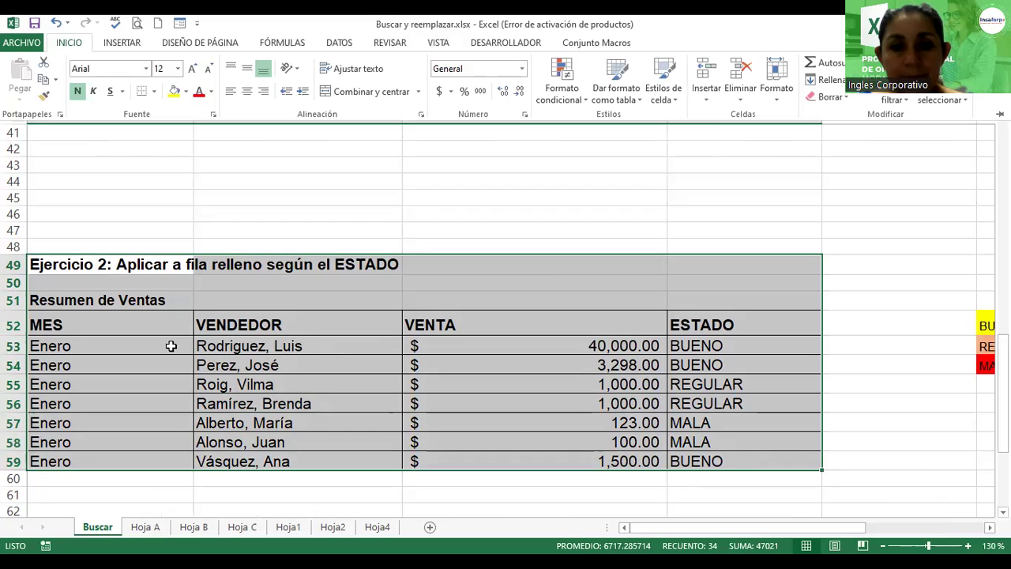
pyautogui.click(73, 46)
pyautogui.click(72, 46)
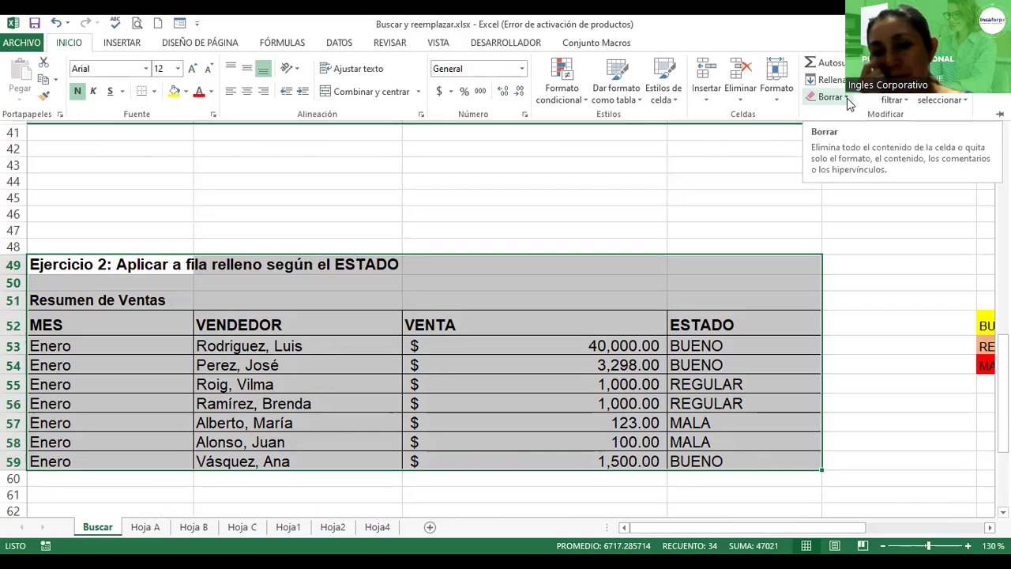
pyautogui.click(847, 98)
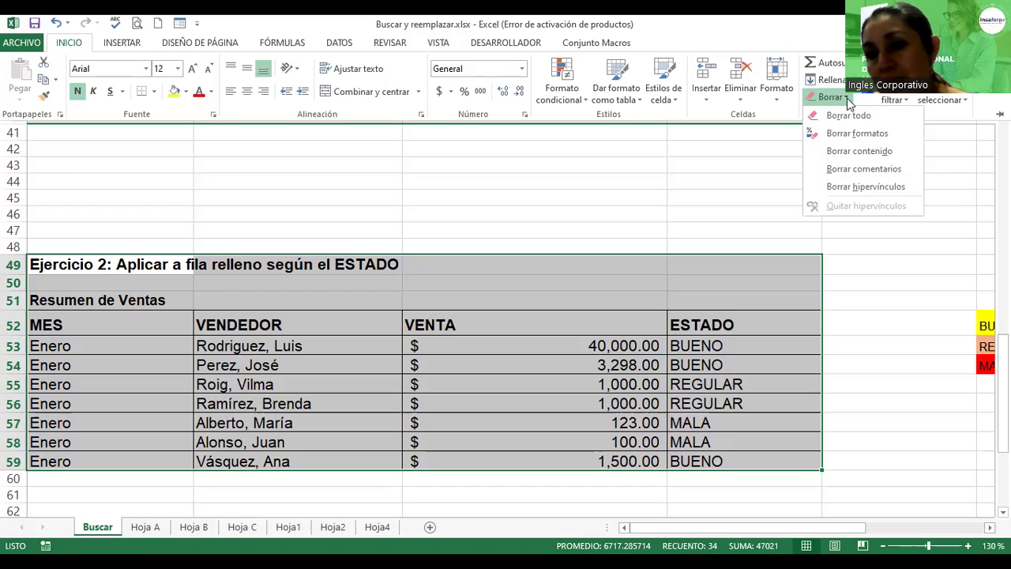
pyautogui.click(847, 155)
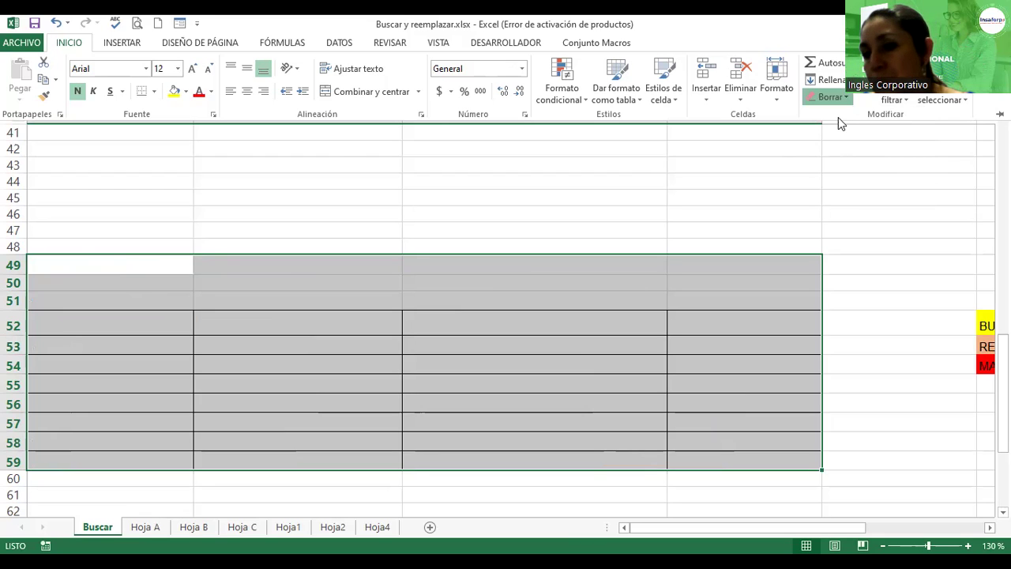
pyautogui.click(837, 97)
pyautogui.click(839, 119)
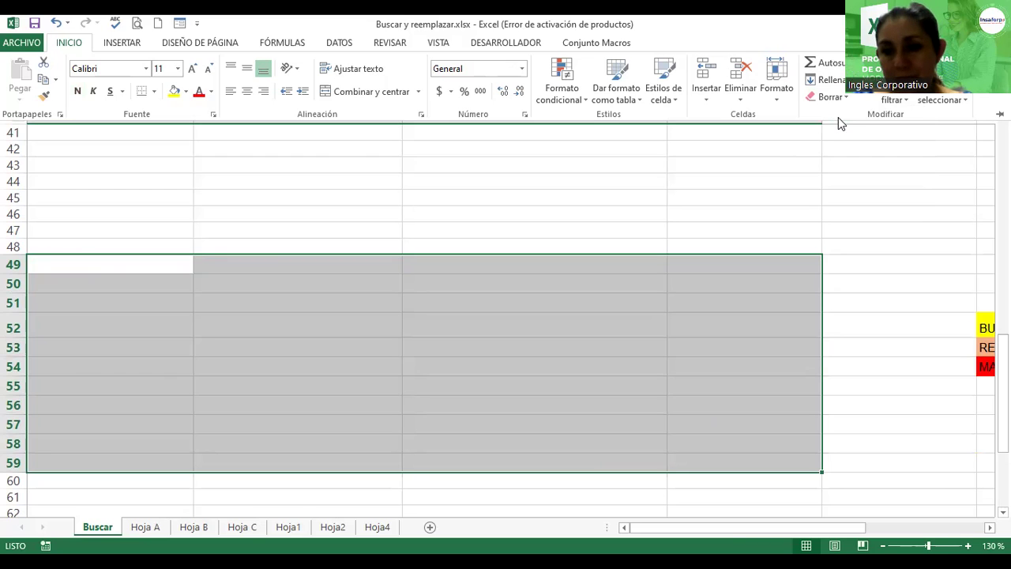
# - Zoom out to 110% and scroll back to the top of the sheet
pyautogui.click(792, 322)
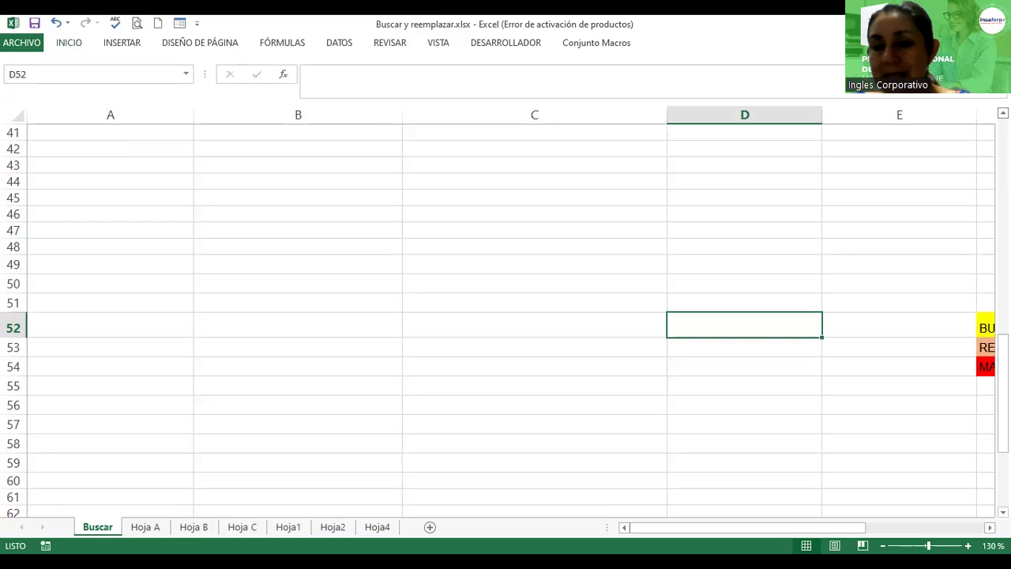
pyautogui.scroll(1, 505, 316)
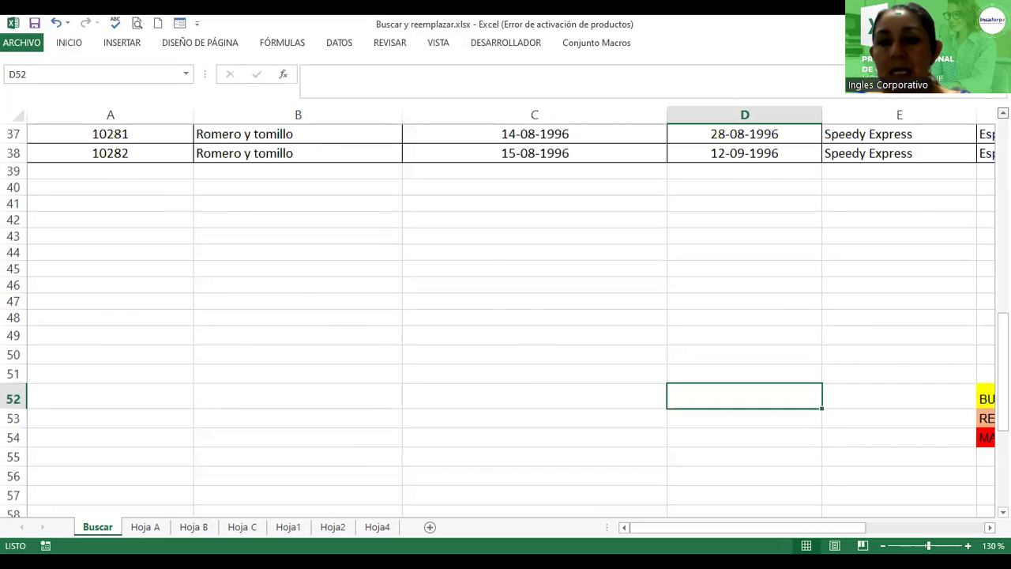
pyautogui.scroll(3, 505, 316)
pyautogui.scroll(1, 506, 316)
pyautogui.scroll(1, 506, 316)
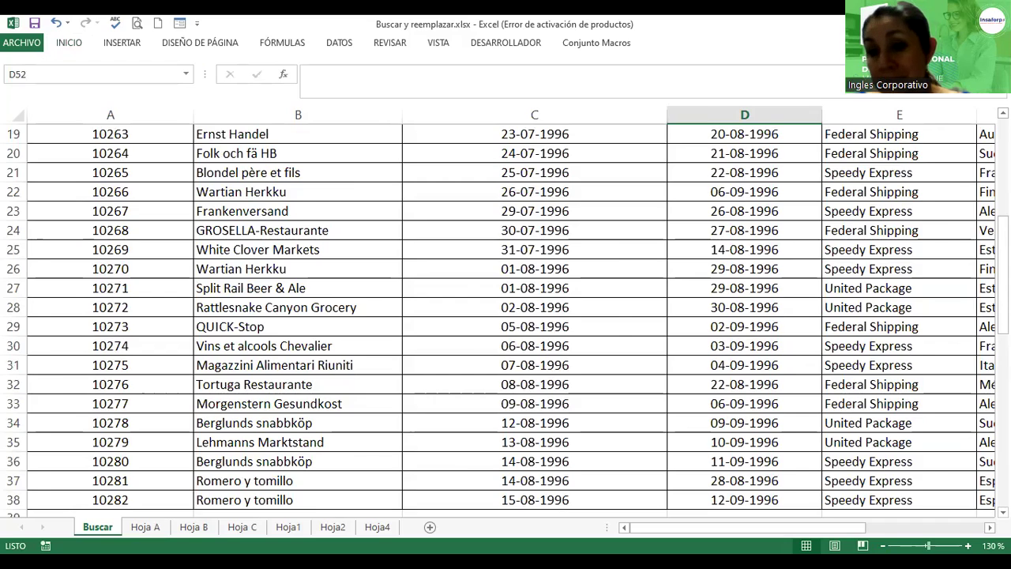
pyautogui.click(882, 546)
pyautogui.click(883, 545)
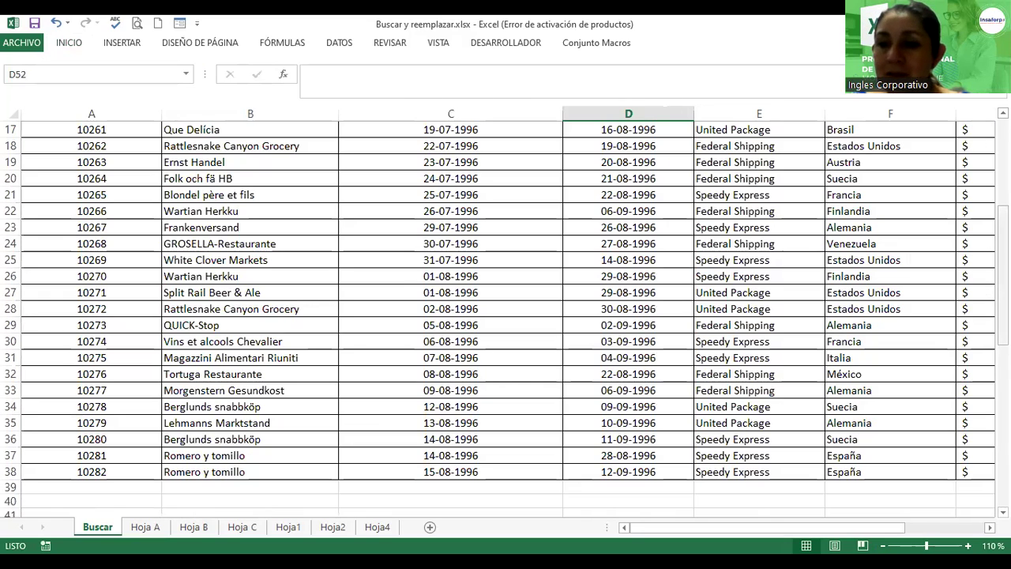
pyautogui.scroll(4, 506, 316)
pyautogui.scroll(1, 506, 316)
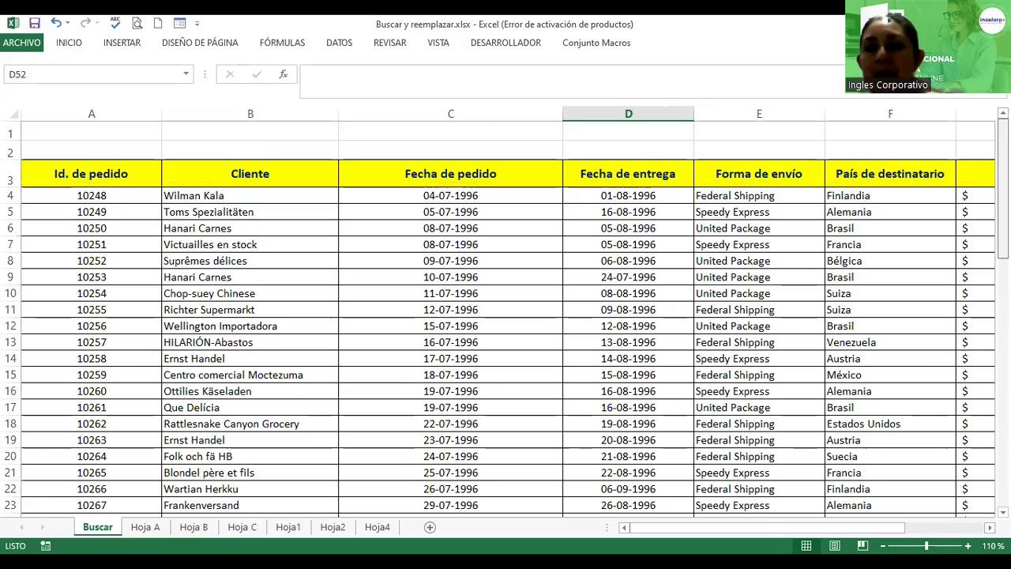
# - Open the Buscar y seleccionar dropdown from the Inicio tab
pyautogui.click(68, 46)
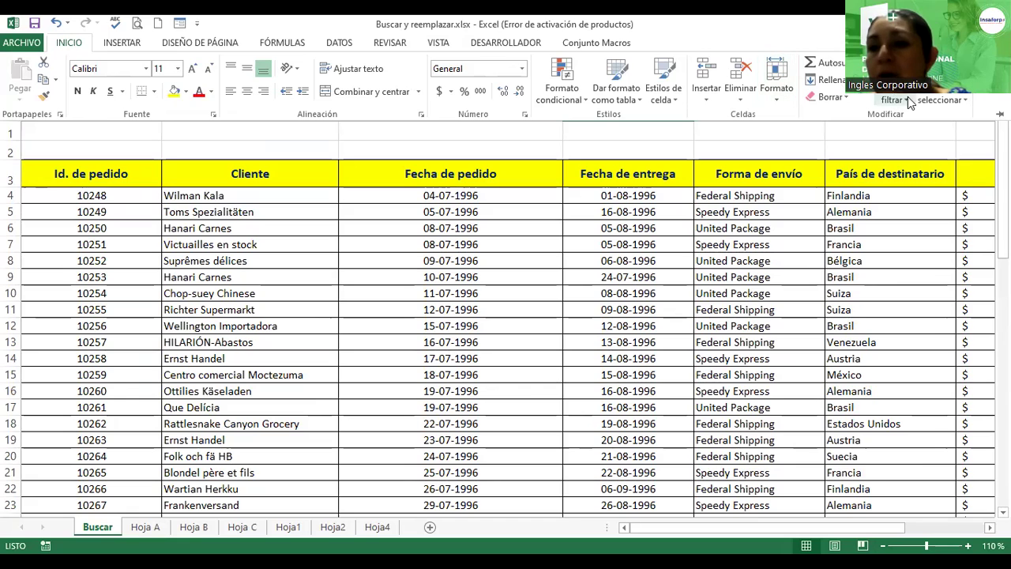
pyautogui.click(936, 94)
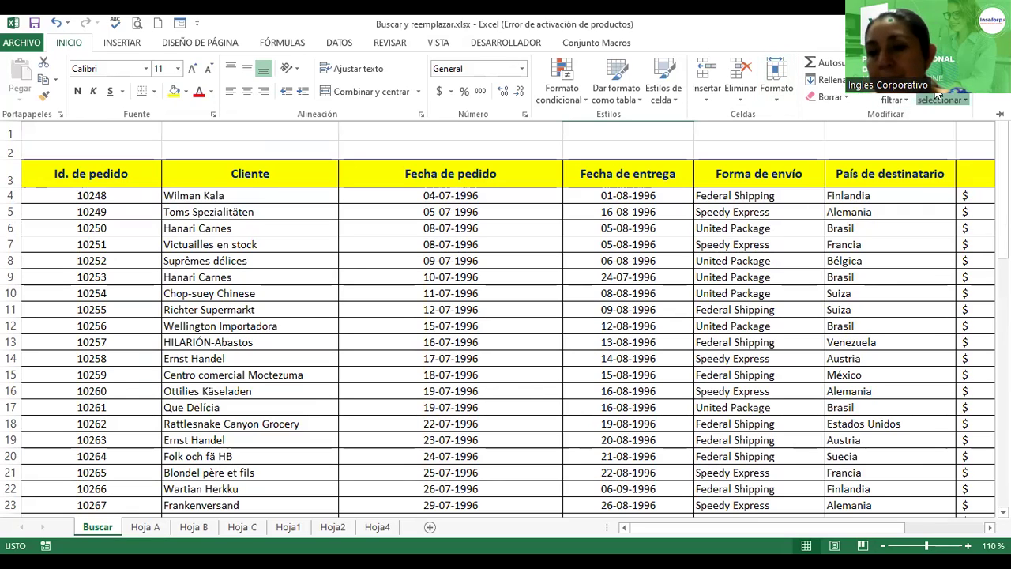
pyautogui.click(937, 94)
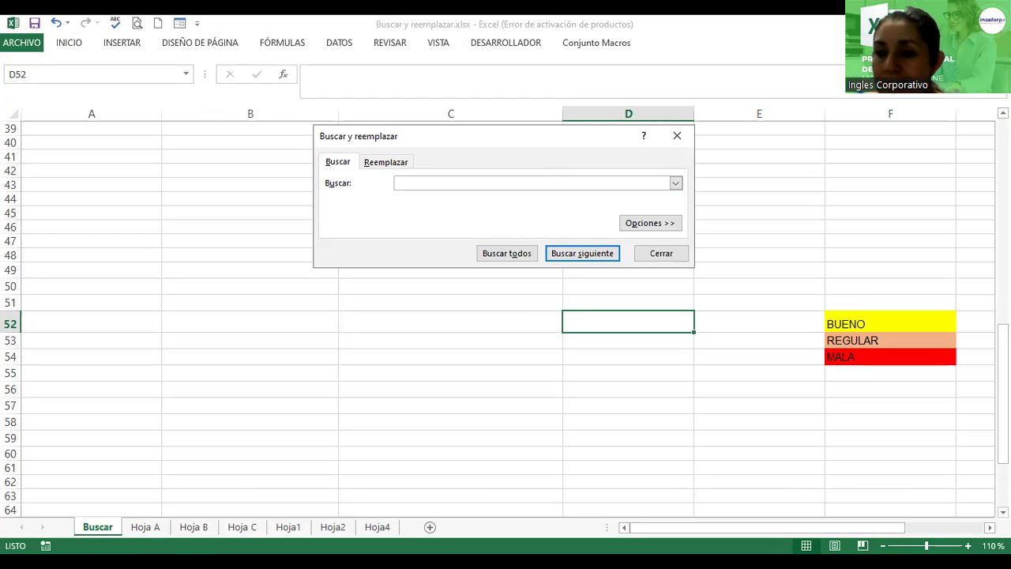
# - Search the order sheet for 'Mexico' with Buscar siguiente
pyautogui.moveTo(1003, 380); pyautogui.dragTo(1002, 276)
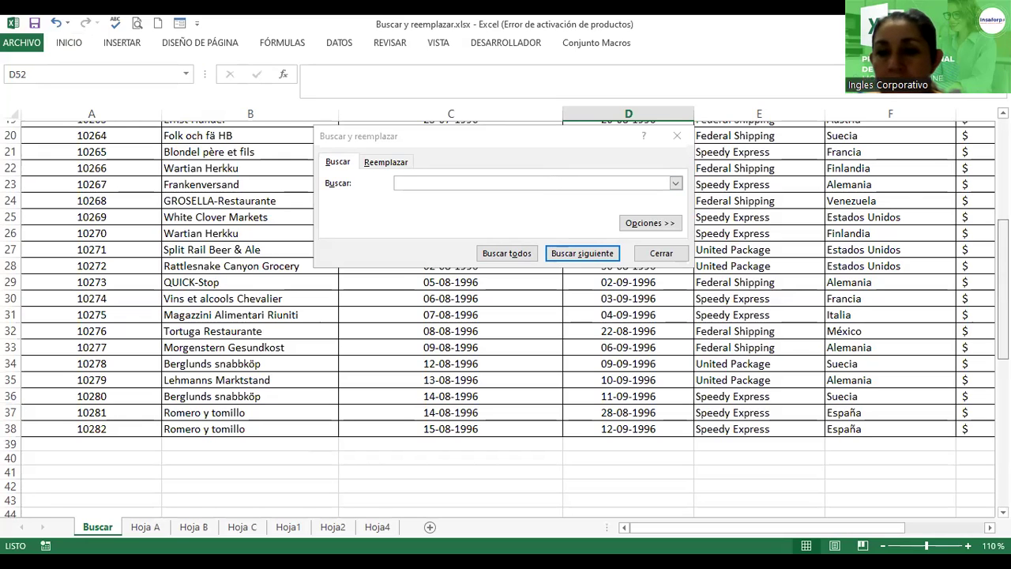
pyautogui.click(474, 182)
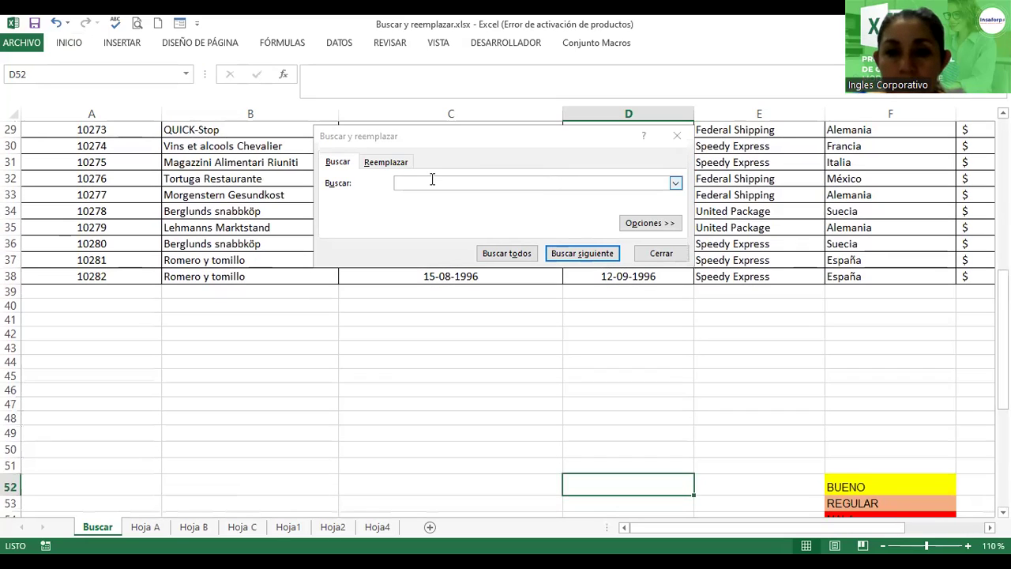
pyautogui.click(432, 180)
pyautogui.write('Mexico')
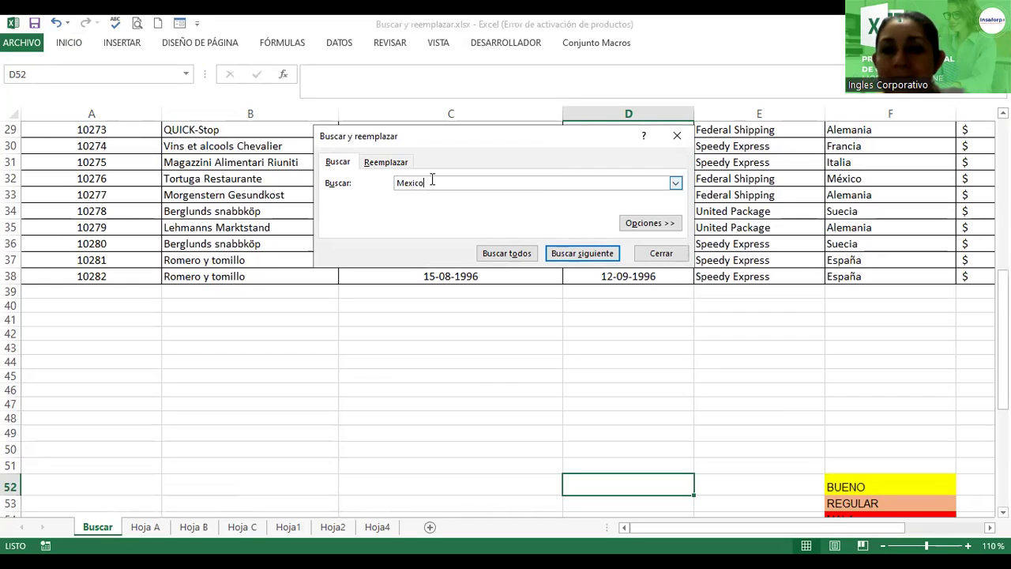
pyautogui.click(577, 260)
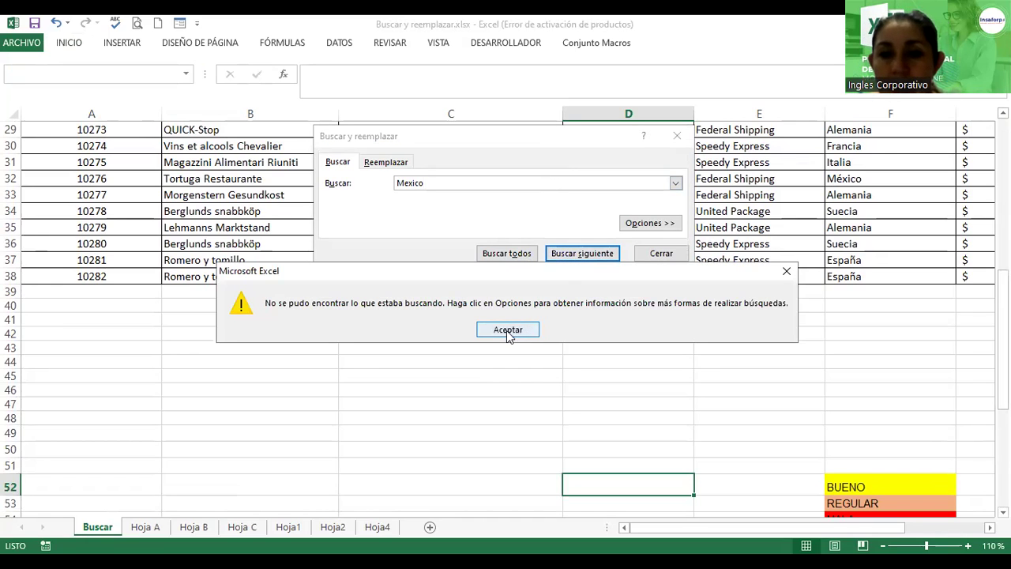
# - Dismiss the not-found message, correct the term to 'México' and find the first match
pyautogui.press('Return')
pyautogui.doubleClick(407, 182)
pyautogui.write('México')
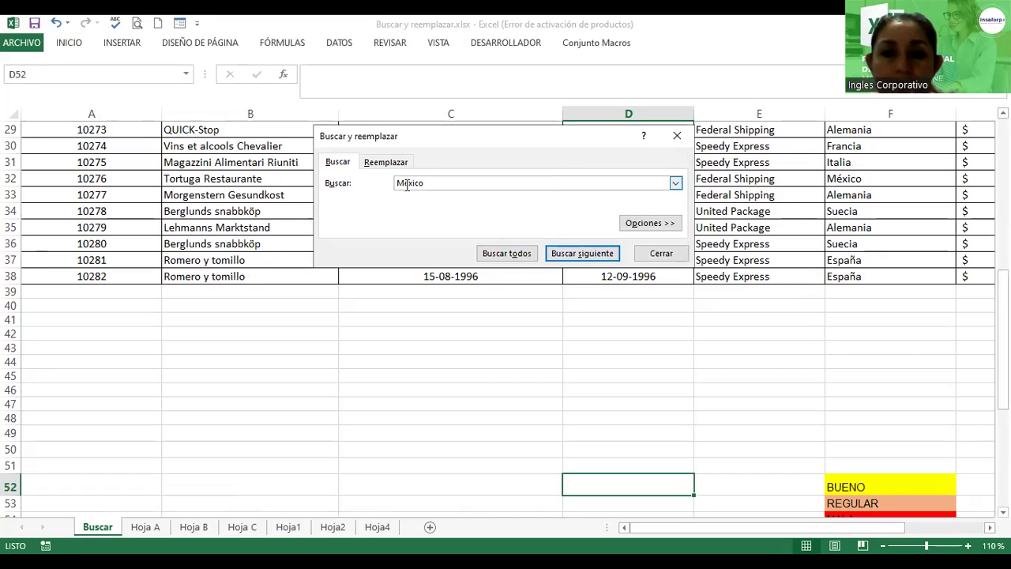
pyautogui.click(405, 182)
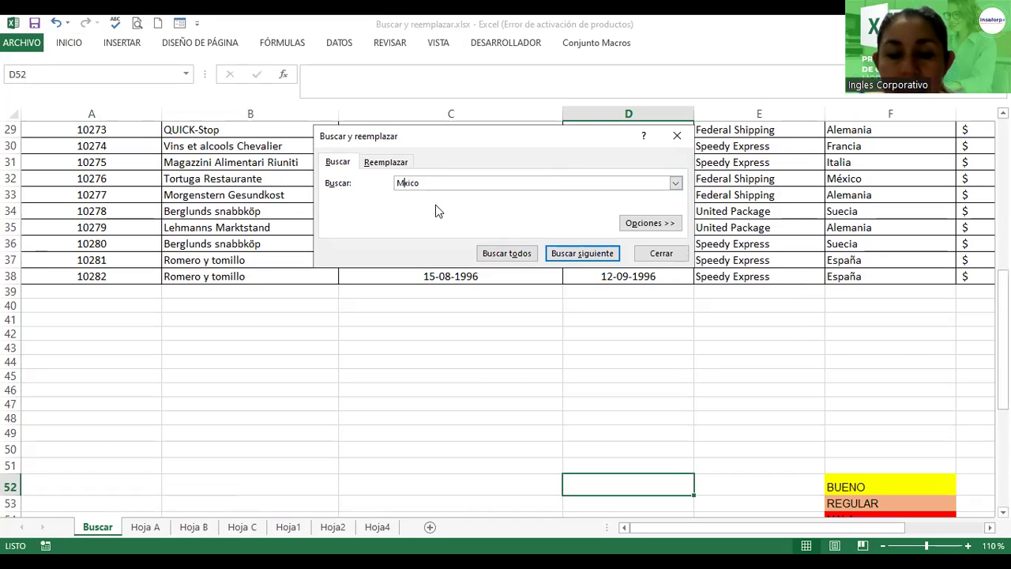
pyautogui.write('é')
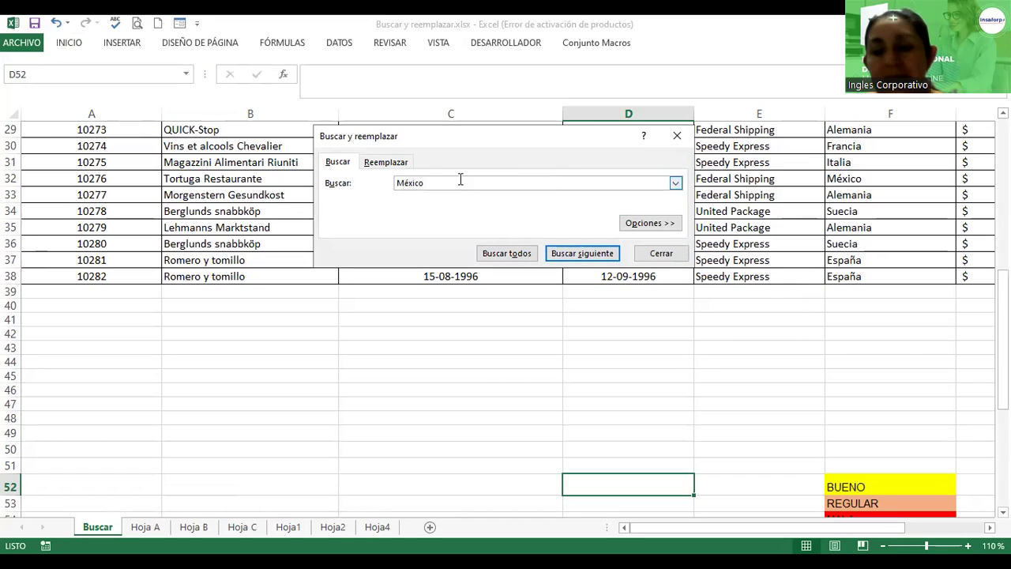
pyautogui.click(563, 256)
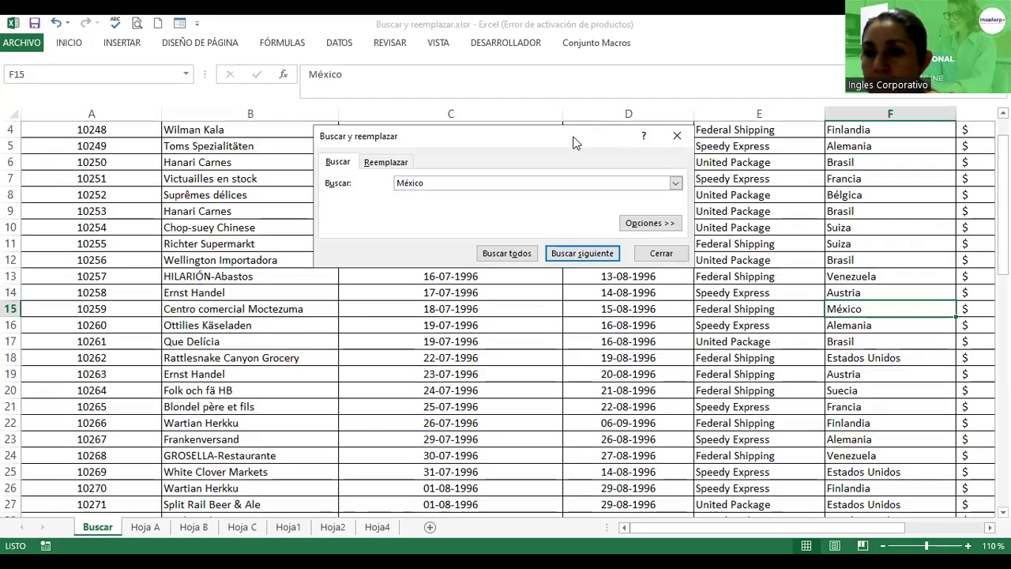
# - Move the dialog aside and cycle through the México matches in rows 15 and 32
pyautogui.moveTo(574, 142); pyautogui.dragTo(448, 239)
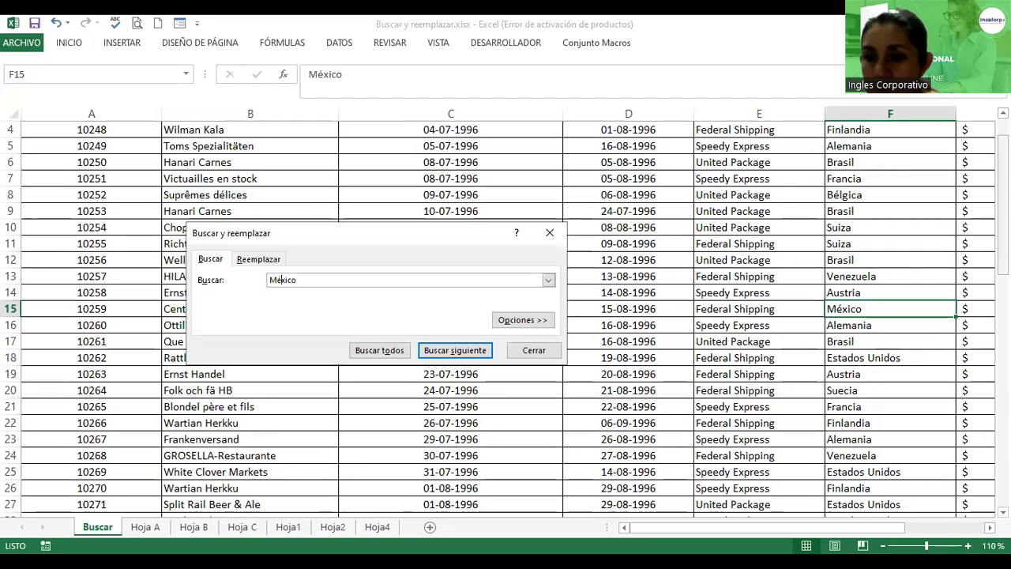
pyautogui.scroll(1, 506, 316)
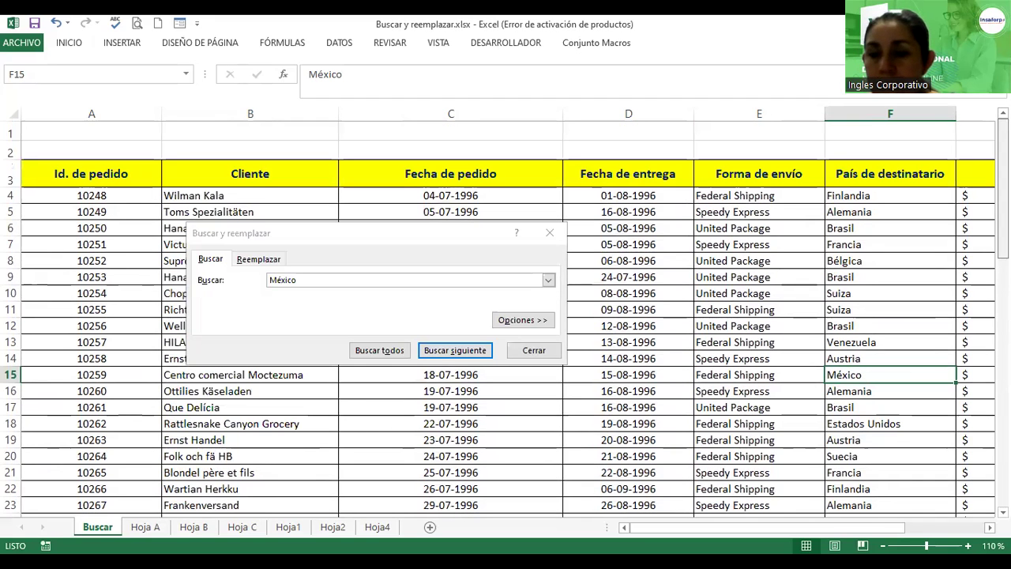
pyautogui.scroll(-1, 711, 395)
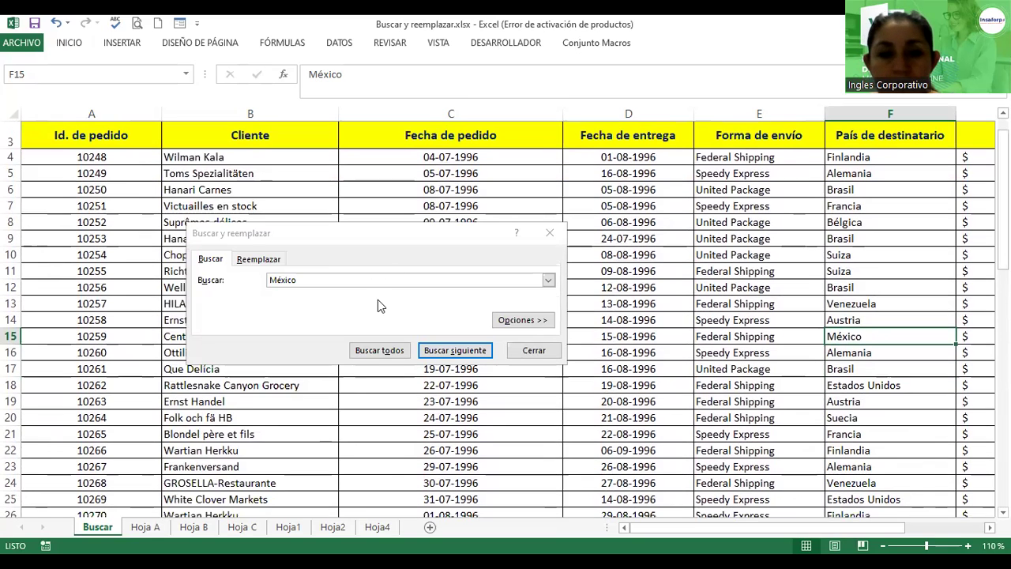
pyautogui.click(441, 352)
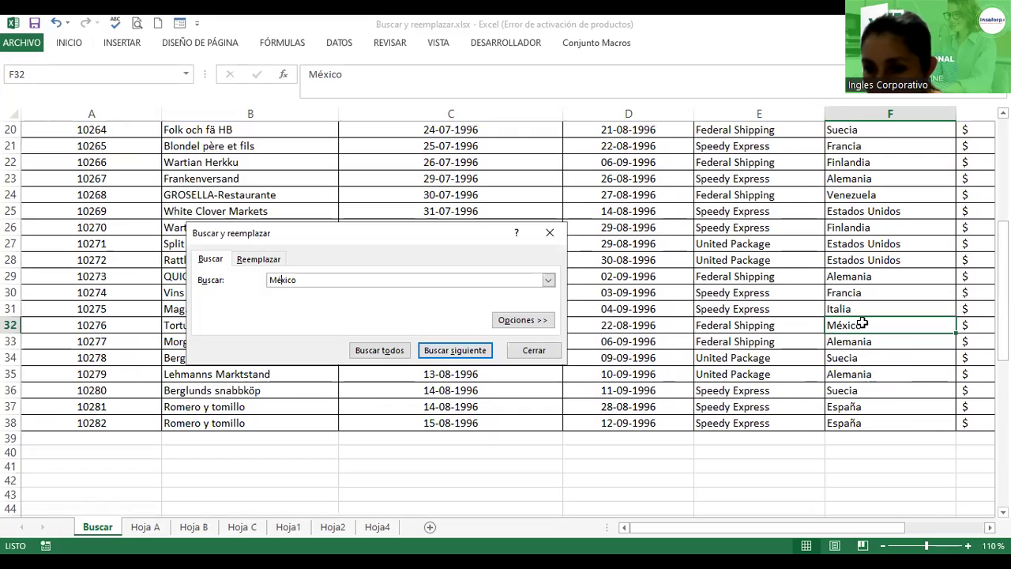
pyautogui.click(448, 357)
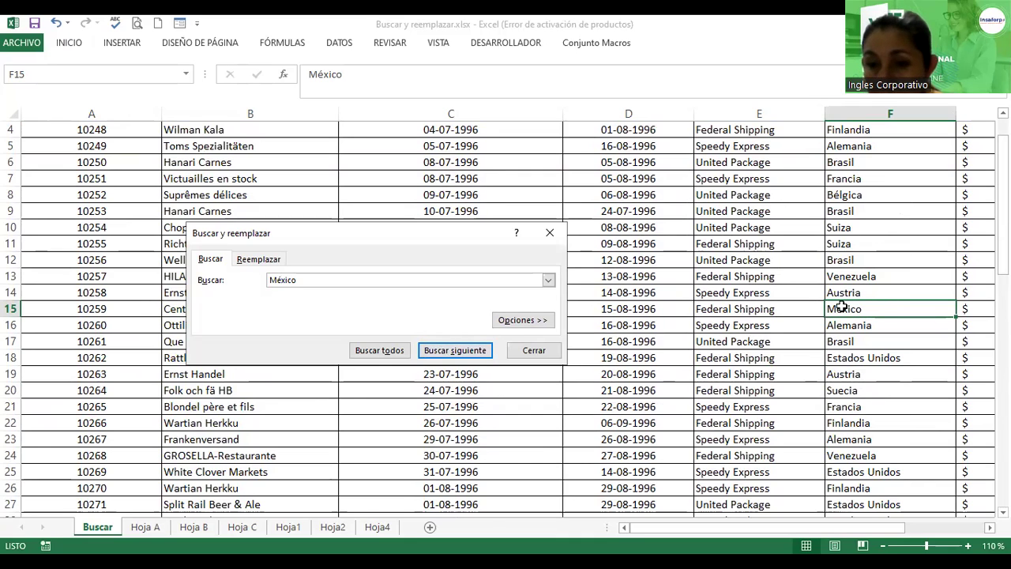
pyautogui.click(448, 356)
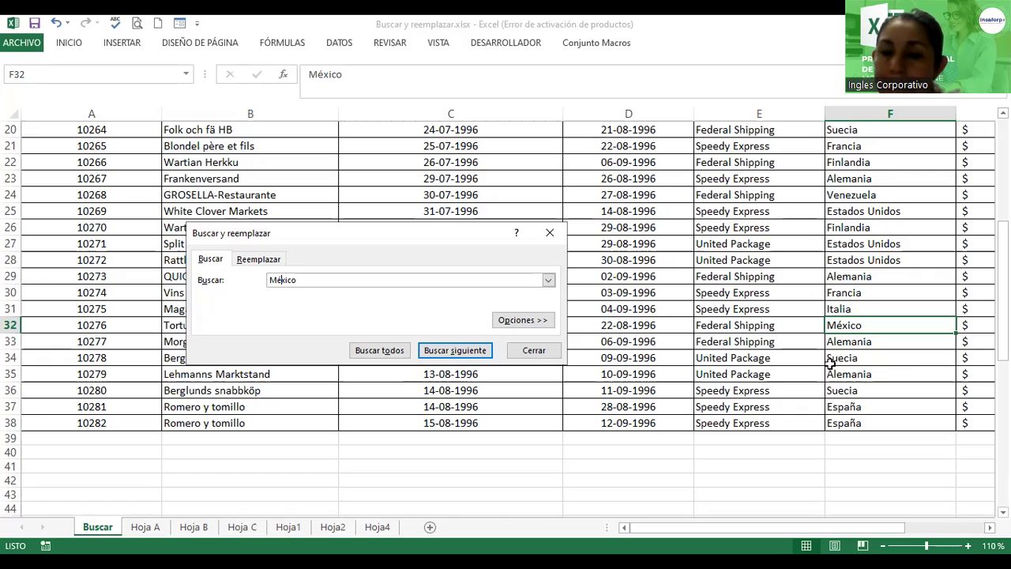
# - Return to the worksheet and close the Buscar y reemplazar dialog with Esc
pyautogui.click(681, 364)
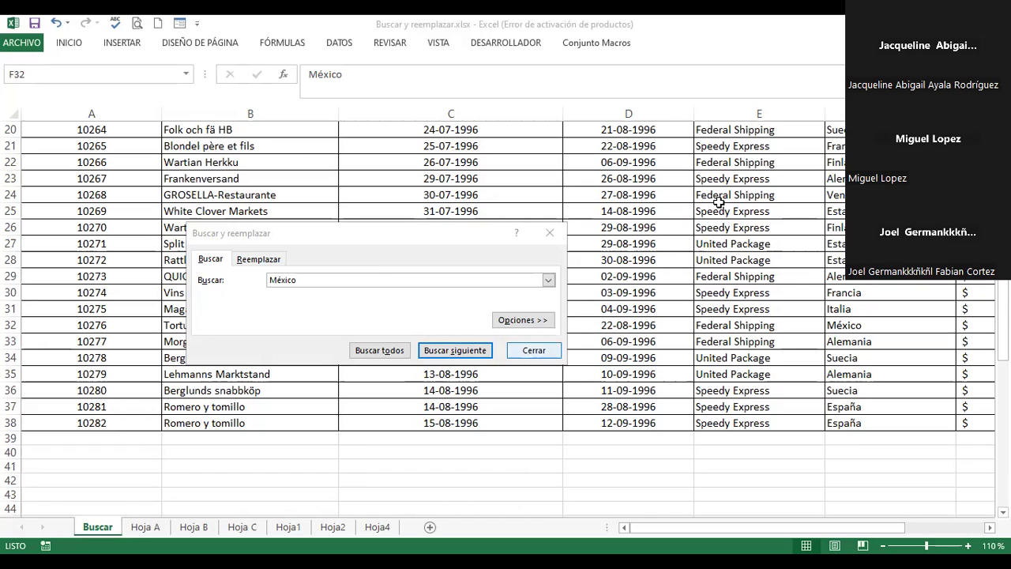
pyautogui.press('Escape')
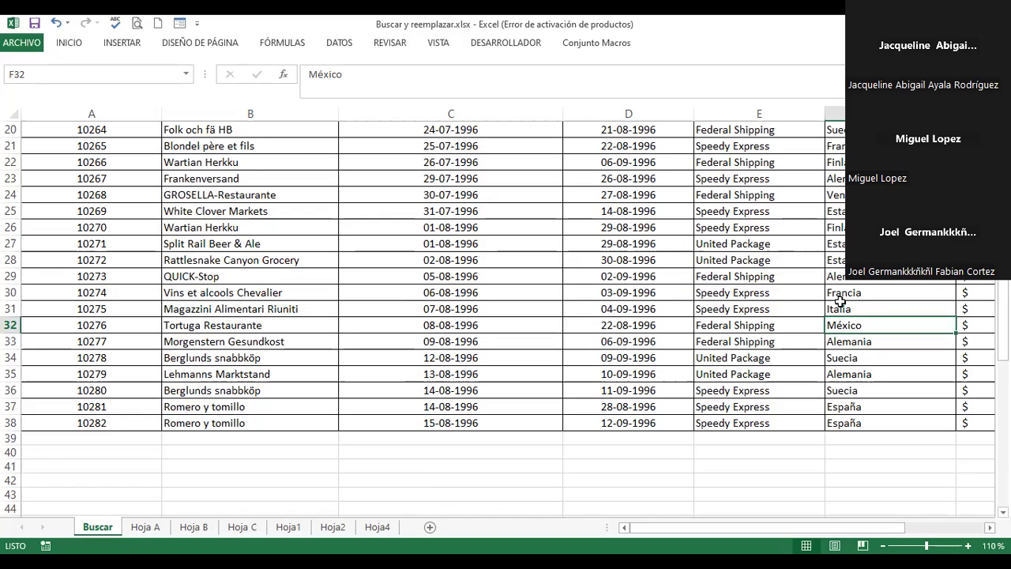
# - Reopen the Buscar y reemplazar dialog with Ctrl+B
pyautogui.hotkey('ctrl', 'b')
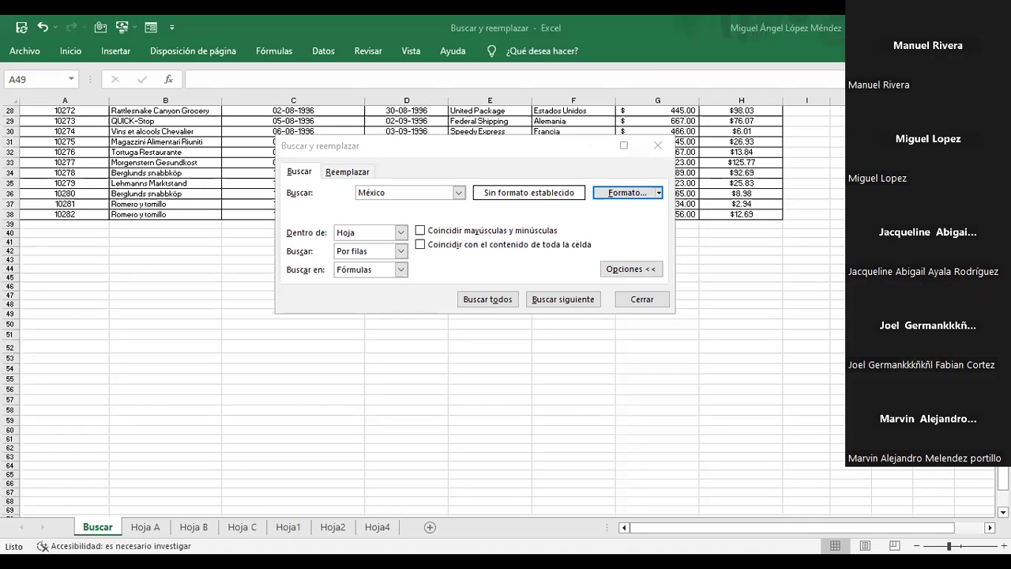
# - Search twice for México, dismissing each nothing-found message
pyautogui.click(398, 191)
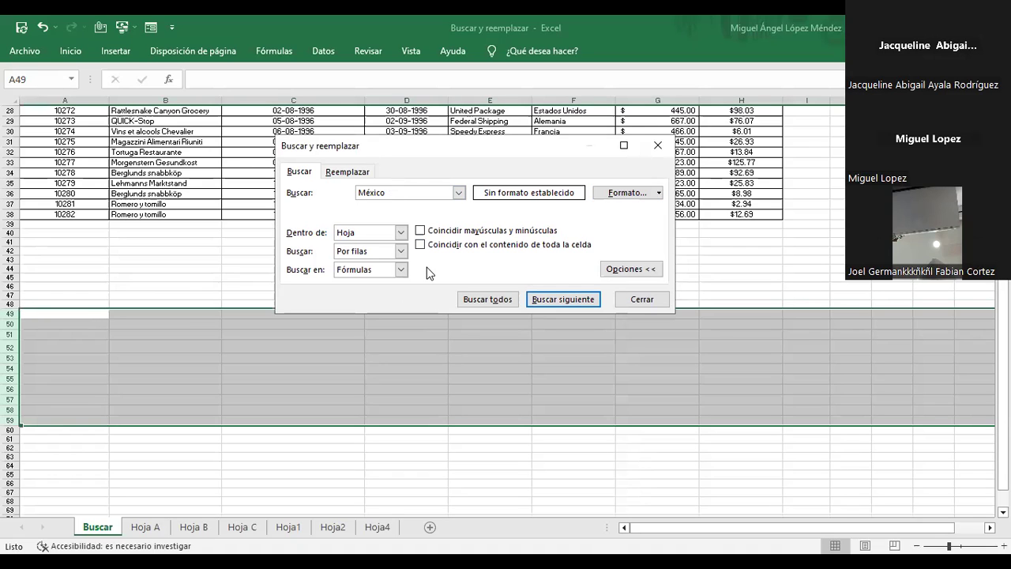
pyautogui.click(543, 300)
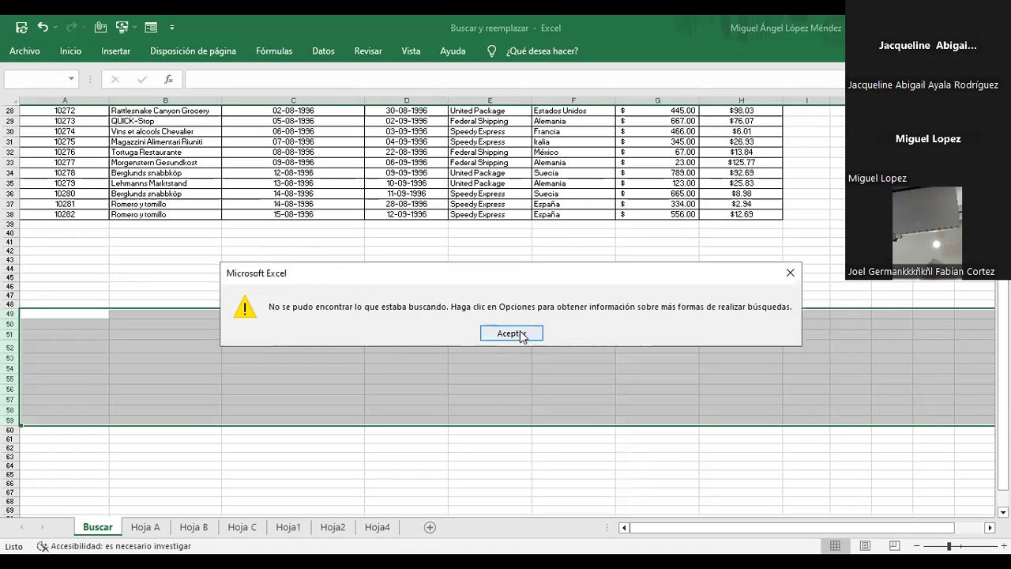
pyautogui.click(520, 330)
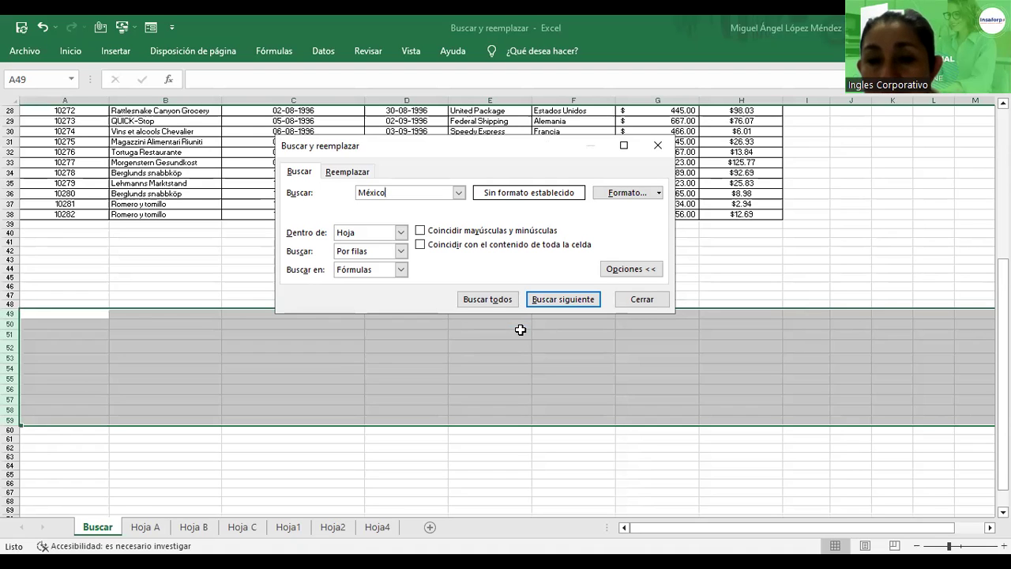
pyautogui.click(561, 305)
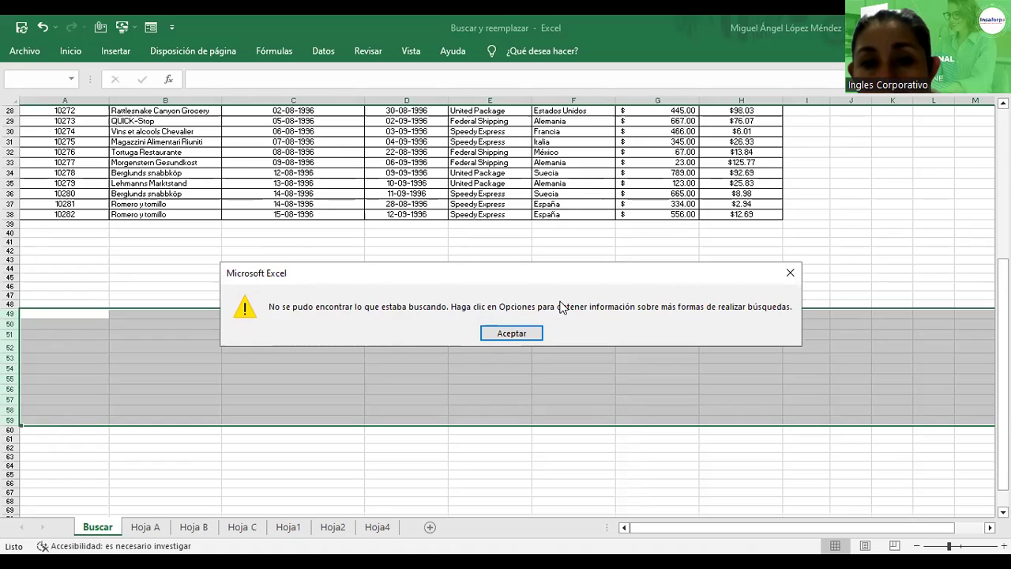
pyautogui.click(527, 336)
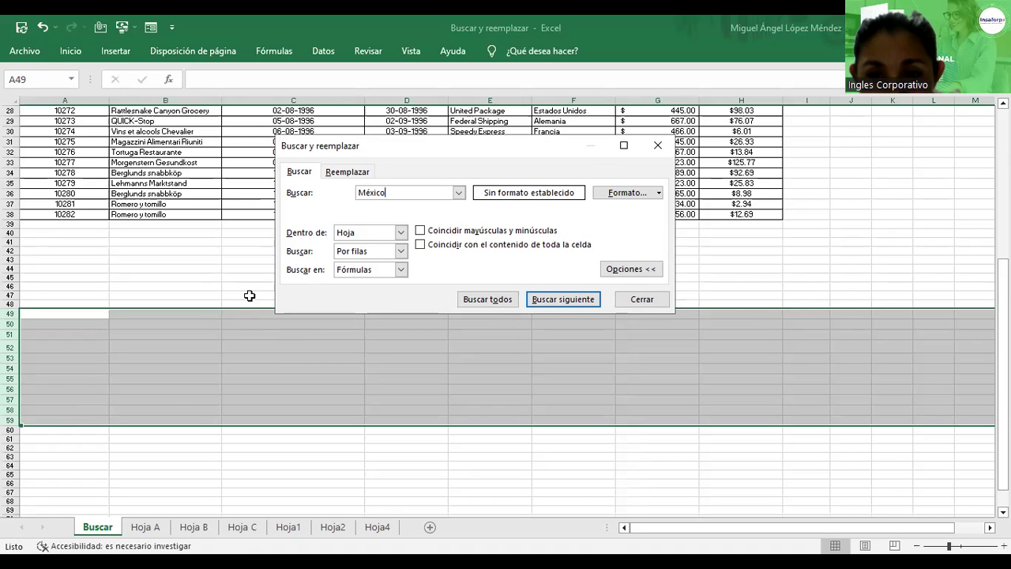
# - Deselect the rows, find México in cell F15 and close the search
pyautogui.click(250, 295)
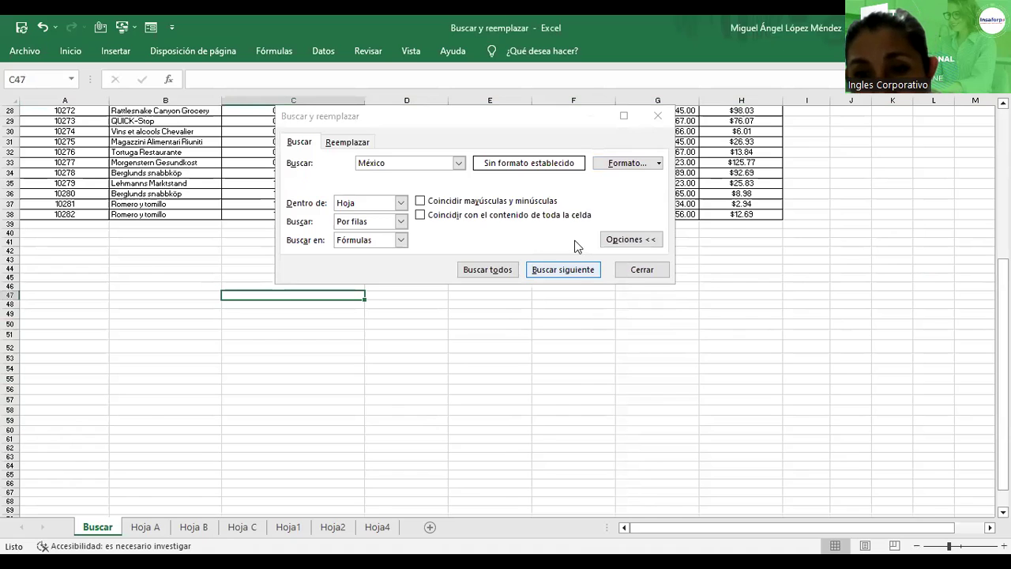
pyautogui.click(577, 247)
pyautogui.press('Return')
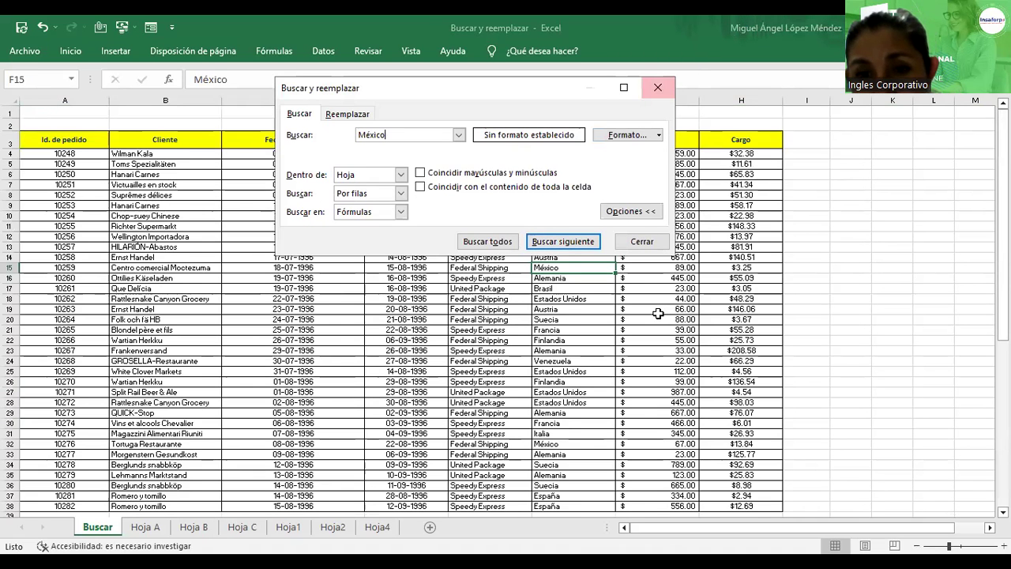
pyautogui.click(643, 243)
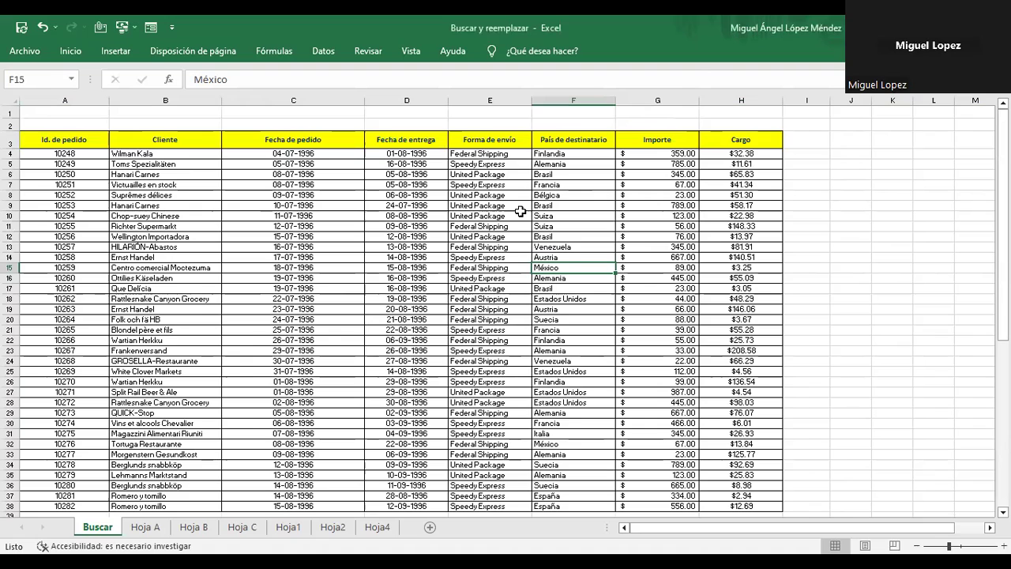
# - Search the order table for México, landing first on F15 and then on F32
pyautogui.click(70, 52)
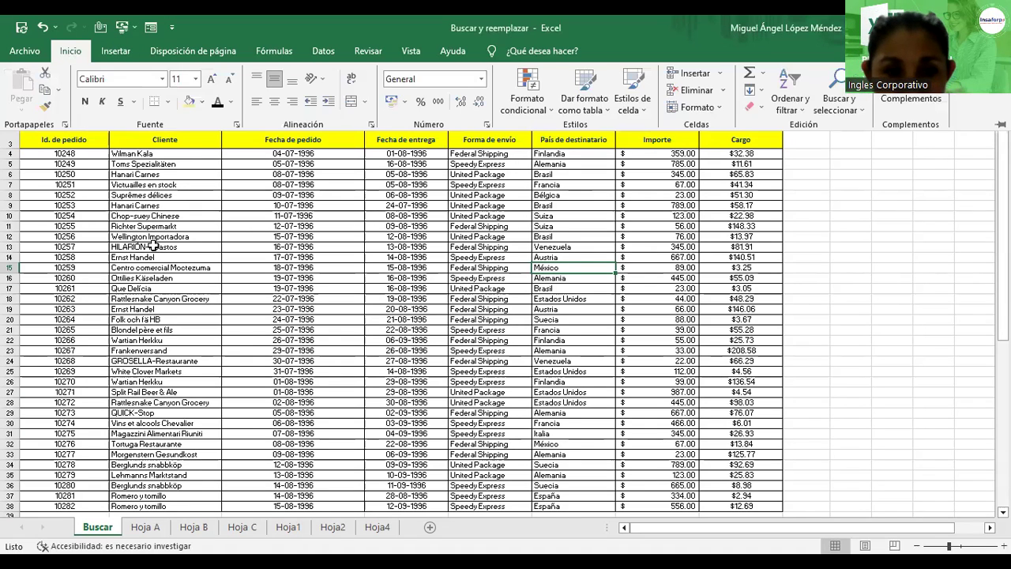
pyautogui.click(154, 247)
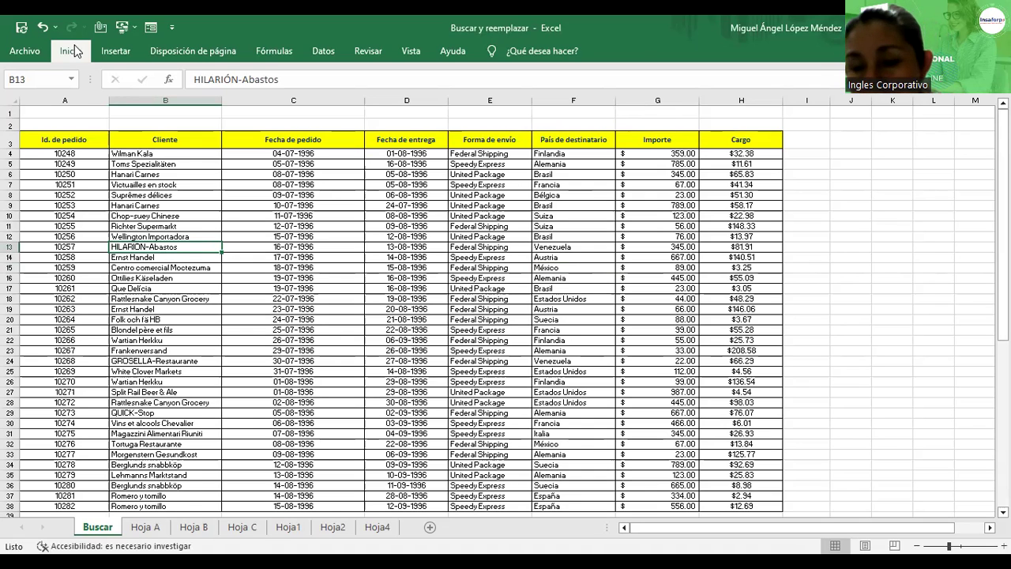
pyautogui.click(71, 51)
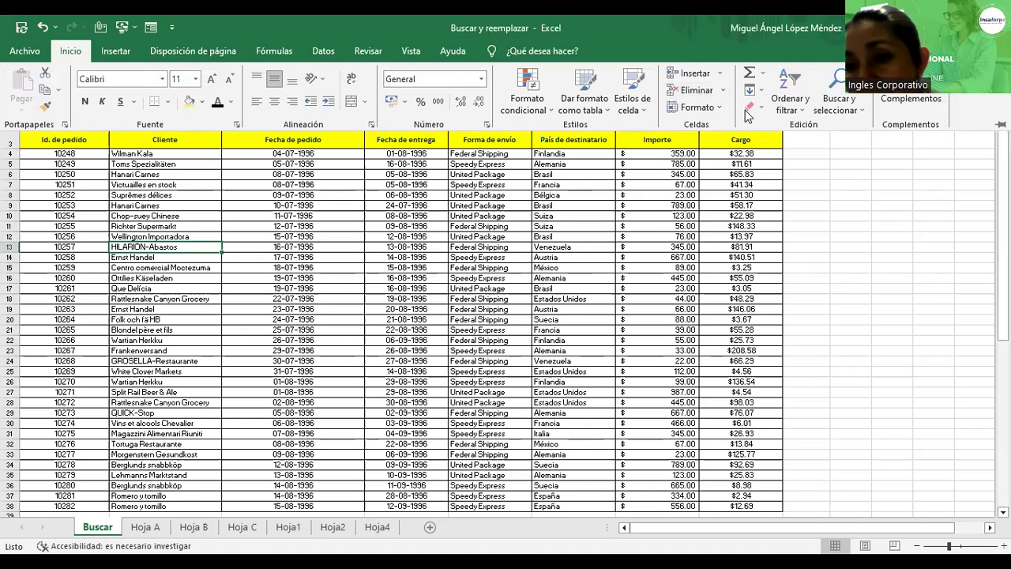
pyautogui.click(839, 85)
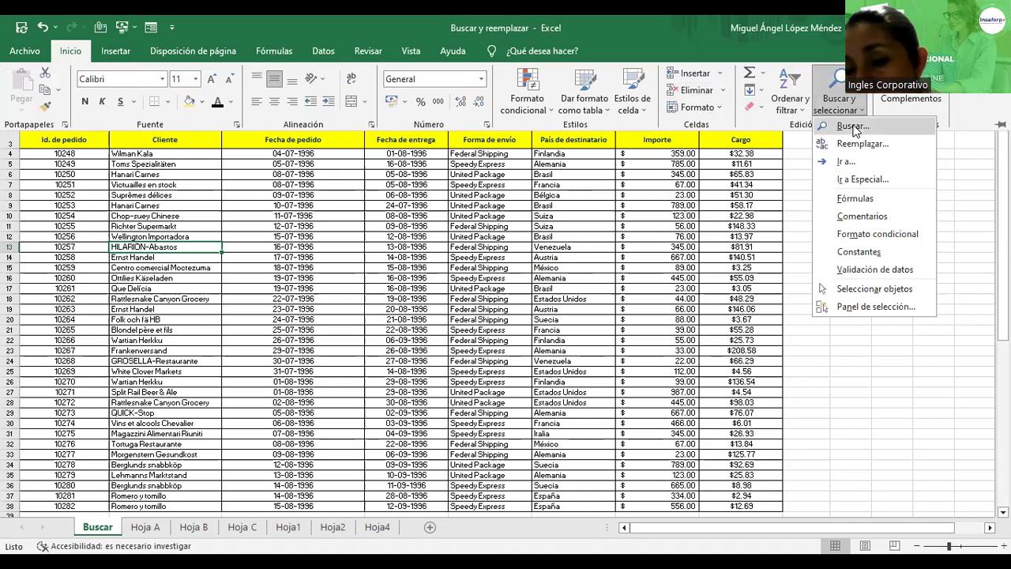
pyautogui.click(854, 128)
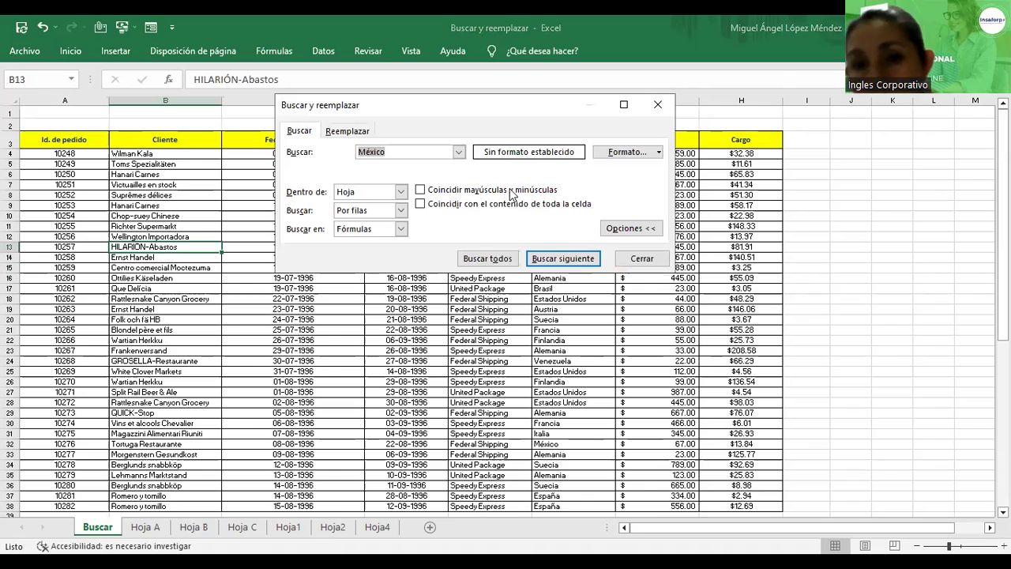
pyautogui.click(432, 153)
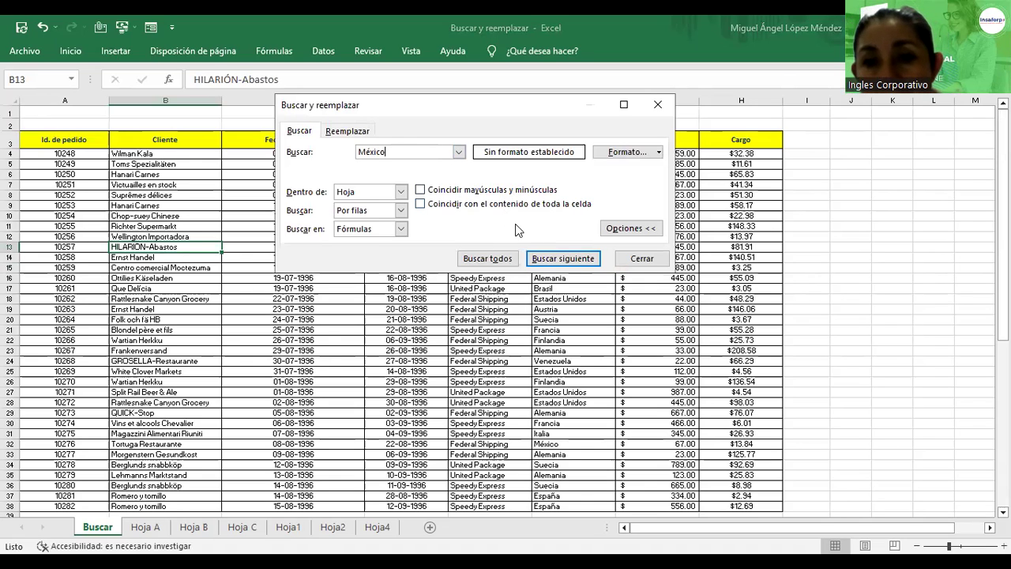
pyautogui.click(549, 259)
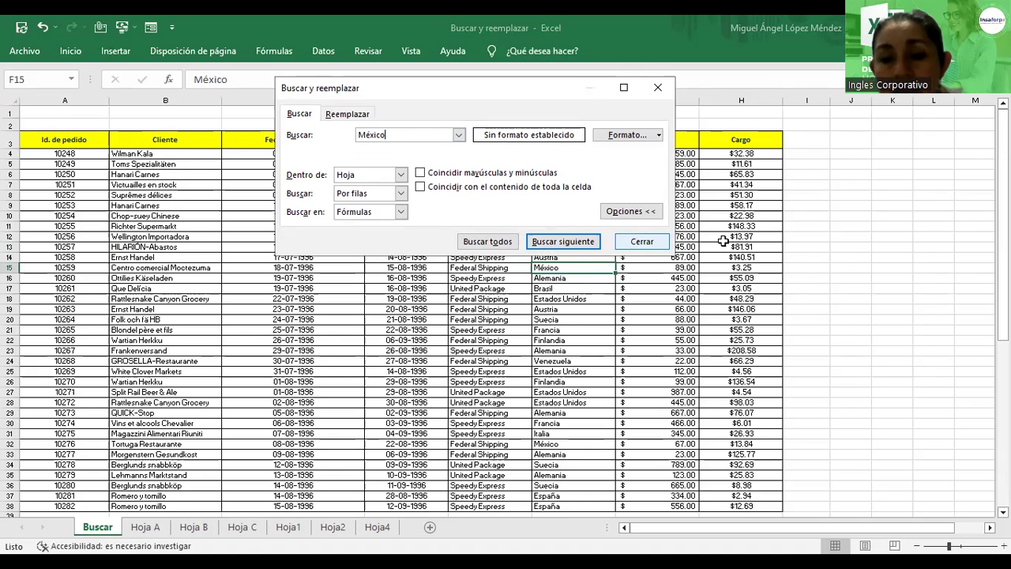
pyautogui.click(593, 247)
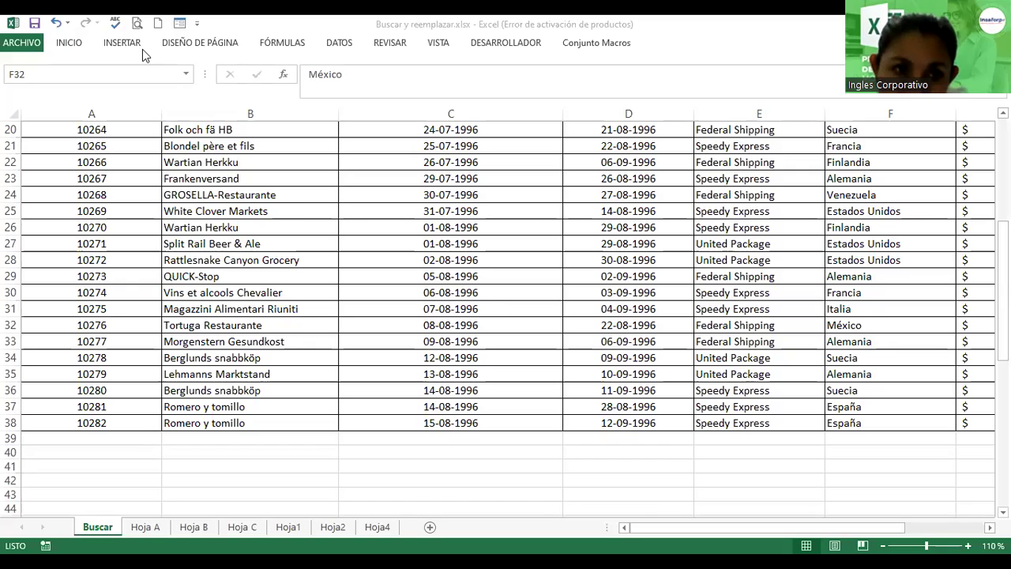
# - In Replace, set Suecia as the search term and San Salvador as the replacement
pyautogui.click(63, 43)
pyautogui.click(954, 100)
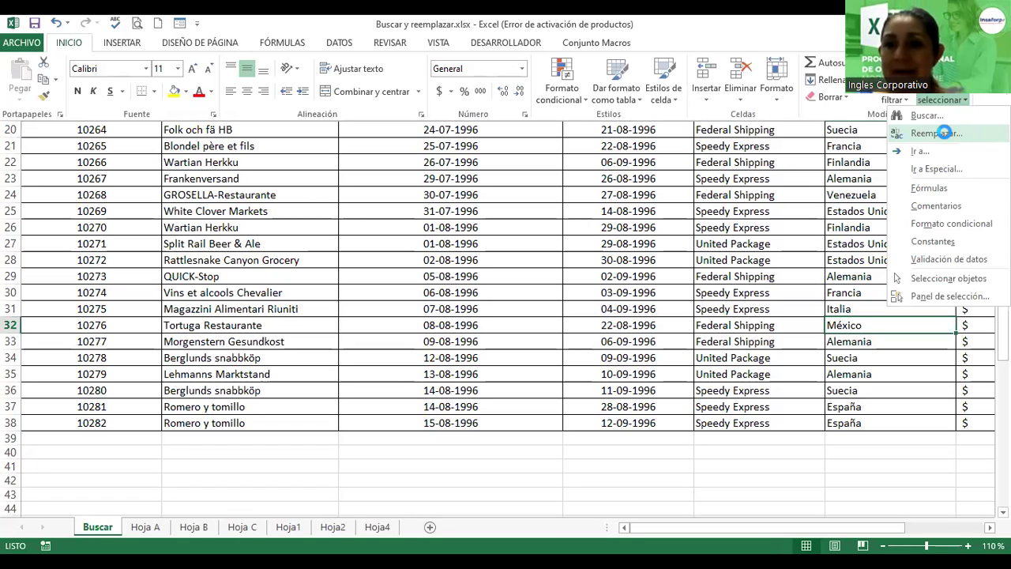
pyautogui.click(945, 132)
pyautogui.click(295, 299)
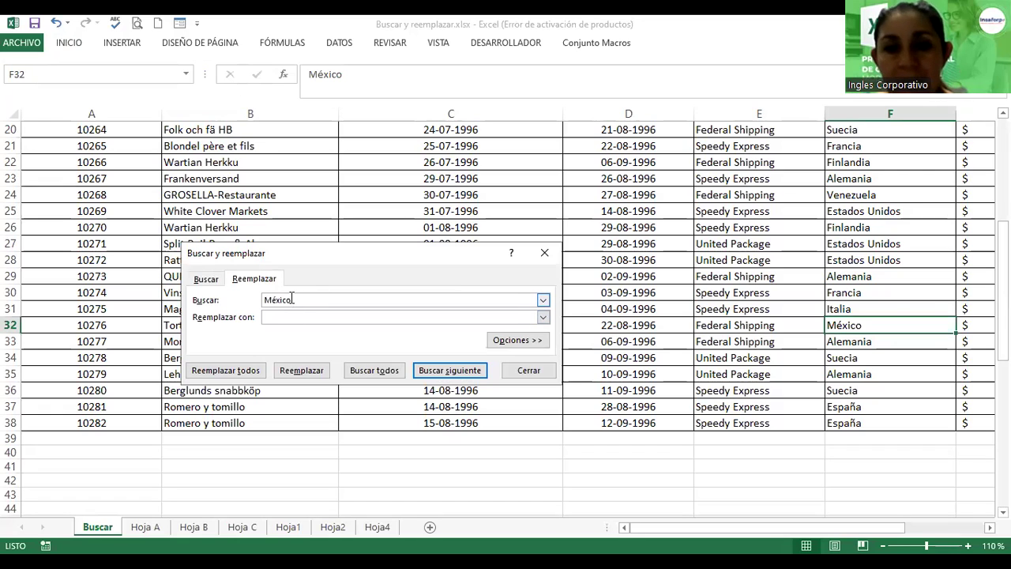
pyautogui.moveTo(294, 299); pyautogui.dragTo(246, 304)
pyautogui.write('Suecia')
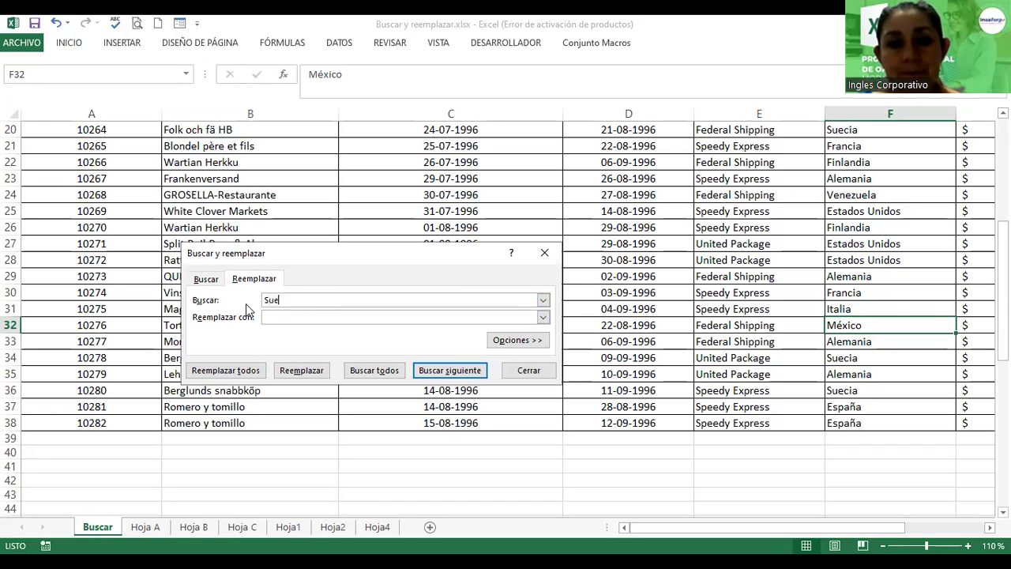
pyautogui.click(291, 317)
pyautogui.write('San ')
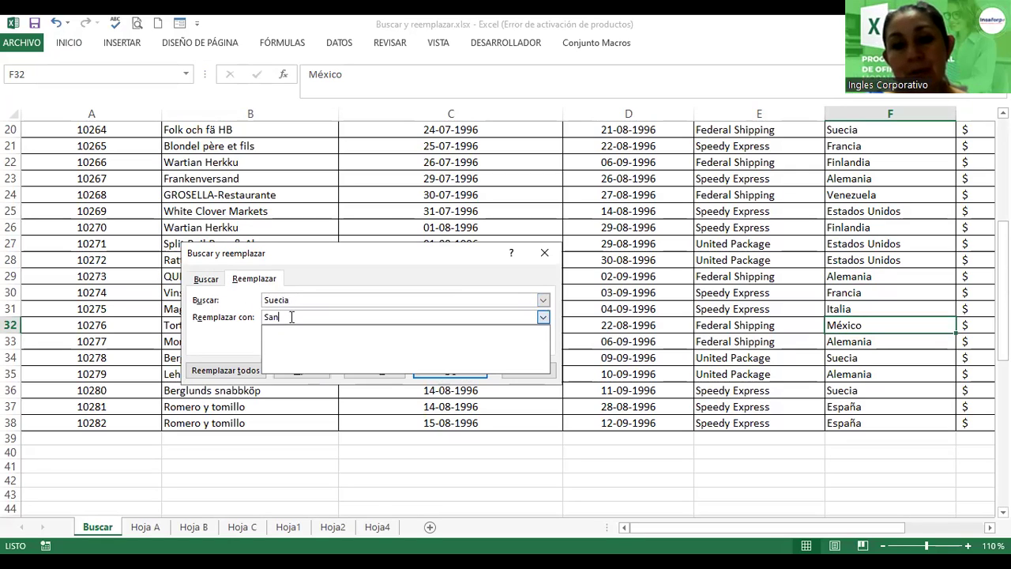
pyautogui.write('Salvador')
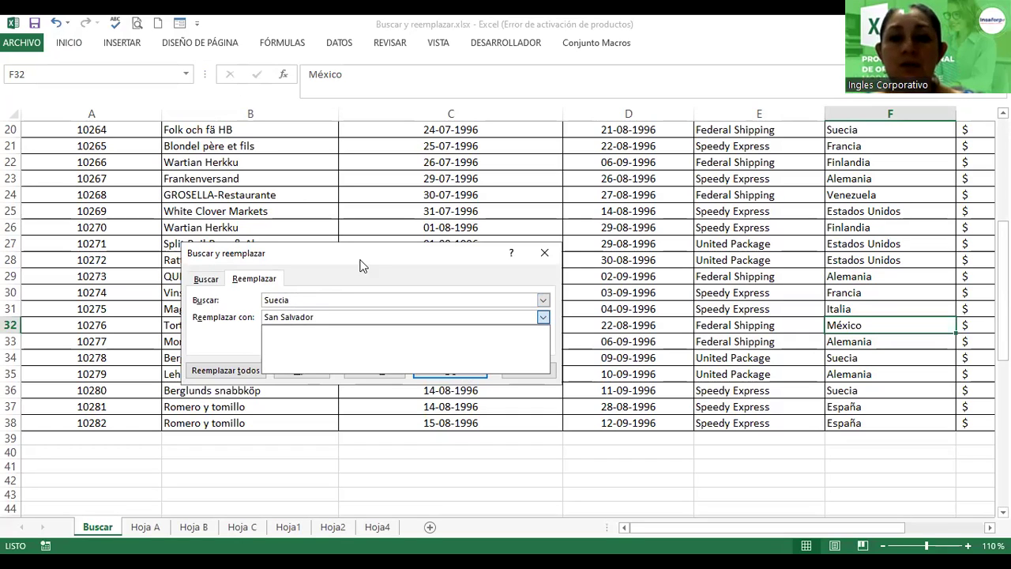
# - Replace all three Suecia entries with San Salvador and dismiss the count message
pyautogui.click(362, 199)
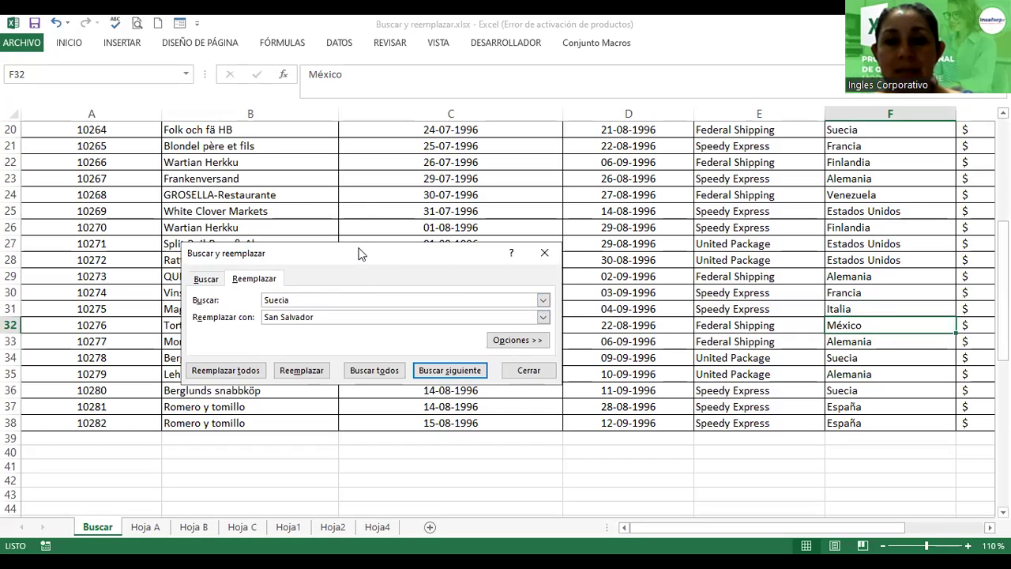
pyautogui.moveTo(359, 249); pyautogui.dragTo(344, 106)
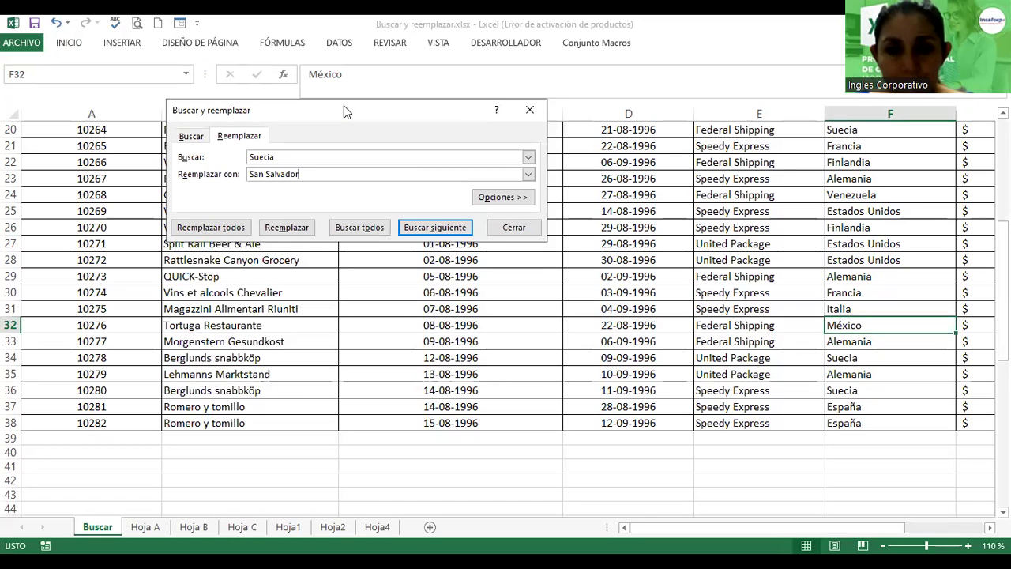
pyautogui.click(279, 228)
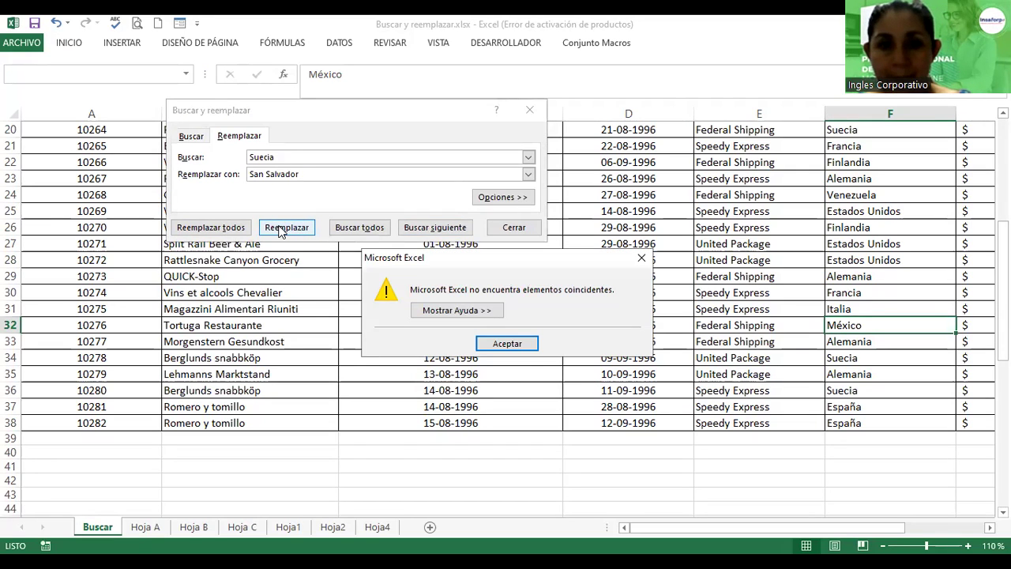
pyautogui.click(507, 347)
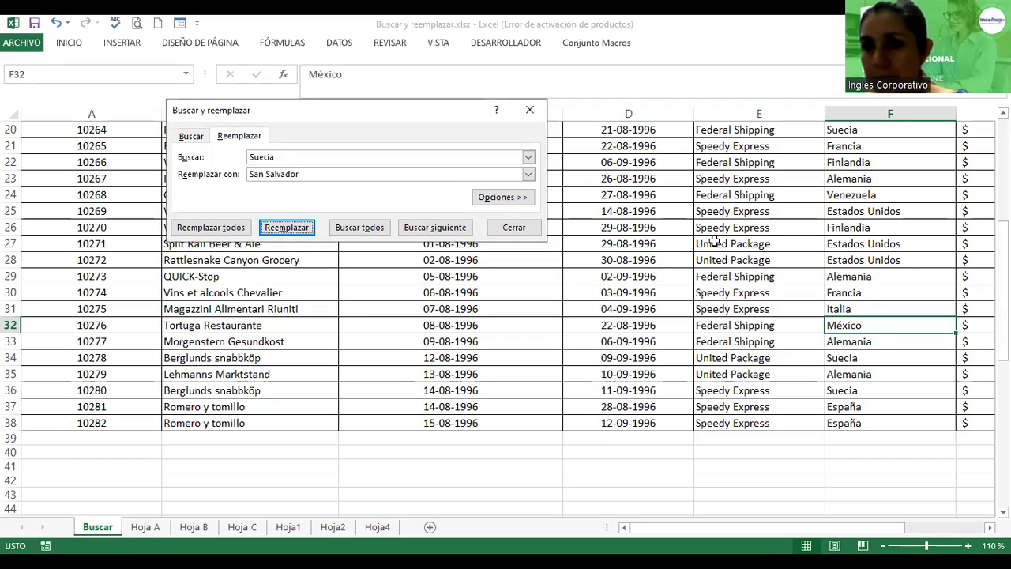
pyautogui.click(215, 228)
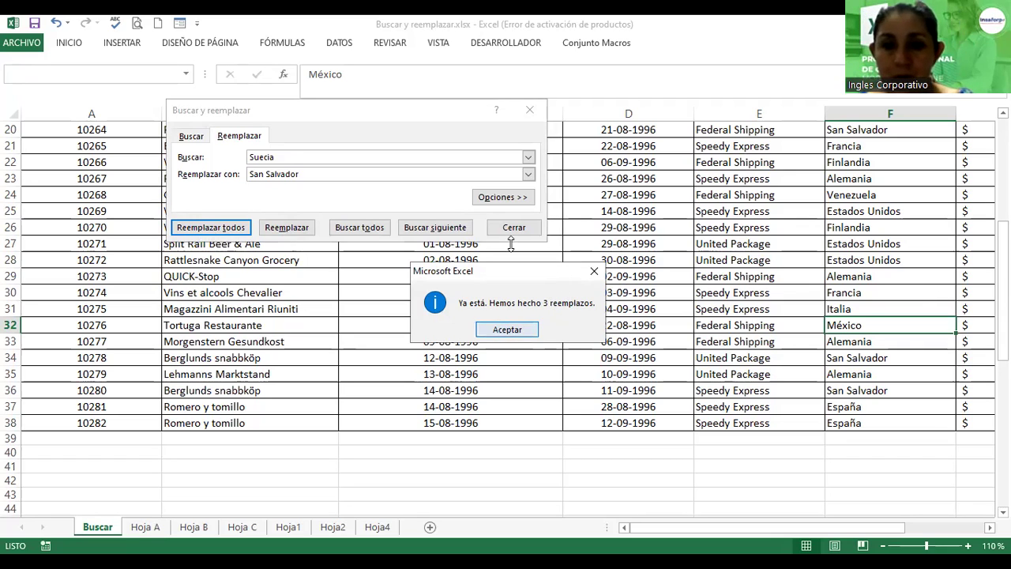
pyautogui.press('Return')
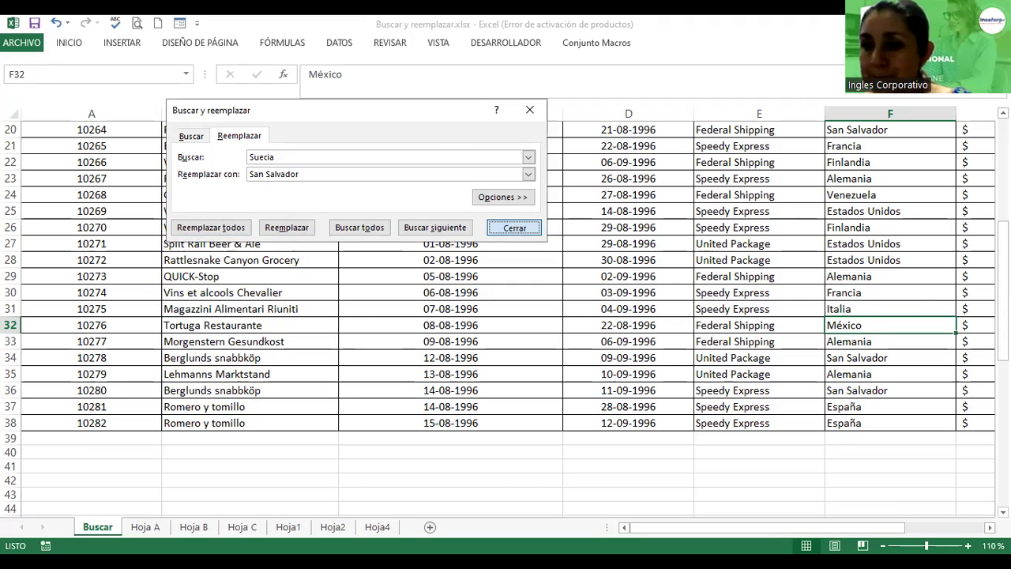
# - Close the replace window and make San Salvador in F20 bold
pyautogui.press('Escape')
pyautogui.scroll(2, 506, 316)
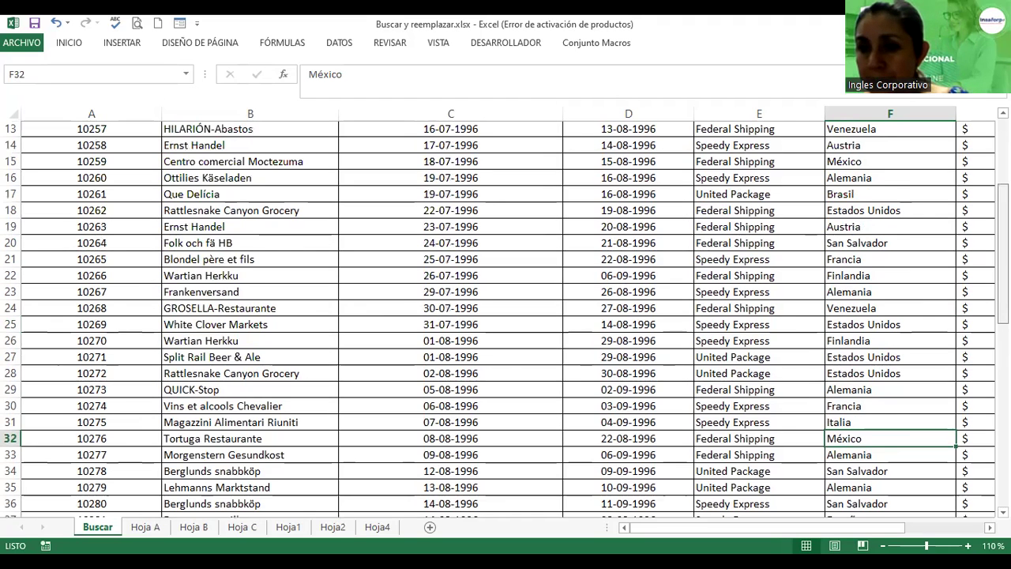
pyautogui.scroll(1, 506, 316)
pyautogui.scroll(1, 506, 316)
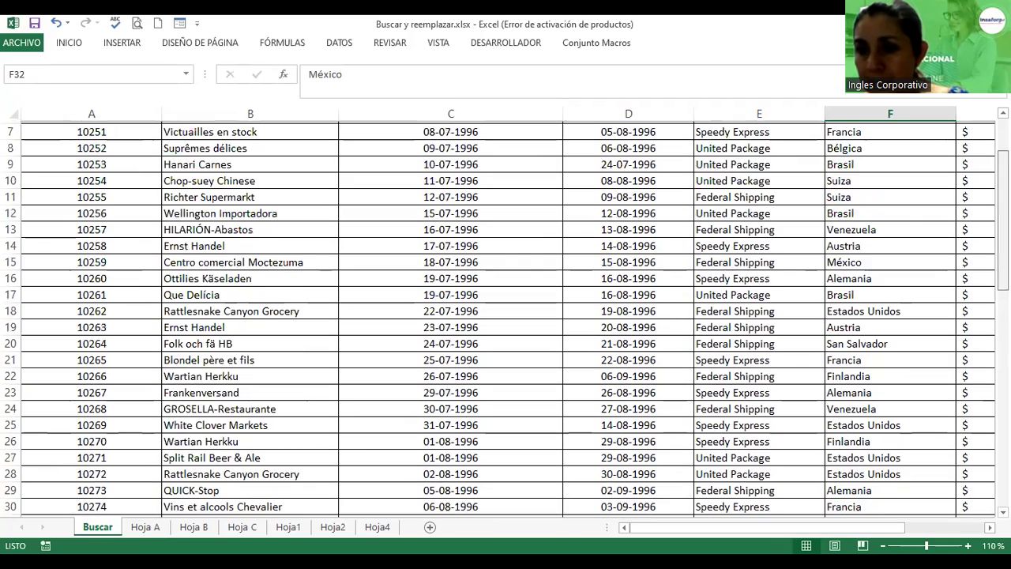
pyautogui.scroll(2, 506, 316)
pyautogui.scroll(-1, 505, 332)
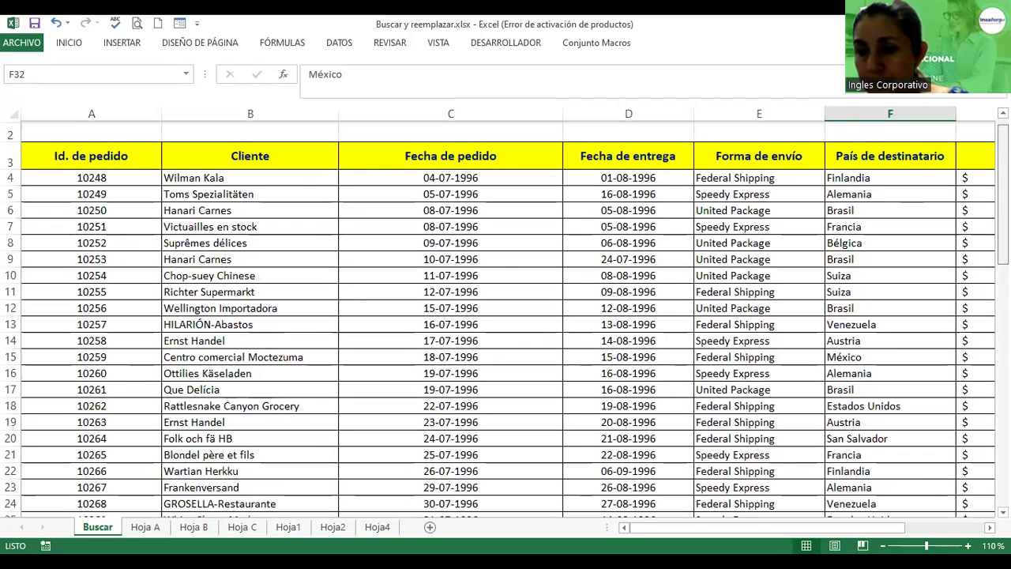
pyautogui.scroll(-1, 506, 316)
pyautogui.scroll(-1, 506, 316)
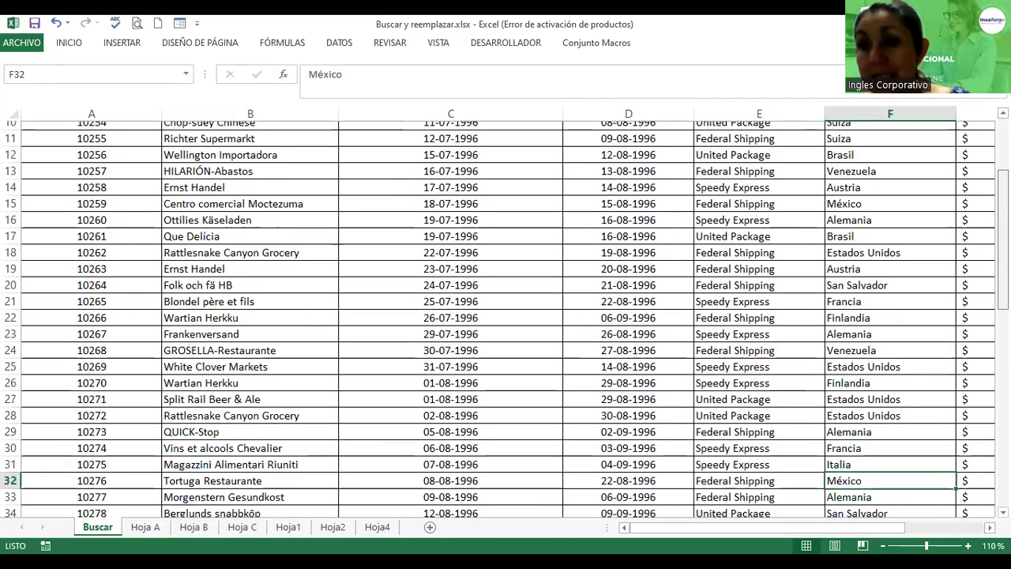
pyautogui.scroll(-2, 835, 214)
pyautogui.click(835, 212)
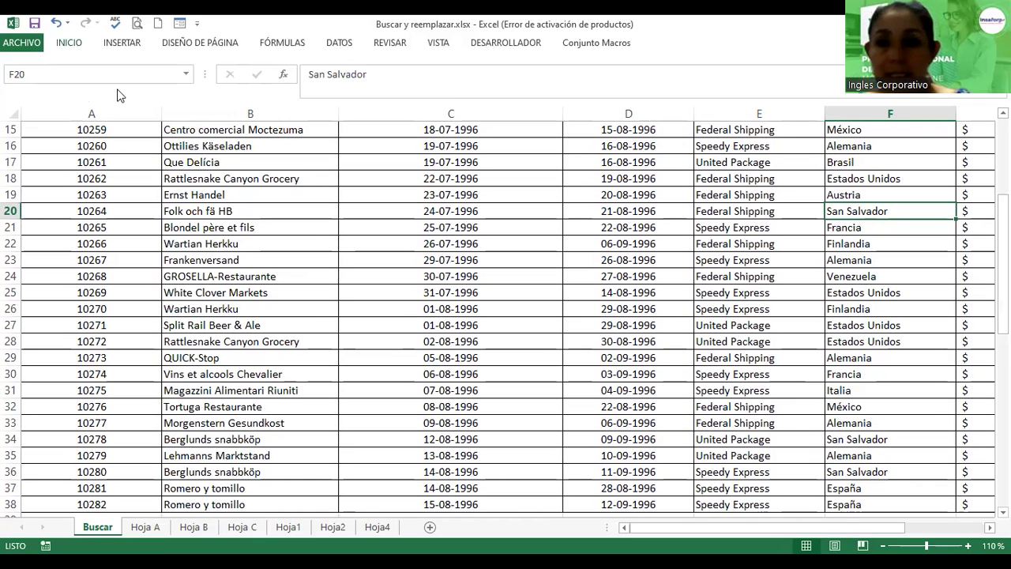
pyautogui.hotkey('ctrl', 'n')
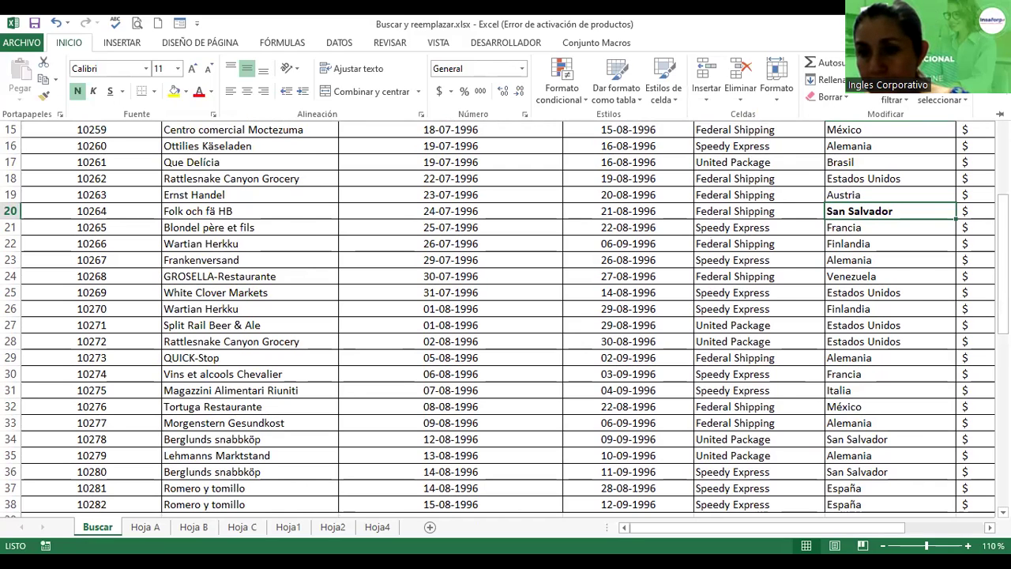
# - Make the San Salvador entries in F34 and F36 bold as well
pyautogui.scroll(-1, 505, 316)
pyautogui.scroll(-1, 822, 368)
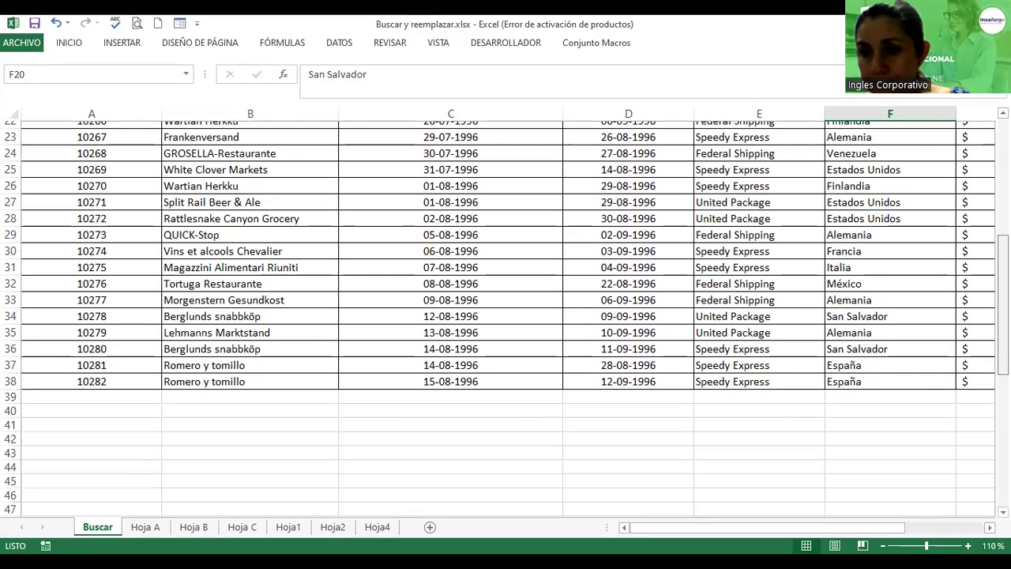
pyautogui.click(836, 311)
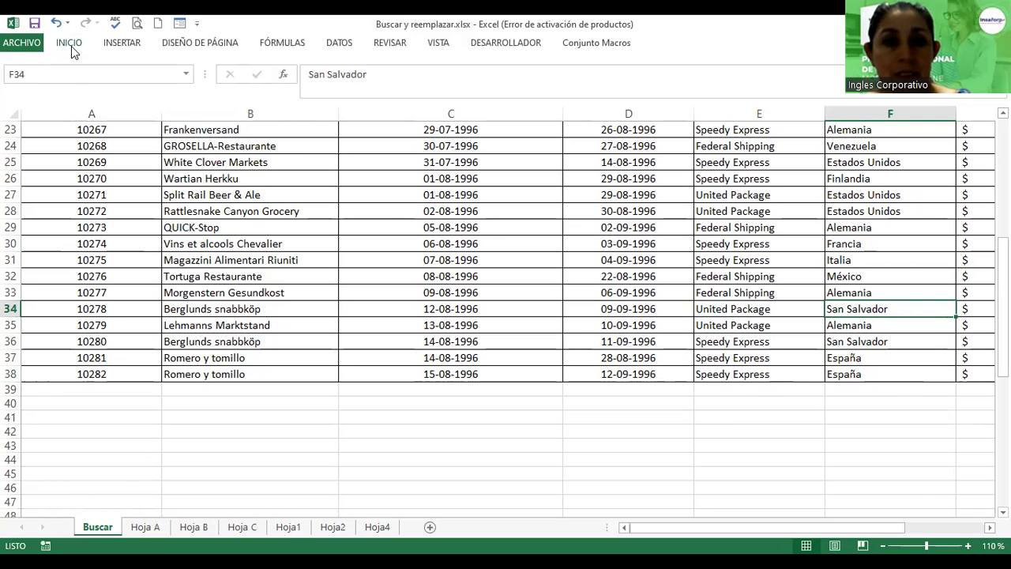
pyautogui.click(77, 90)
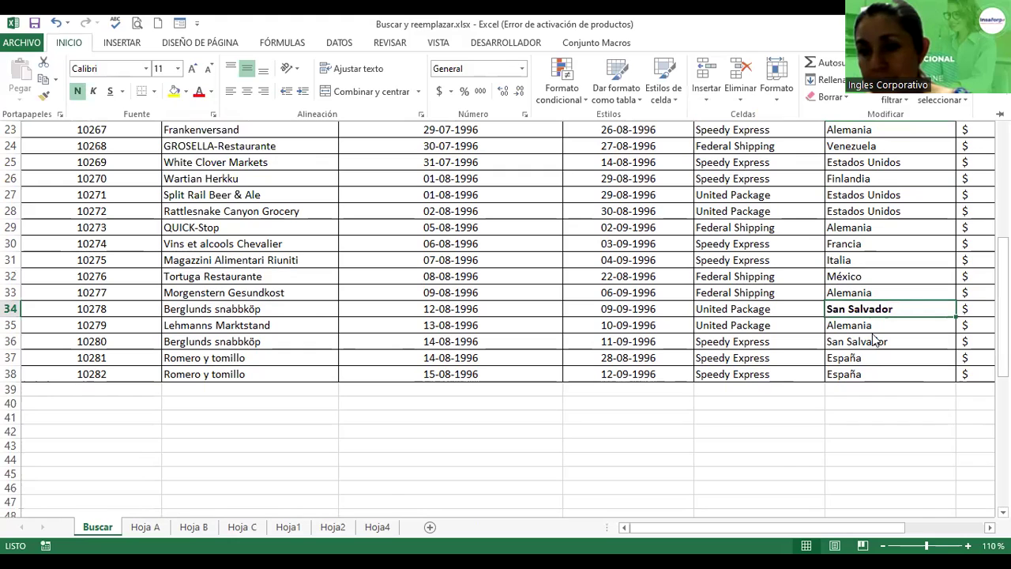
pyautogui.click(869, 342)
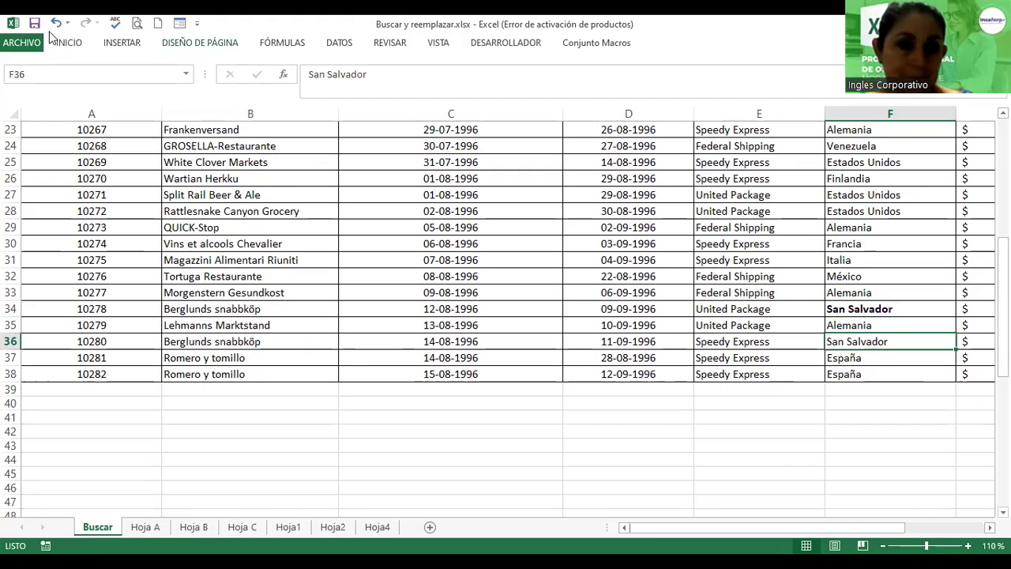
pyautogui.click(76, 49)
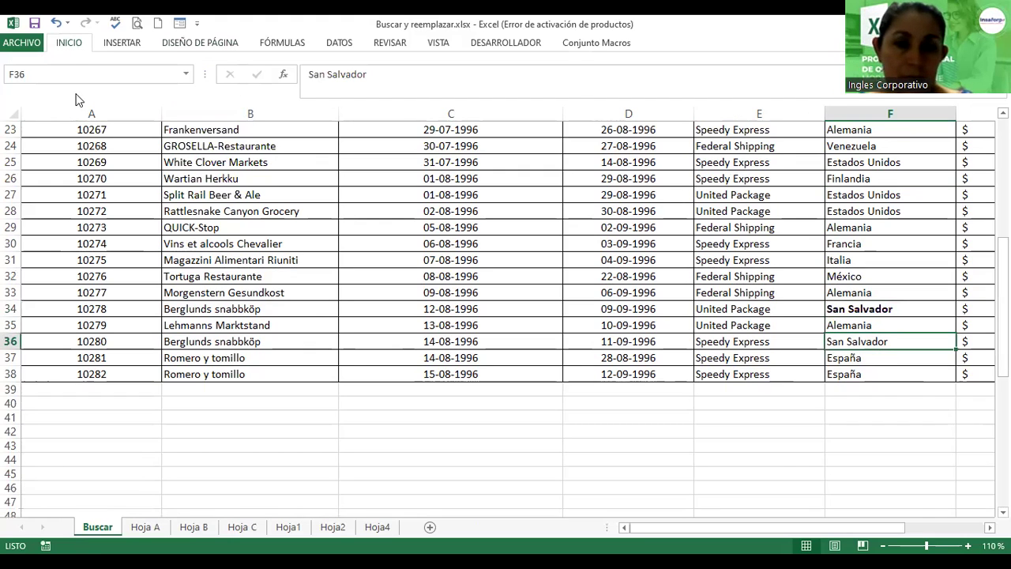
pyautogui.click(78, 91)
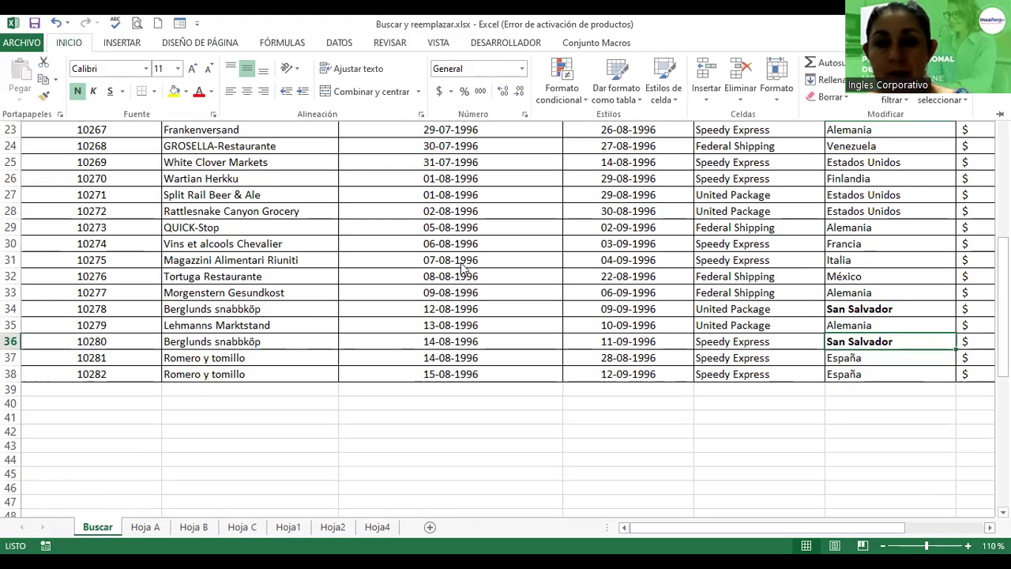
pyautogui.press('Escape')
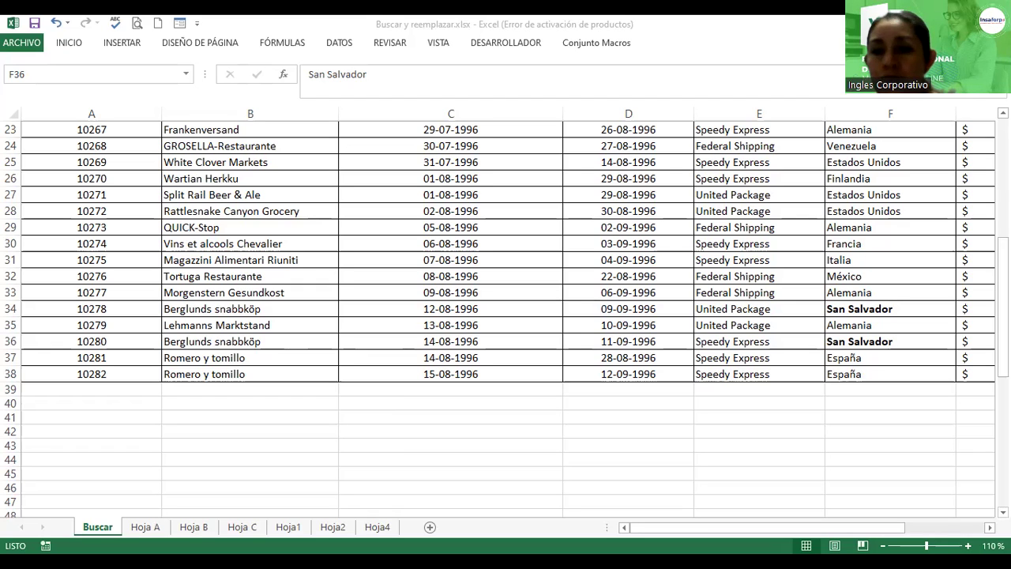
# - Scroll to the top of the Buscar sheet and bring up the Buscar y seleccionar menu
pyautogui.scroll(7, 407, 229)
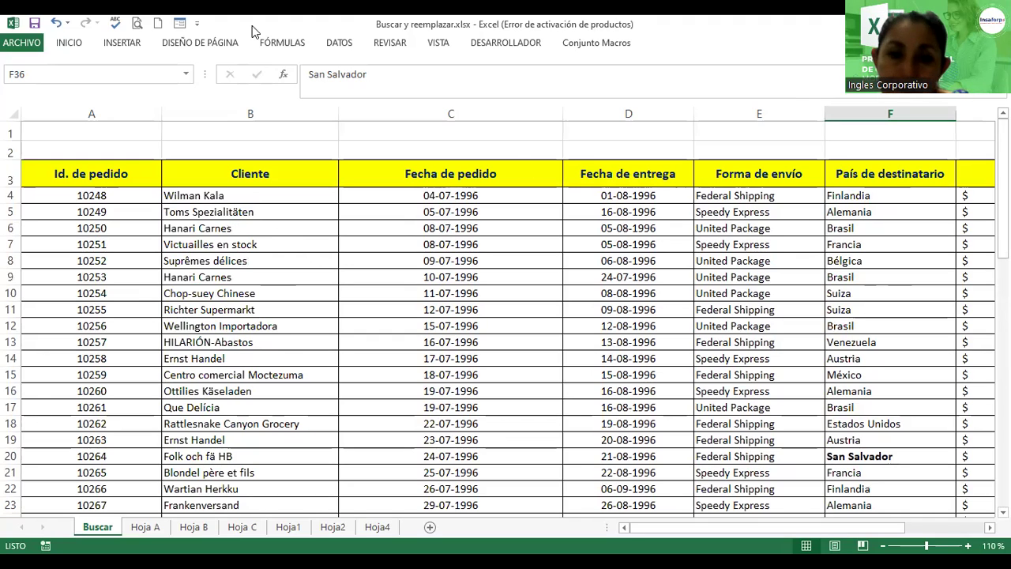
pyautogui.click(69, 43)
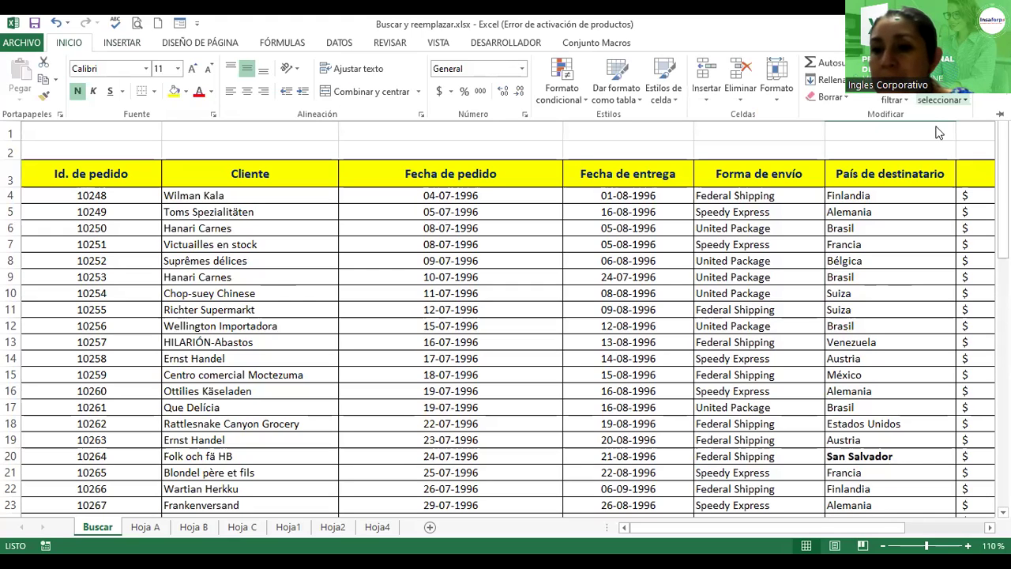
pyautogui.click(941, 100)
# - In Replace, search for 'Wilman KAla' and enter a new client name as the replacement
pyautogui.click(937, 135)
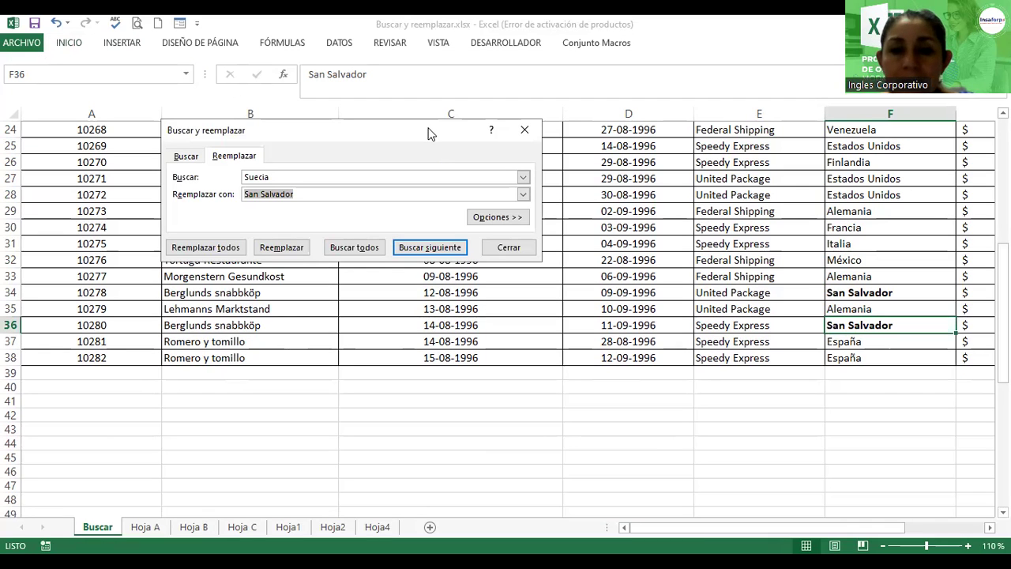
pyautogui.moveTo(427, 133); pyautogui.dragTo(623, 196)
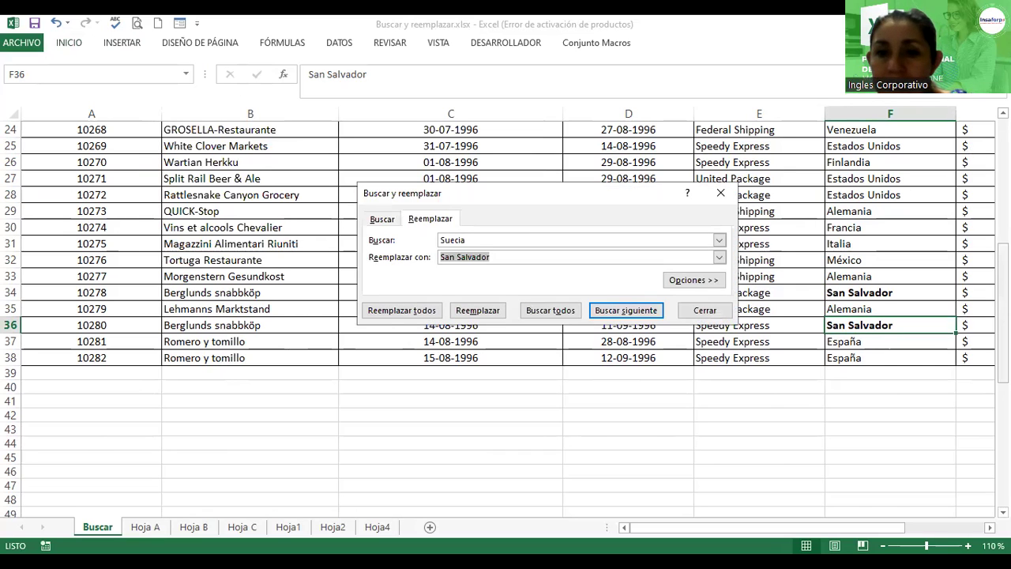
pyautogui.moveTo(1003, 300); pyautogui.dragTo(979, 178)
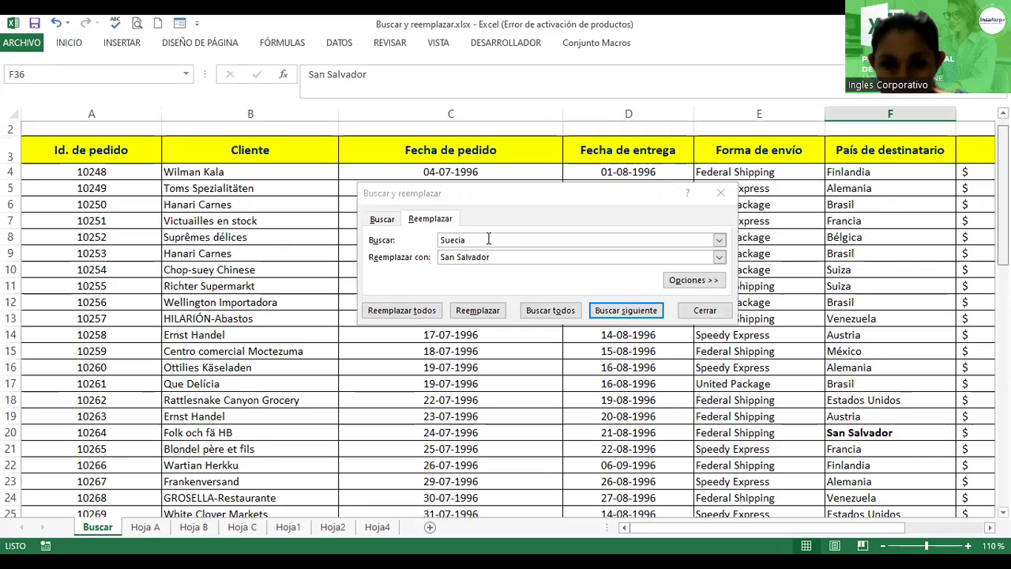
pyautogui.scroll(1, 488, 239)
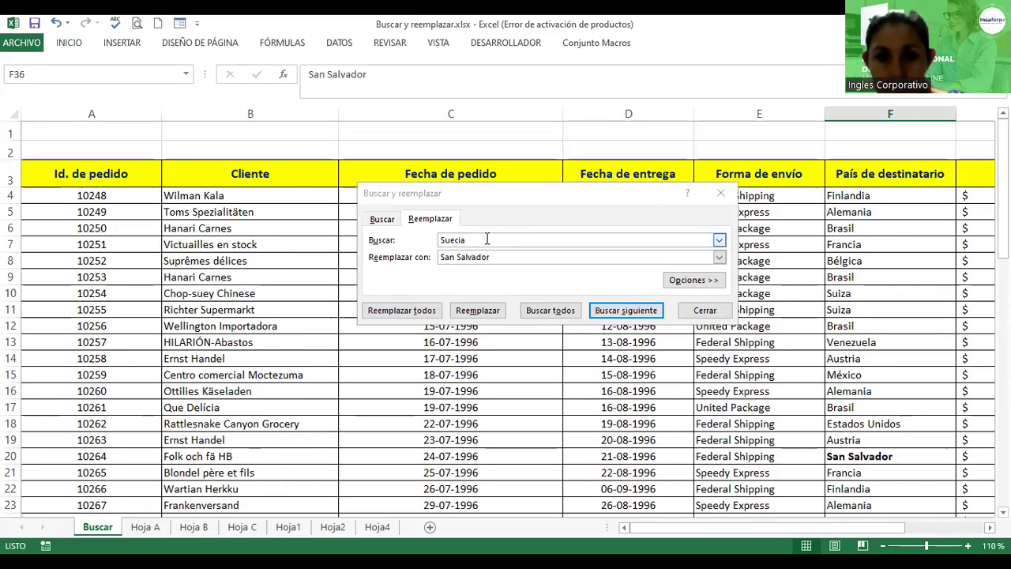
pyautogui.click(442, 250)
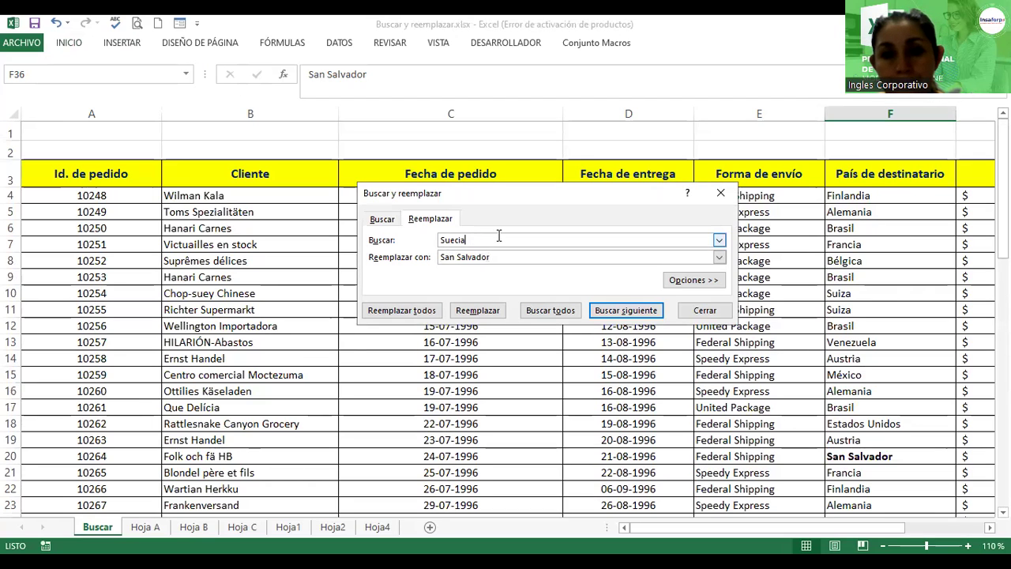
pyautogui.doubleClick(439, 241)
pyautogui.write('W')
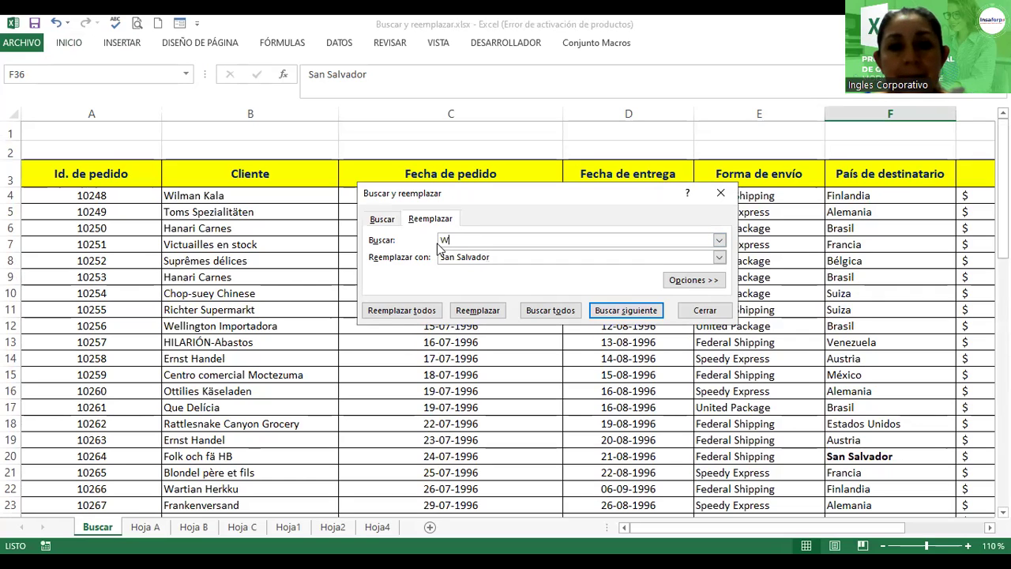
pyautogui.write('ilman KA')
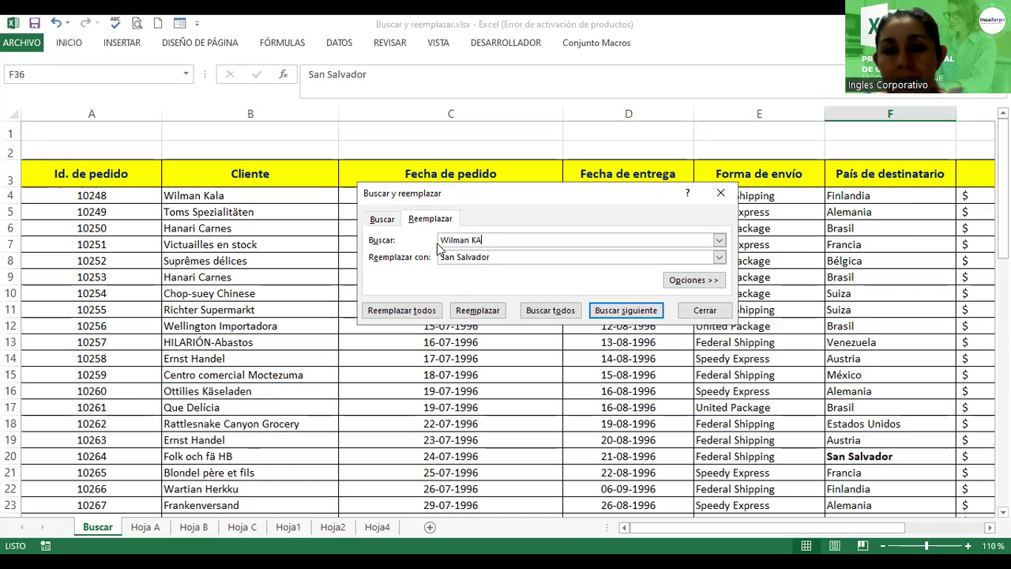
pyautogui.write('la')
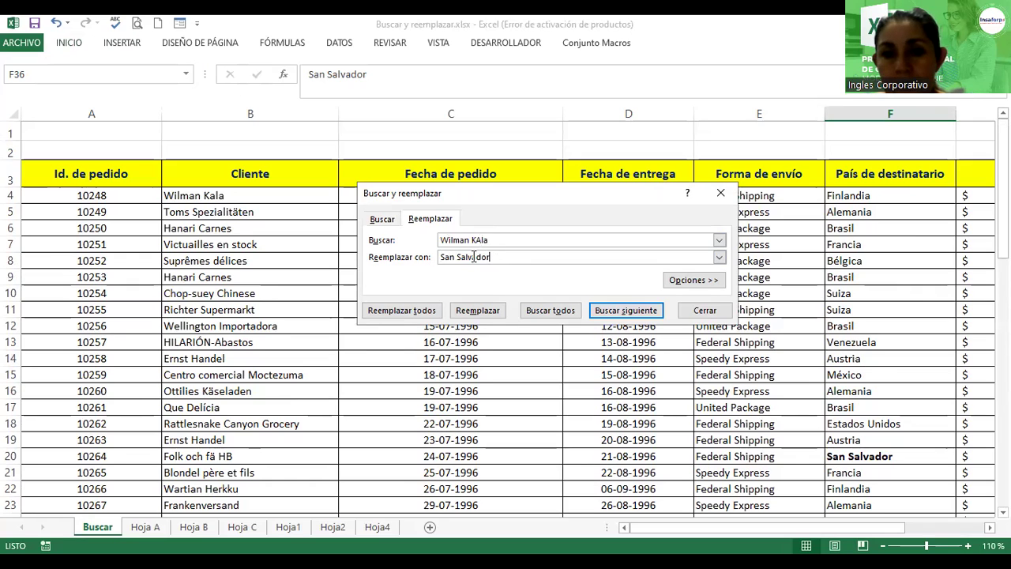
pyautogui.hotkey('ctrl', 'a')
pyautogui.write('Mario ')
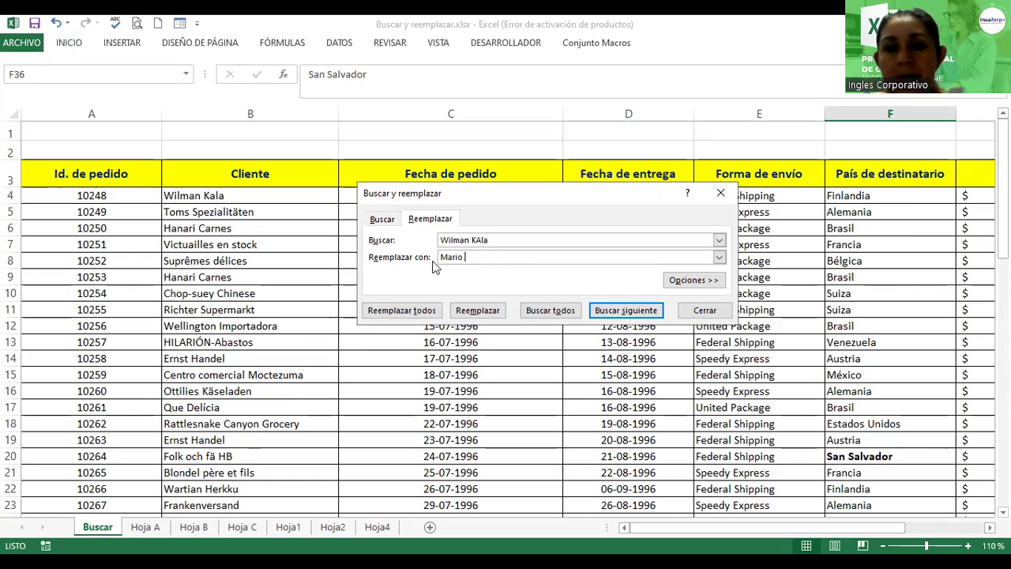
pyautogui.write('Bross')
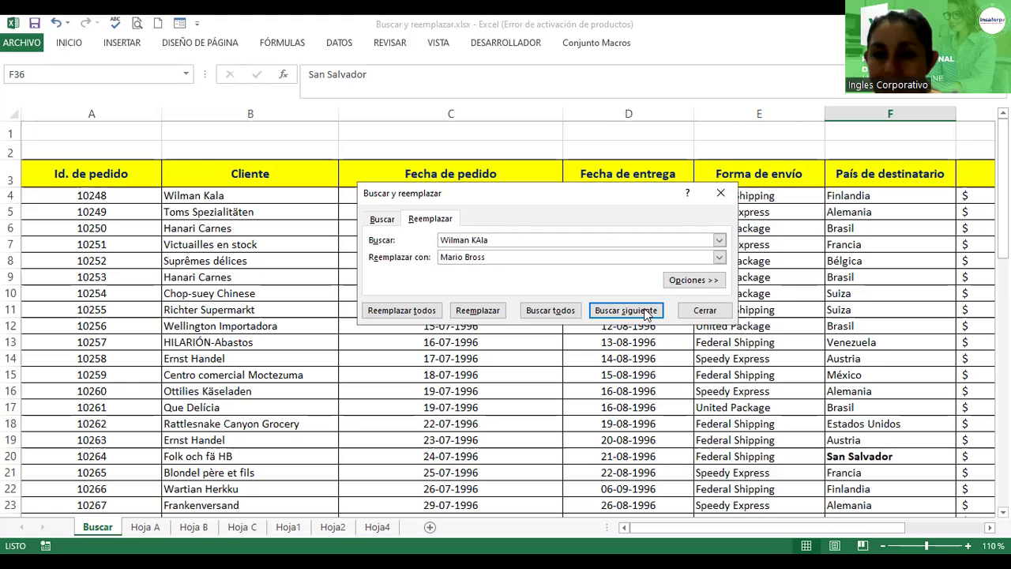
# - Enable case-sensitive and whole-cell matching and try Replace All, which finds no match
pyautogui.click(693, 281)
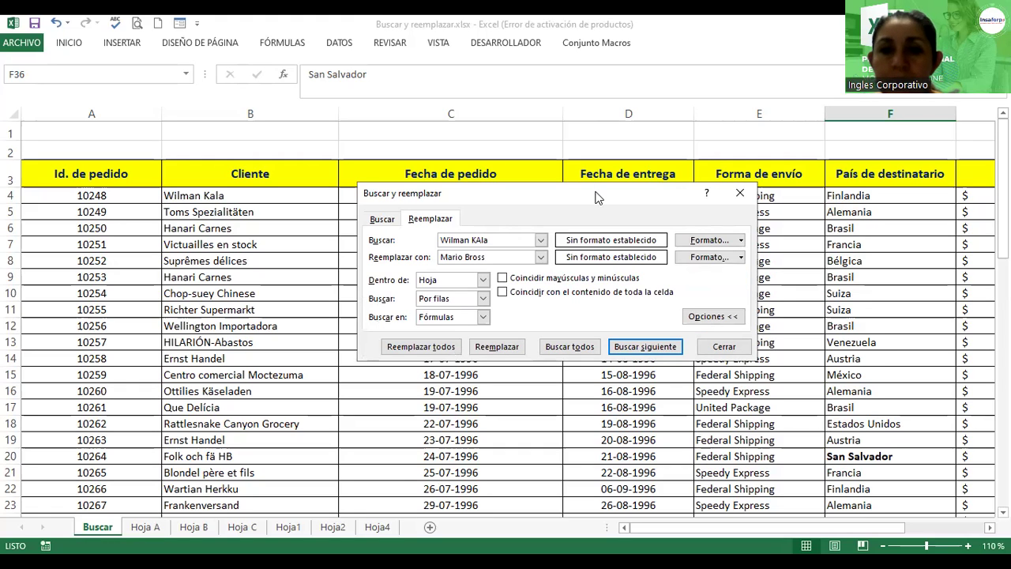
pyautogui.moveTo(597, 193); pyautogui.dragTo(555, 93)
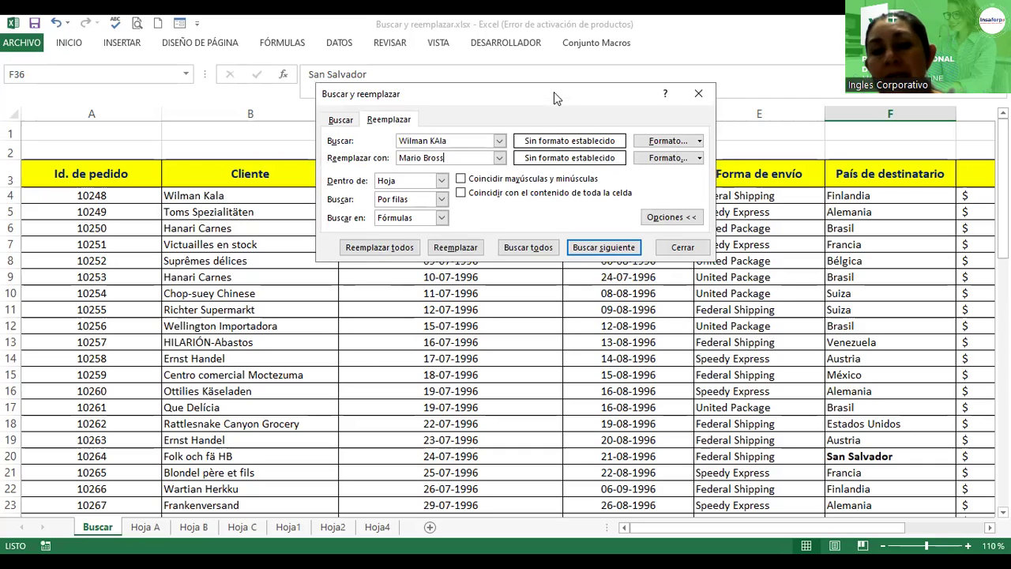
pyautogui.click(461, 179)
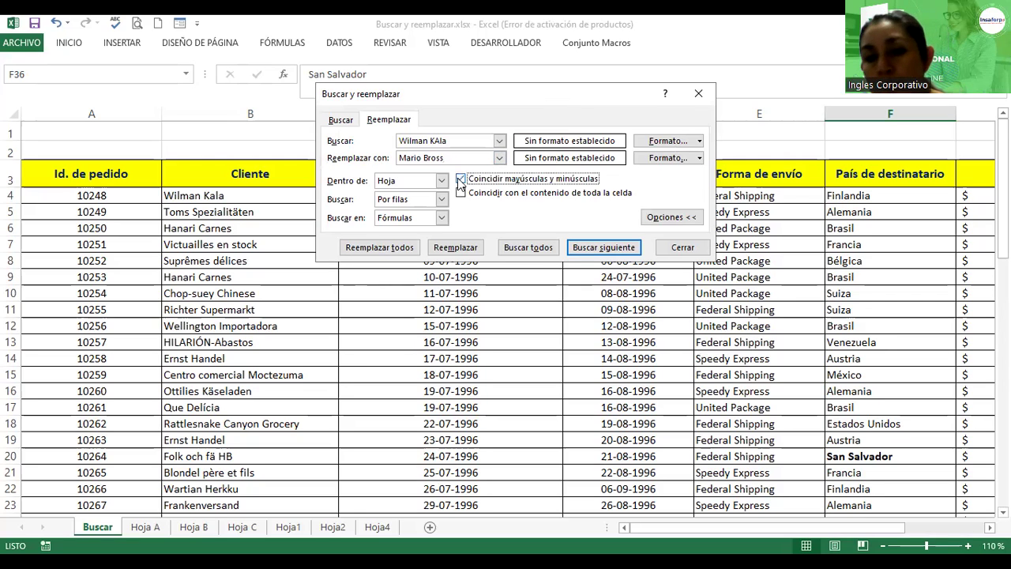
pyautogui.click(461, 195)
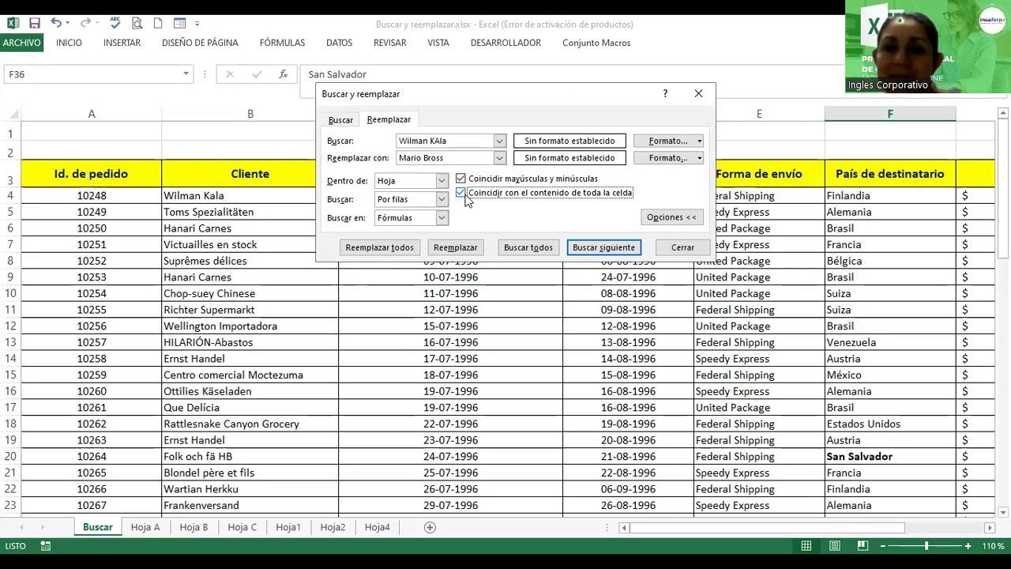
pyautogui.click(378, 251)
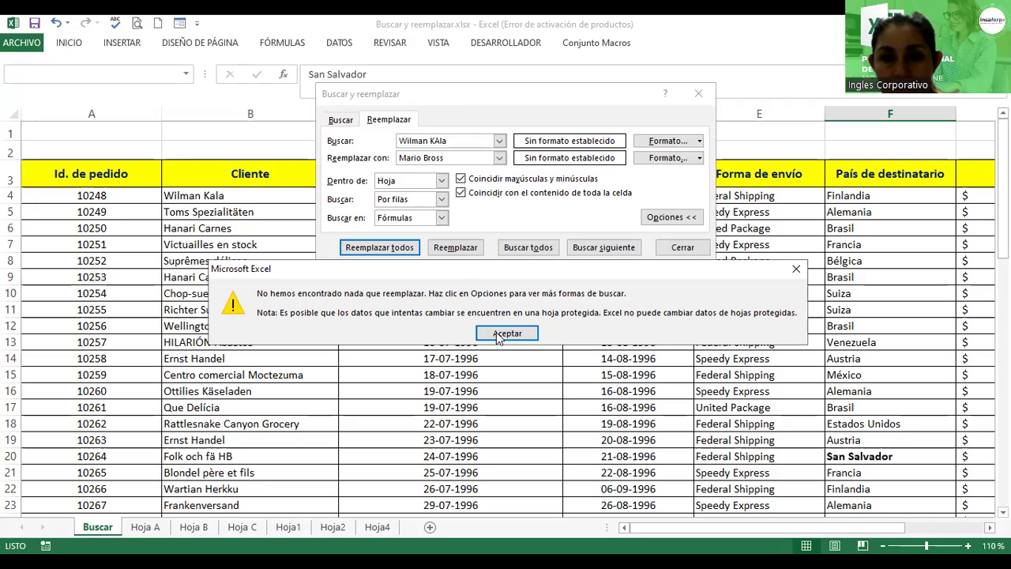
pyautogui.press('Return')
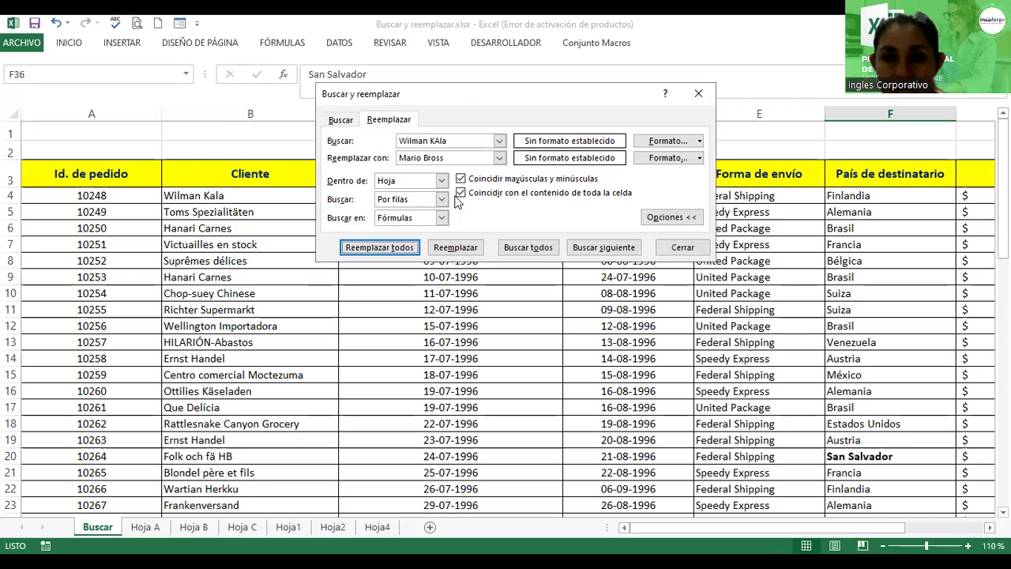
# - Turn both matching options off, replace the single Wilman Kala entry, and close the dialog
pyautogui.click(461, 194)
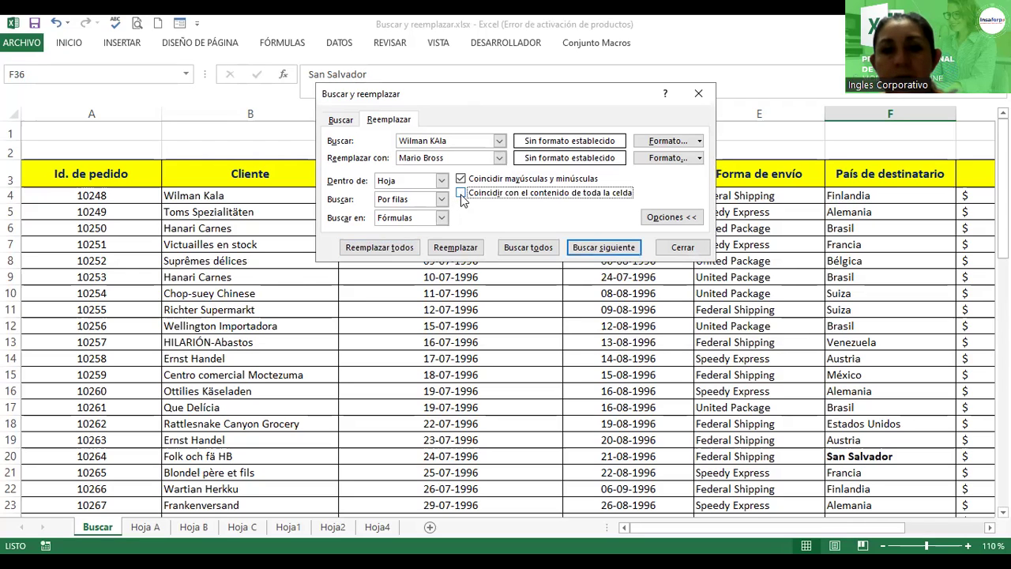
pyautogui.click(394, 254)
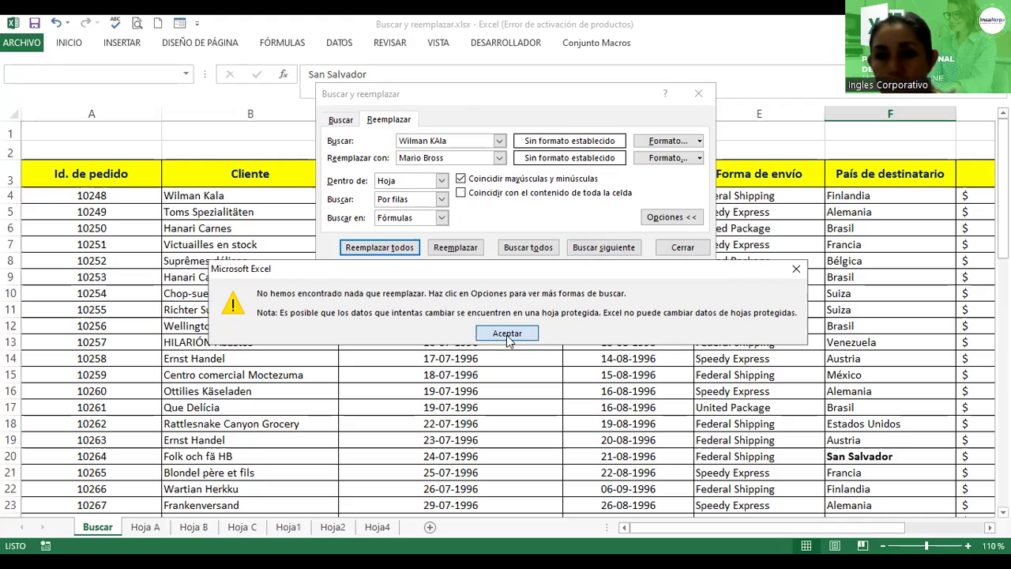
pyautogui.press('Return')
pyautogui.click(461, 180)
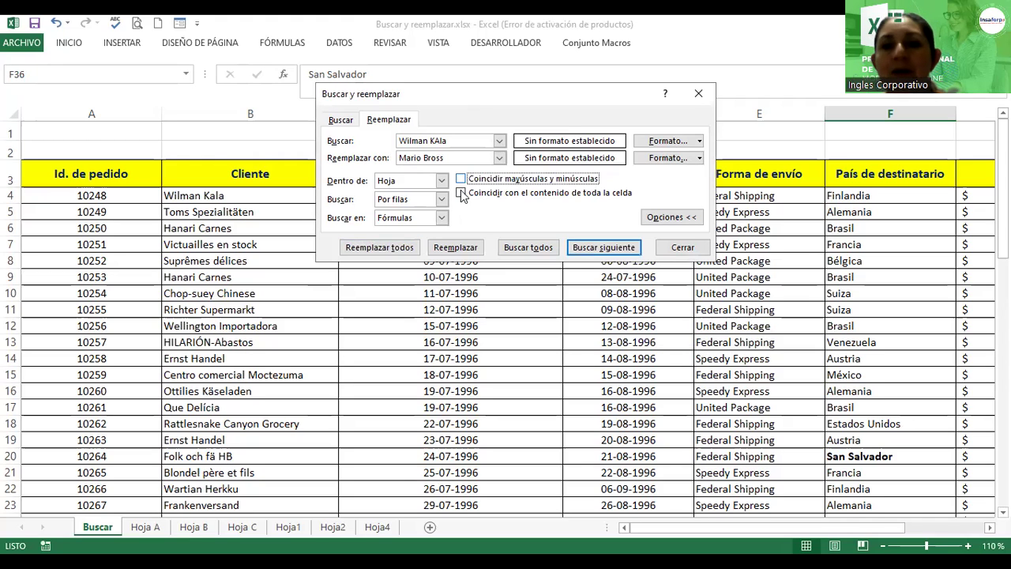
pyautogui.click(381, 247)
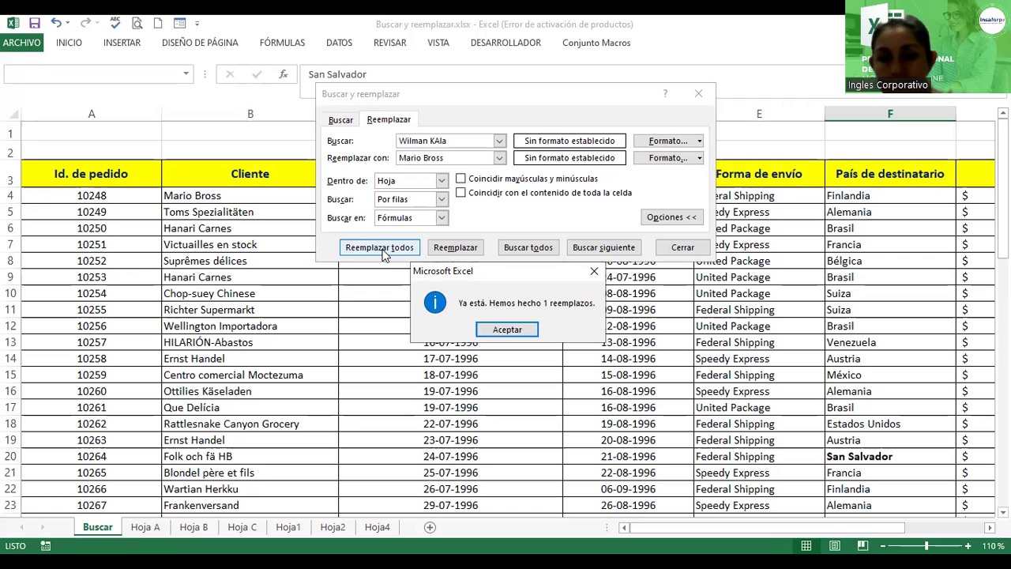
pyautogui.click(515, 332)
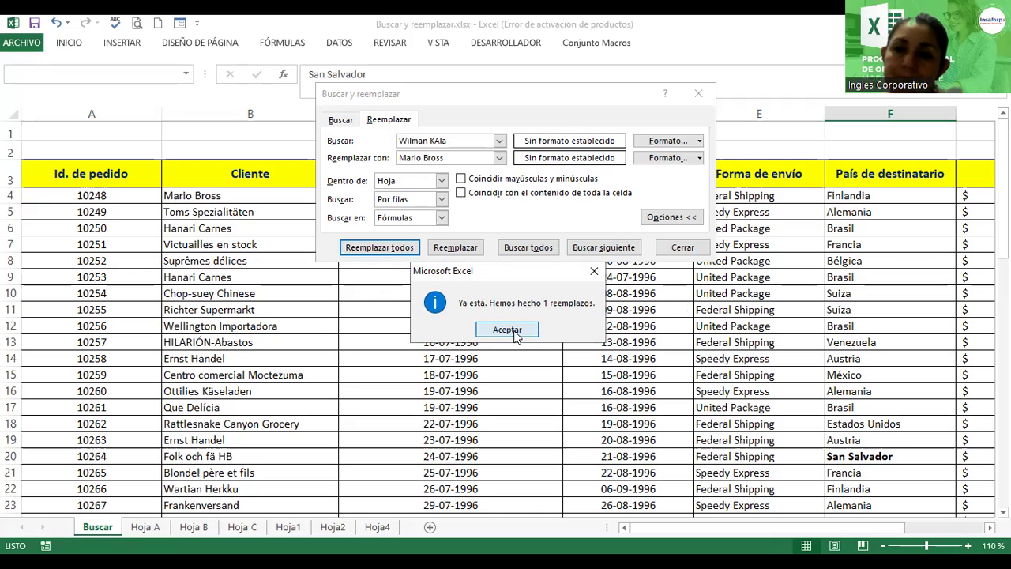
pyautogui.click(667, 250)
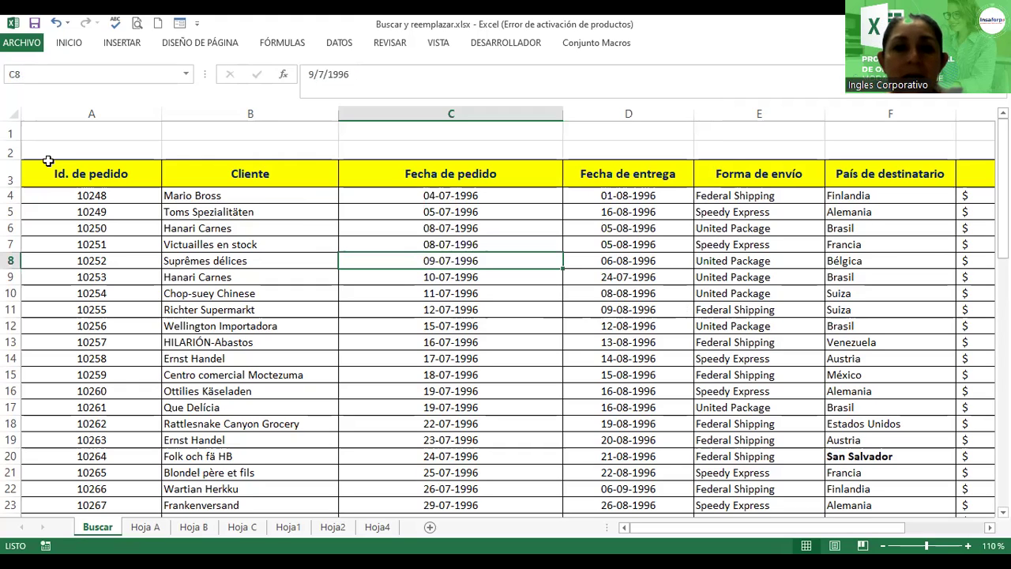
# - Enter the title 'Ejercicio Buscar y Reemplazar' in cell A1
pyautogui.click(96, 125)
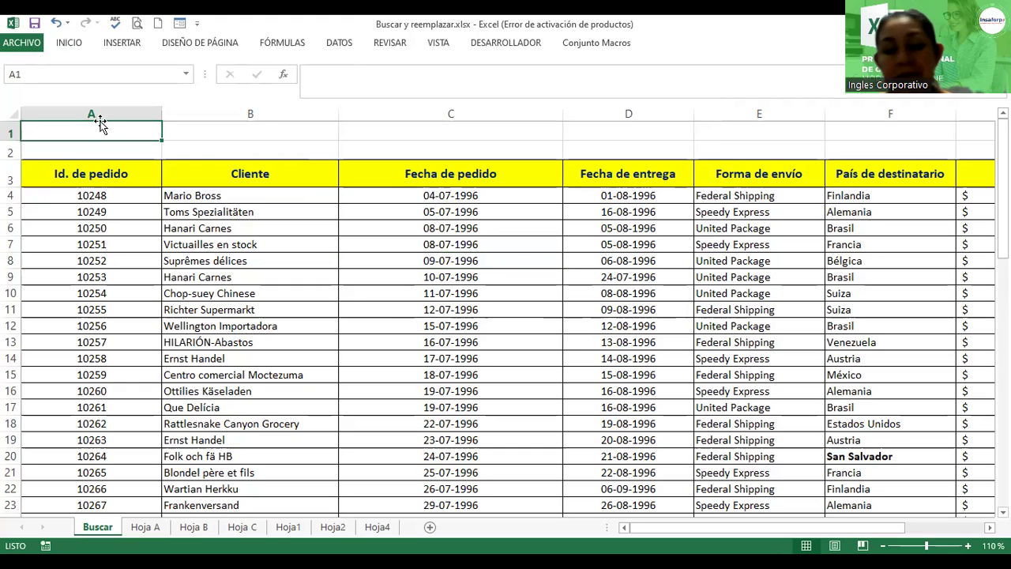
pyautogui.write('Busc')
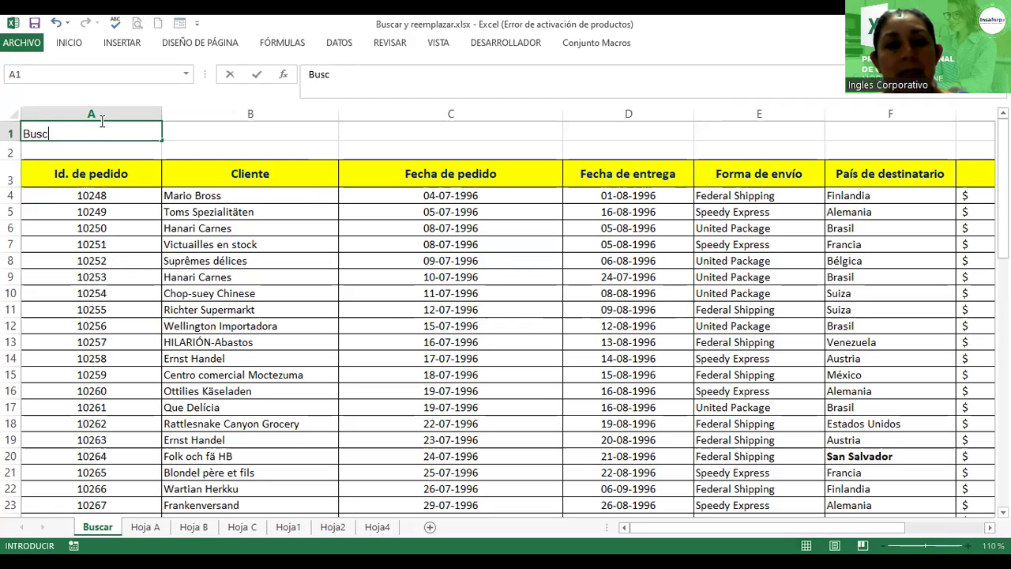
pyautogui.write('ar y re')
pyautogui.press('BackSpace')
pyautogui.press('BackSpace')
pyautogui.write('R')
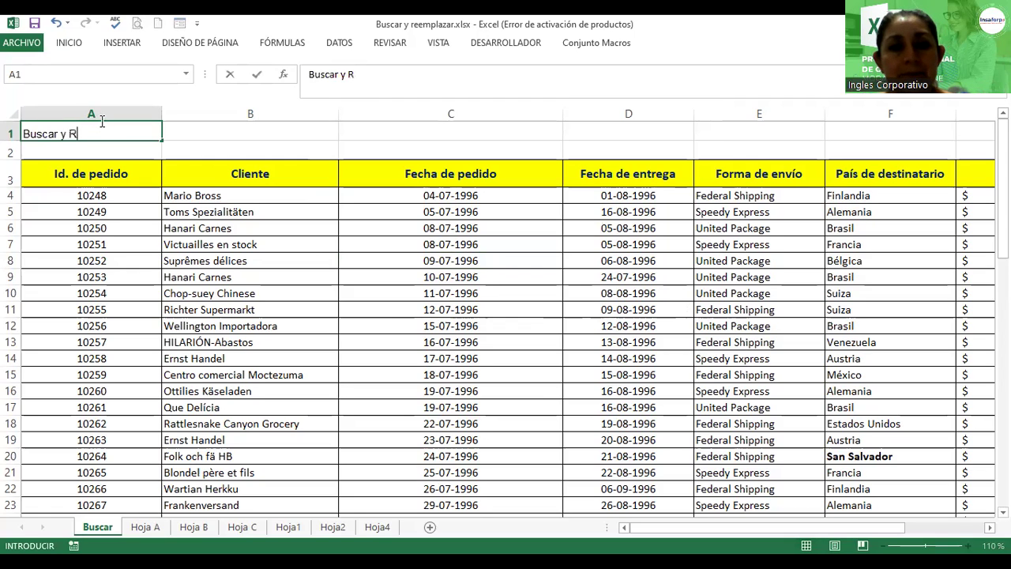
pyautogui.press('BackSpace')
pyautogui.press('BackSpace')
pyautogui.press('BackSpace')
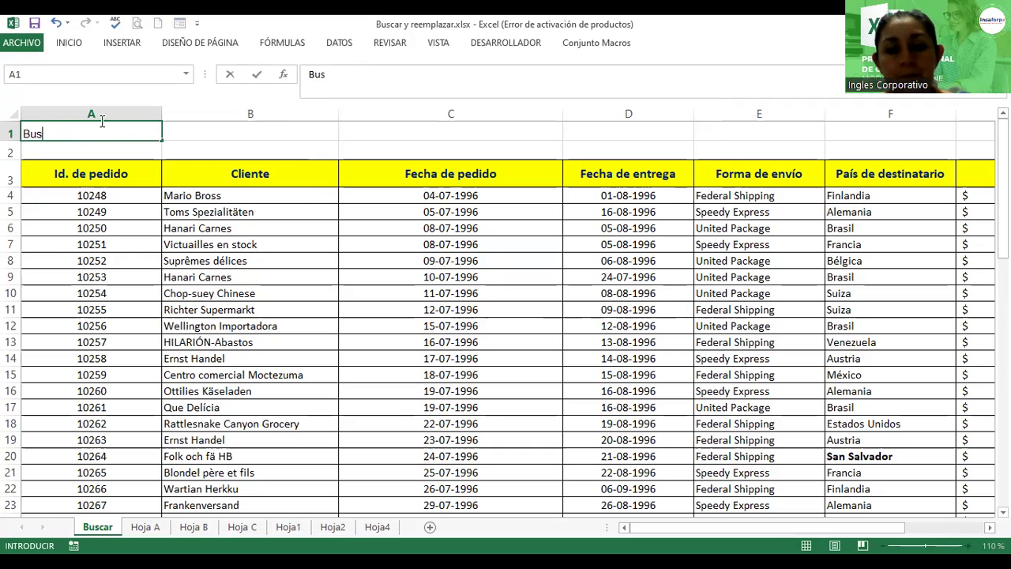
pyautogui.press('BackSpace')
pyautogui.press('BackSpace')
pyautogui.press('BackSpace')
pyautogui.write('Ejercicio')
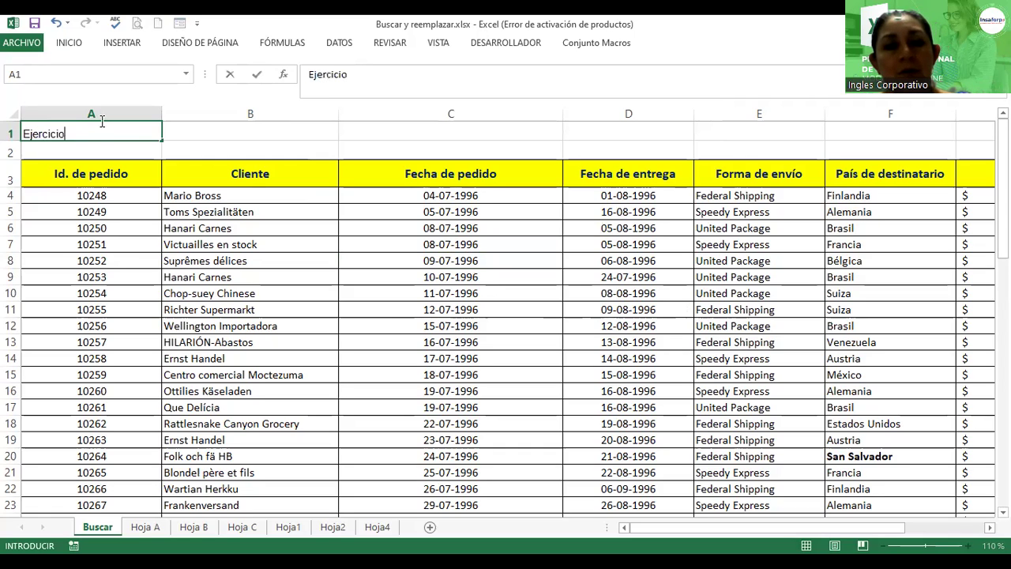
pyautogui.write(' Buscar y ')
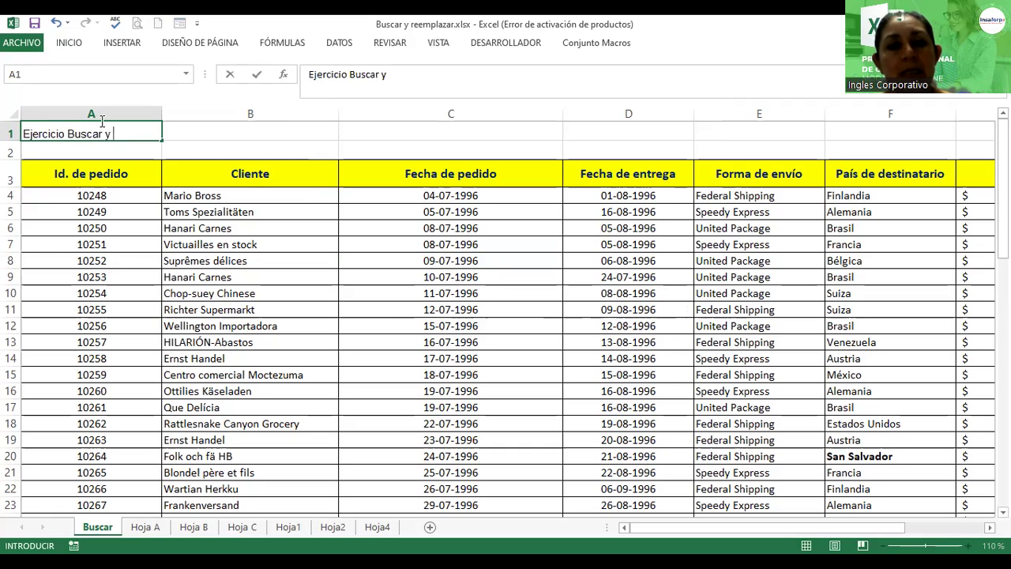
pyautogui.write('Reemplazar')
pyautogui.press('Return')
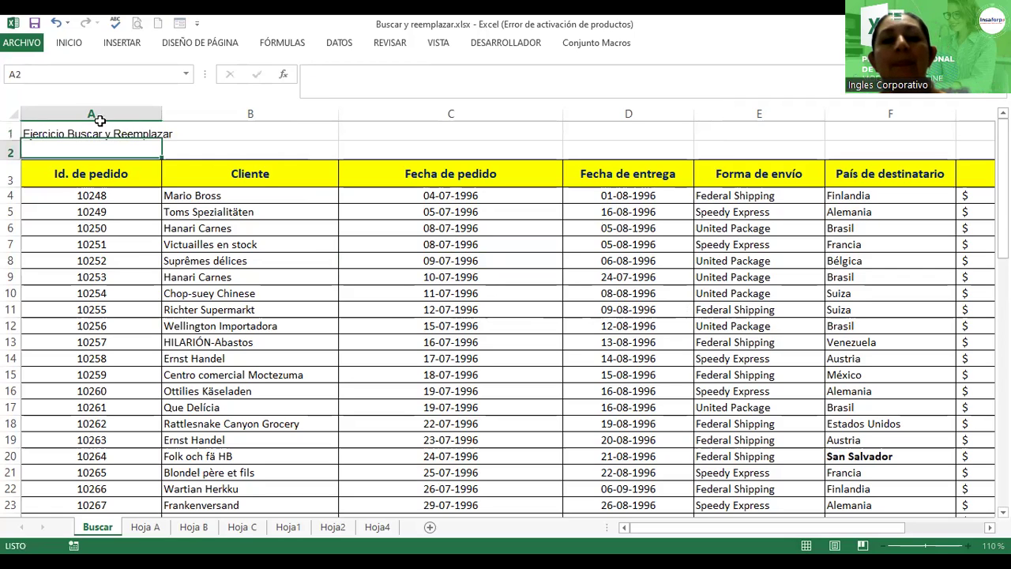
pyautogui.press('Up')
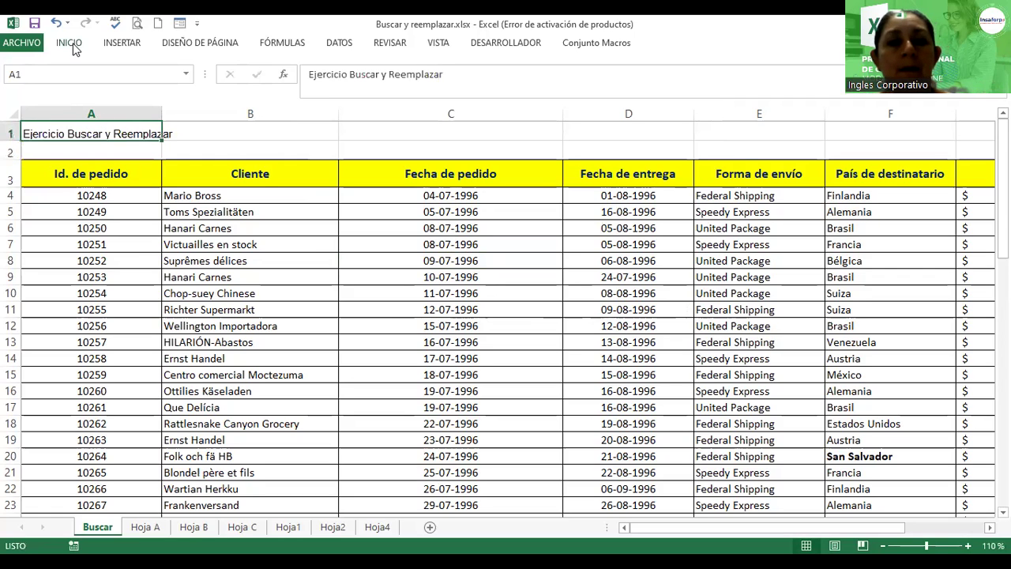
# - Make the A1 title bold at 12-point size
pyautogui.click(69, 42)
pyautogui.click(77, 91)
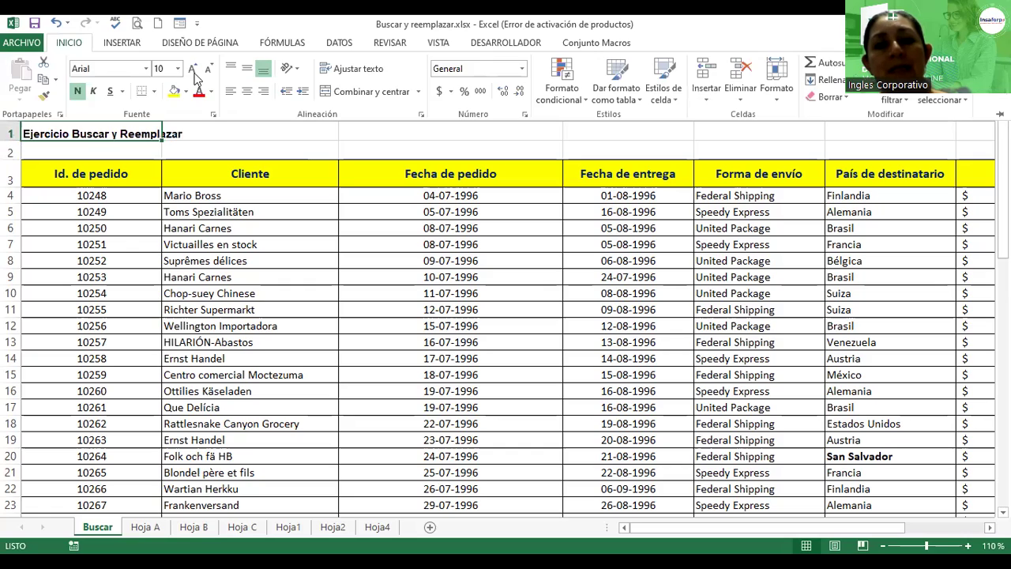
pyautogui.click(194, 70)
pyautogui.click(194, 71)
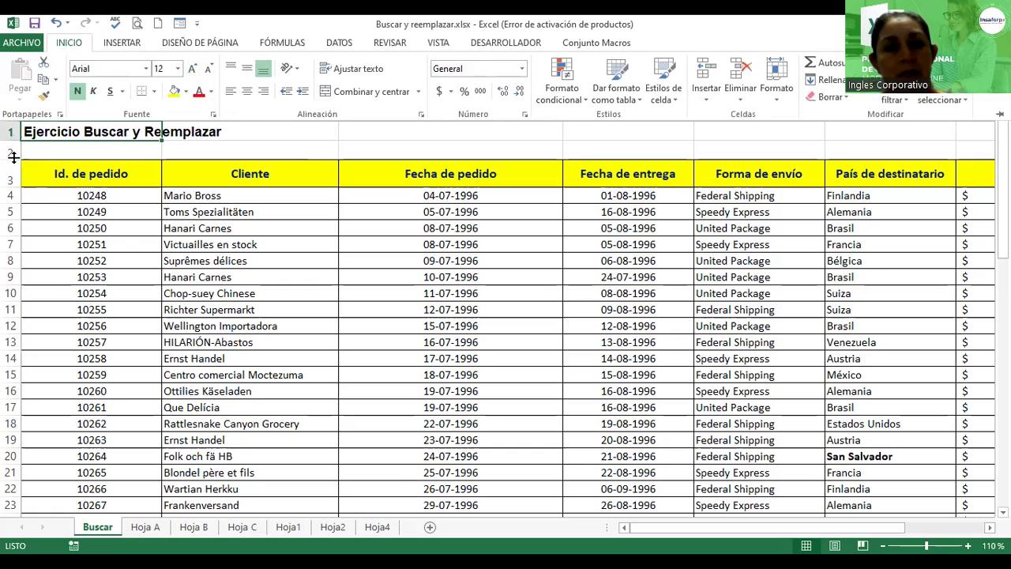
pyautogui.click(170, 250)
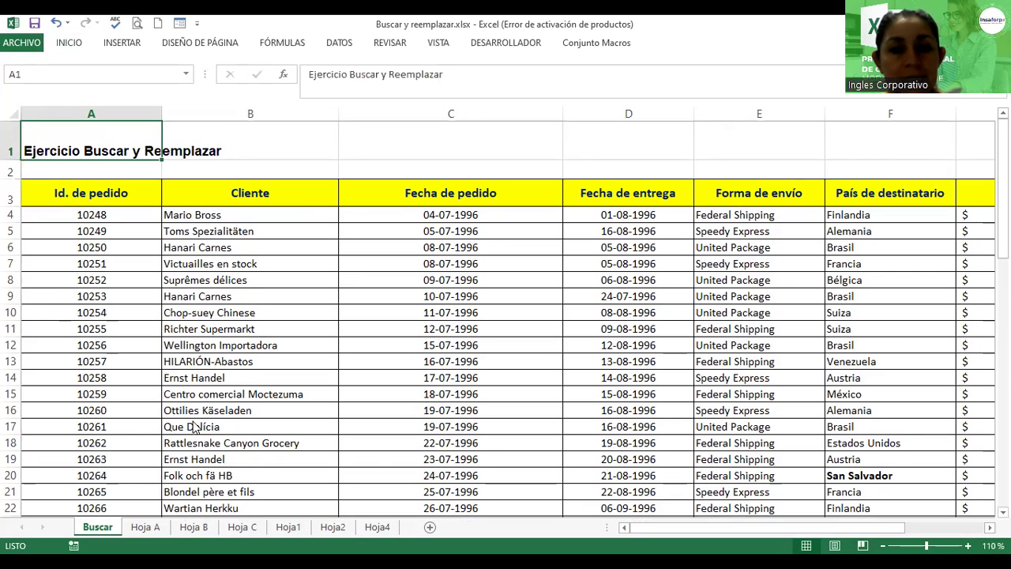
# - Give the Buscar sheet tab a light blue colour, then go to the Hoja A sheet
pyautogui.rightClick(109, 528)
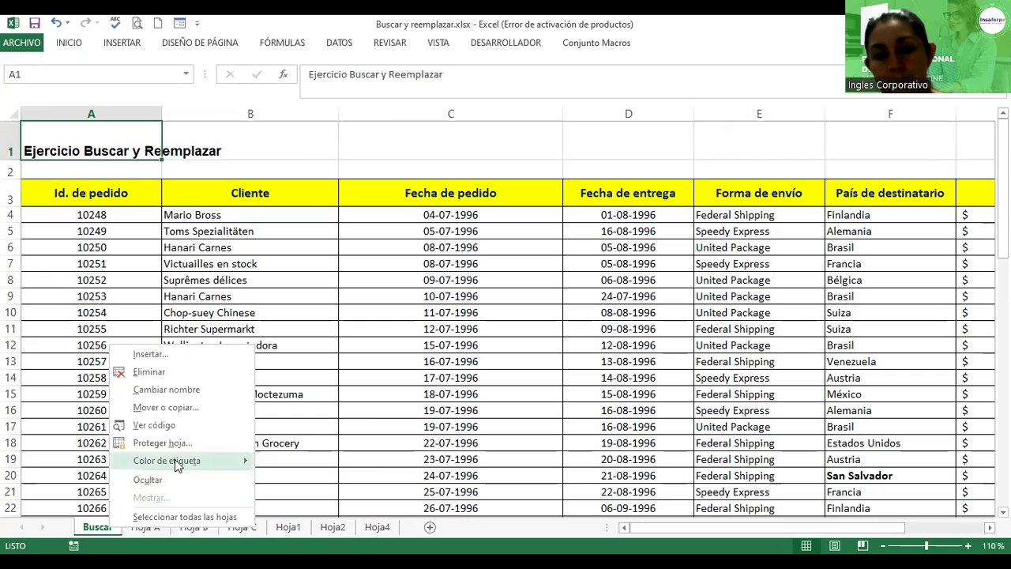
pyautogui.click(175, 460)
pyautogui.click(338, 512)
pyautogui.click(156, 529)
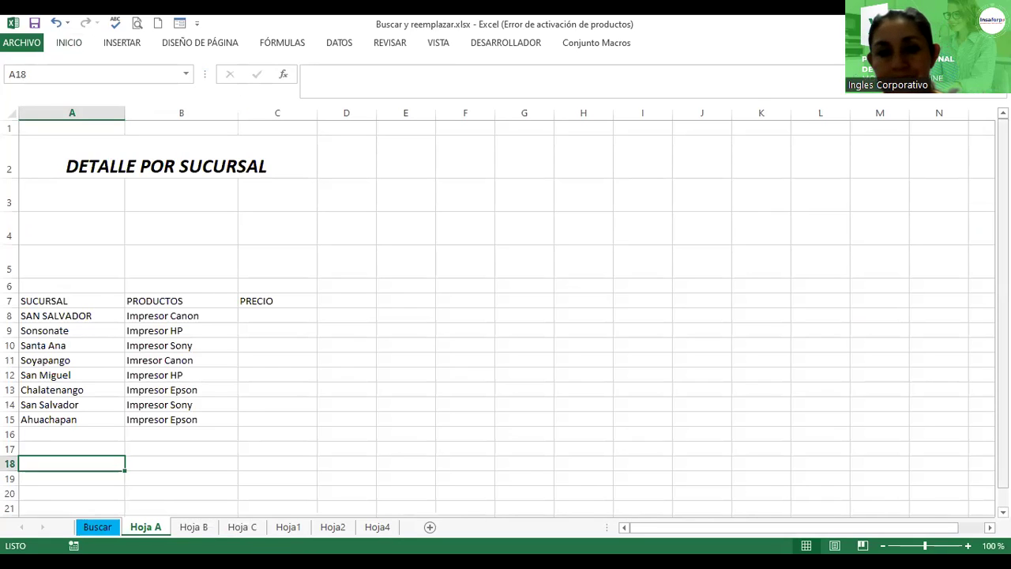
pyautogui.scroll(-1, 266, 316)
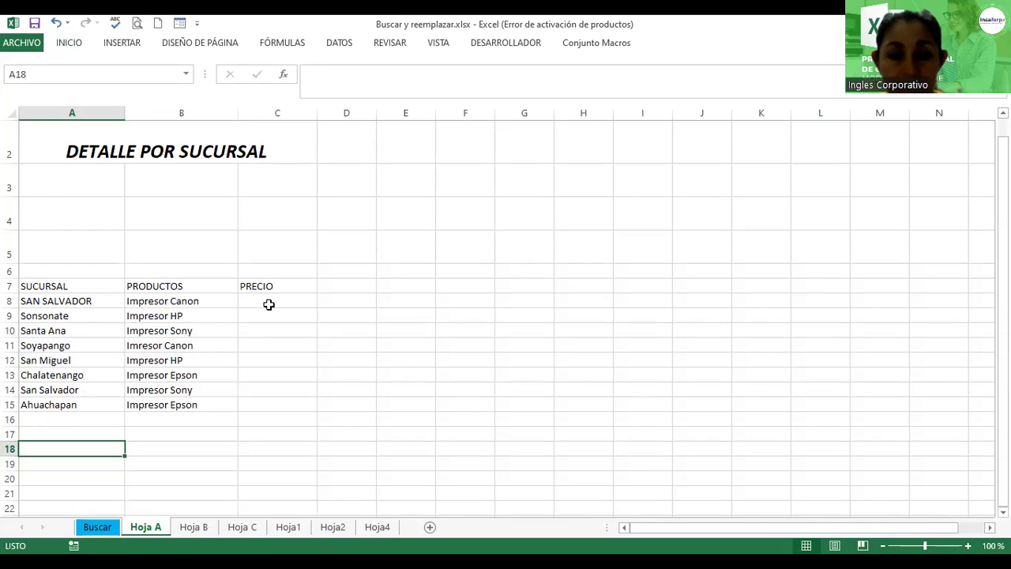
# - Enter prices 125, 138.20, 50, 75 and 40 in cells C8 through C12
pyautogui.click(275, 302)
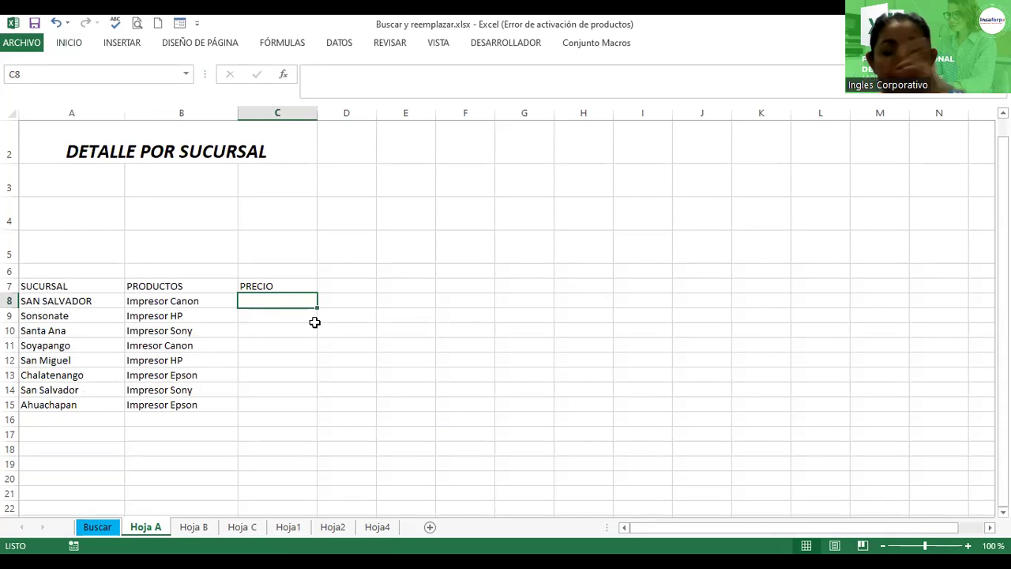
pyautogui.write('12')
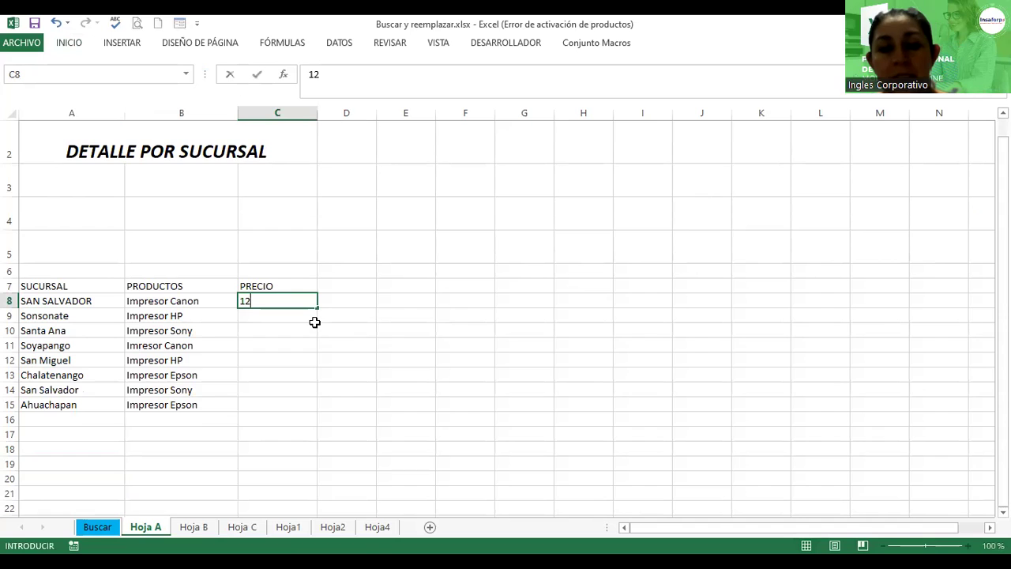
pyautogui.write('5')
pyautogui.press('Return')
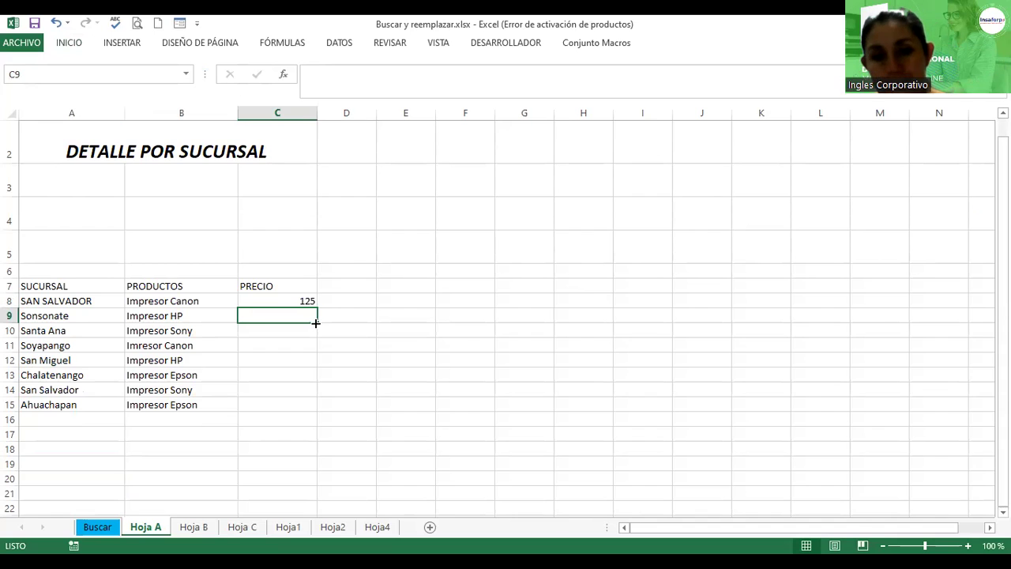
pyautogui.write('13')
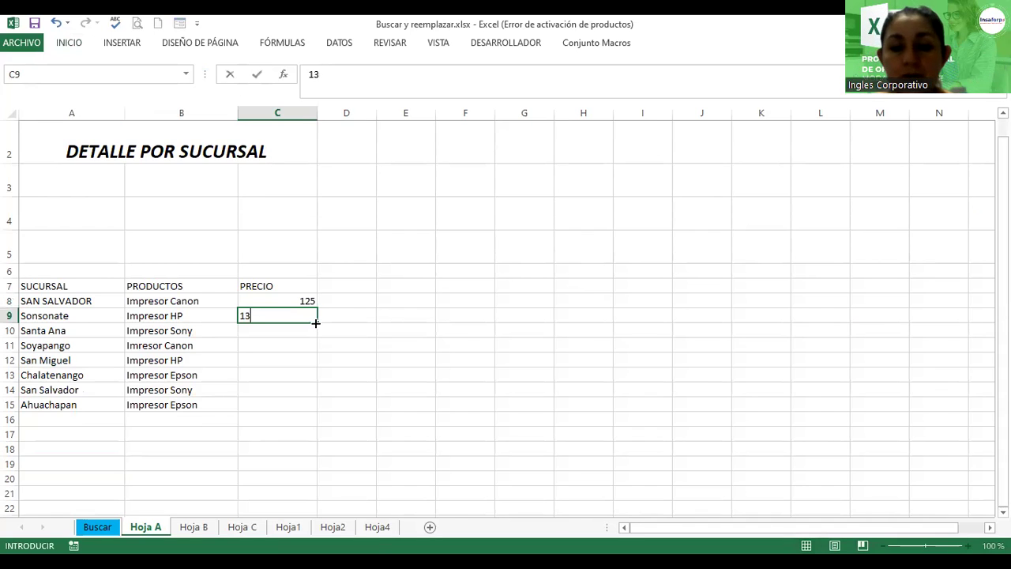
pyautogui.write('8.20')
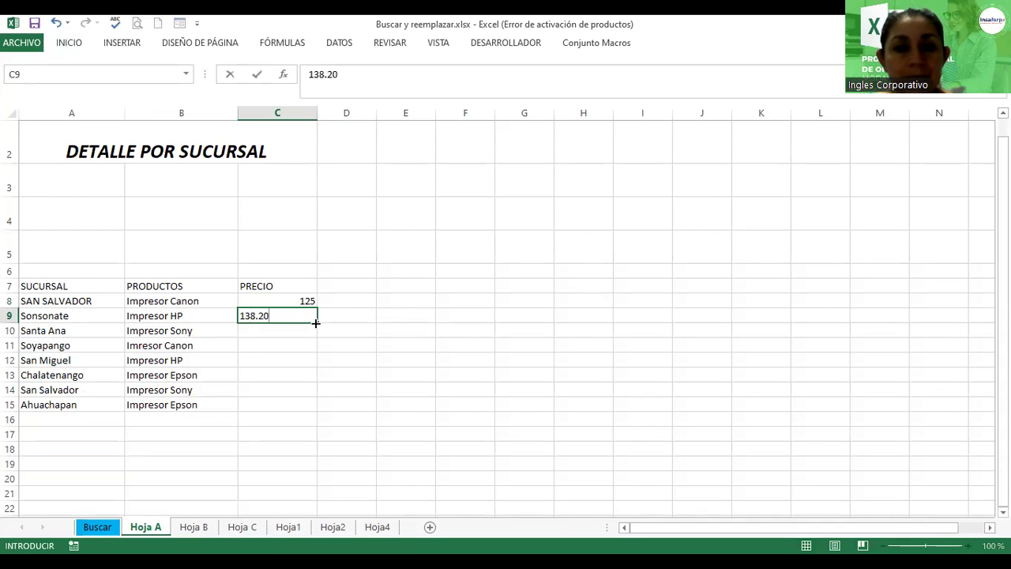
pyautogui.press('Return')
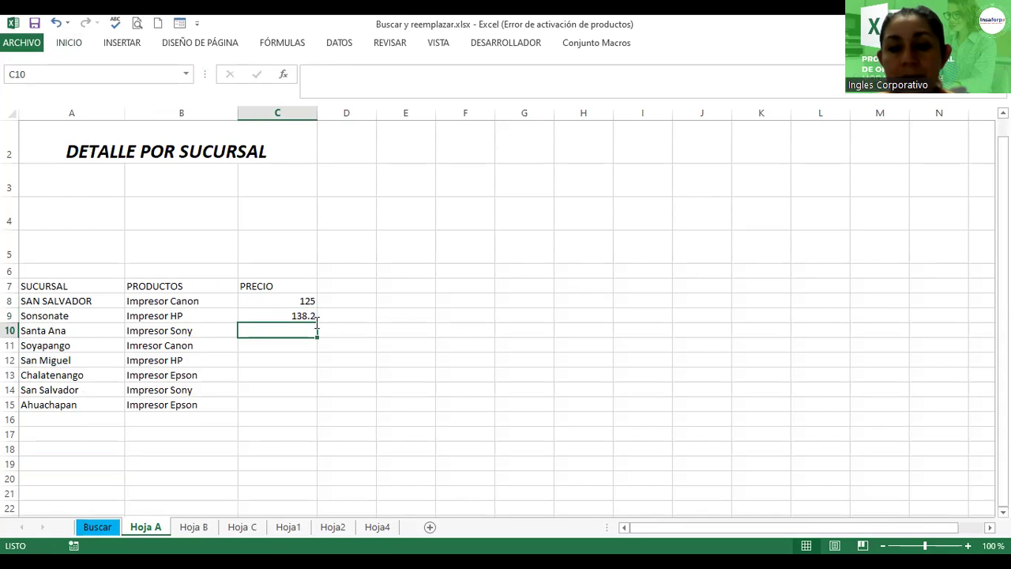
pyautogui.write('50')
pyautogui.press('Return')
pyautogui.write('7')
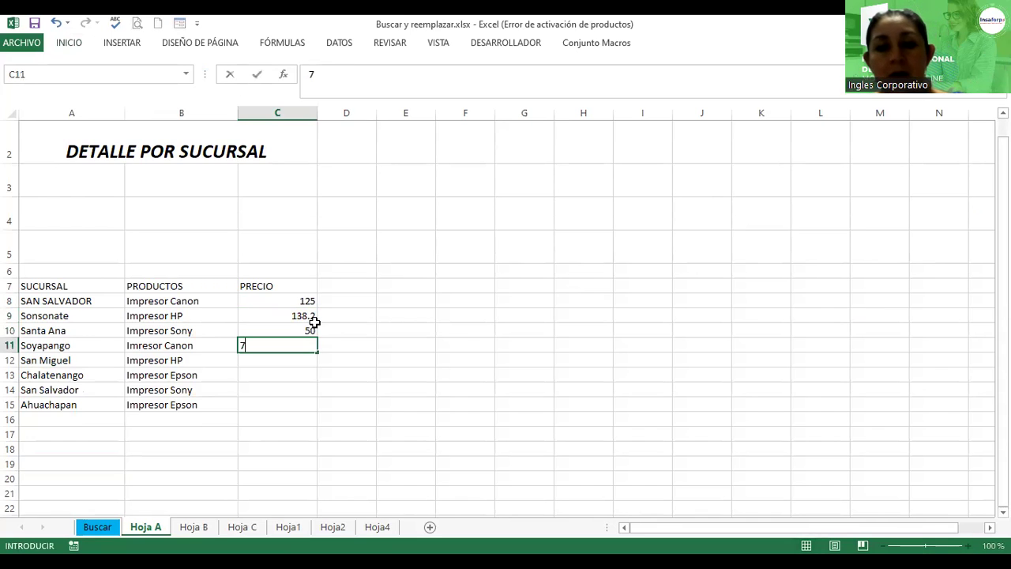
pyautogui.write('5')
pyautogui.press('Return')
pyautogui.write('40')
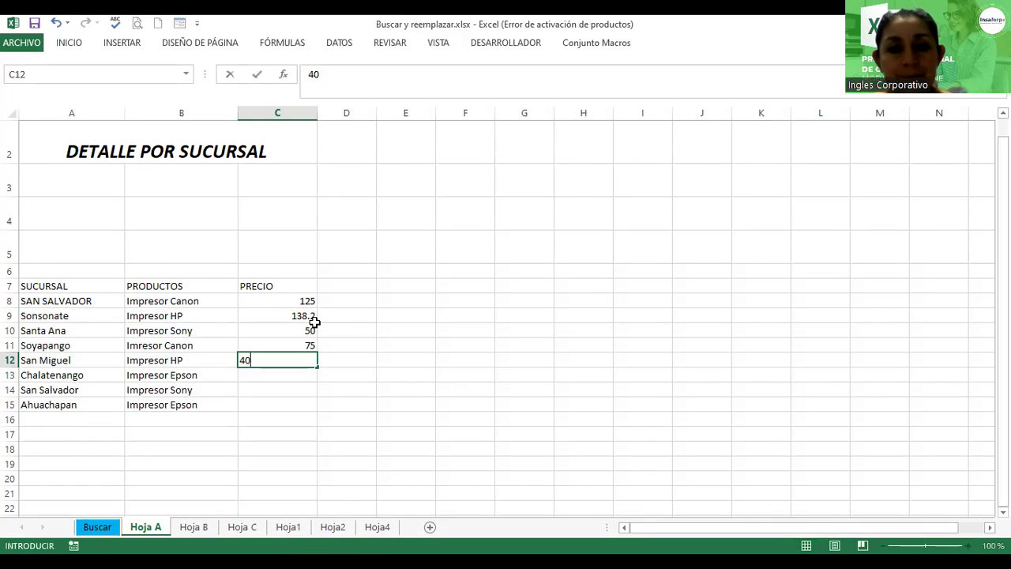
pyautogui.press('Return')
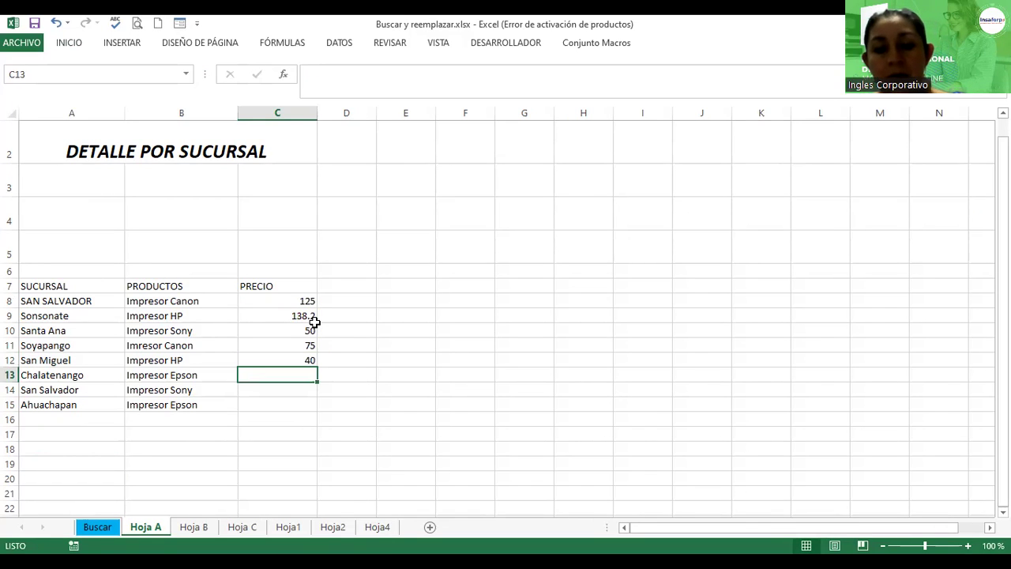
# - Finish the PRECIO column with 85, 27.10 and 40.55 in C13:C15
pyautogui.write('85')
pyautogui.press('Return')
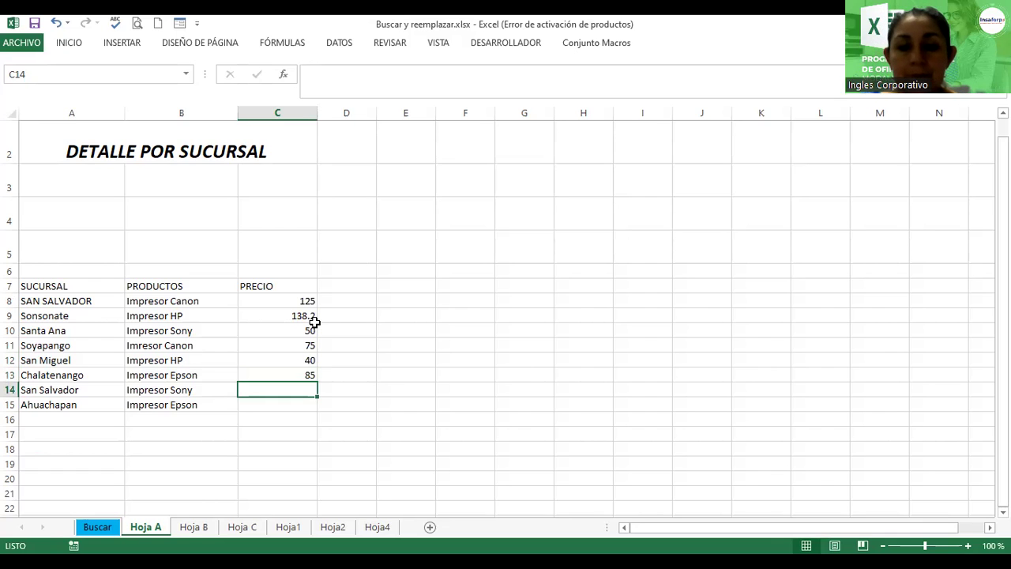
pyautogui.write('27.10')
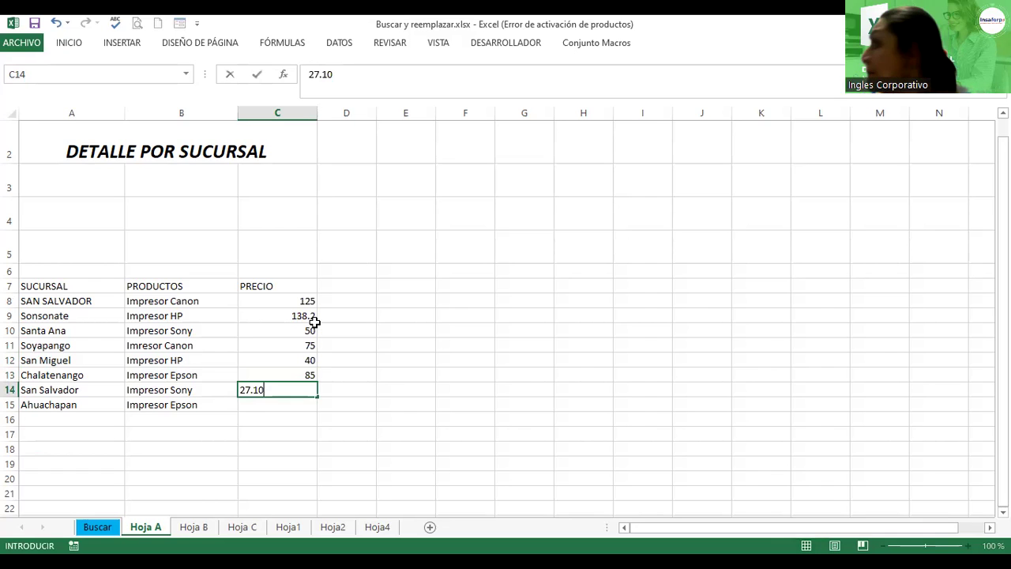
pyautogui.press('Return')
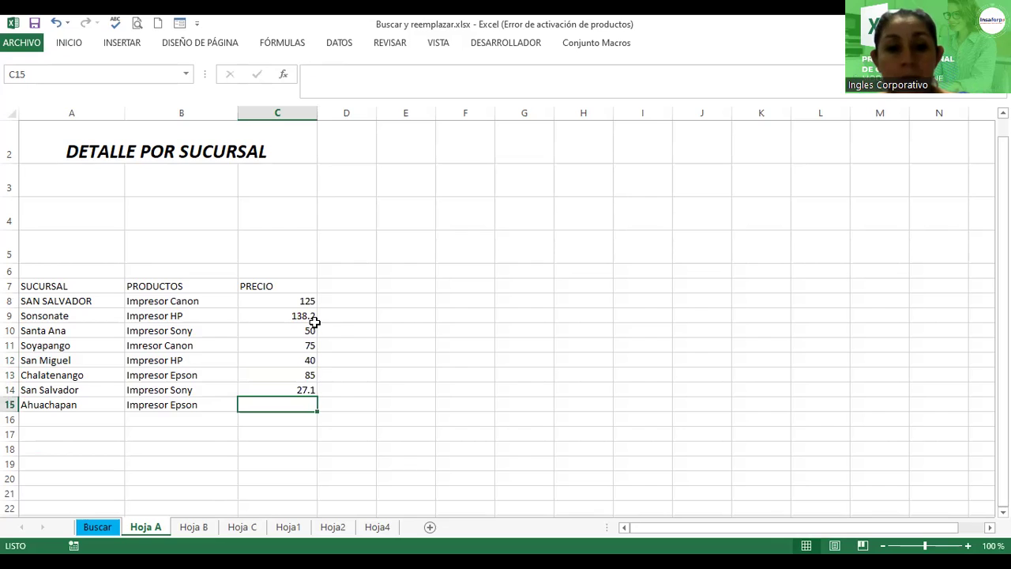
pyautogui.write('40')
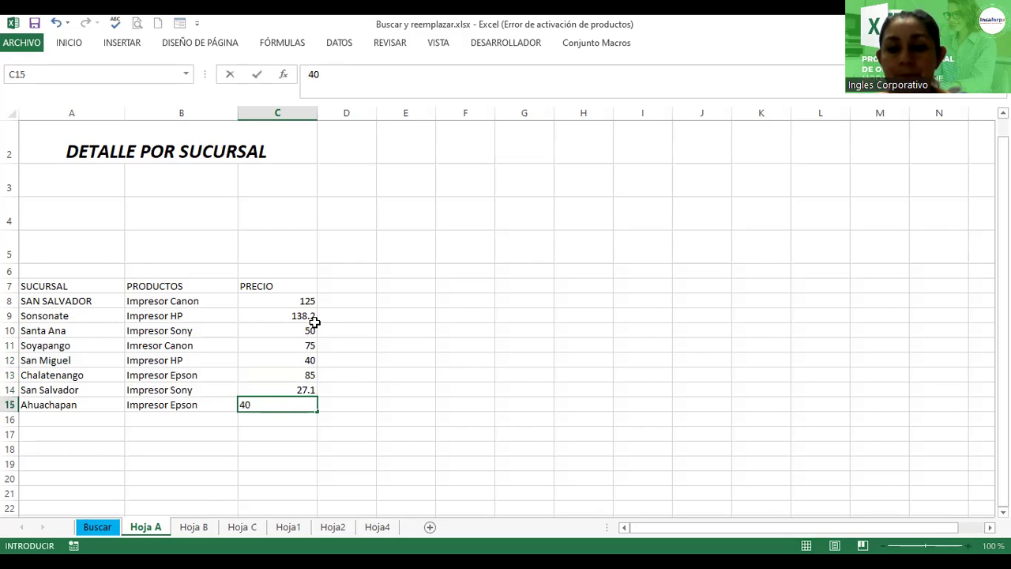
pyautogui.write('-')
pyautogui.press('BackSpace')
pyautogui.write('.')
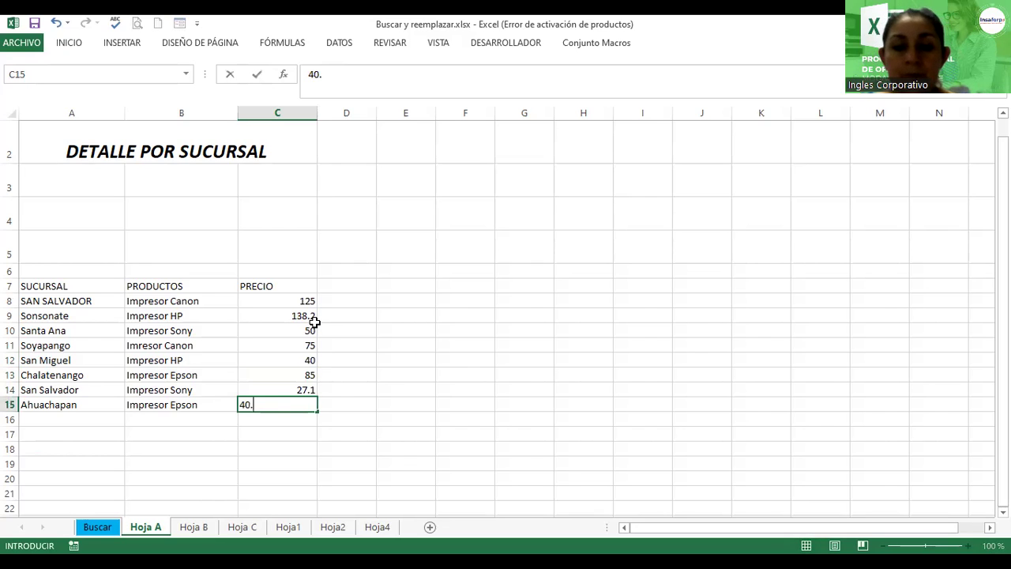
pyautogui.write('55')
pyautogui.press('Return')
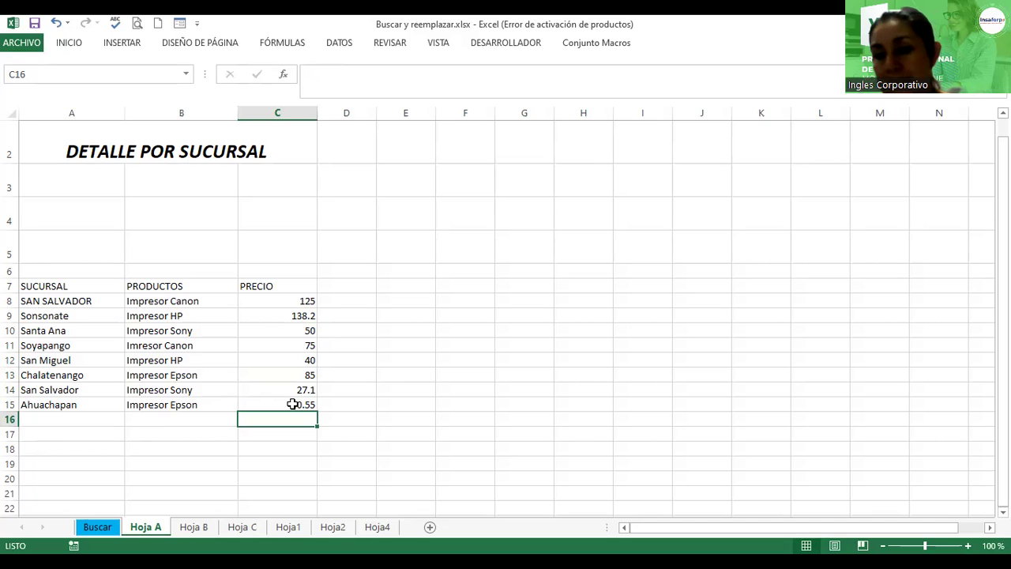
# - Format A7:C15 as a blue-styled table with a header row
pyautogui.keyDown('ctrl'); pyautogui.scroll(2, 506, 316); pyautogui.keyUp('ctrl')
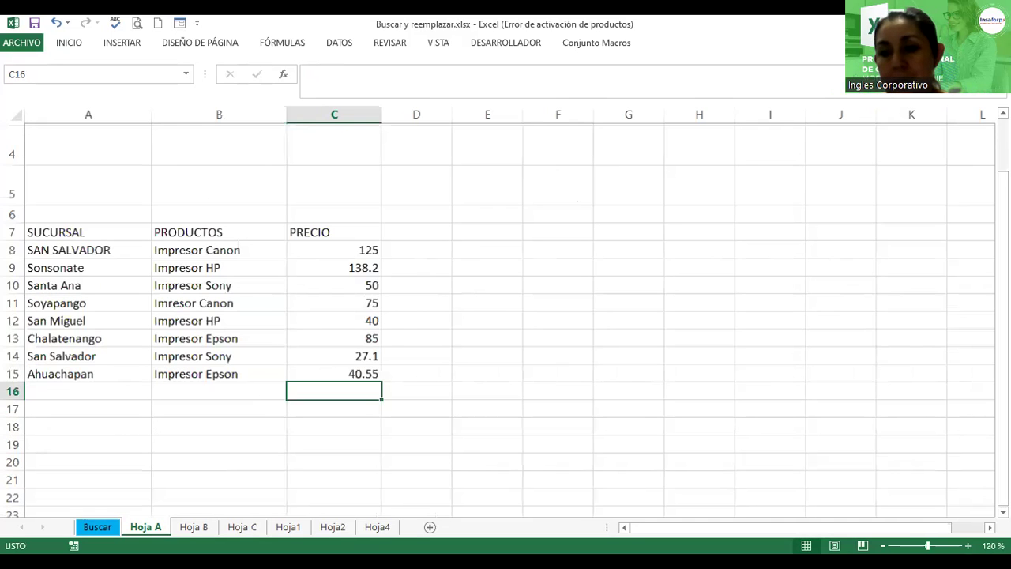
pyautogui.keyDown('ctrl'); pyautogui.scroll(1, 506, 316); pyautogui.keyUp('ctrl')
pyautogui.keyDown('ctrl'); pyautogui.scroll(1, 506, 316); pyautogui.keyUp('ctrl')
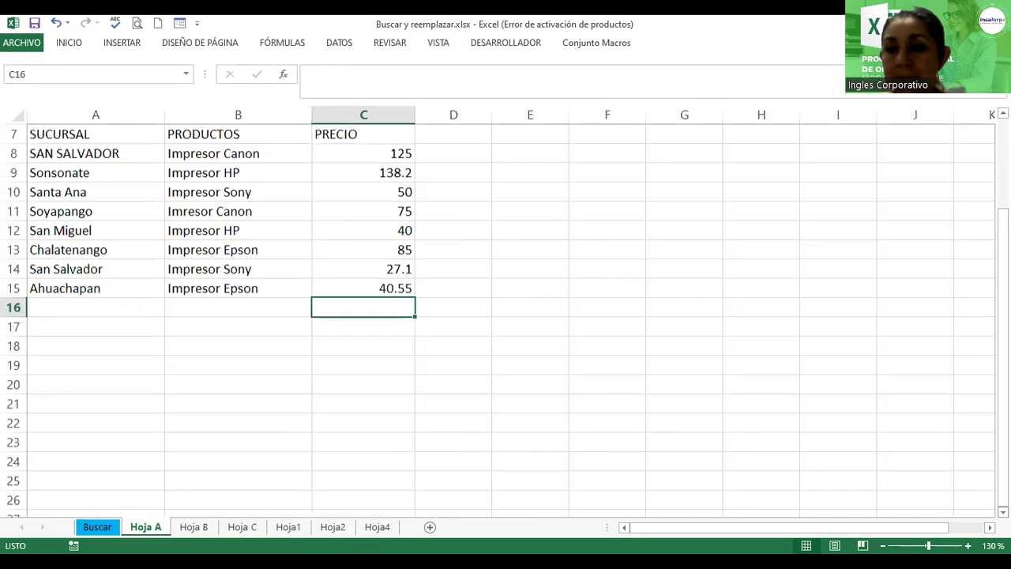
pyautogui.scroll(1, 506, 316)
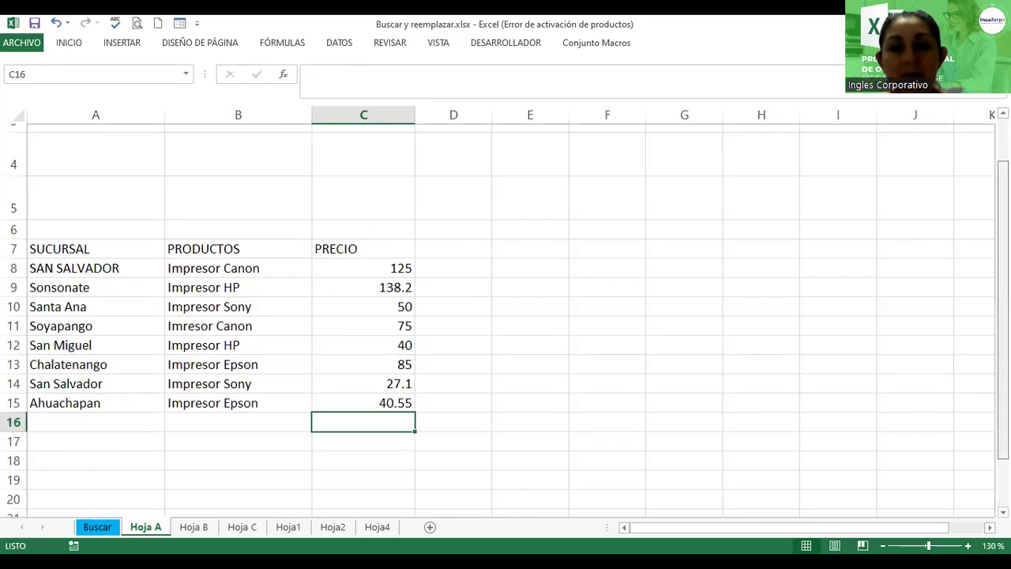
pyautogui.scroll(-1, 319, 316)
pyautogui.scroll(-1, 90, 255)
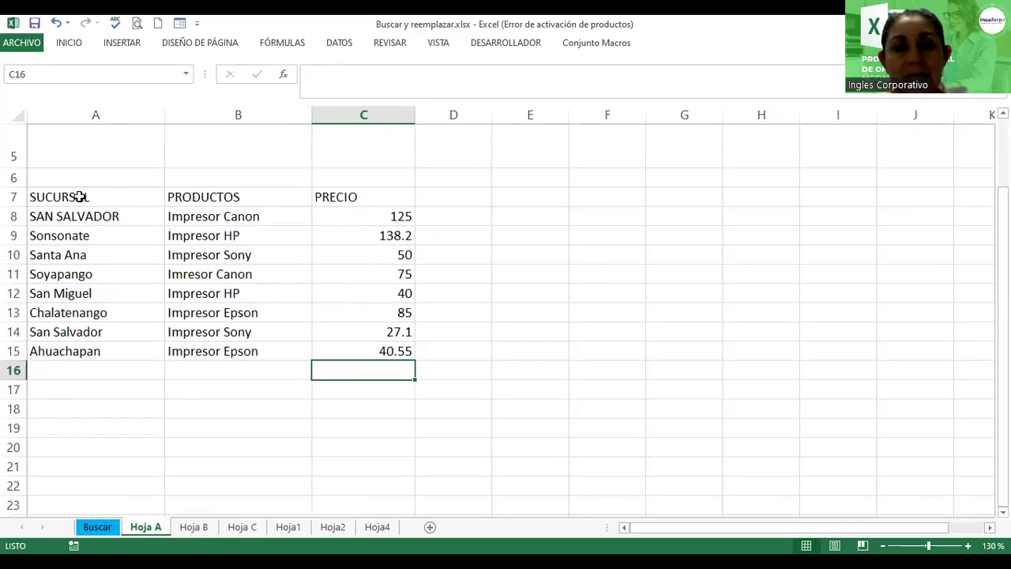
pyautogui.moveTo(59, 197); pyautogui.dragTo(368, 348)
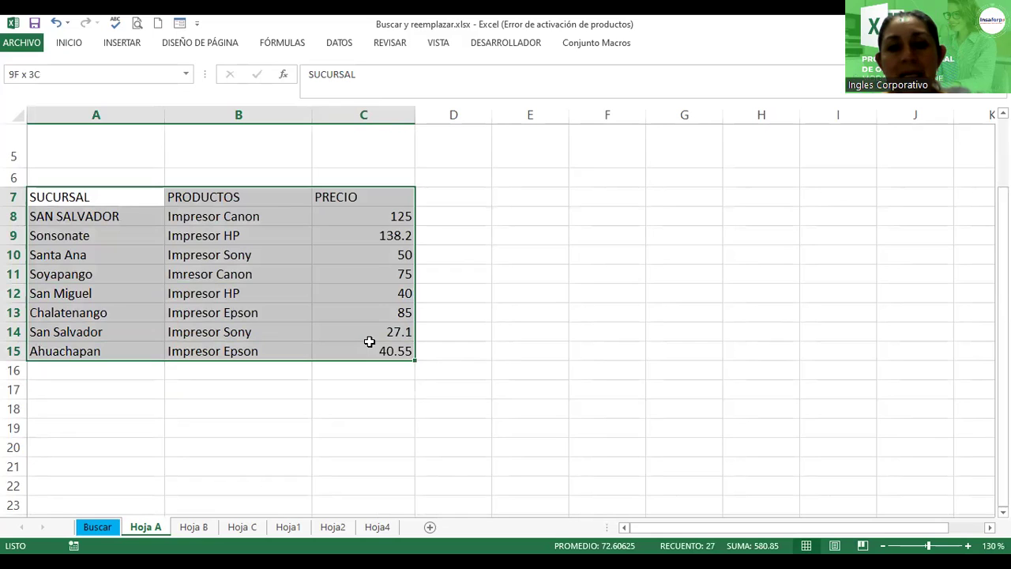
pyautogui.click(73, 44)
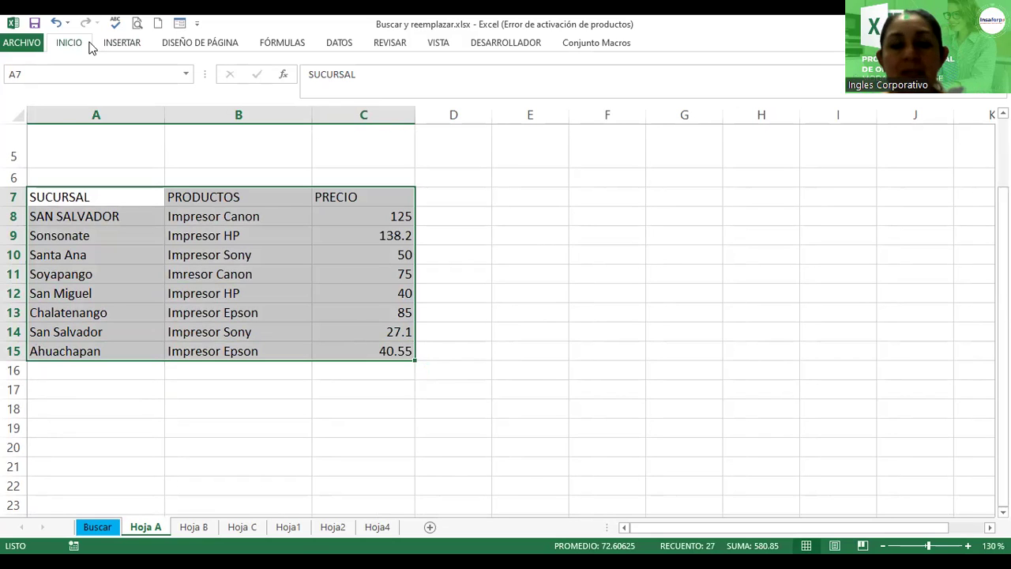
pyautogui.click(613, 96)
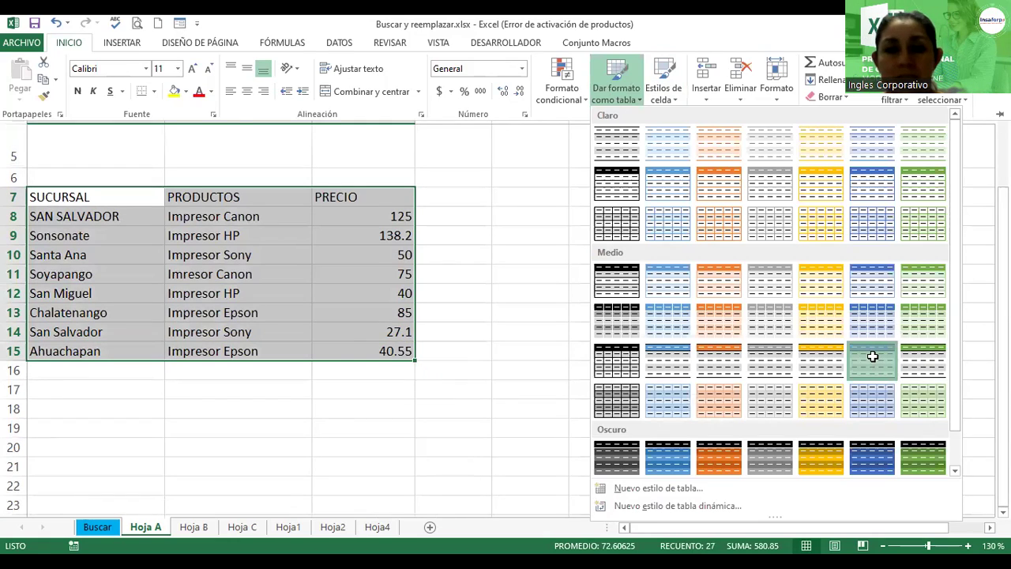
pyautogui.click(872, 356)
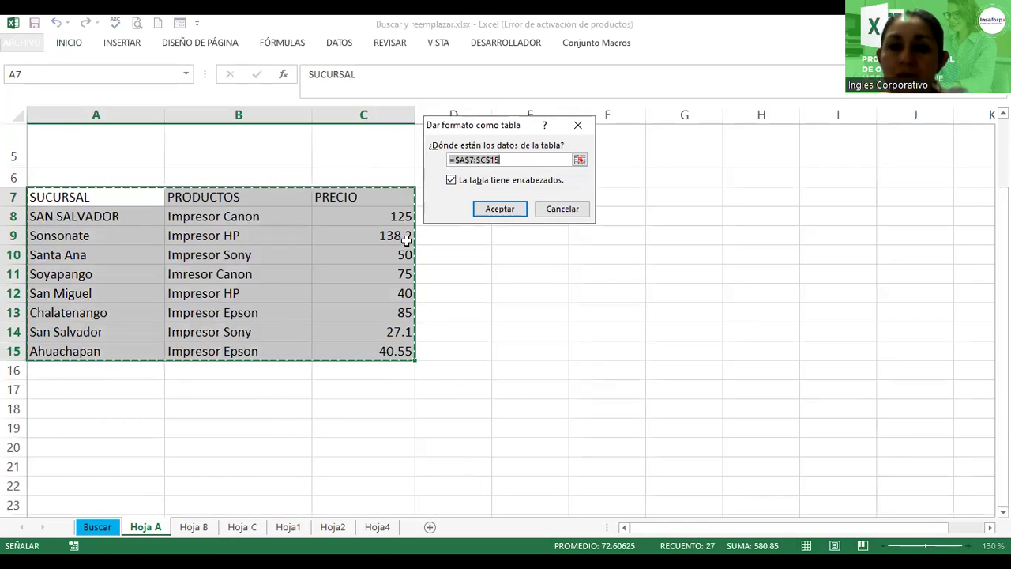
pyautogui.click(500, 208)
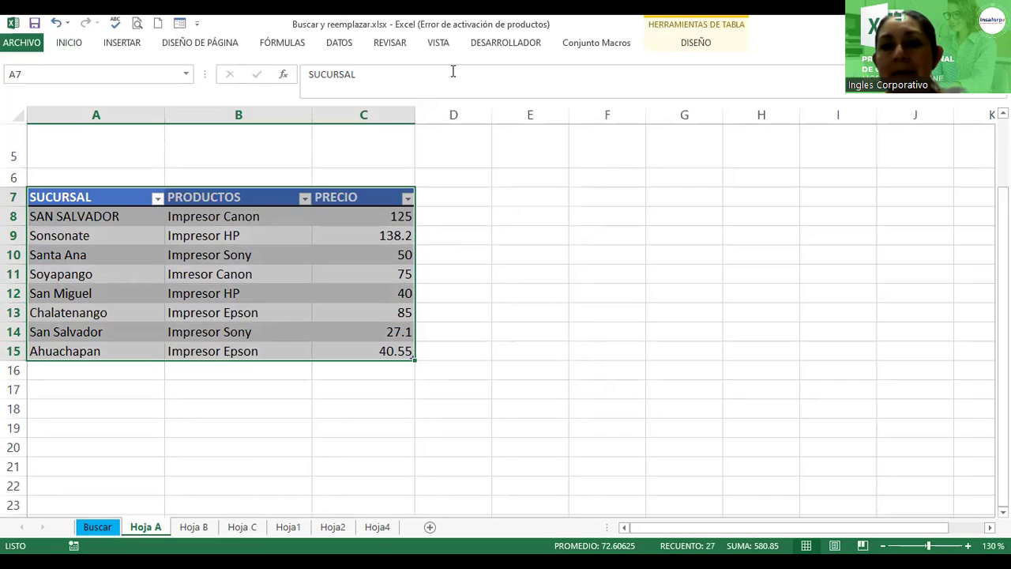
# - Remove the filter buttons from the table header and move to cell A17
pyautogui.click(687, 44)
pyautogui.click(678, 63)
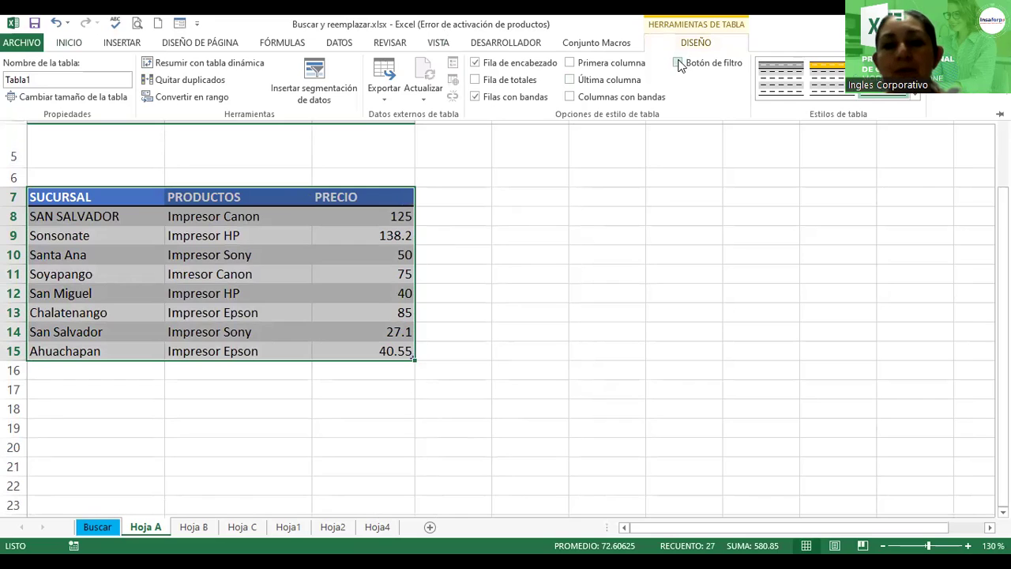
pyautogui.click(135, 395)
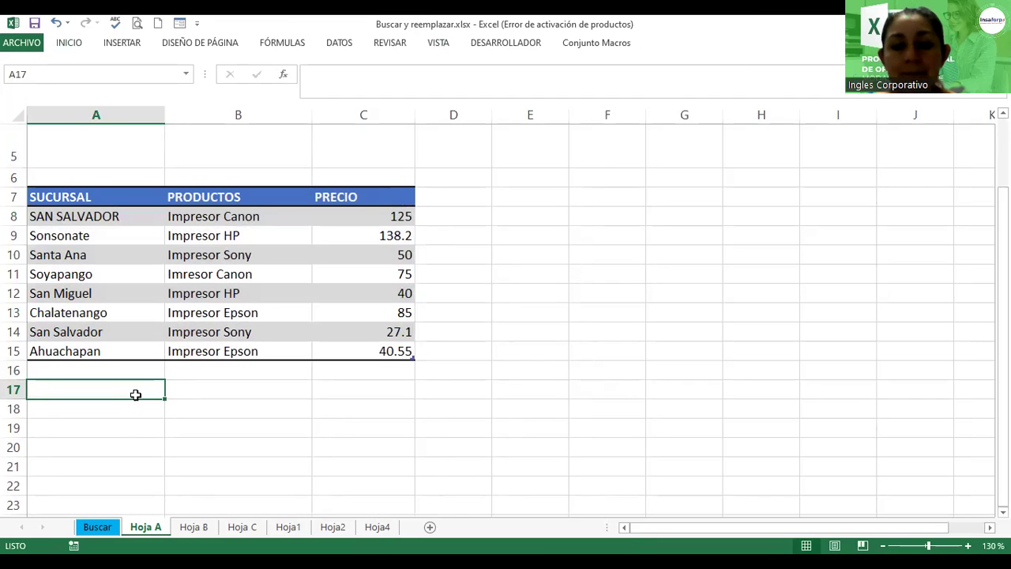
# - Type 'Total General' in A17 (fixing the typo) and 'Promedio de precio' in A18
pyautogui.write('Total Generla')
pyautogui.press('Return')
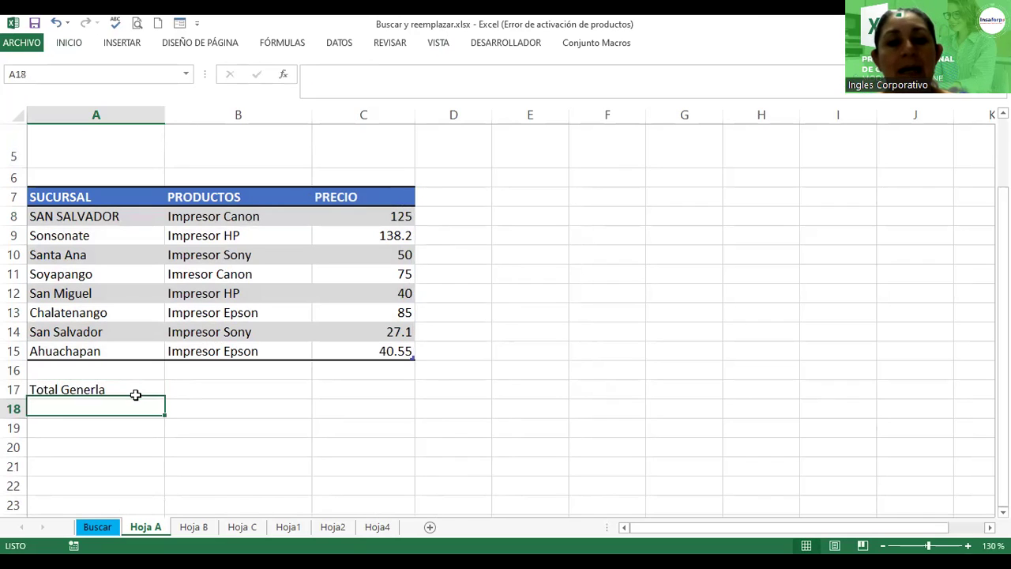
pyautogui.press('Up')
pyautogui.press('Up')
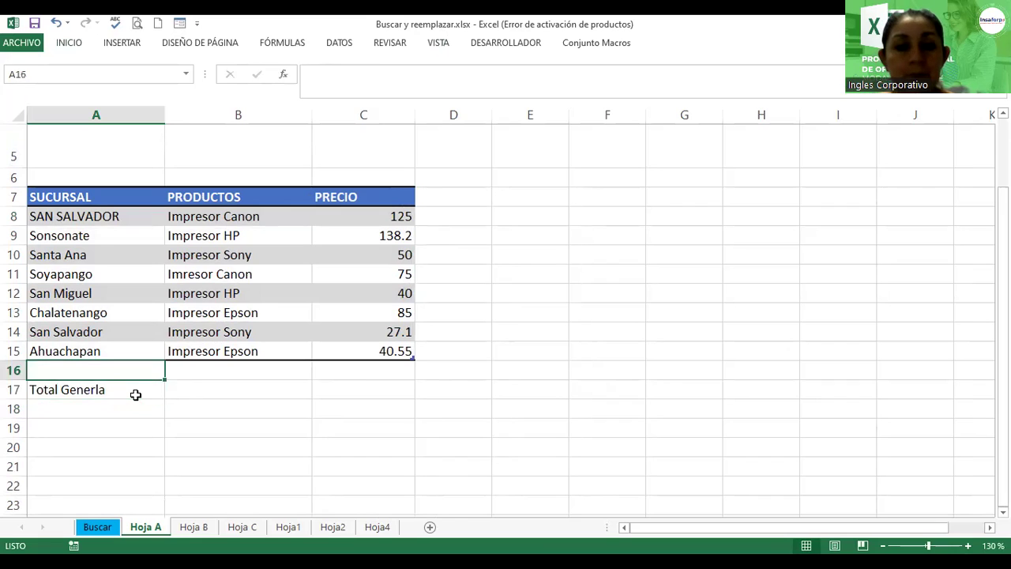
pyautogui.press('Down')
pyautogui.press('BackSpace')
pyautogui.press('BackSpace')
pyautogui.press('BackSpace')
pyautogui.write('ral')
pyautogui.press('Return')
pyautogui.write('Promedio de precio')
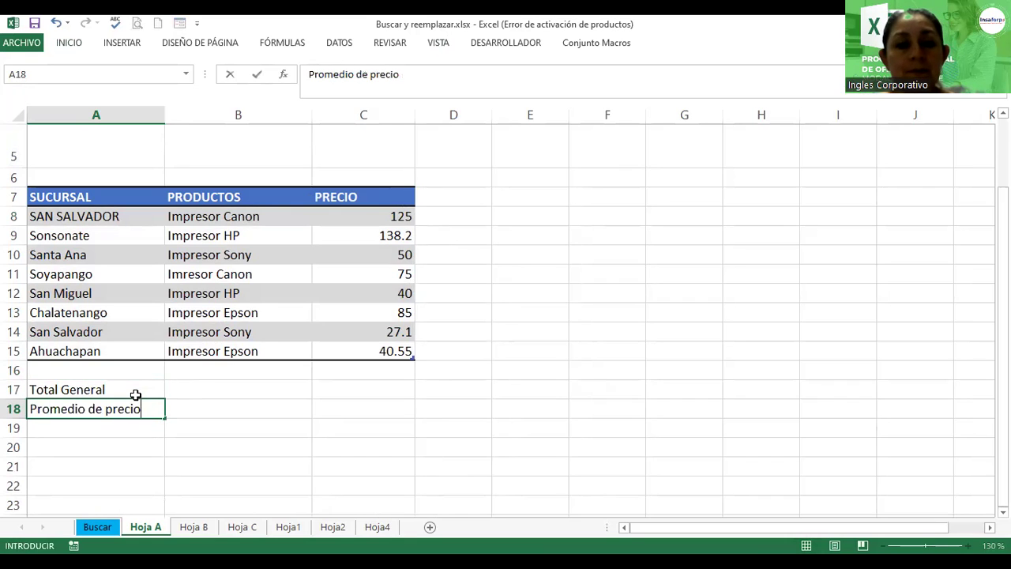
pyautogui.hotkey('ctrl', 'Return')
# - Extend the A17 label to read 'Total General precios'
pyautogui.click(135, 395)
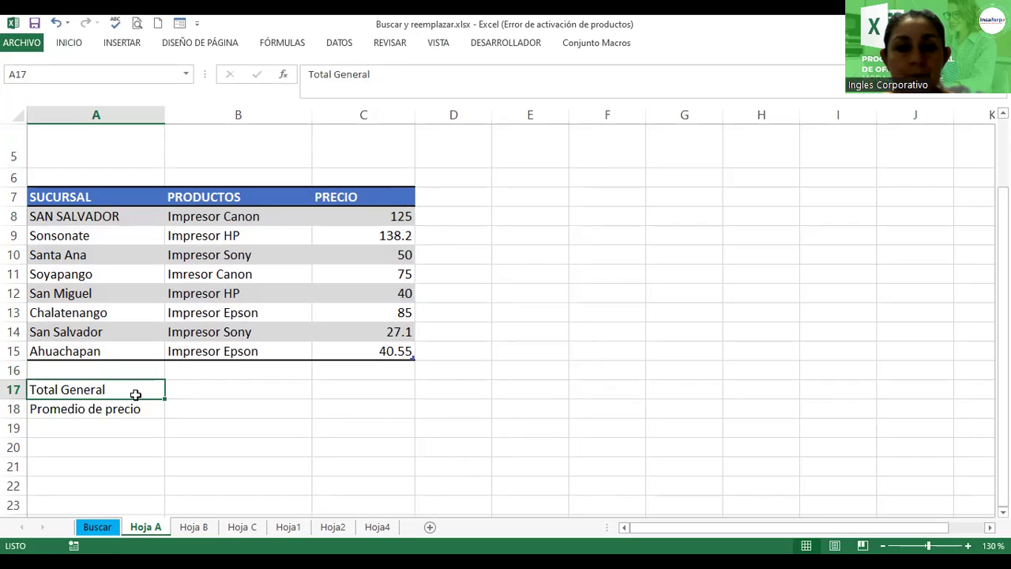
pyautogui.doubleClick(135, 395)
pyautogui.write('Prom')
pyautogui.press('BackSpace')
pyautogui.press('BackSpace')
pyautogui.press('BackSpace')
pyautogui.press('BackSpace')
pyautogui.write('precios')
pyautogui.press('Return')
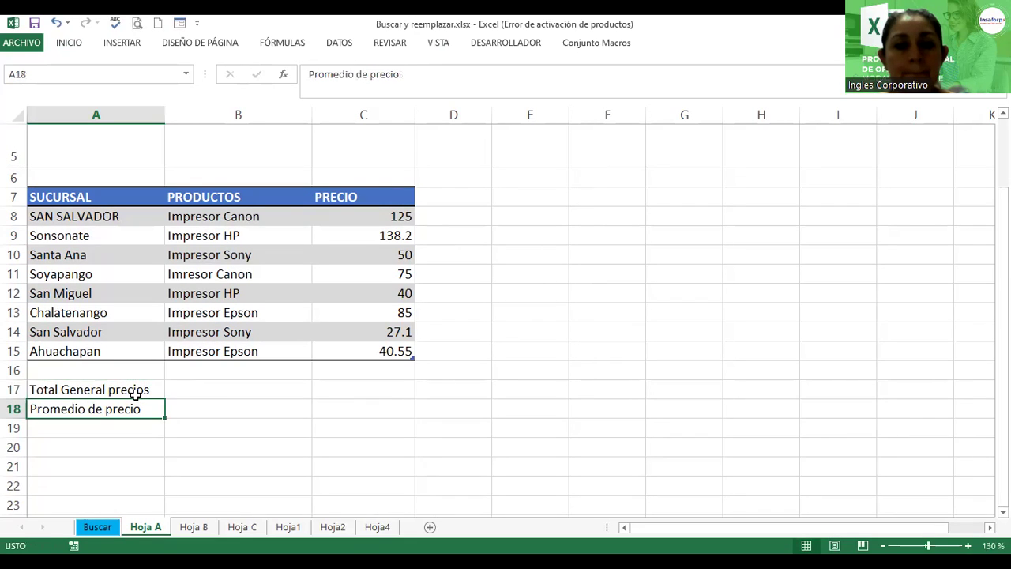
pyautogui.press('Return')
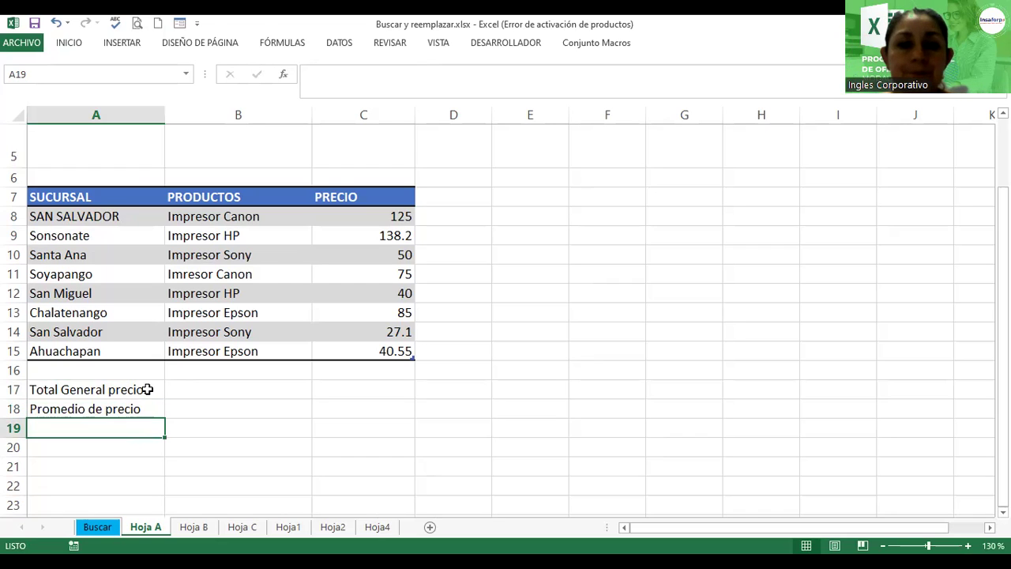
# - Merge and centre A17:B17 and A18:B18 with Combinar y centrar
pyautogui.click(131, 389)
pyautogui.moveTo(130, 389); pyautogui.dragTo(177, 388)
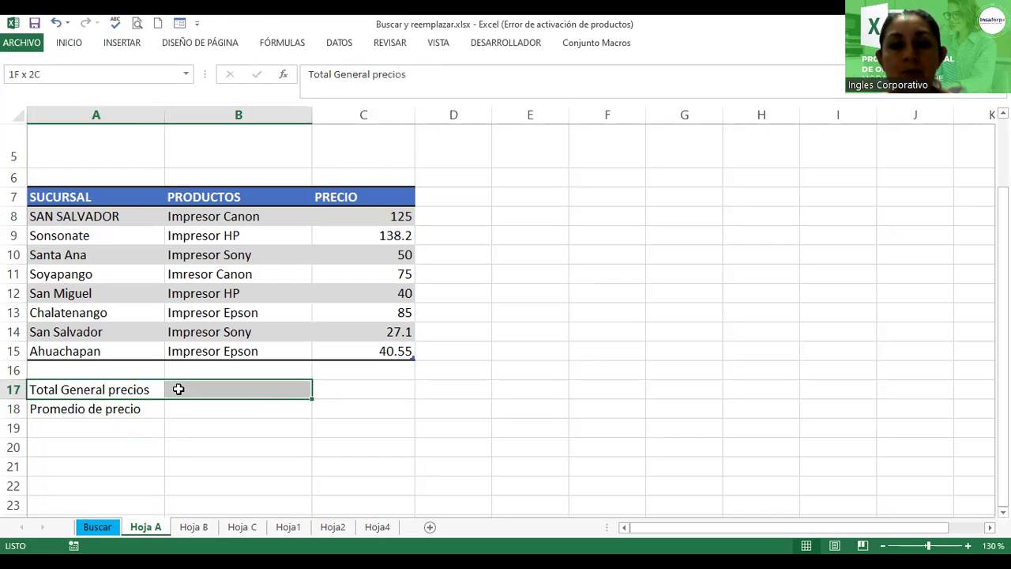
pyautogui.click(72, 46)
pyautogui.click(360, 93)
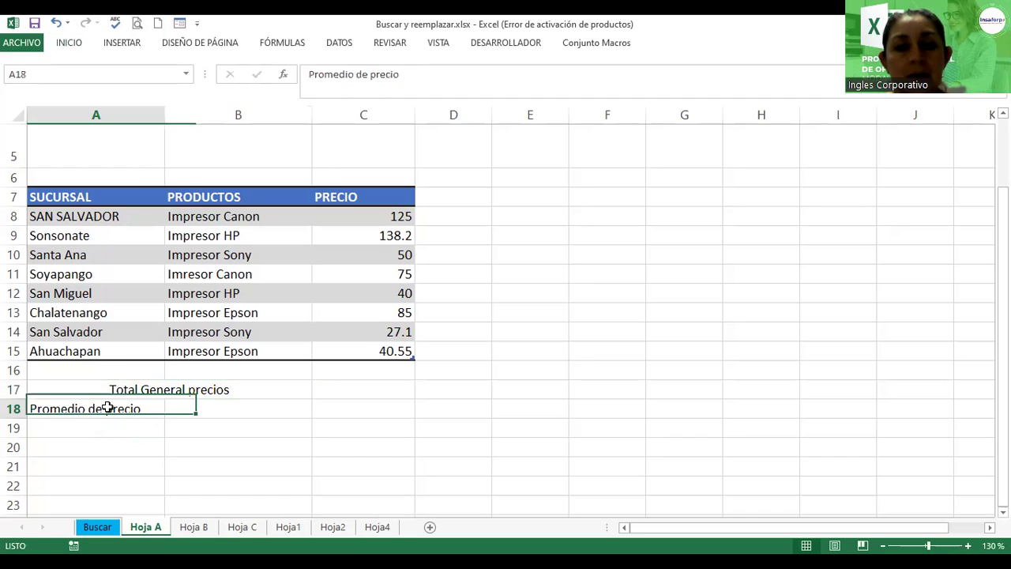
pyautogui.moveTo(99, 416); pyautogui.dragTo(176, 409)
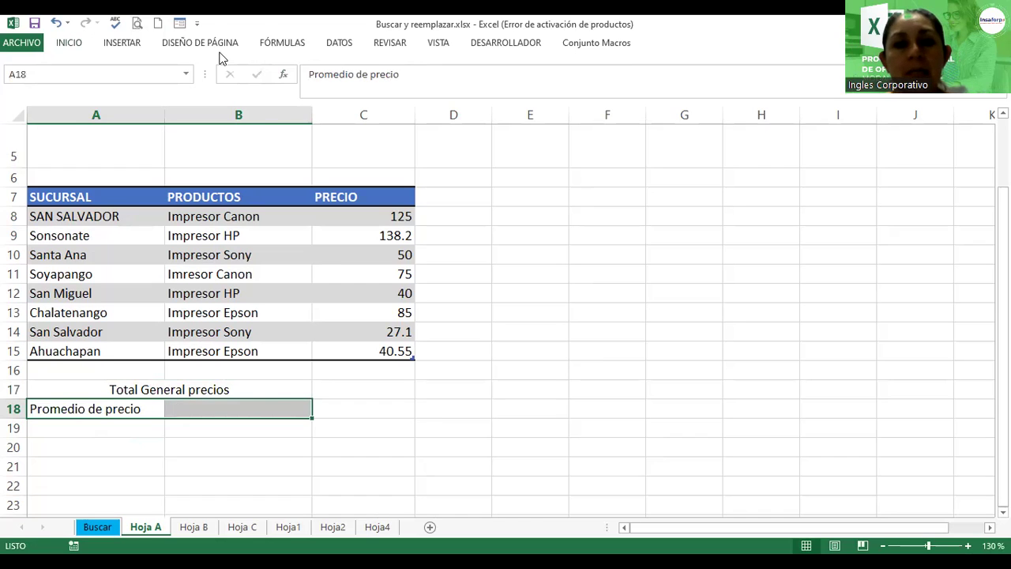
pyautogui.click(72, 43)
pyautogui.click(376, 92)
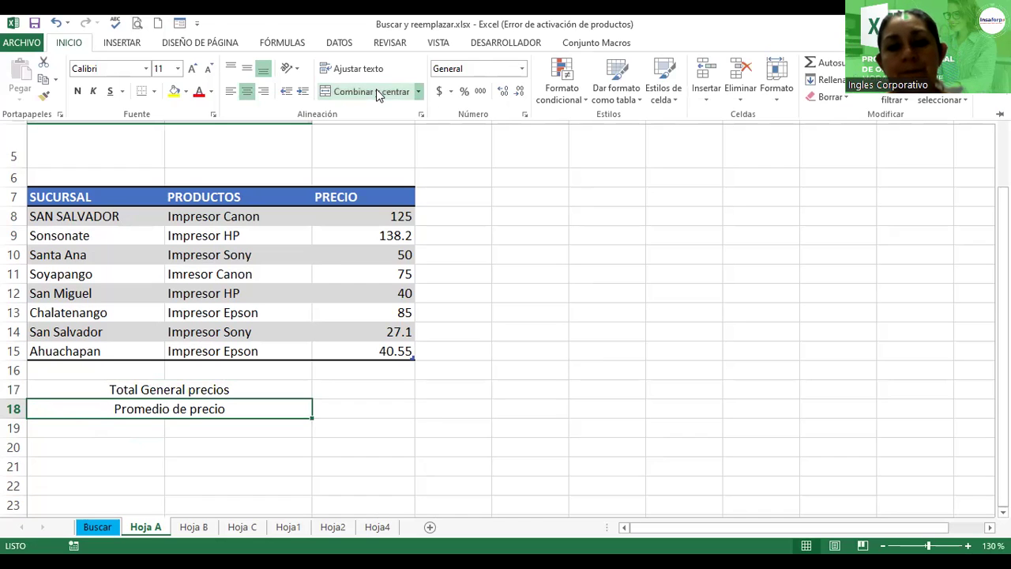
pyautogui.click(365, 389)
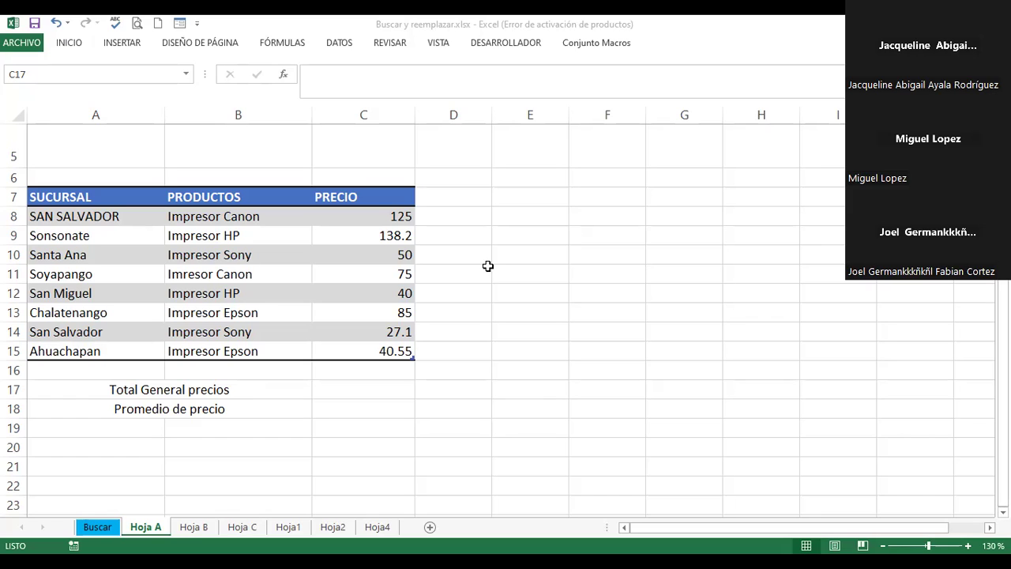
# - Insert a SUMA formula in C17 over C8:C15, giving a price total of 580.85
pyautogui.click(321, 395)
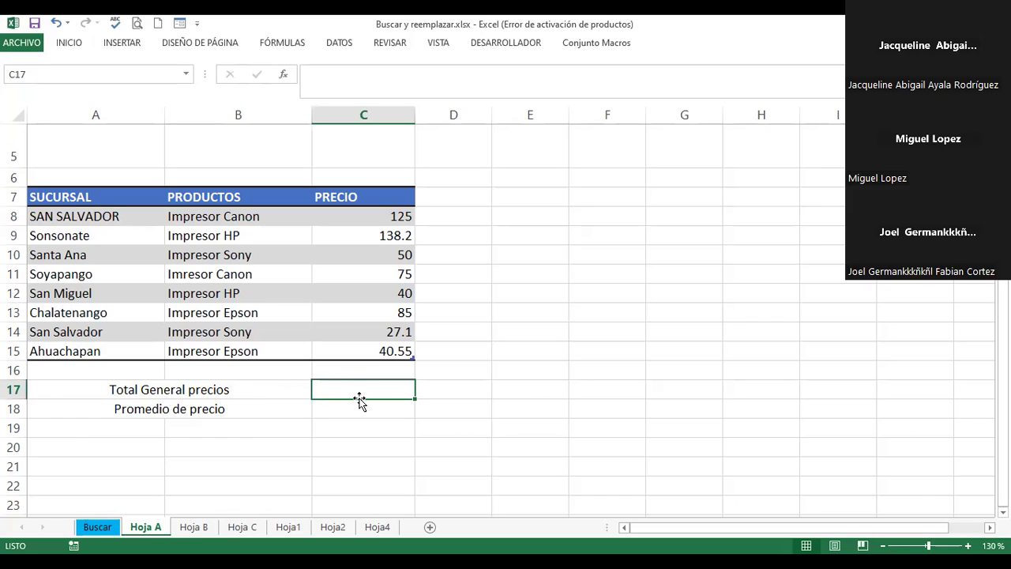
pyautogui.click(69, 42)
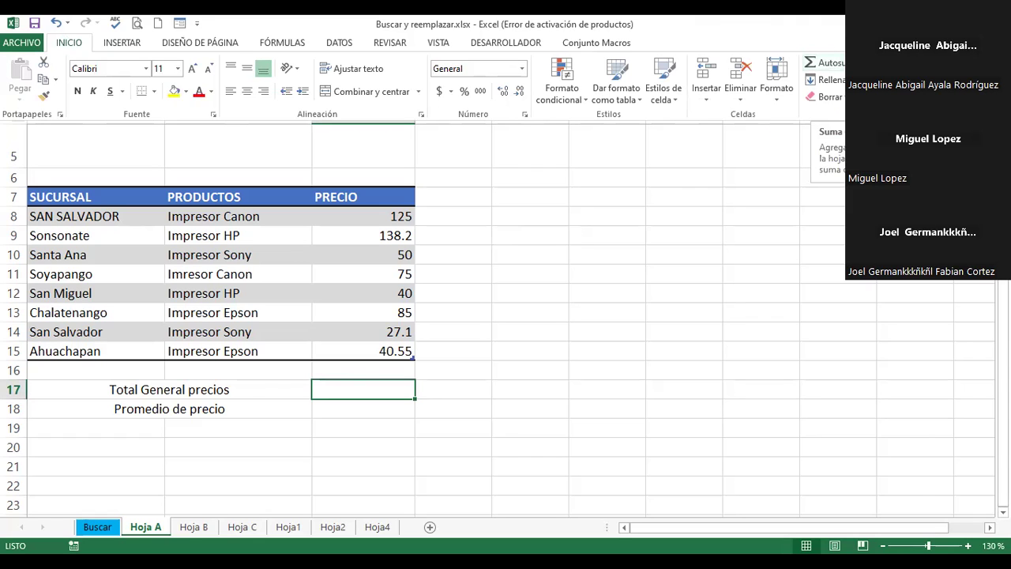
pyautogui.click(842, 63)
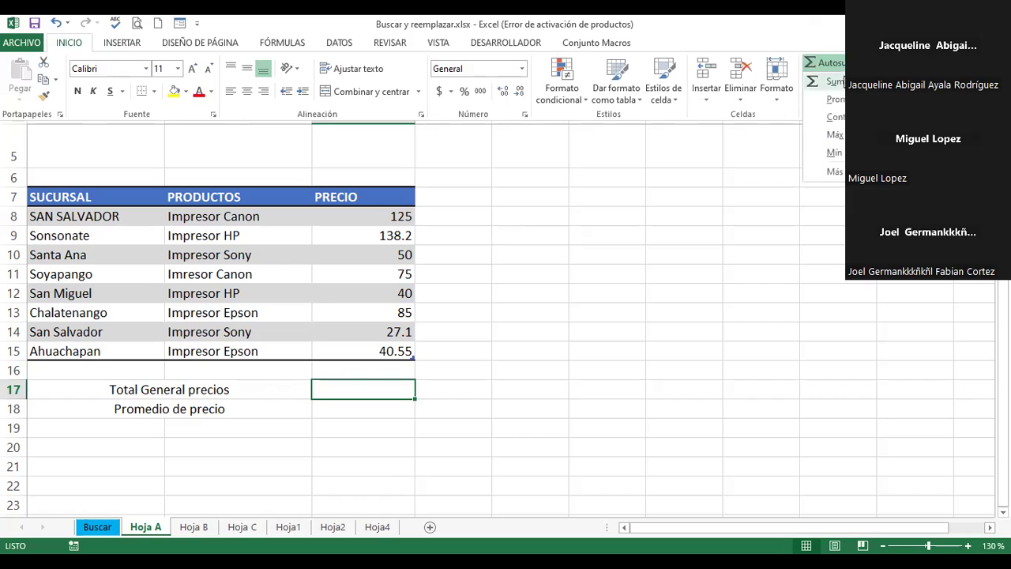
pyautogui.click(836, 82)
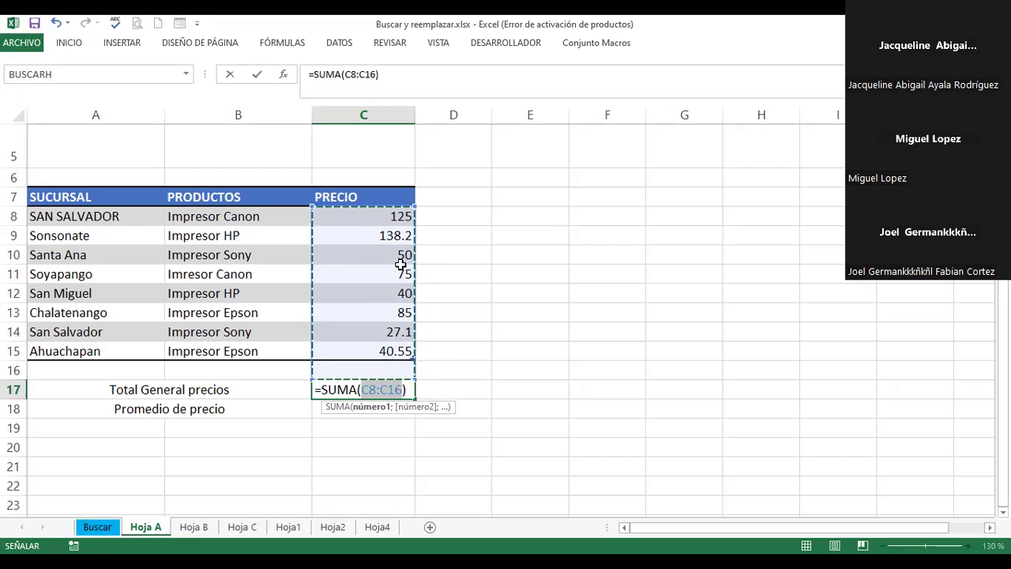
pyautogui.click(388, 217)
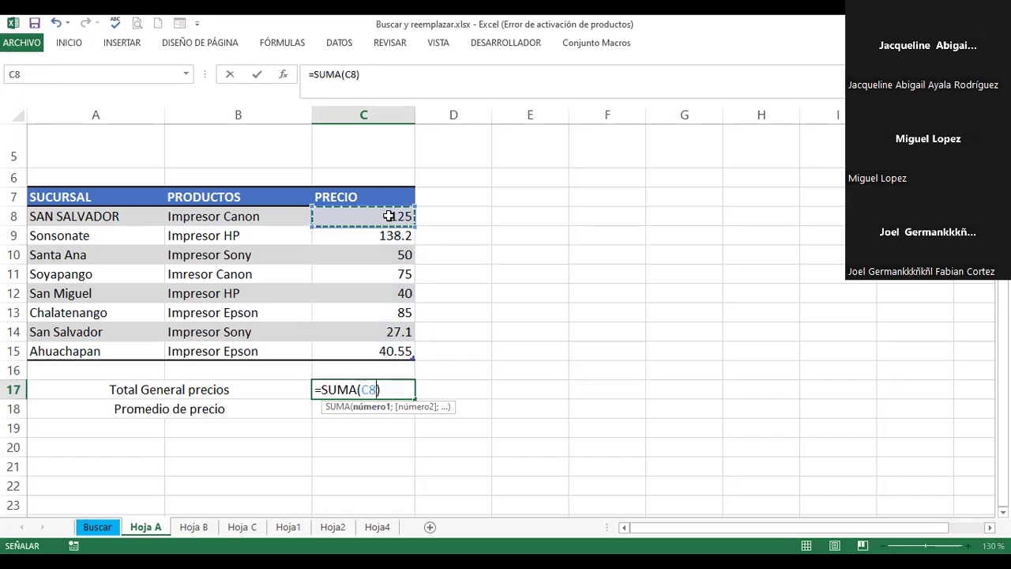
pyautogui.moveTo(388, 228); pyautogui.dragTo(391, 351)
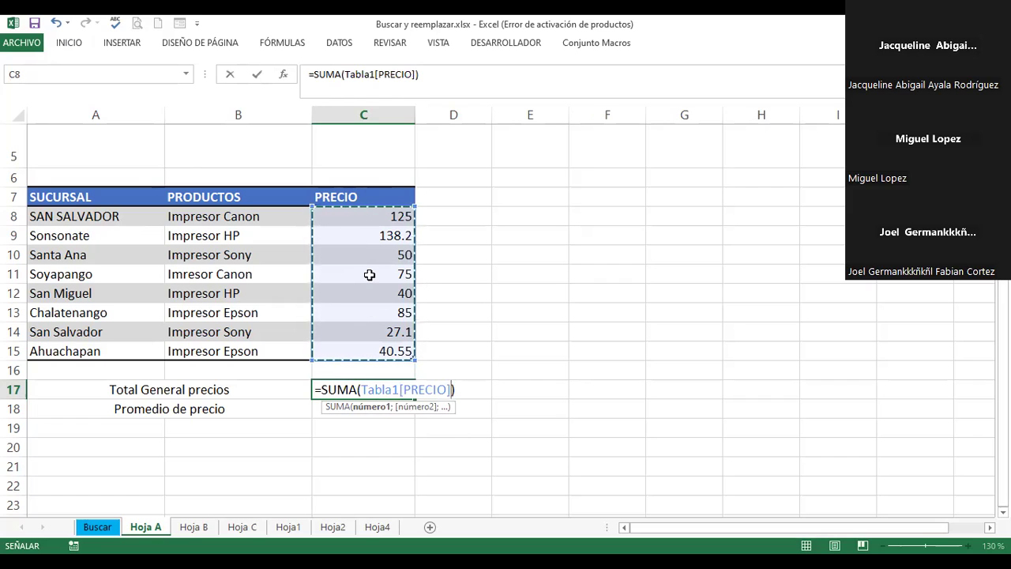
pyautogui.press('Return')
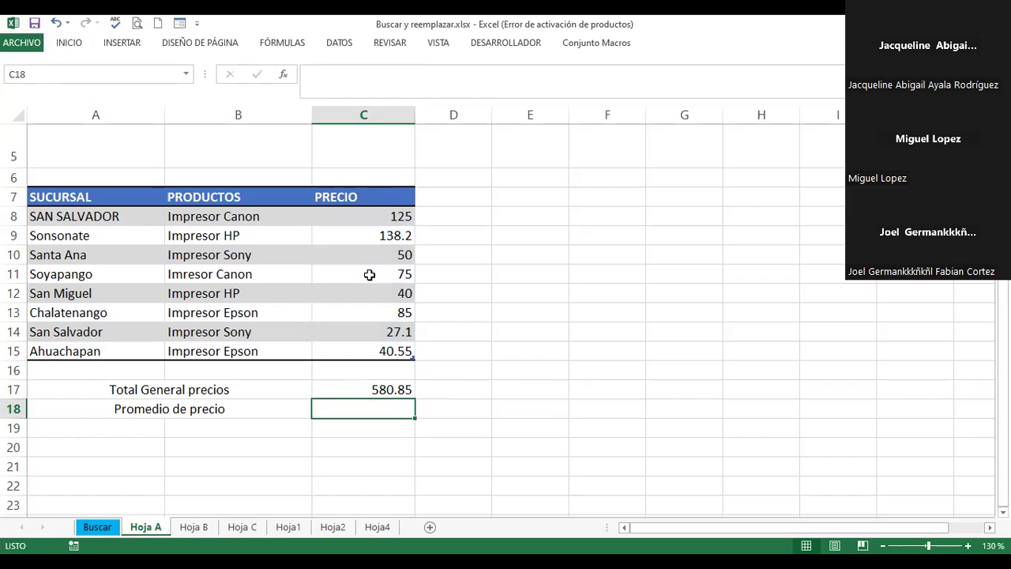
# - Enter =PROMEDIO over C8:C15 (Tabla1[PRECIO]) in C18 to average the prices
pyautogui.write('=promedio')
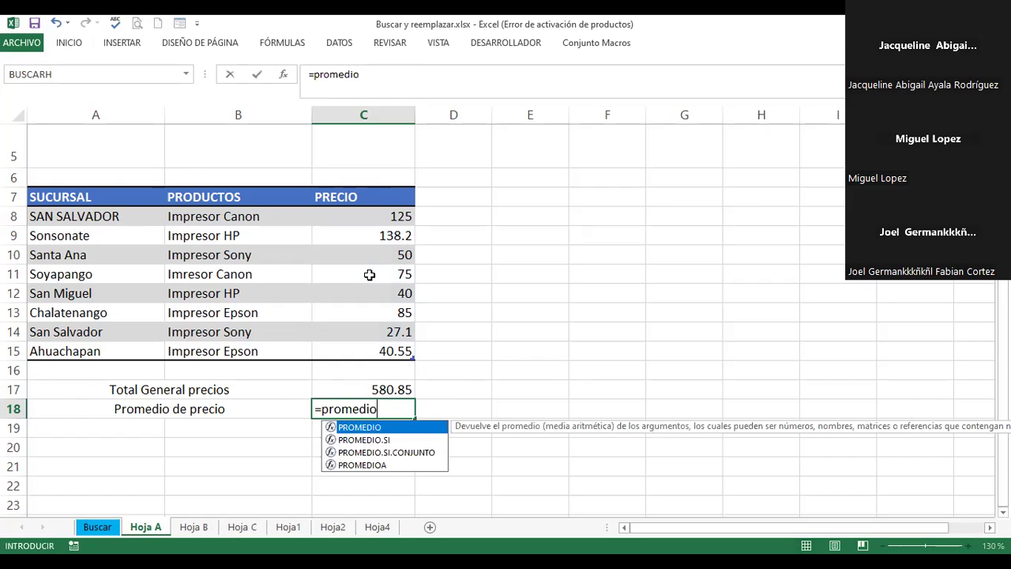
pyautogui.write('(')
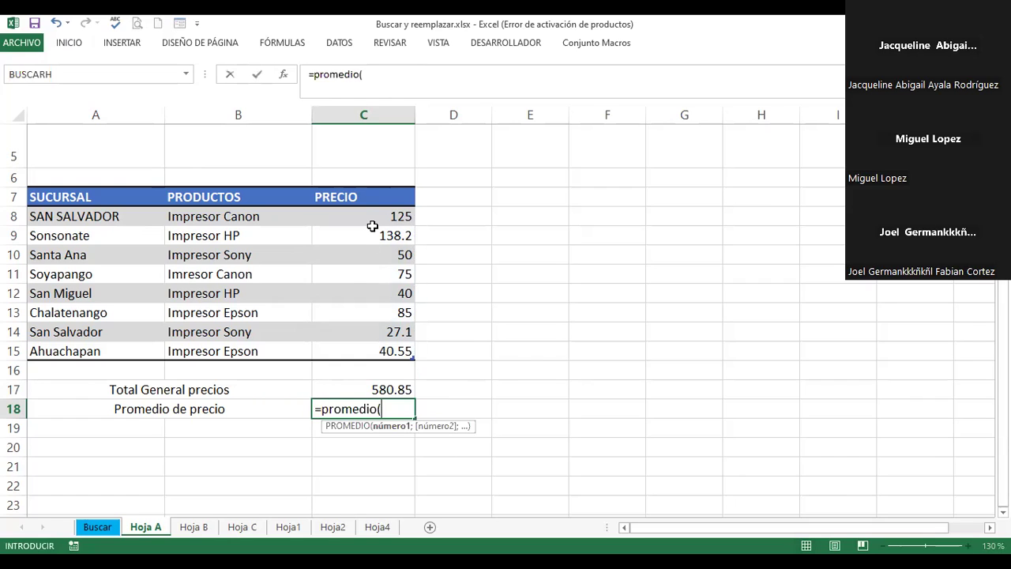
pyautogui.click(371, 218)
pyautogui.moveTo(370, 218); pyautogui.dragTo(375, 341)
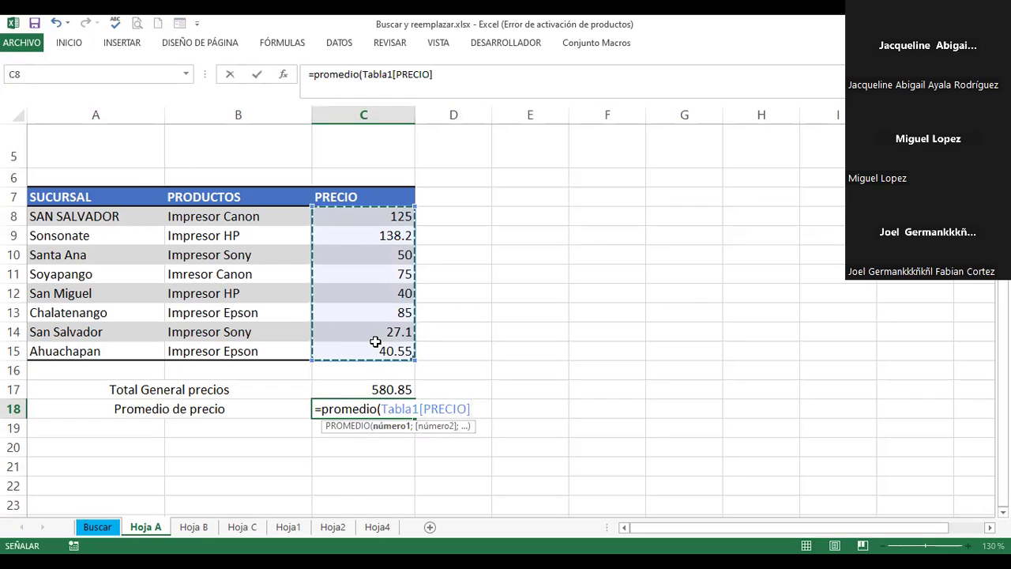
pyautogui.press('Return')
# - Apply dollar accounting format with two decimals to C8:C18, so the average reads $72.61
pyautogui.moveTo(377, 219); pyautogui.dragTo(382, 403)
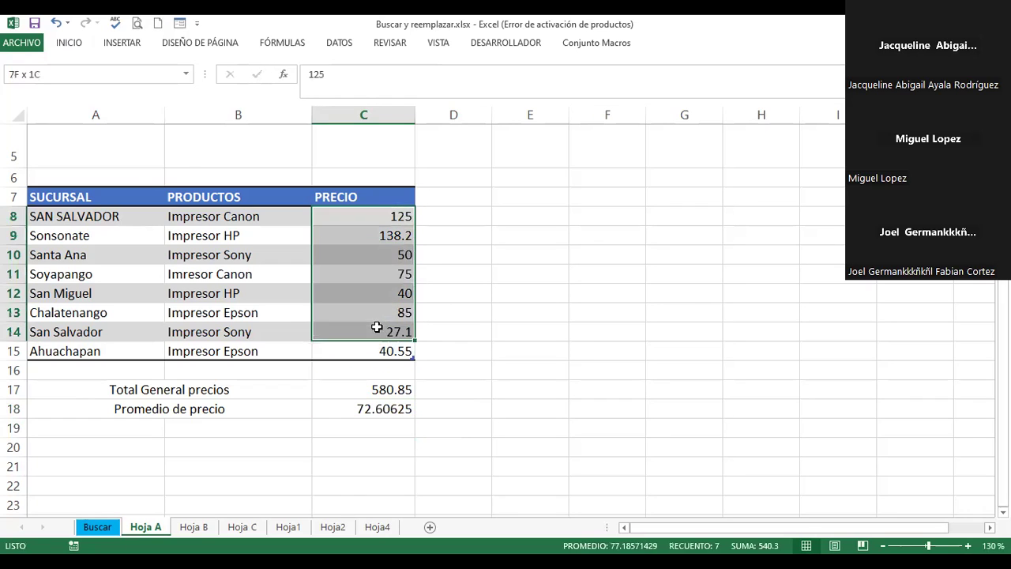
pyautogui.click(69, 42)
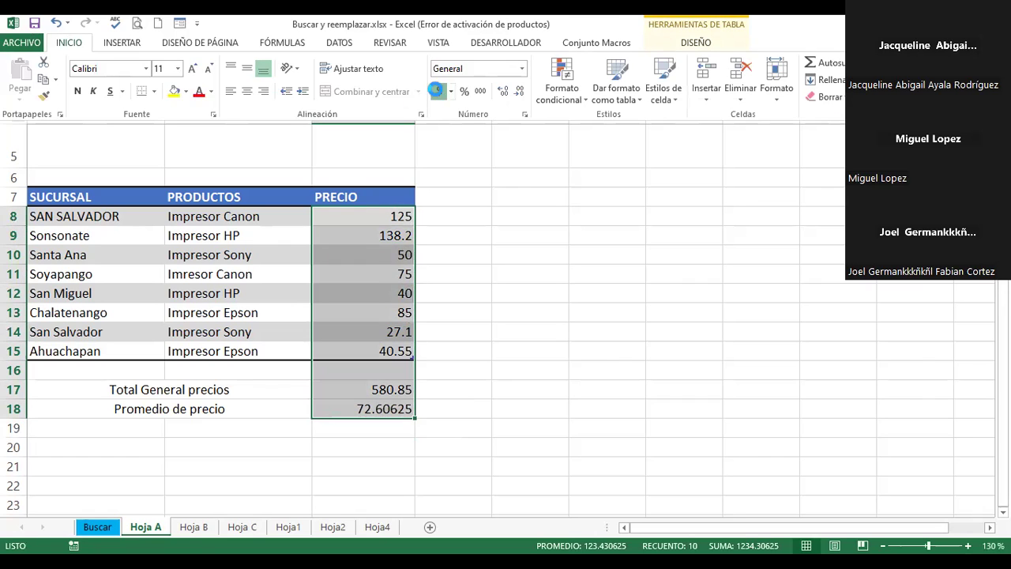
pyautogui.click(439, 91)
pyautogui.click(169, 389)
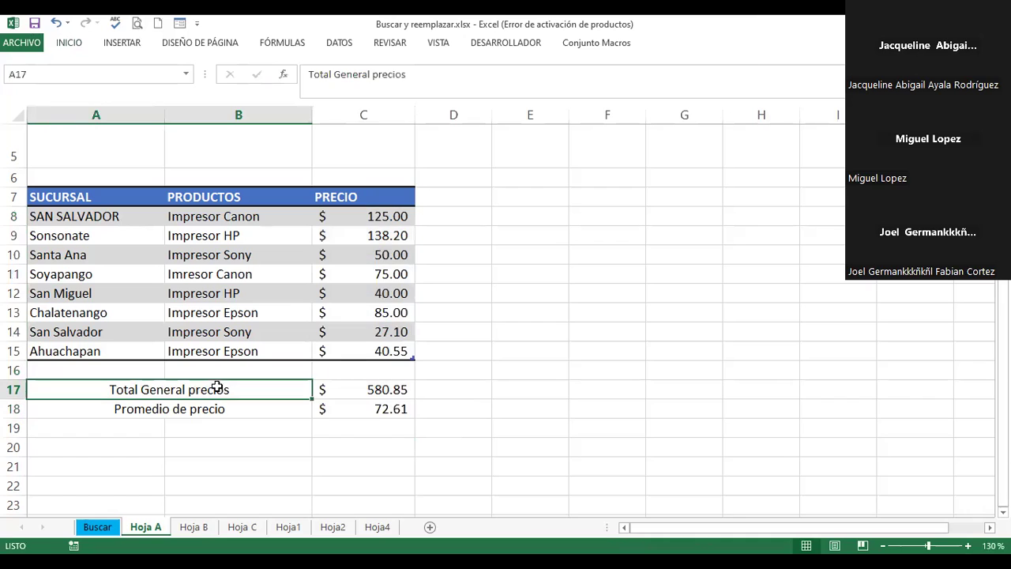
pyautogui.moveTo(349, 390); pyautogui.dragTo(356, 404)
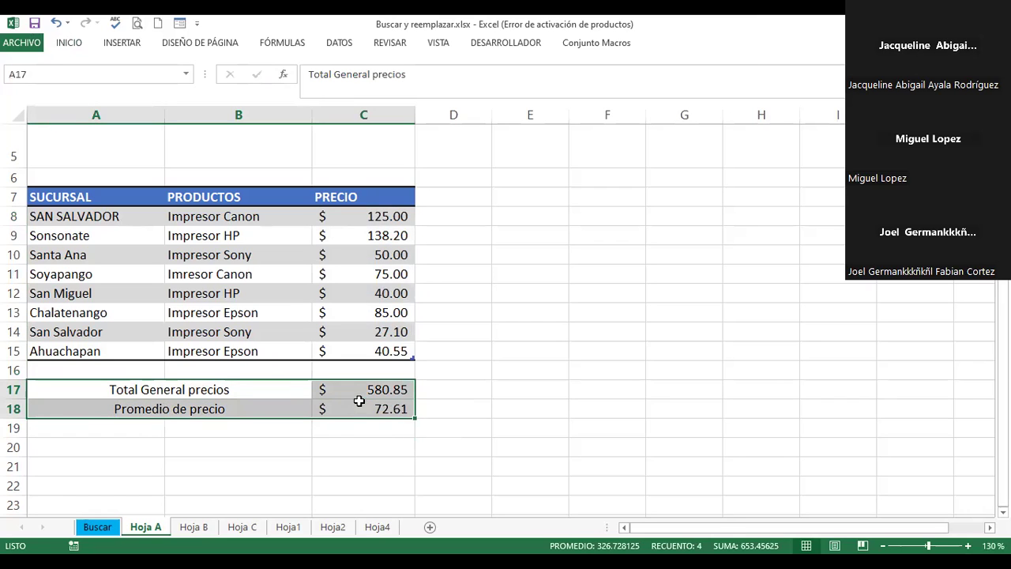
# - Format A17:C18 as table Tabla2 using a Medio blue table style
pyautogui.click(69, 49)
pyautogui.click(609, 98)
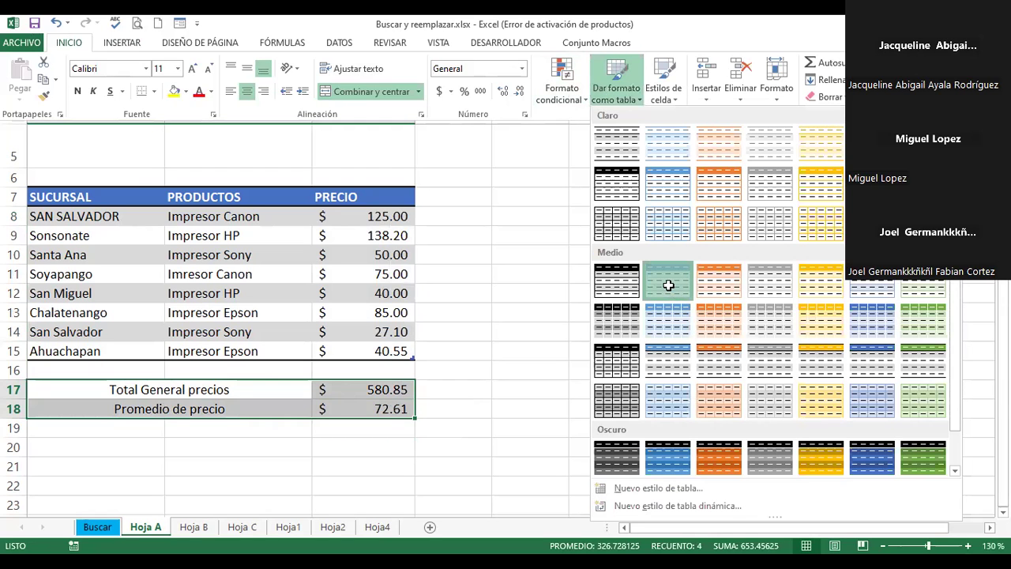
pyautogui.click(669, 285)
pyautogui.click(501, 207)
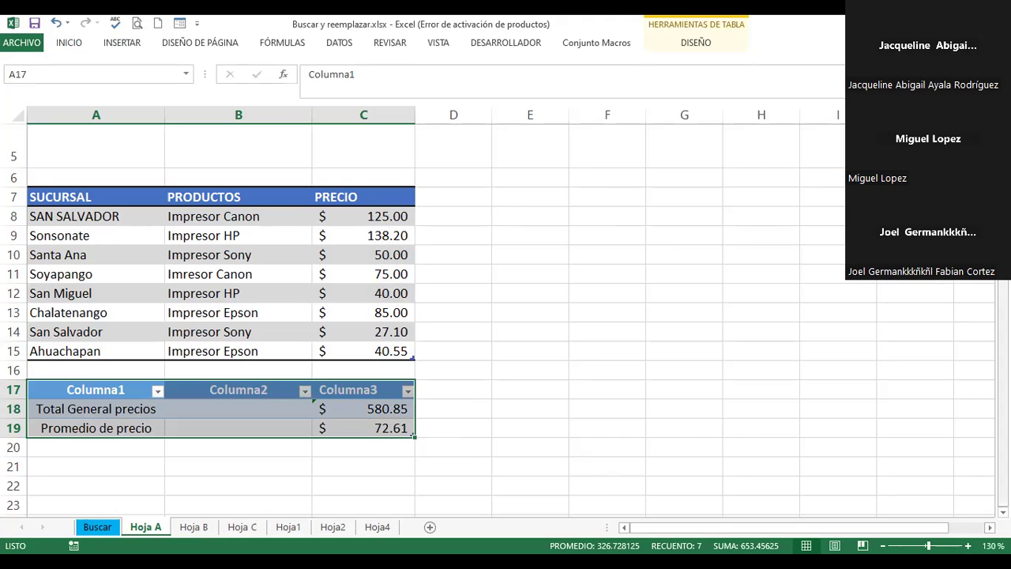
pyautogui.scroll(-2, 899, 459)
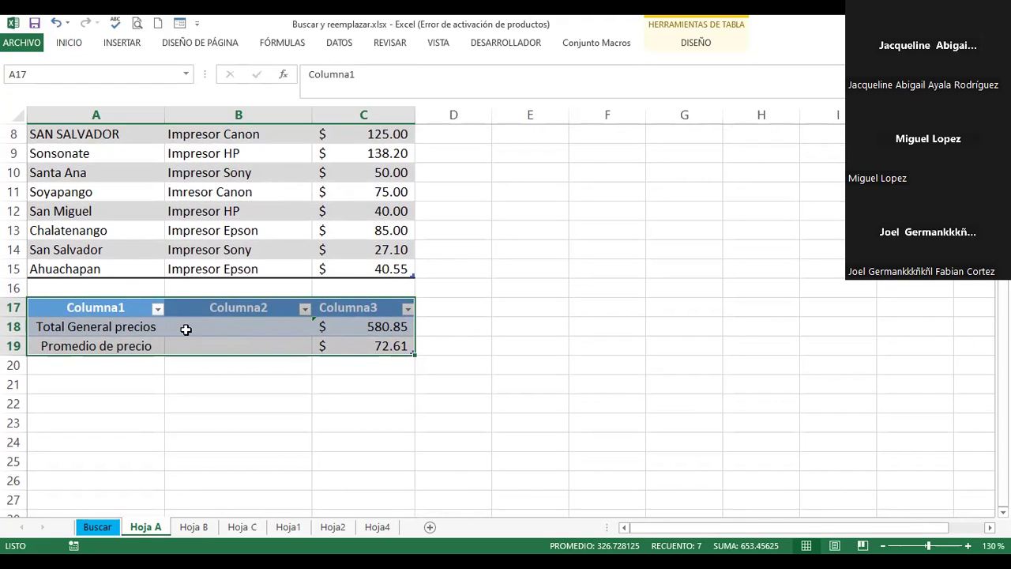
pyautogui.click(693, 45)
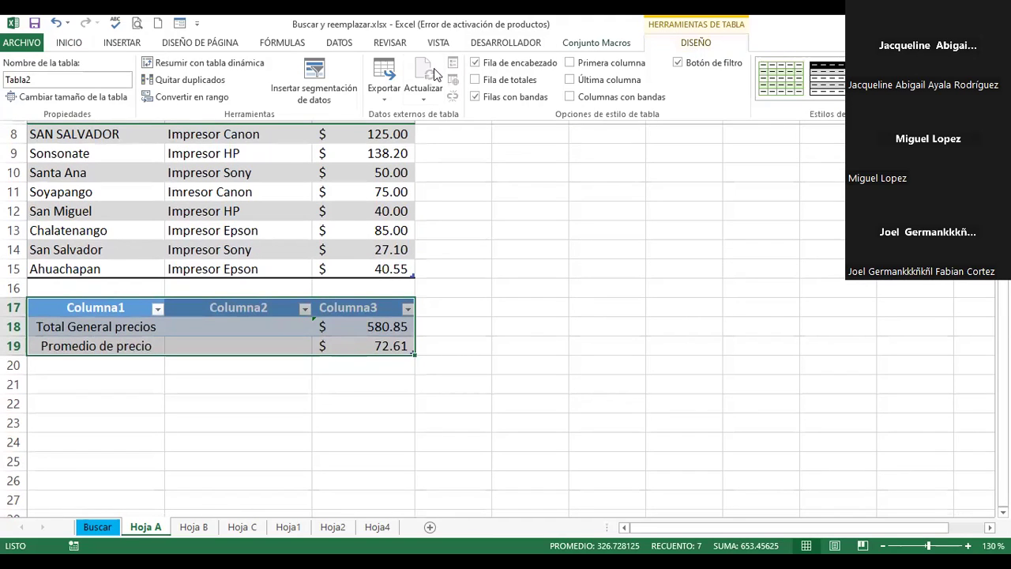
# - Uncheck Fila de encabezado to drop Tabla2's Columna1–Columna3 header row
pyautogui.click(475, 63)
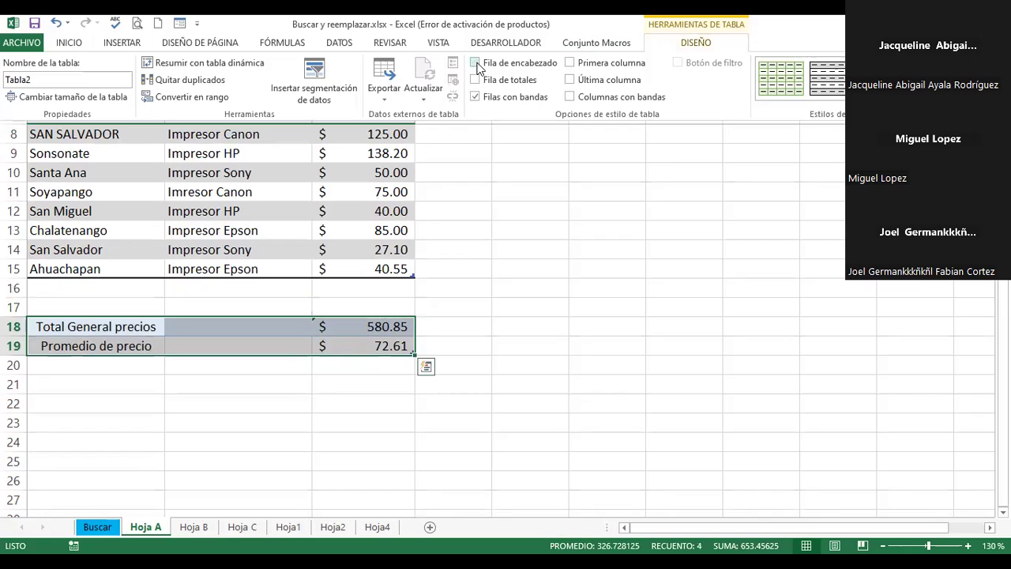
pyautogui.click(213, 322)
pyautogui.moveTo(142, 327); pyautogui.dragTo(186, 322)
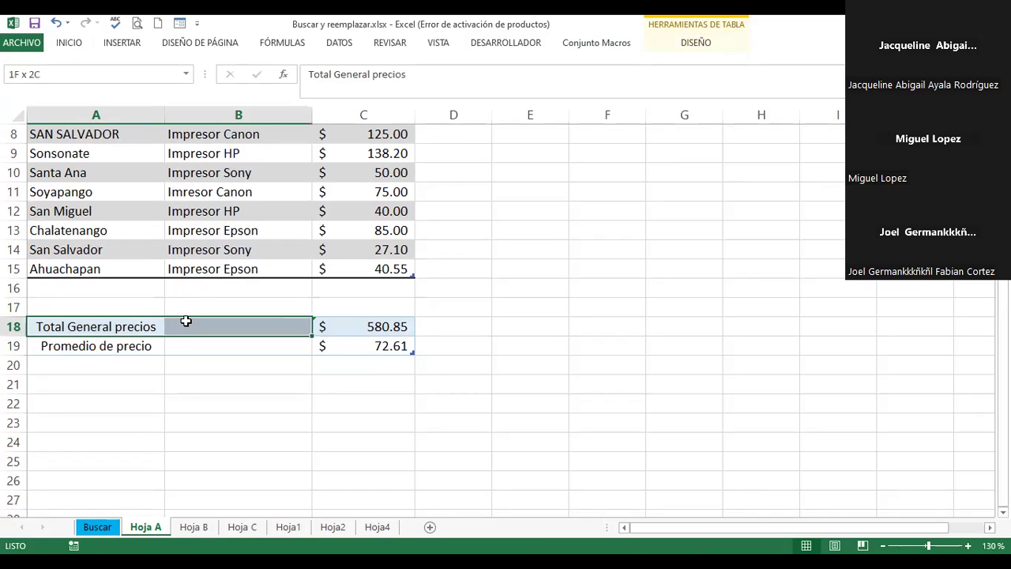
pyautogui.click(71, 45)
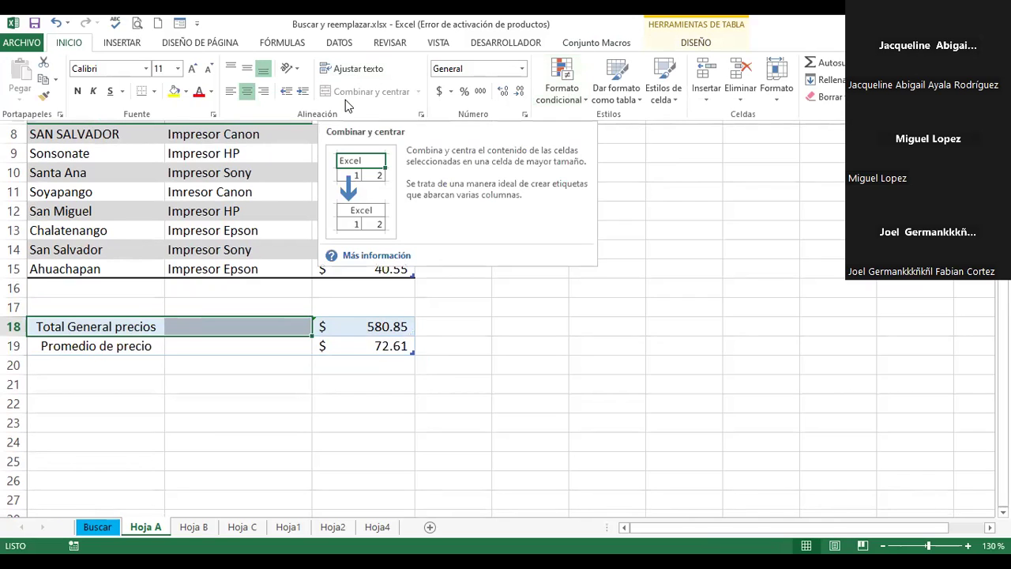
pyautogui.click(219, 346)
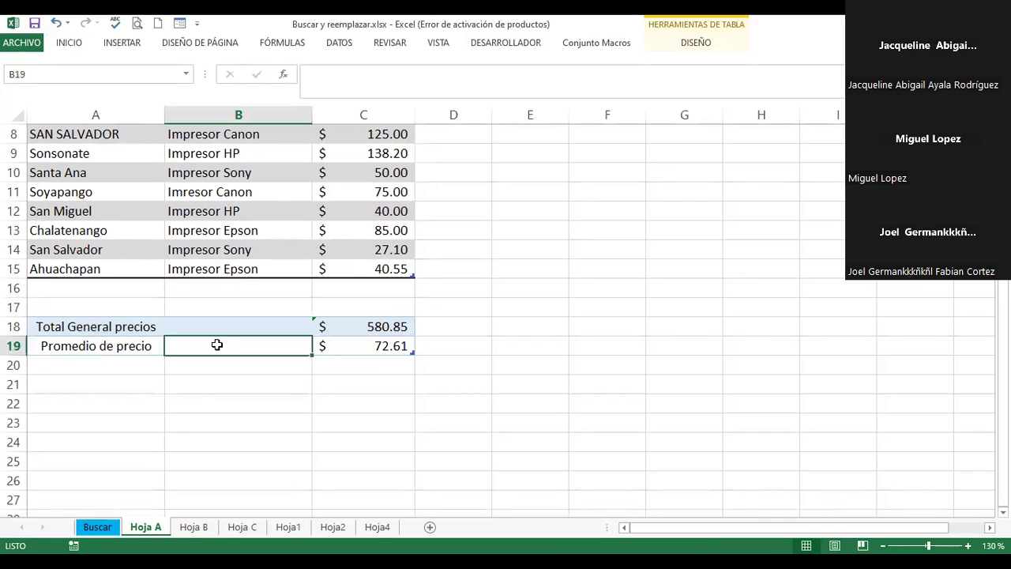
pyautogui.click(111, 327)
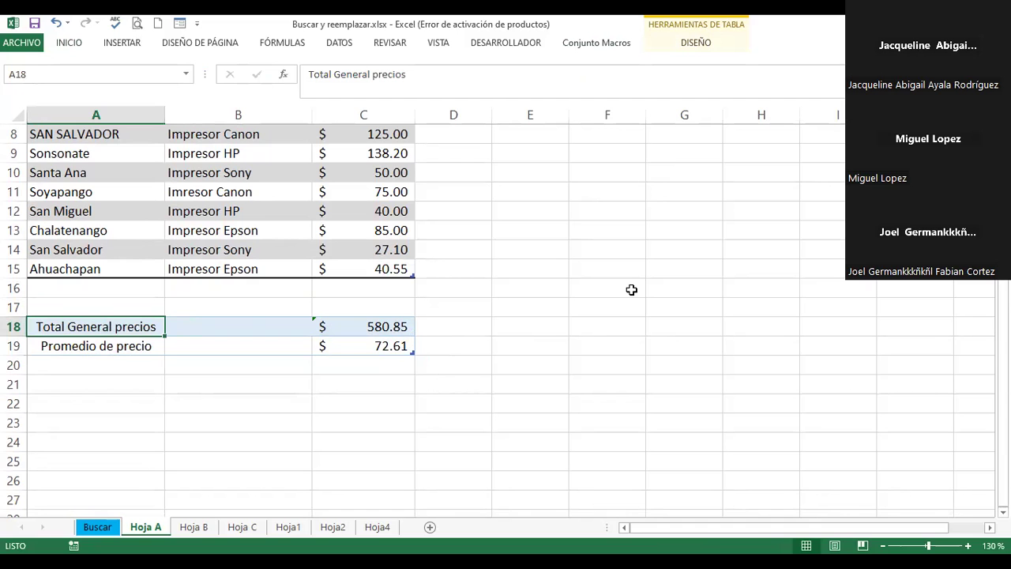
pyautogui.scroll(2, 505, 316)
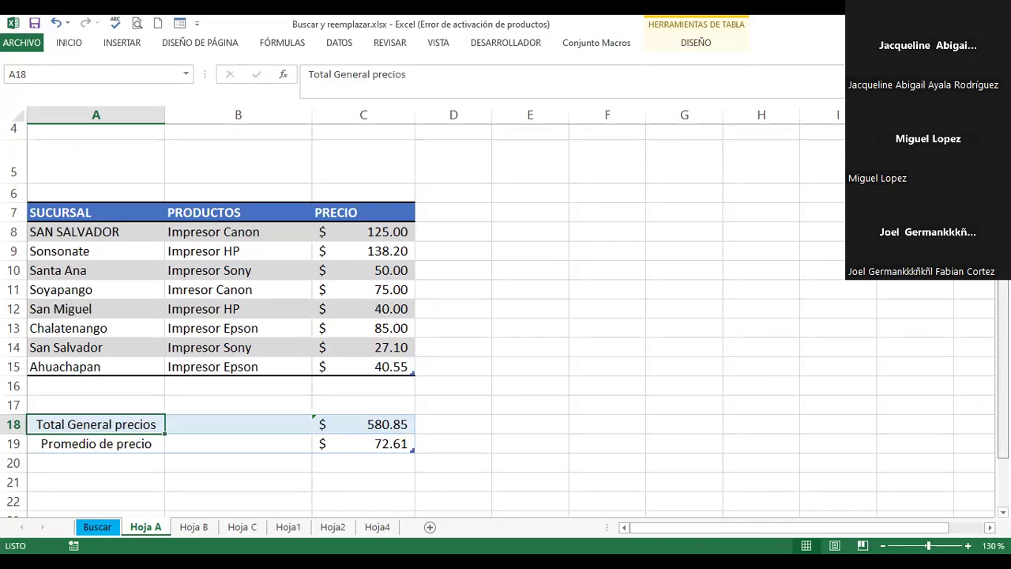
# - Zoom out to 110% and select the DETALLE POR SUCURSAL title cell A2
pyautogui.click(883, 545)
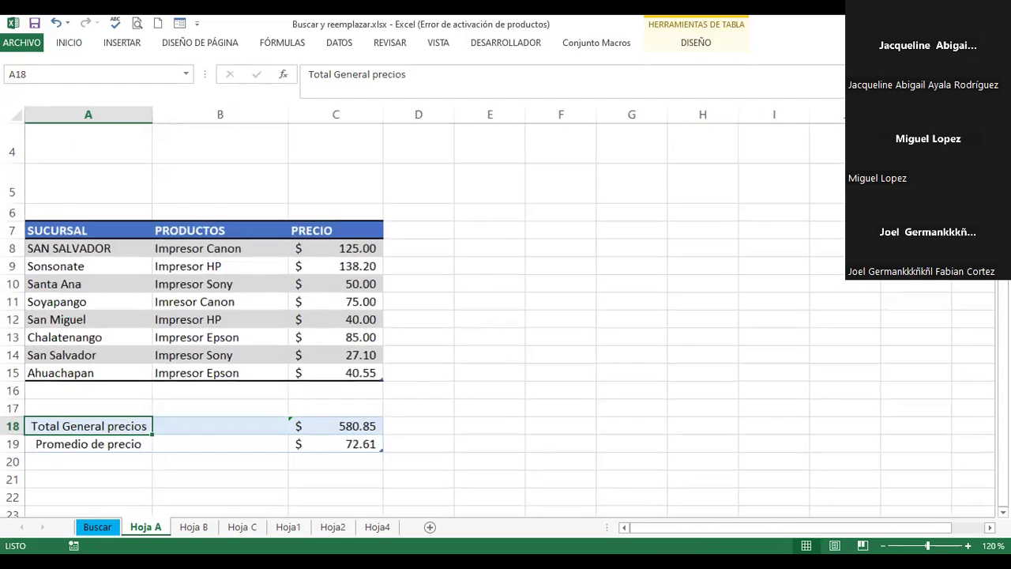
pyautogui.click(883, 545)
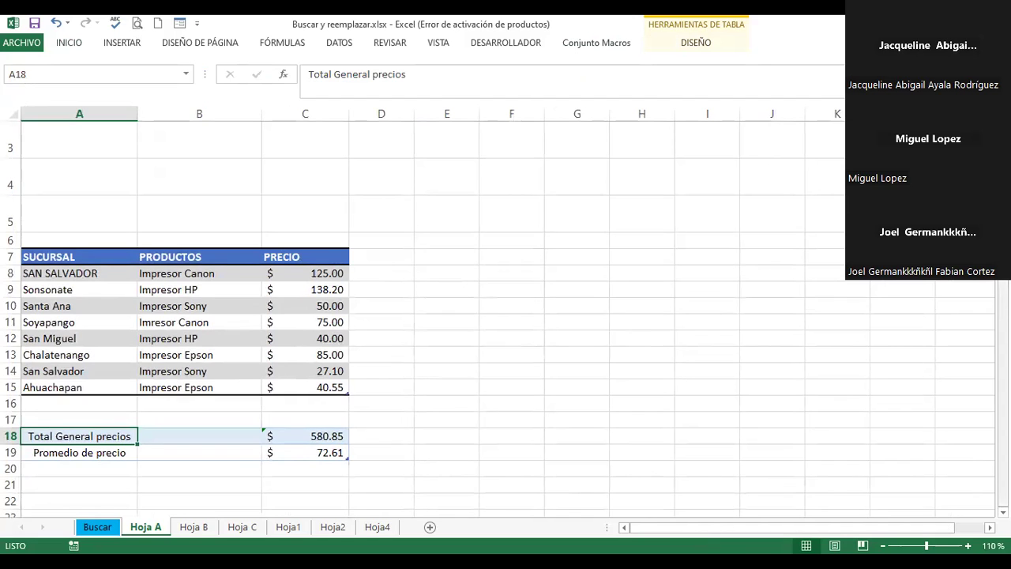
pyautogui.scroll(1, 374, 131)
pyautogui.click(187, 163)
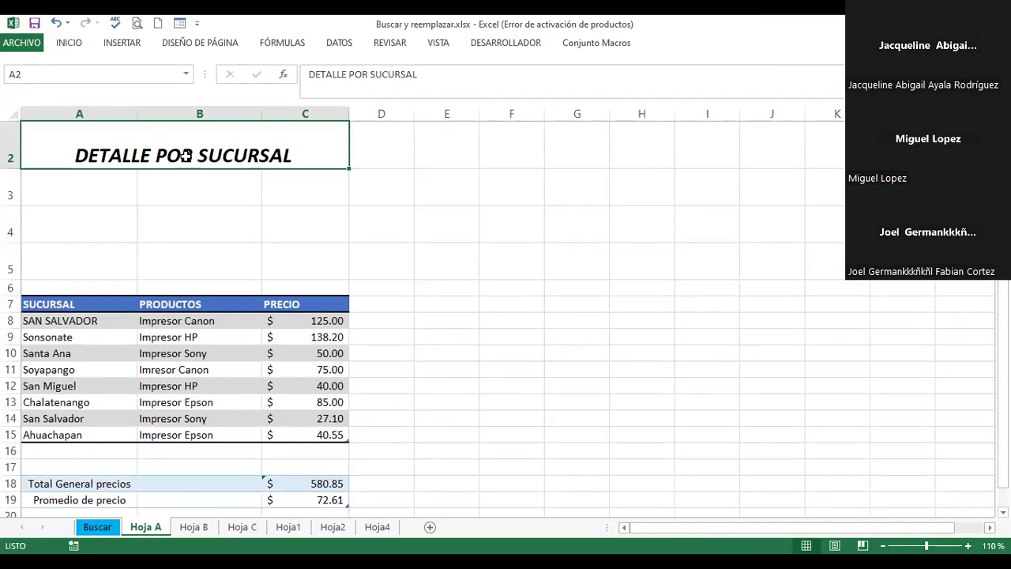
# - Merge A2:C5 keeping the title and centre DETALLE POR SUCURSAL vertically
pyautogui.moveTo(185, 156); pyautogui.dragTo(190, 251)
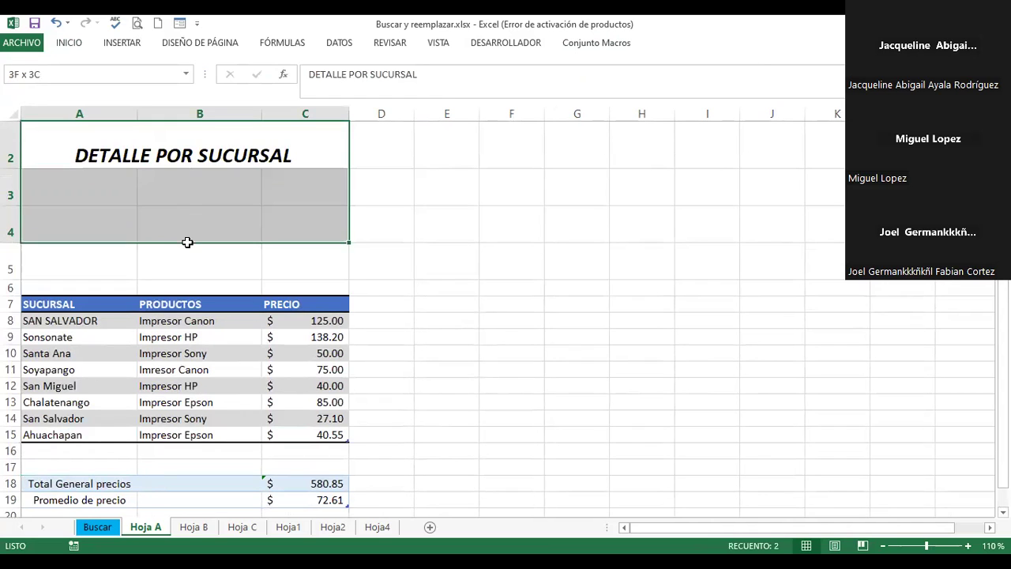
pyautogui.click(76, 49)
pyautogui.click(365, 95)
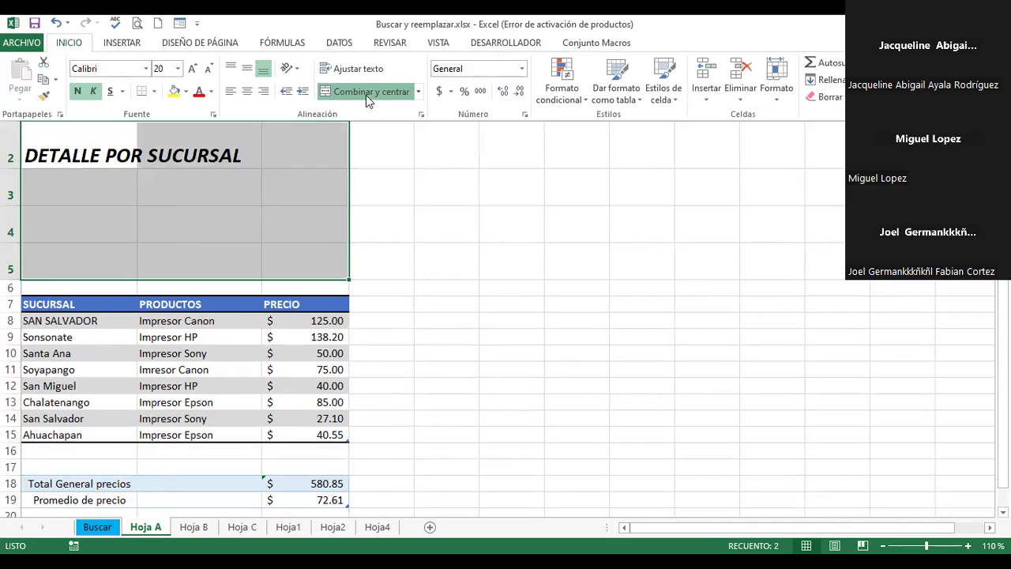
pyautogui.click(366, 95)
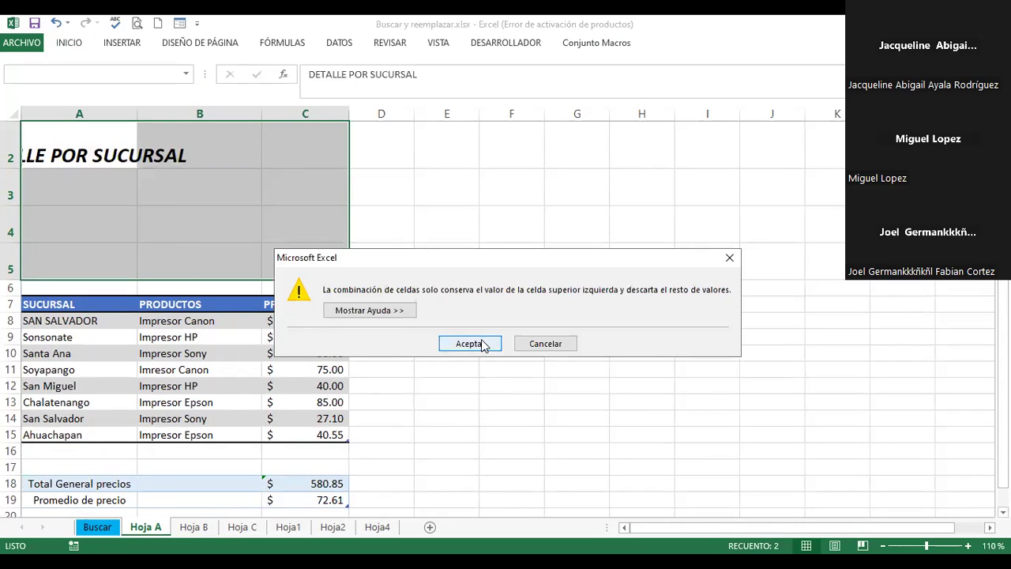
pyautogui.click(484, 345)
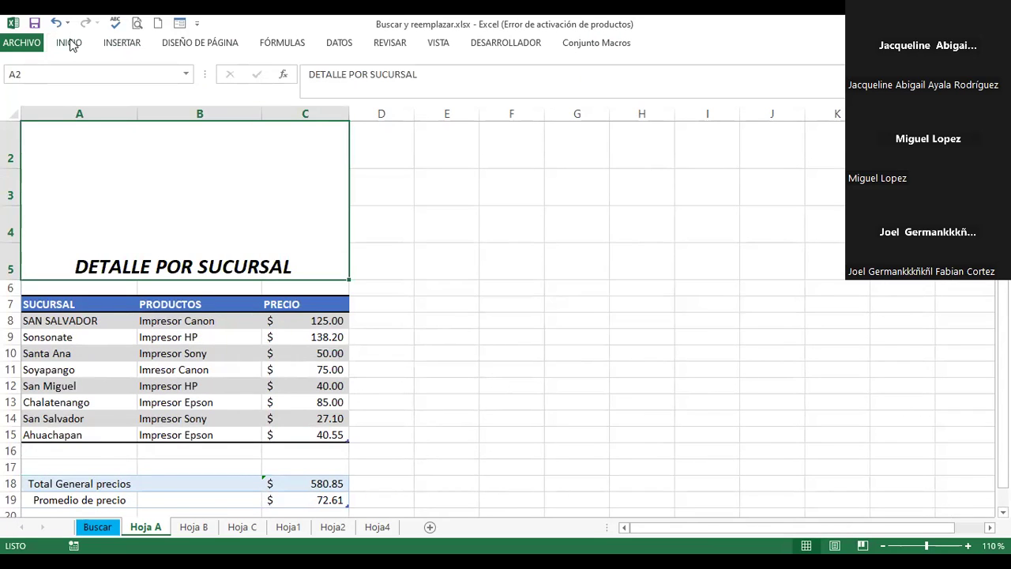
pyautogui.click(246, 69)
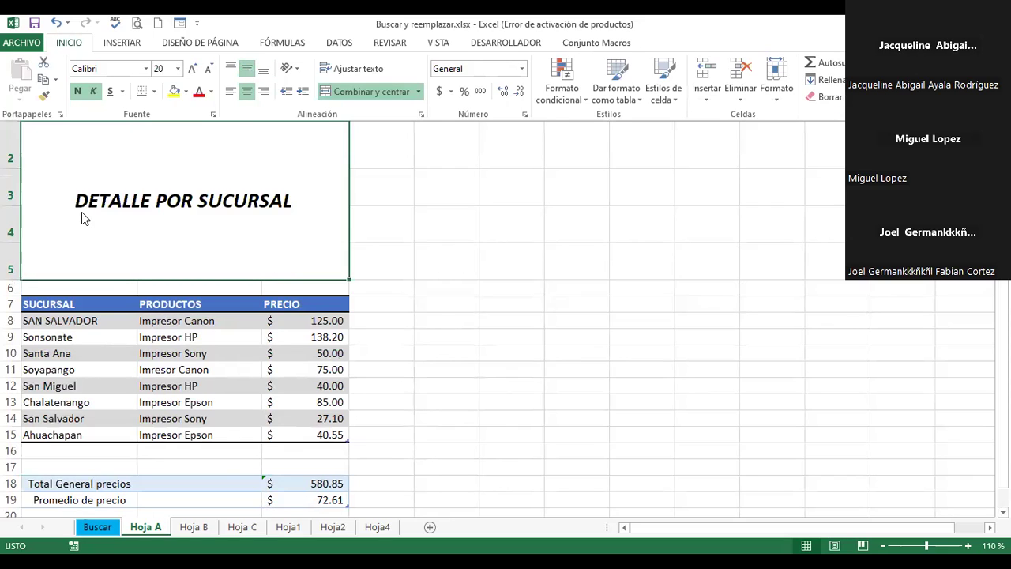
# - Reduce the heights of rows 4 and 5 beneath the title
pyautogui.click(17, 230)
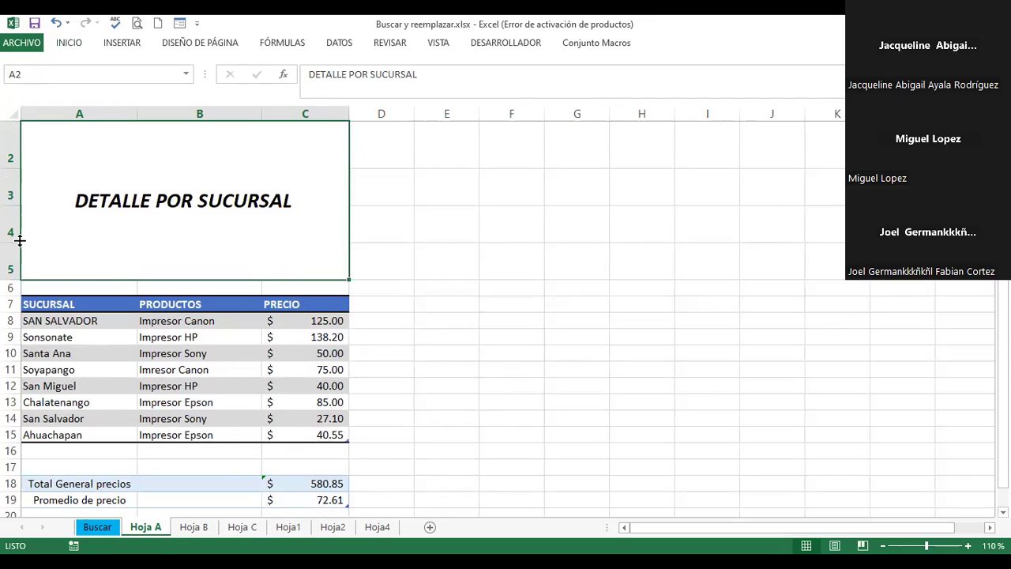
pyautogui.moveTo(20, 228)
pyautogui.mouseDown()
pyautogui.moveTo(15, 183)
pyautogui.moveTo(13, 196)
pyautogui.mouseUp()
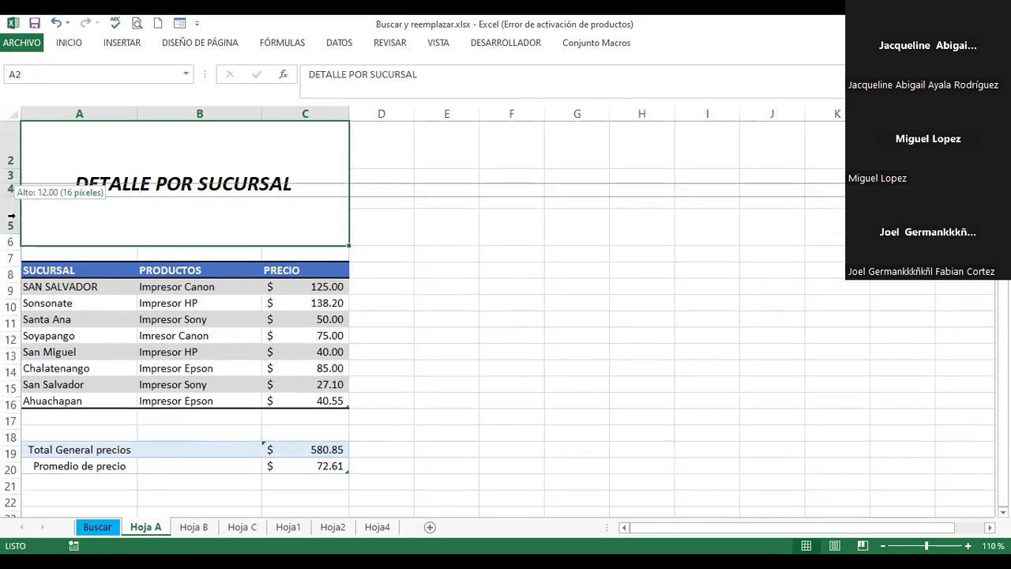
pyautogui.moveTo(13, 231); pyautogui.dragTo(14, 206)
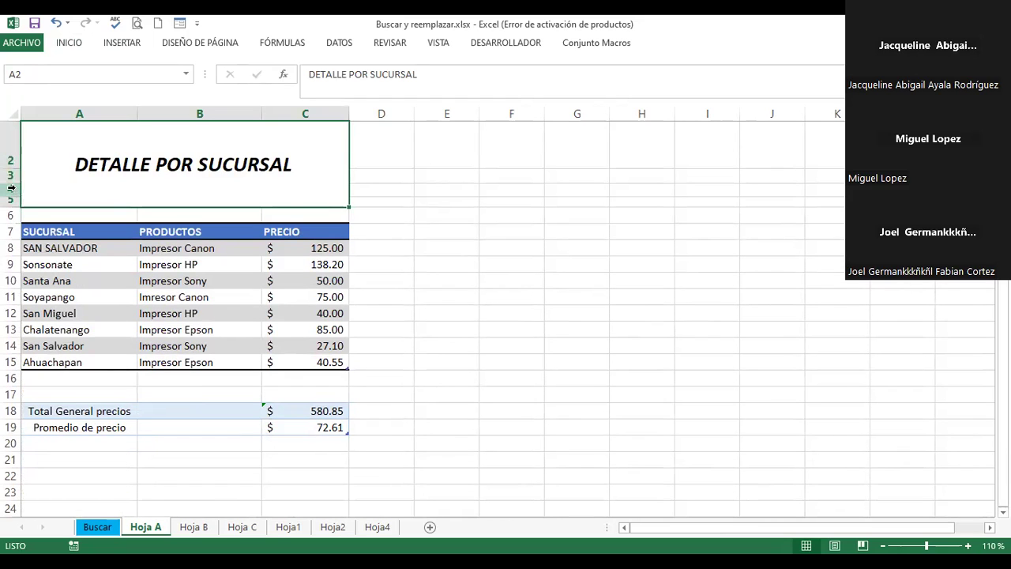
# - Apply Borde superior e inferior to the merged DETALLE POR SUCURSAL title block
pyautogui.click(72, 44)
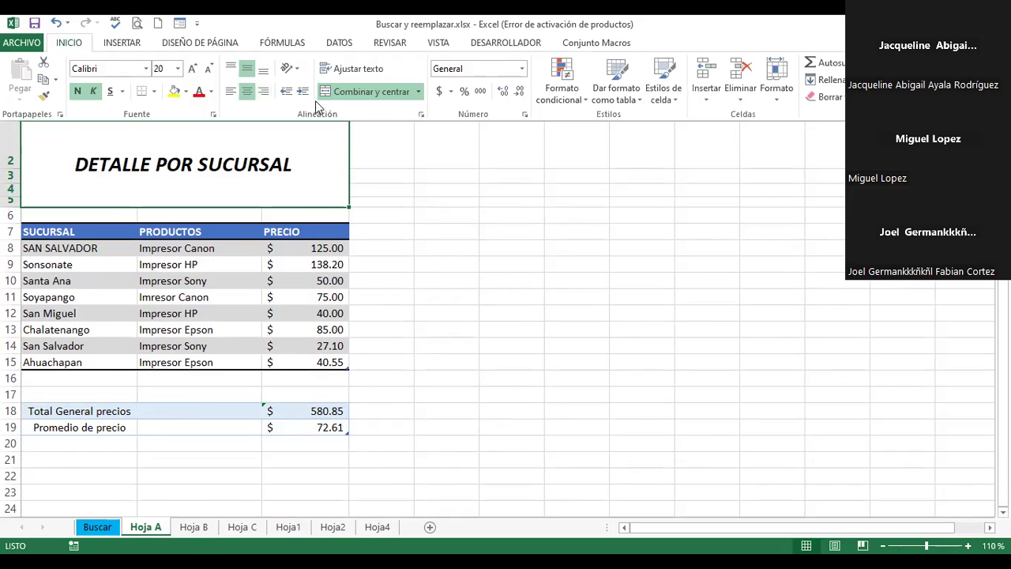
pyautogui.click(154, 92)
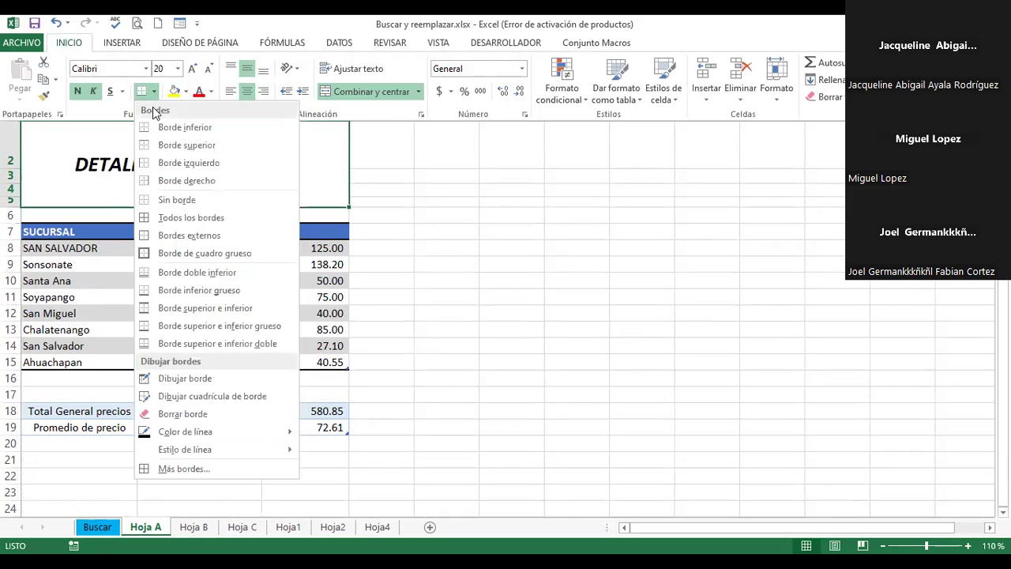
pyautogui.click(169, 313)
pyautogui.click(500, 177)
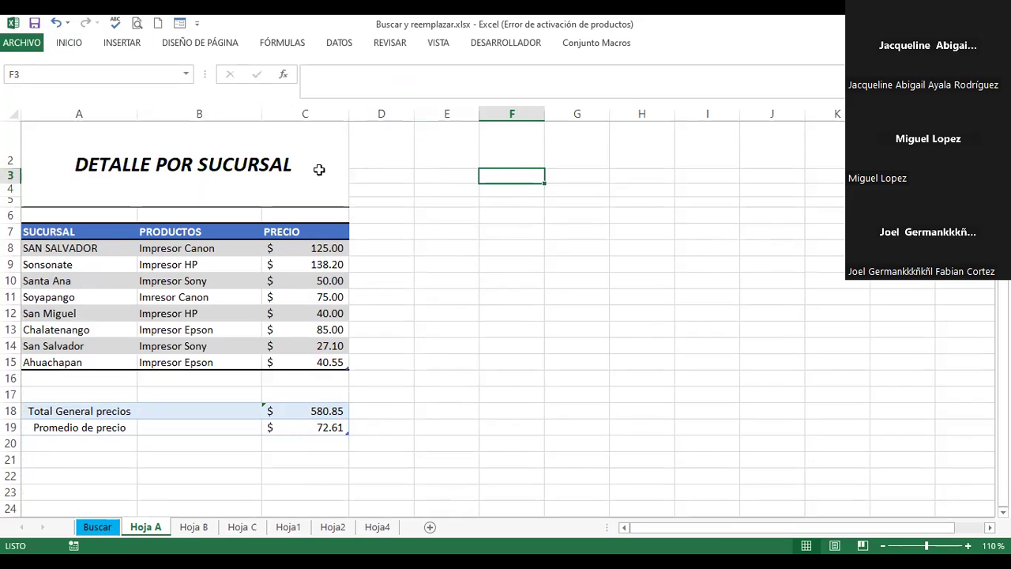
# - Search online pictures for 'impresor lasser' and insert the Canon printer image
pyautogui.click(135, 43)
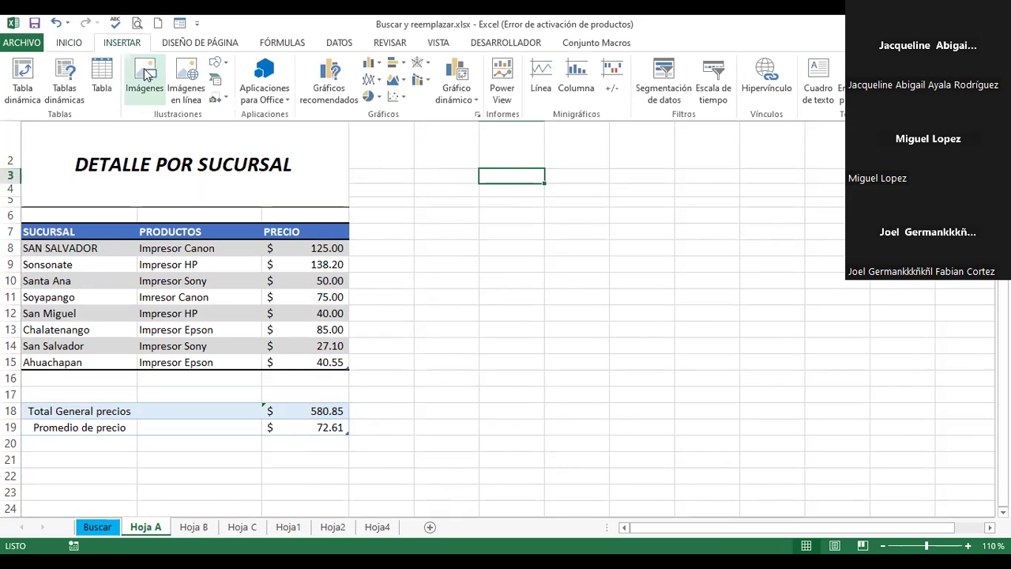
pyautogui.click(186, 79)
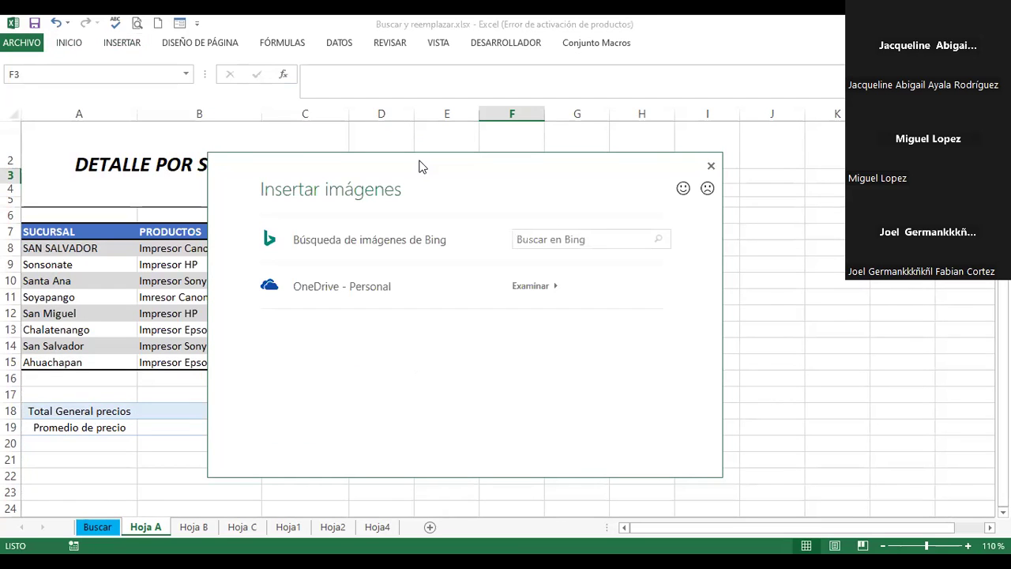
pyautogui.click(621, 209)
pyautogui.write('impresor')
pyautogui.press('Return')
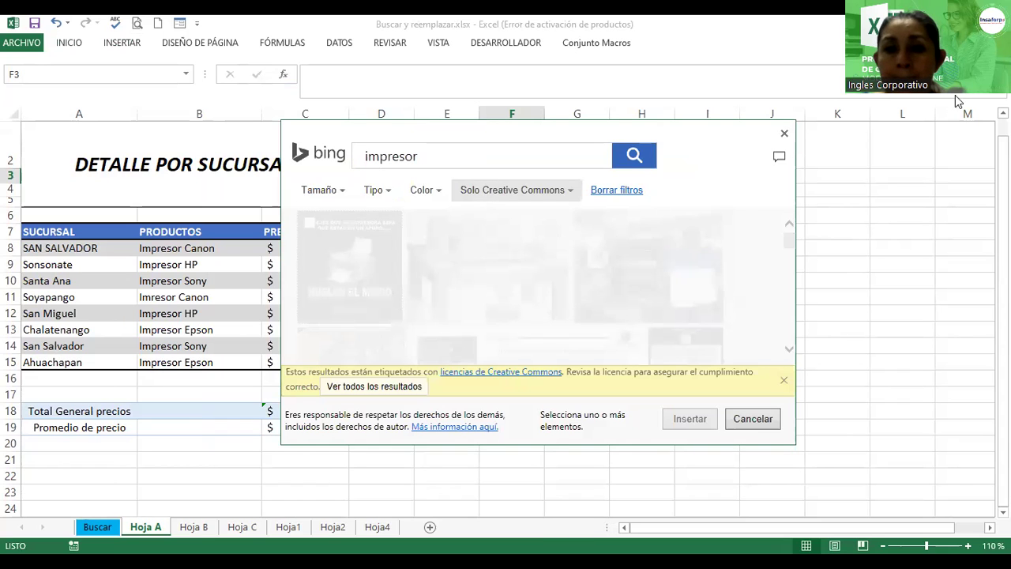
pyautogui.click(788, 350)
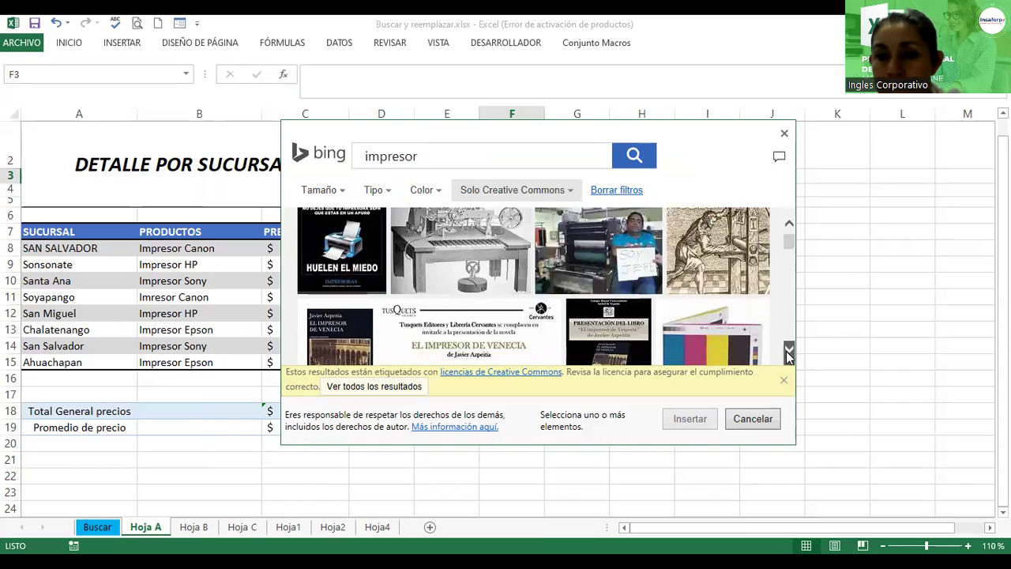
pyautogui.scroll(-10, 788, 353)
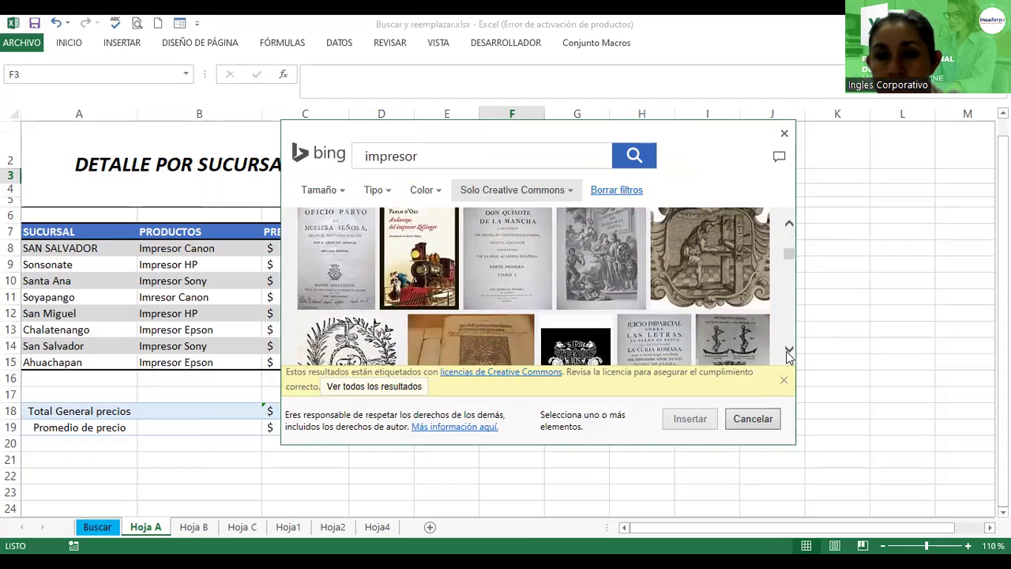
pyautogui.click(443, 157)
pyautogui.write('lasser')
pyautogui.press('Return')
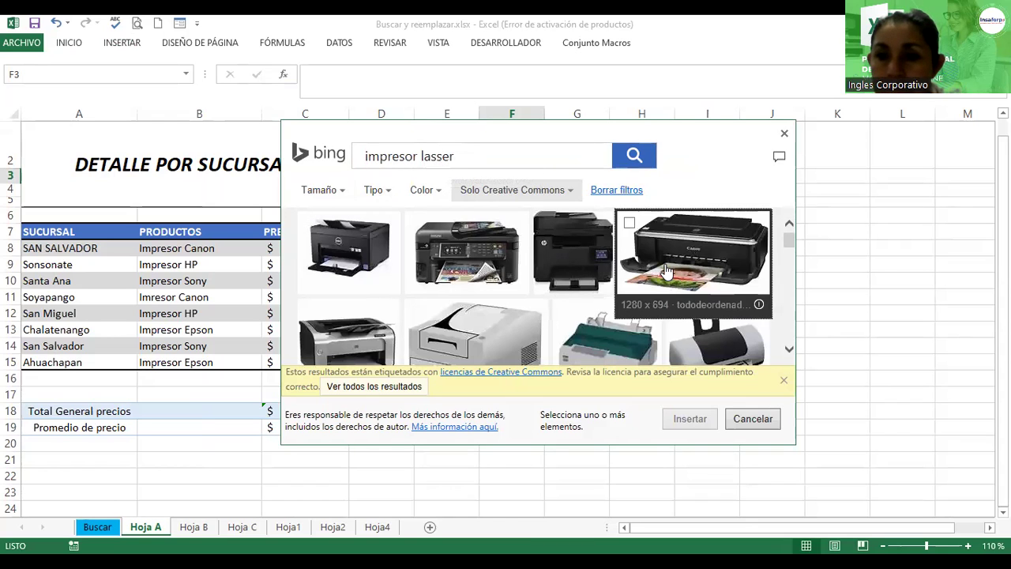
pyautogui.click(695, 252)
pyautogui.click(687, 422)
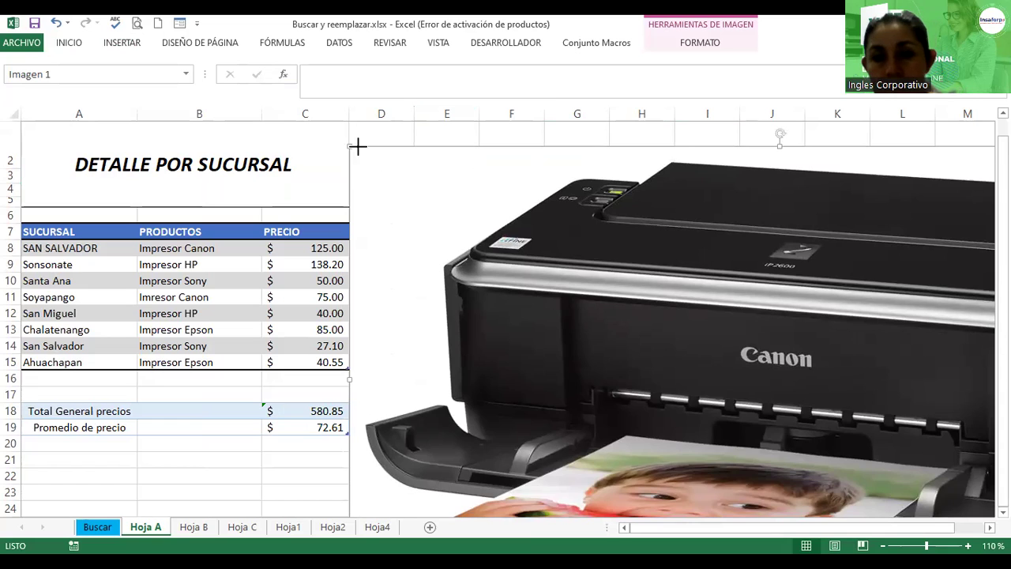
# - Shrink the printer picture and place it beside the branch price table
pyautogui.moveTo(349, 146); pyautogui.dragTo(638, 303)
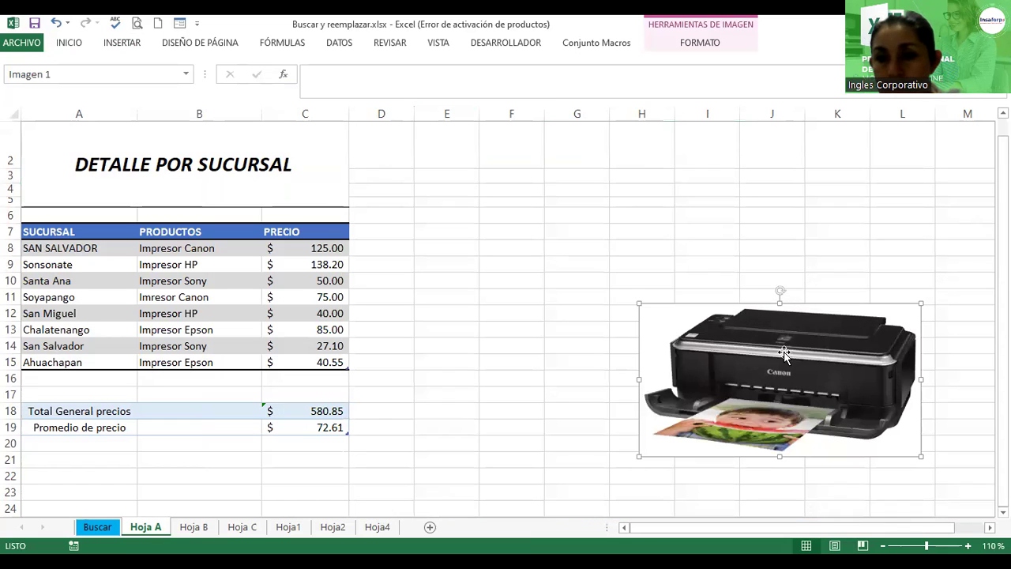
pyautogui.moveTo(785, 356); pyautogui.dragTo(648, 234)
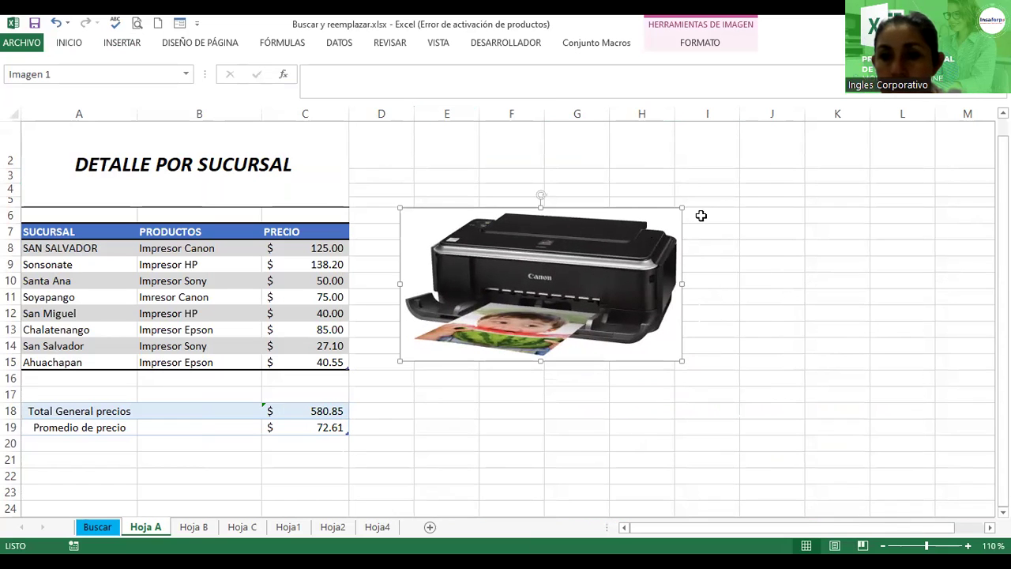
pyautogui.moveTo(681, 206)
pyautogui.mouseDown()
pyautogui.moveTo(574, 271)
pyautogui.moveTo(538, 360)
pyautogui.mouseUp()
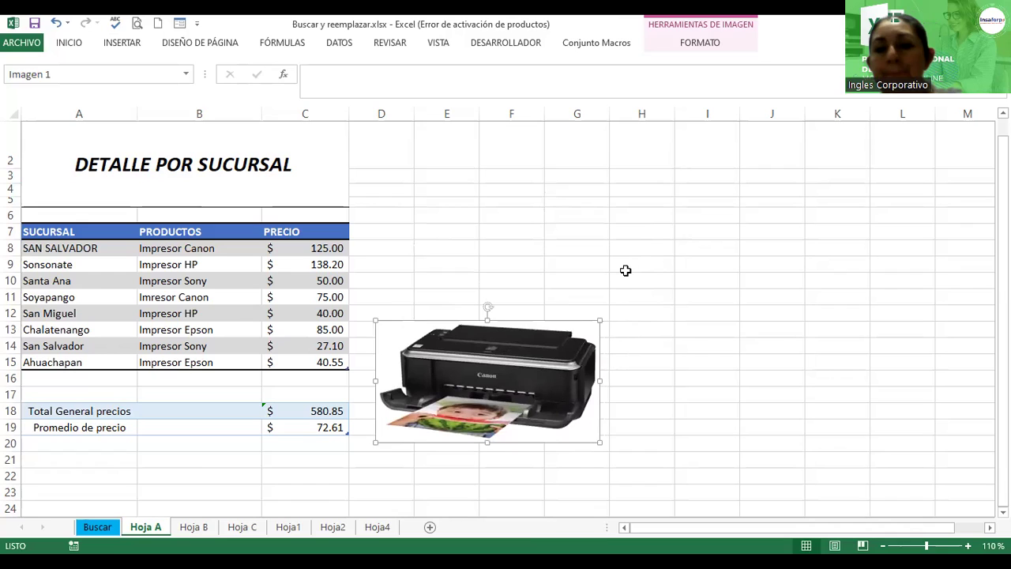
pyautogui.click(625, 269)
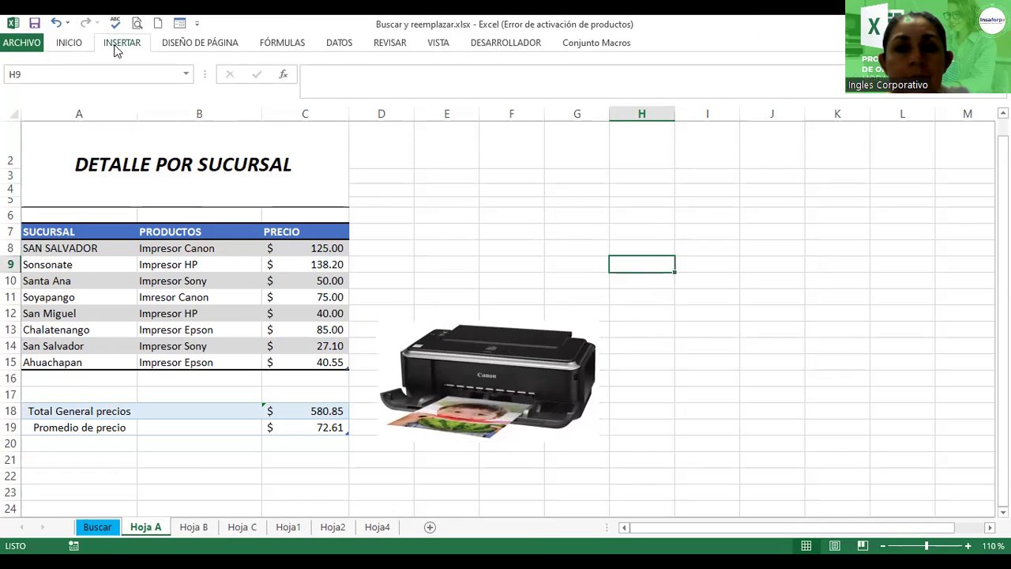
# - Draw a block-arrow 'Flecha curvada hacia abajo' spanning D2:G9, arching above the printer picture
pyautogui.click(115, 47)
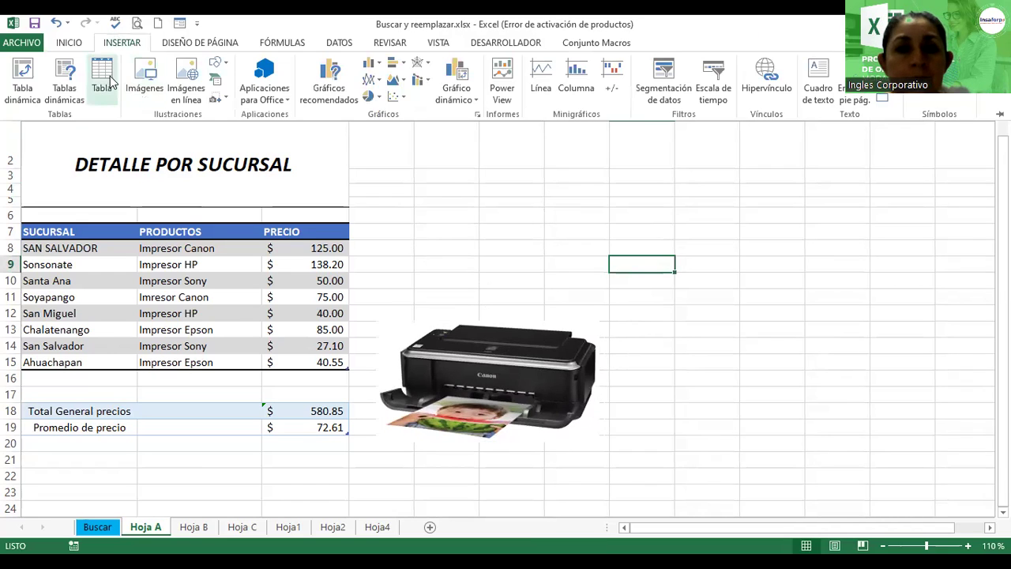
pyautogui.click(220, 64)
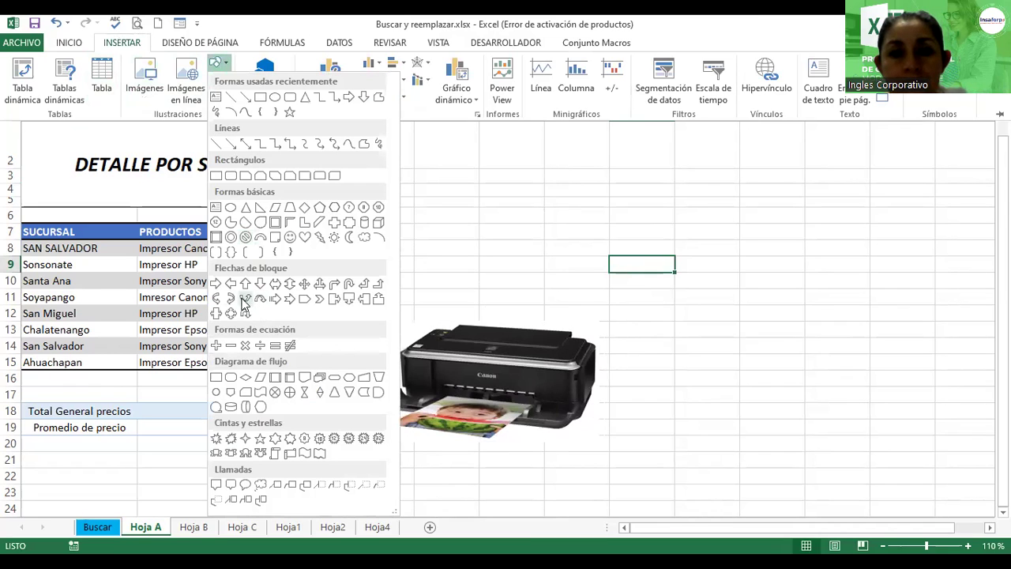
pyautogui.click(258, 300)
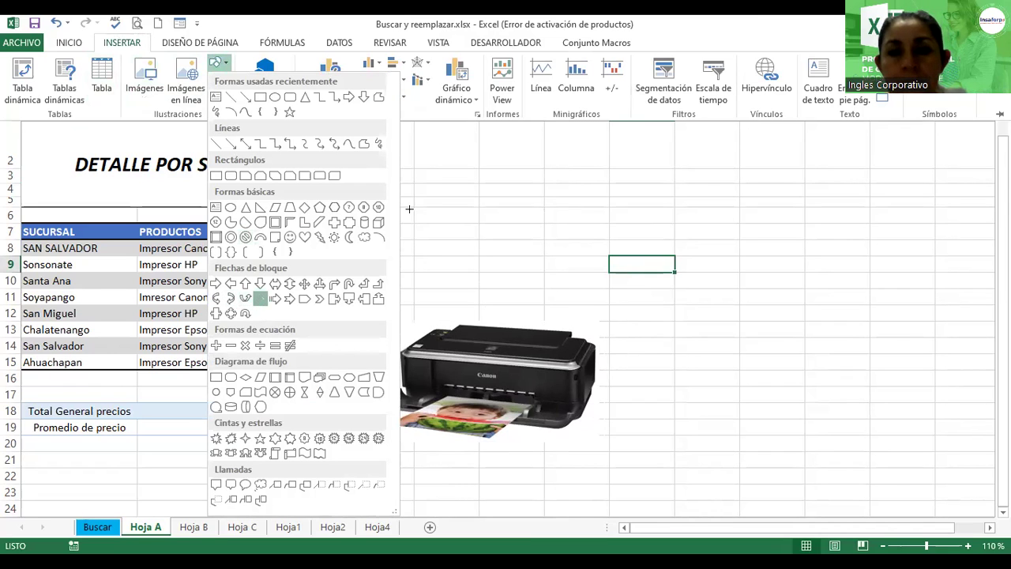
pyautogui.moveTo(381, 259); pyautogui.dragTo(549, 146)
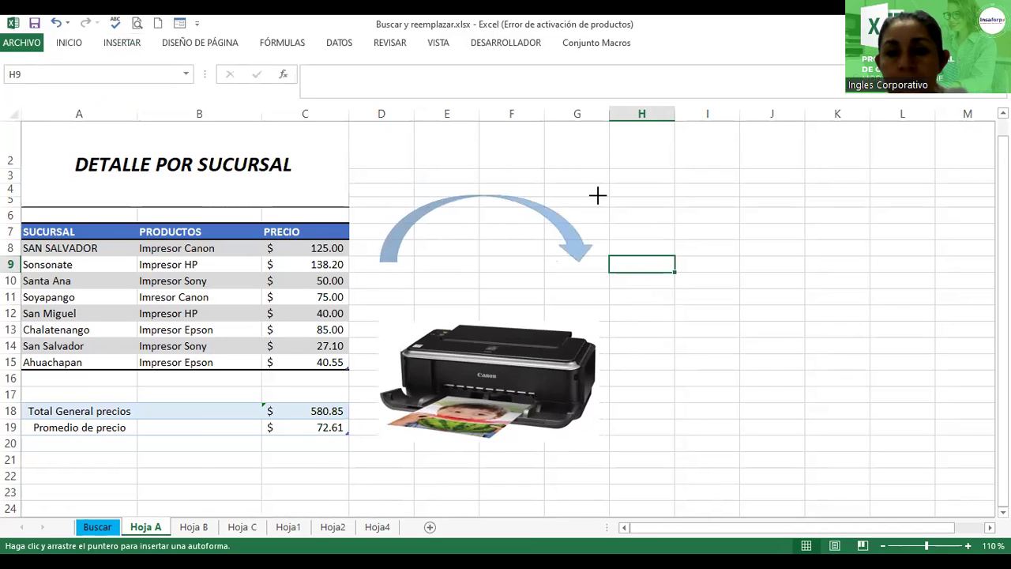
pyautogui.moveTo(549, 146); pyautogui.dragTo(598, 155)
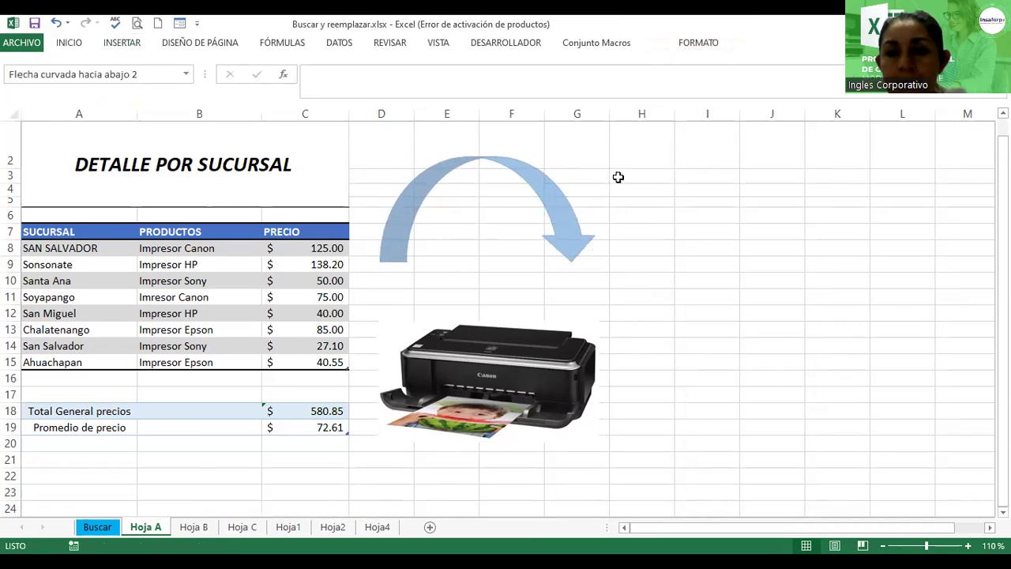
pyautogui.click(655, 209)
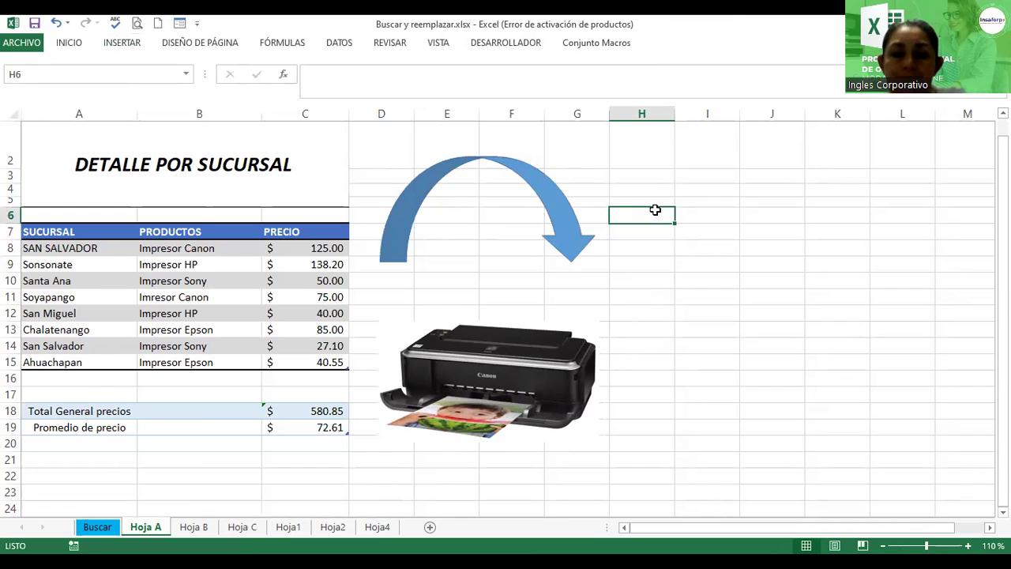
# - Give the Hoja A tab a green colour, rename it Factura, then check Hoja B and return
pyautogui.rightClick(159, 529)
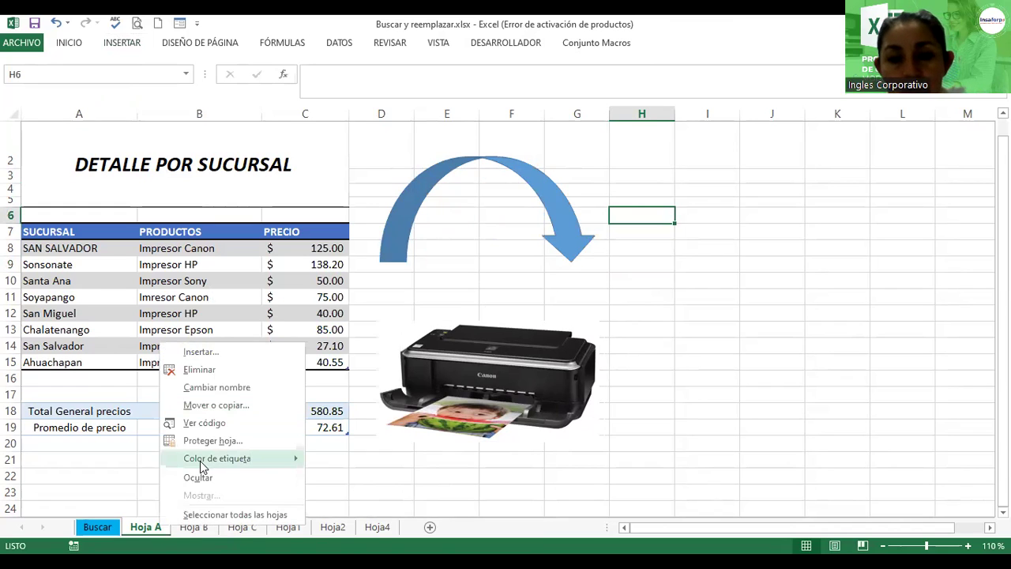
pyautogui.moveTo(204, 465)
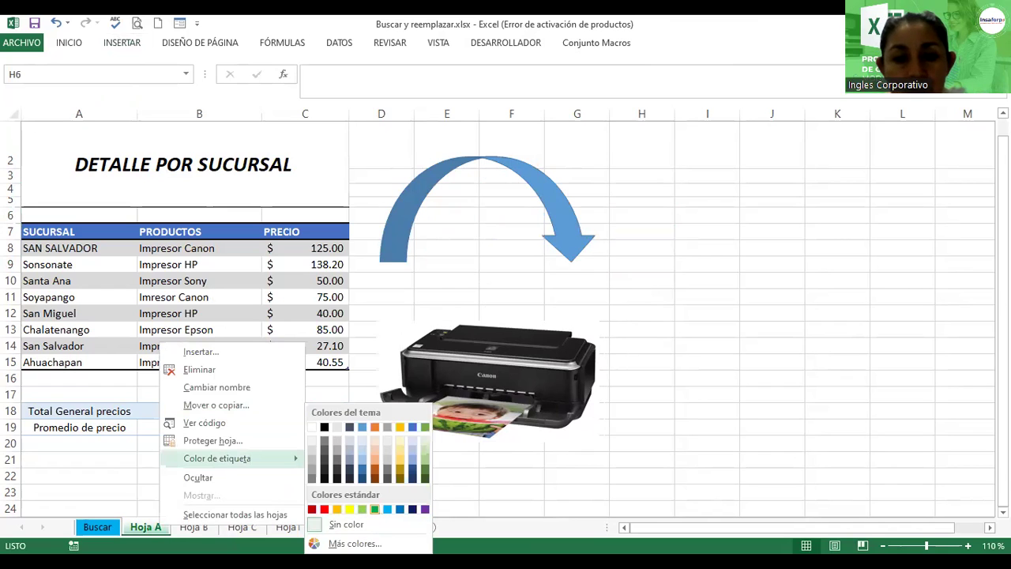
pyautogui.doubleClick(142, 527)
pyautogui.write('Factura')
pyautogui.press('Return')
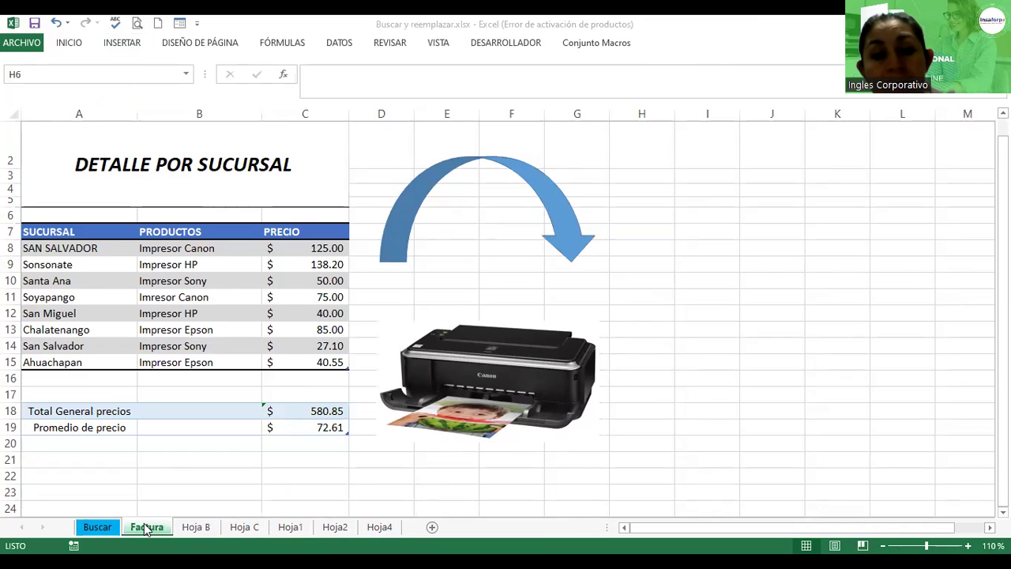
pyautogui.click(199, 528)
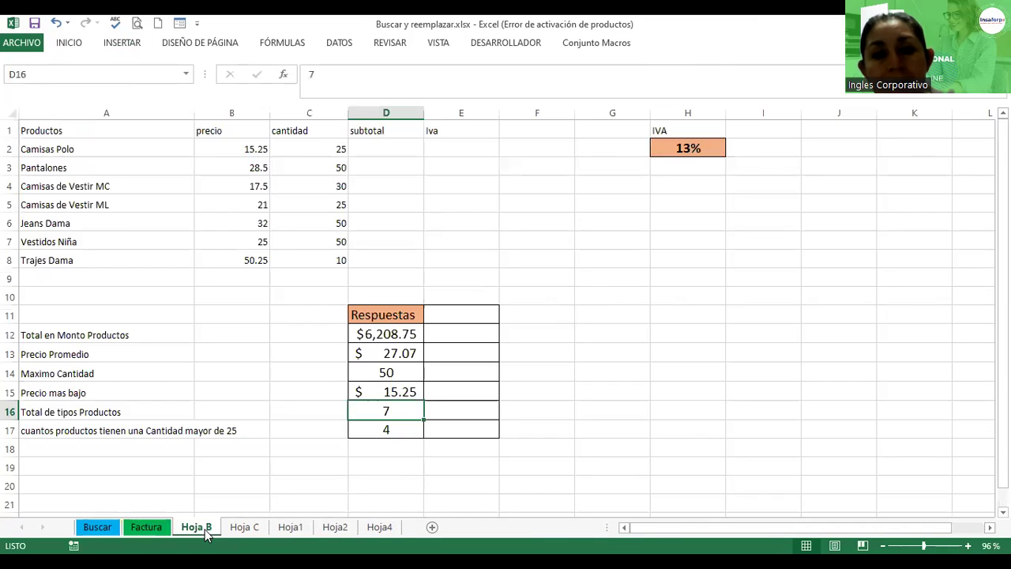
pyautogui.click(169, 528)
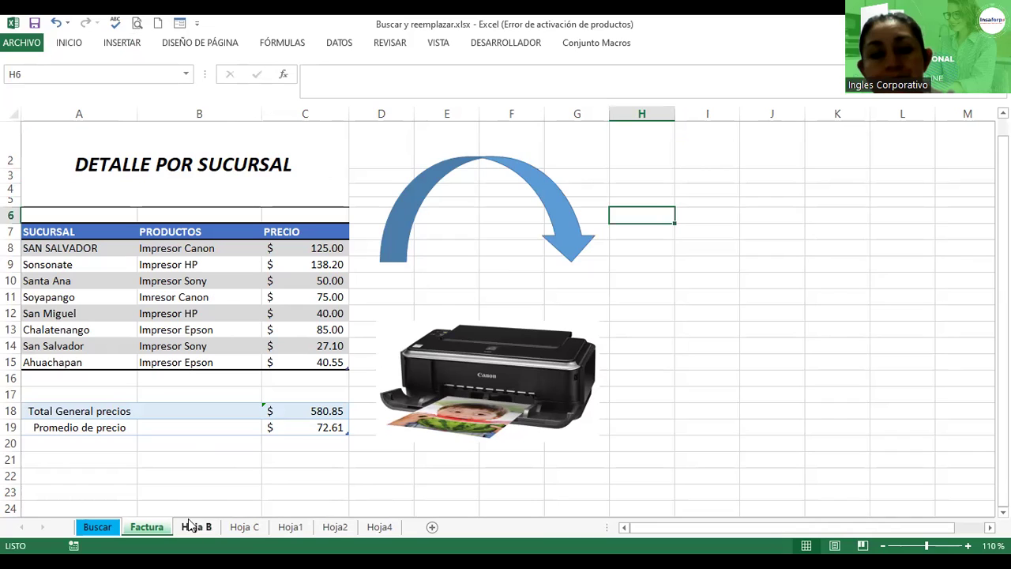
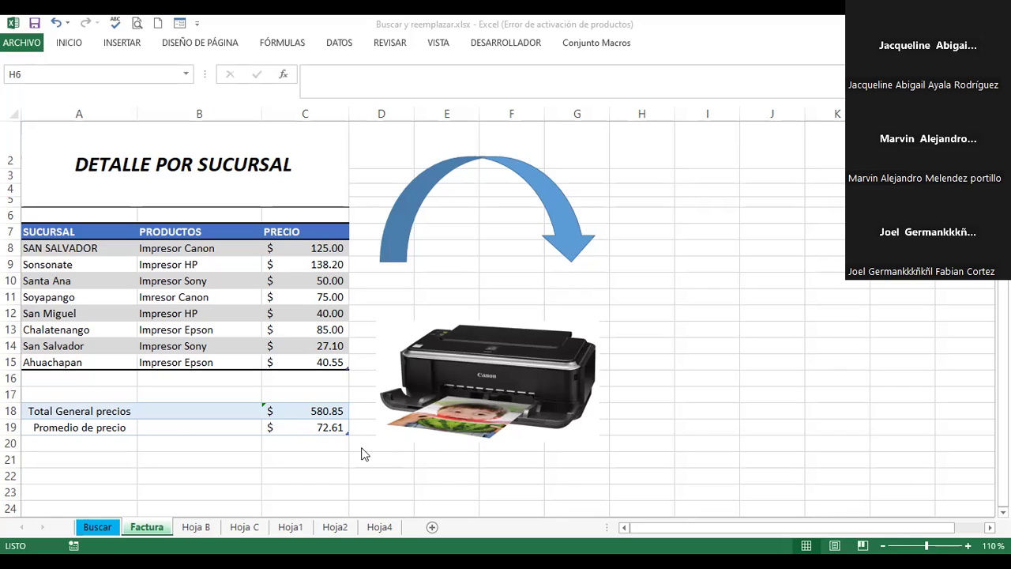
# - Switch to the Hoja B sheet with the product price table and Respuestas answers
pyautogui.click(195, 528)
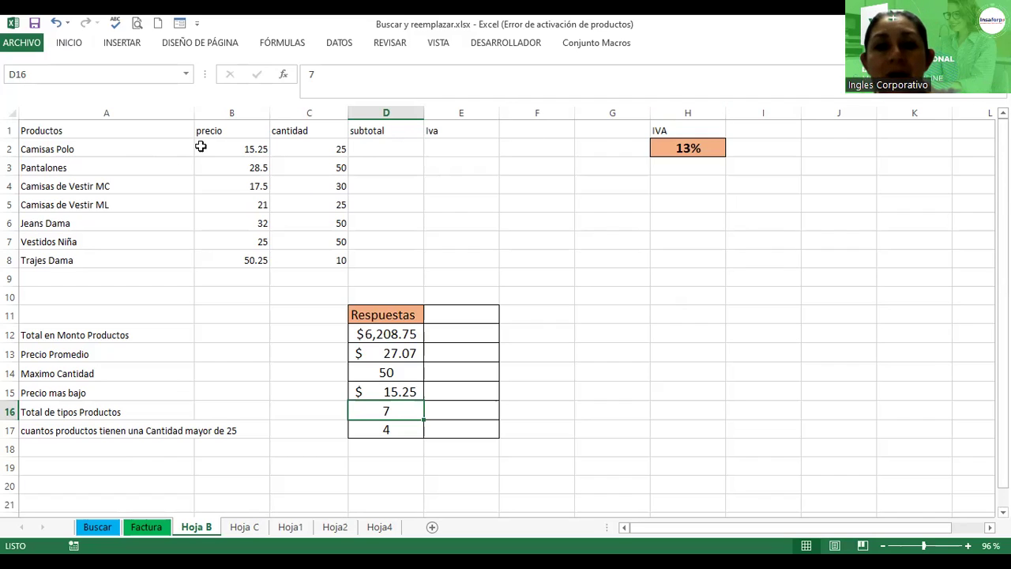
# - Apply Accounting currency format to the prices in B2:B8
pyautogui.click(240, 150)
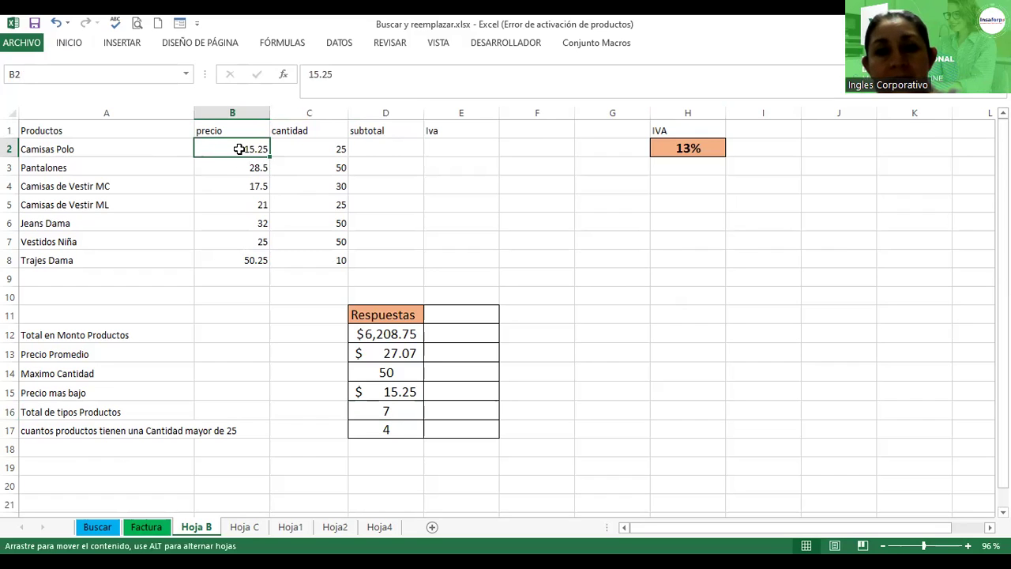
pyautogui.hotkey('shift', 'Down')
pyautogui.hotkey('shift', 'Down')
pyautogui.hotkey('shift', 'Down')
pyautogui.hotkey('shift', 'Down')
pyautogui.hotkey('shift', 'Down')
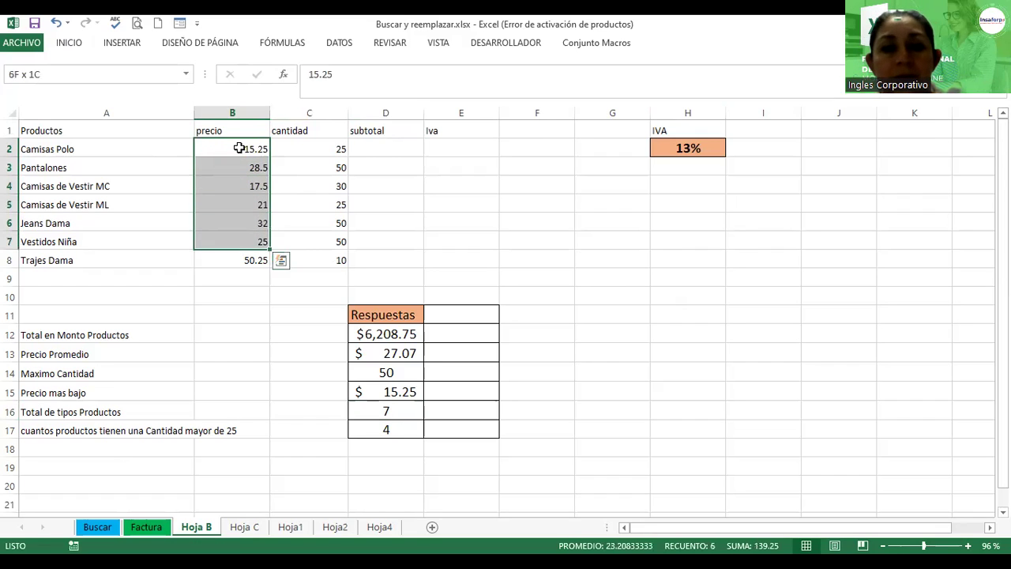
pyautogui.hotkey('shift', 'Down')
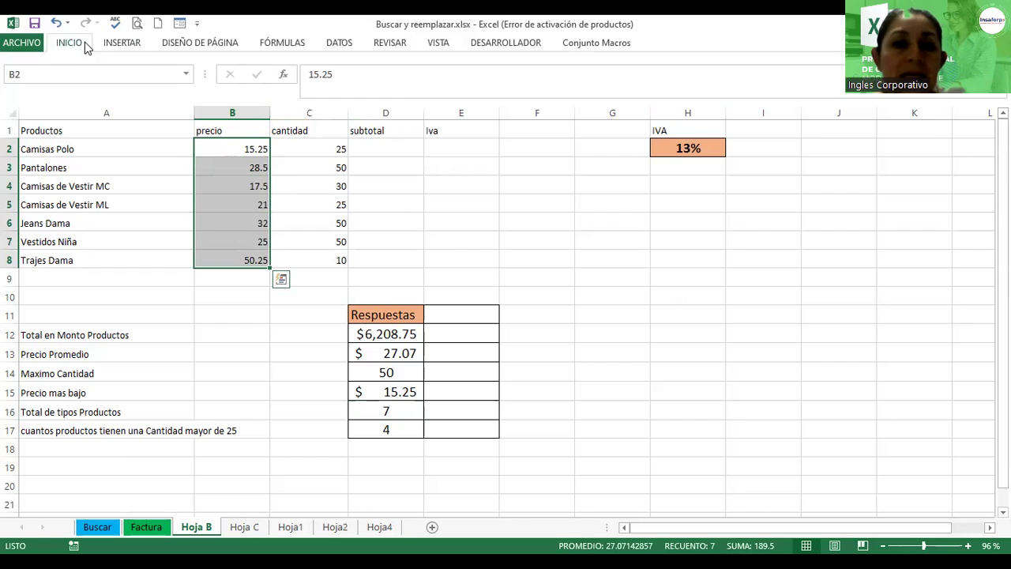
pyautogui.click(83, 44)
pyautogui.click(439, 92)
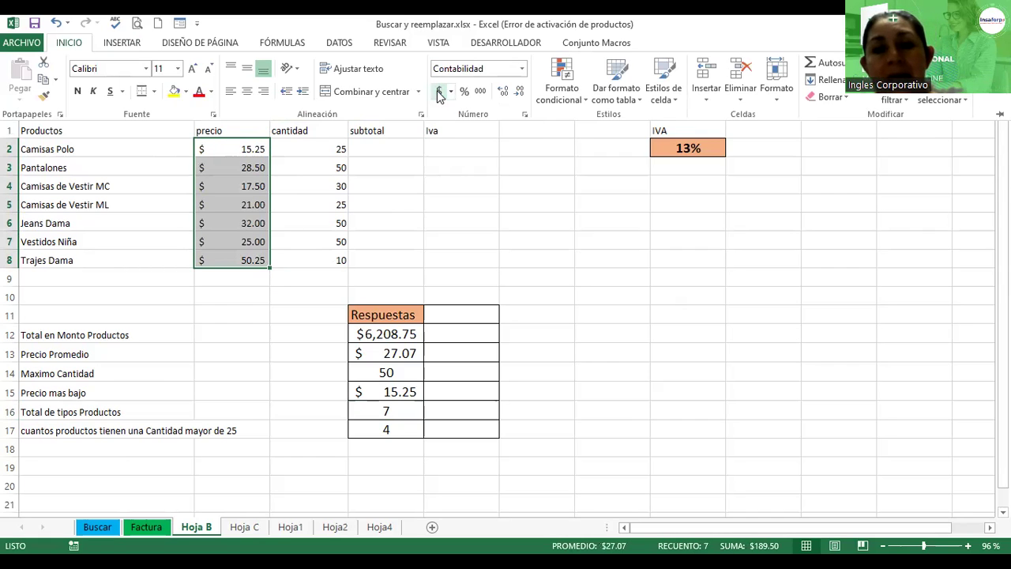
# - Zoom the sheet in to 130% and select cell D2
pyautogui.hotkey('ctrl', 'F1')
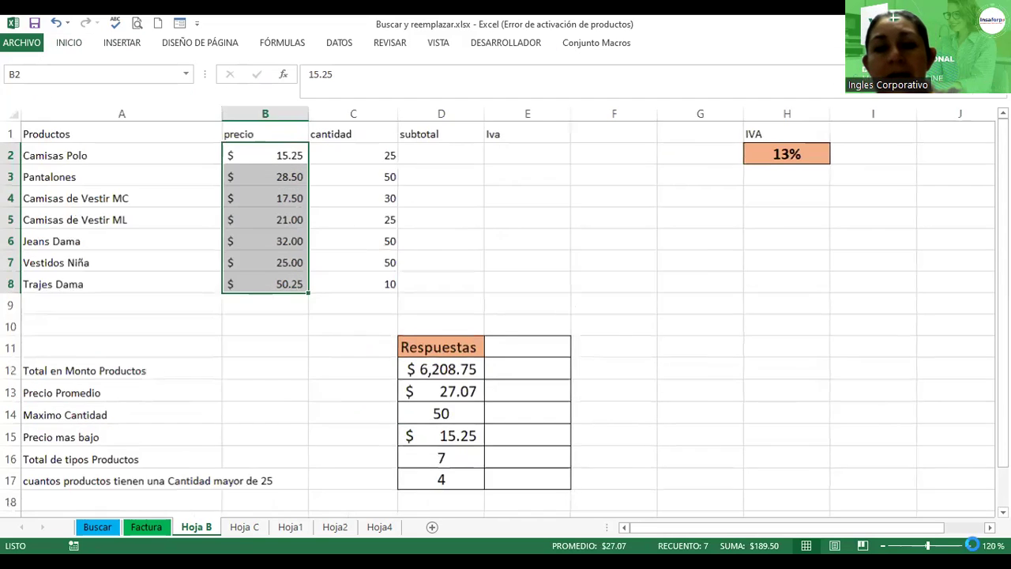
pyautogui.scroll(3, 505, 316)
pyautogui.scroll(1, 506, 316)
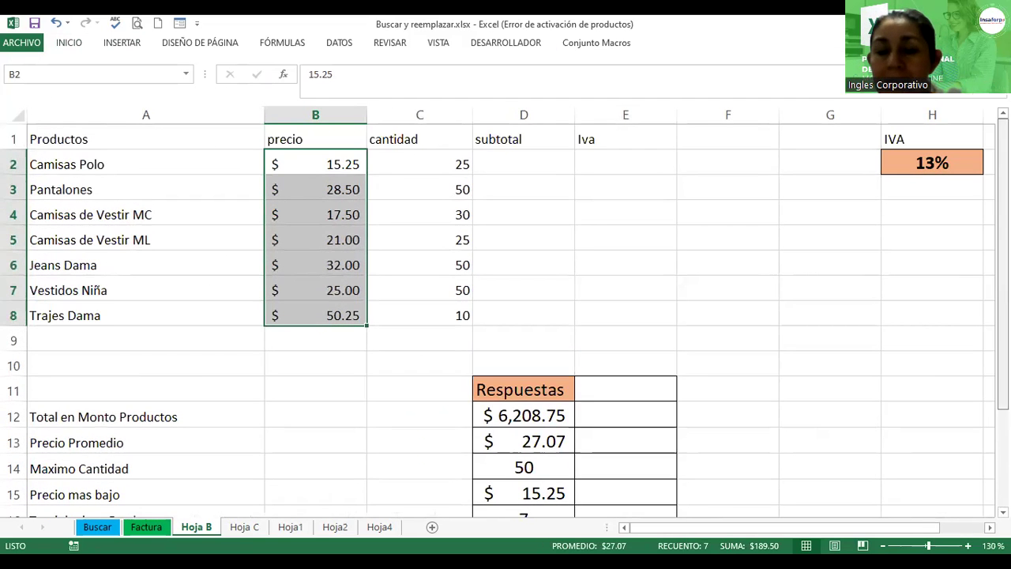
pyautogui.click(498, 165)
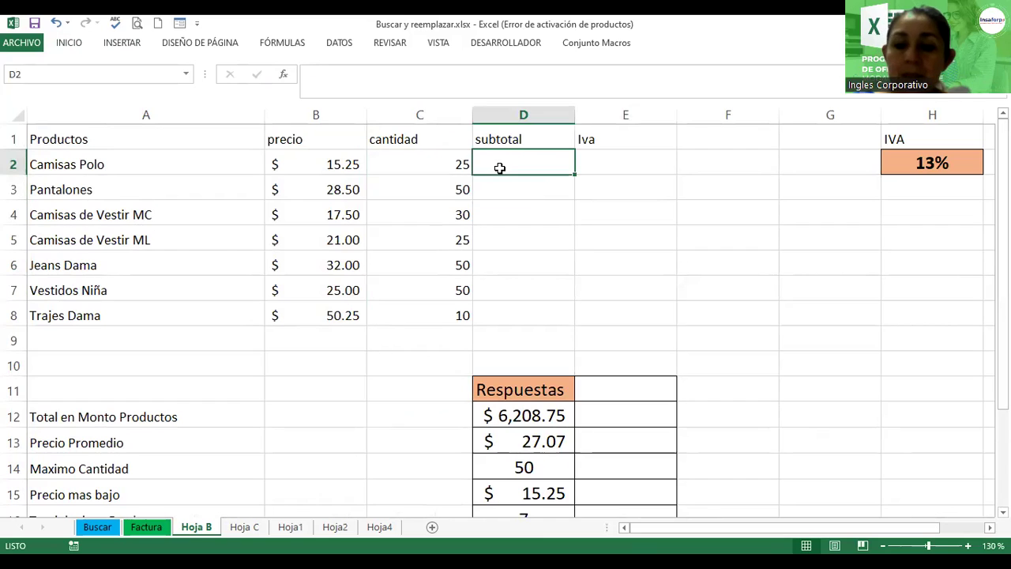
# - Enter the subtotal formula =B2*C2 in D2
pyautogui.write('=')
pyautogui.click(333, 165)
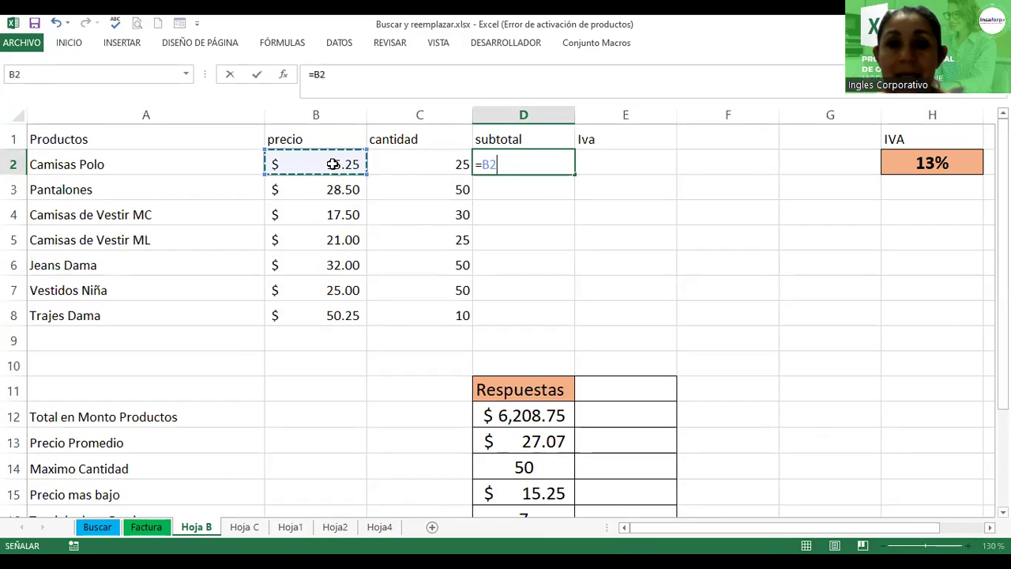
pyautogui.write('+')
pyautogui.press('BackSpace')
pyautogui.write('*')
pyautogui.click(409, 164)
pyautogui.press('Return')
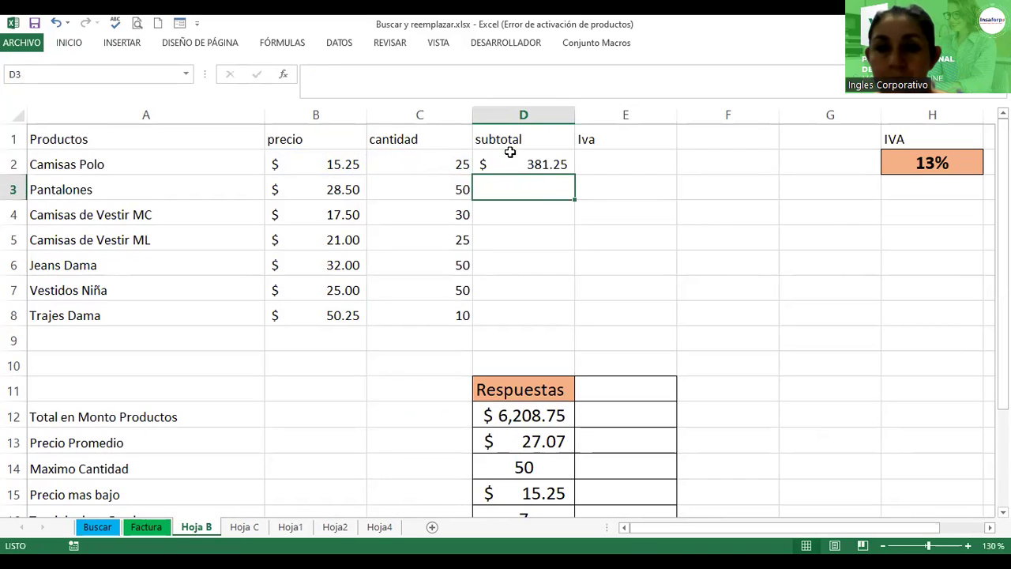
# - Fill the subtotal formula down to D8 and check D2's formula
pyautogui.click(510, 160)
pyautogui.moveTo(575, 173); pyautogui.dragTo(584, 316)
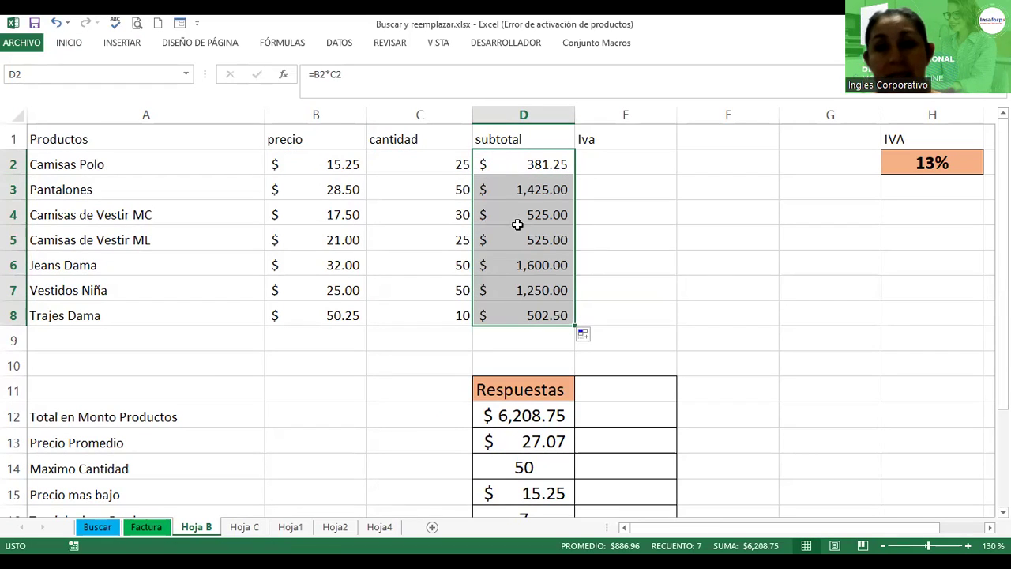
pyautogui.doubleClick(548, 160)
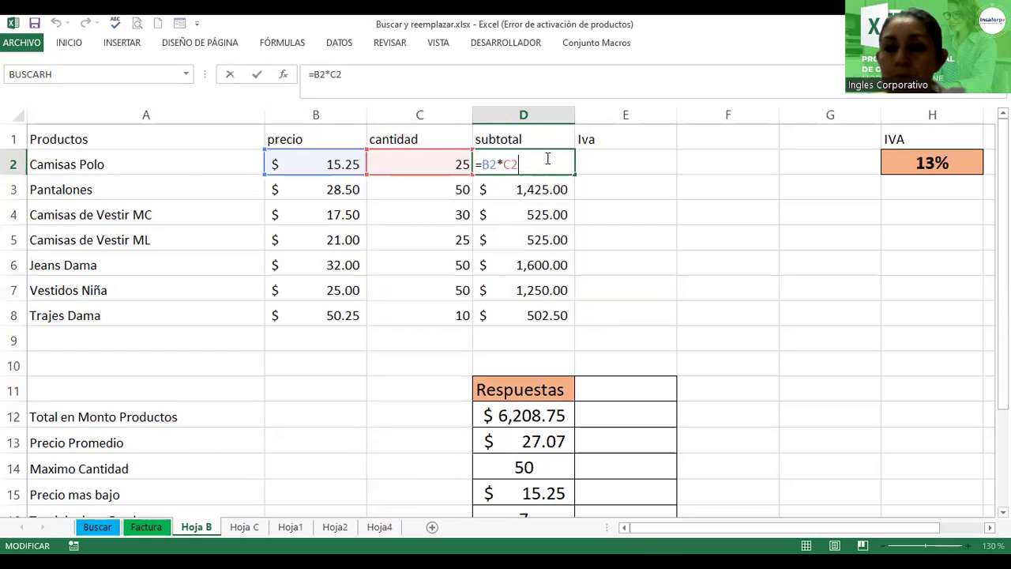
pyautogui.press('Return')
# - Build the Iva formula =D2*$H$2 in E2, with H2 absolute
pyautogui.click(618, 162)
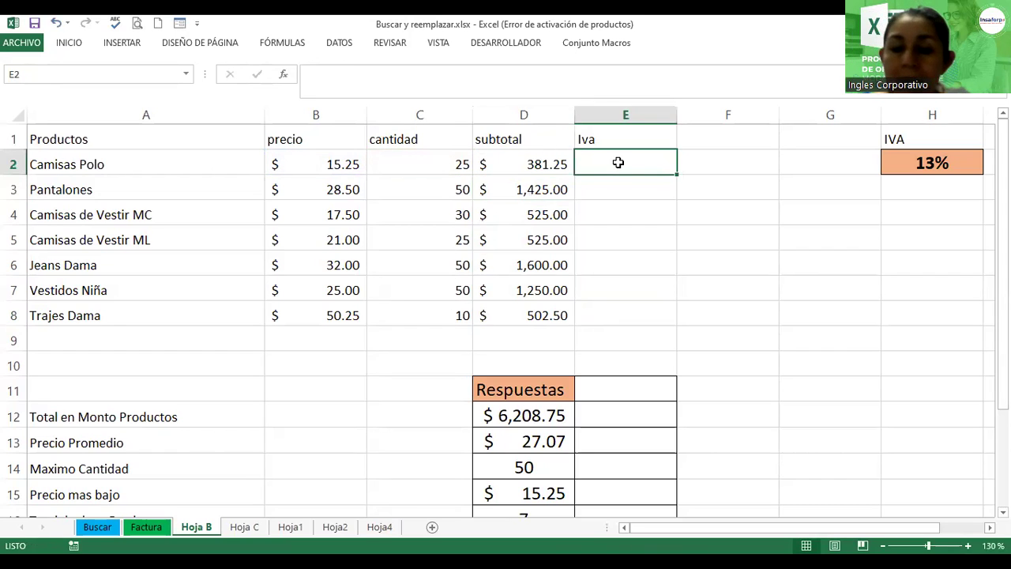
pyautogui.write('=')
pyautogui.click(553, 164)
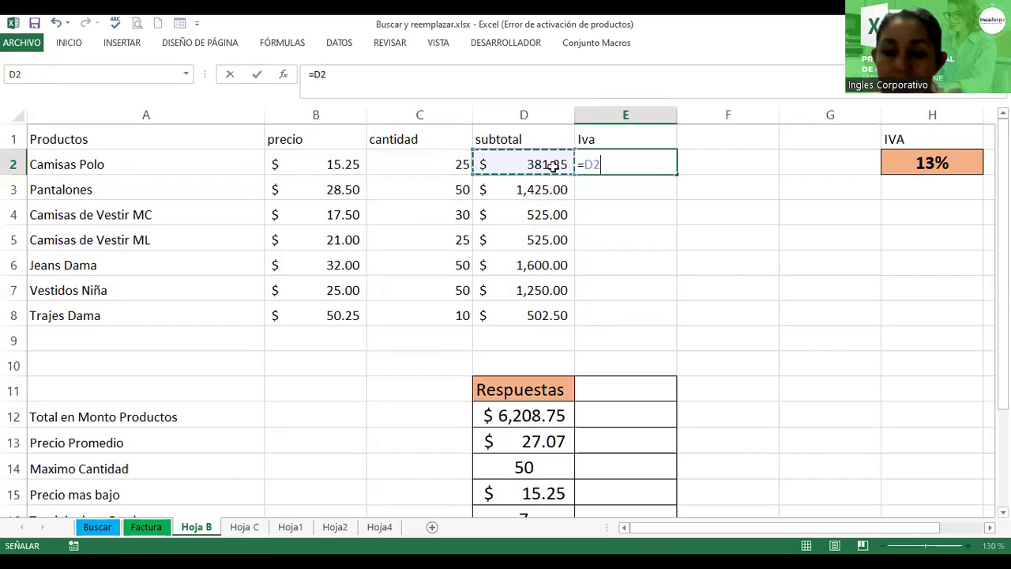
pyautogui.write('+')
pyautogui.press('BackSpace')
pyautogui.write('*')
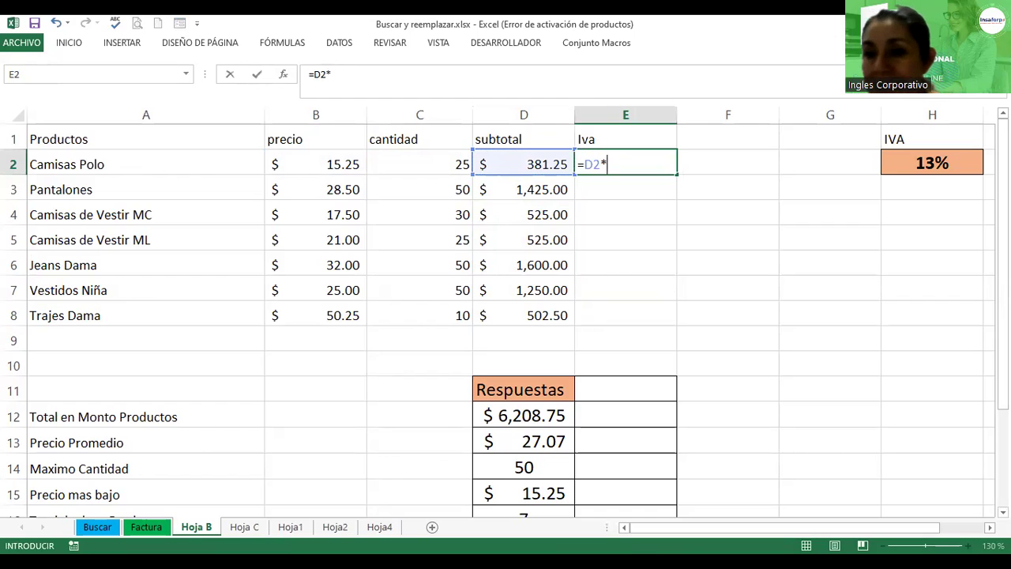
pyautogui.click(936, 166)
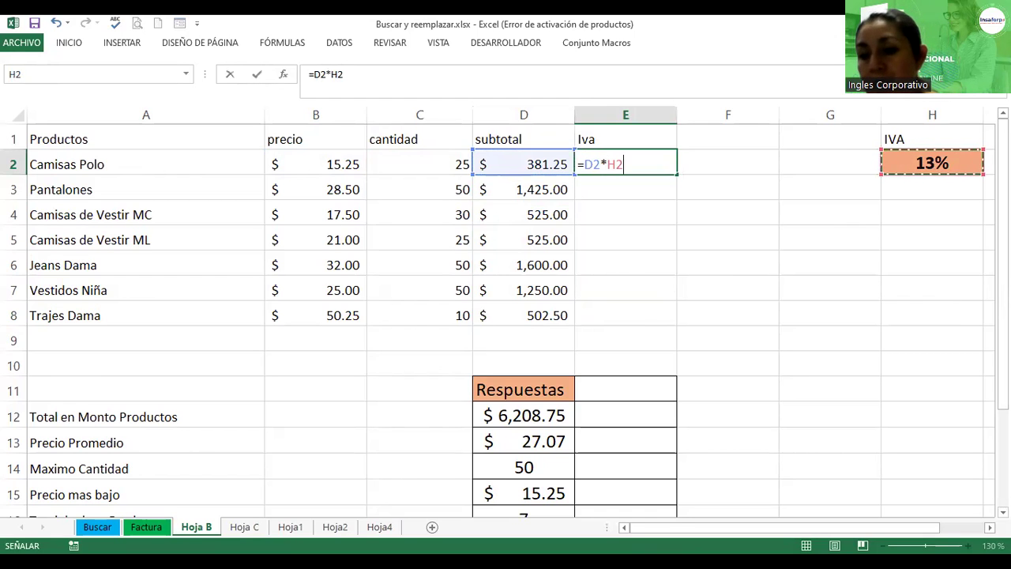
pyautogui.hscroll(2, 553, 379)
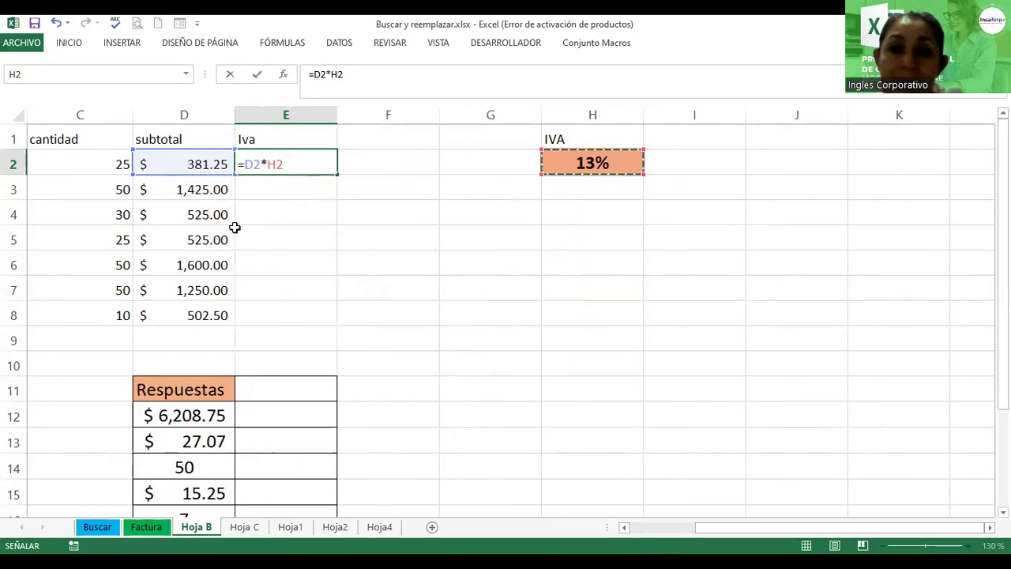
pyautogui.press('F2')
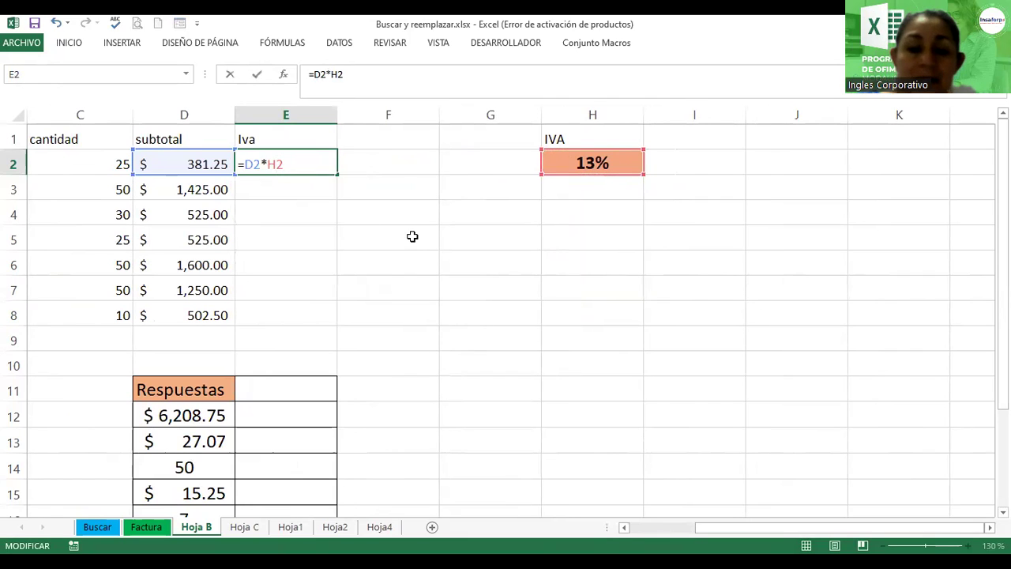
pyautogui.press('F4')
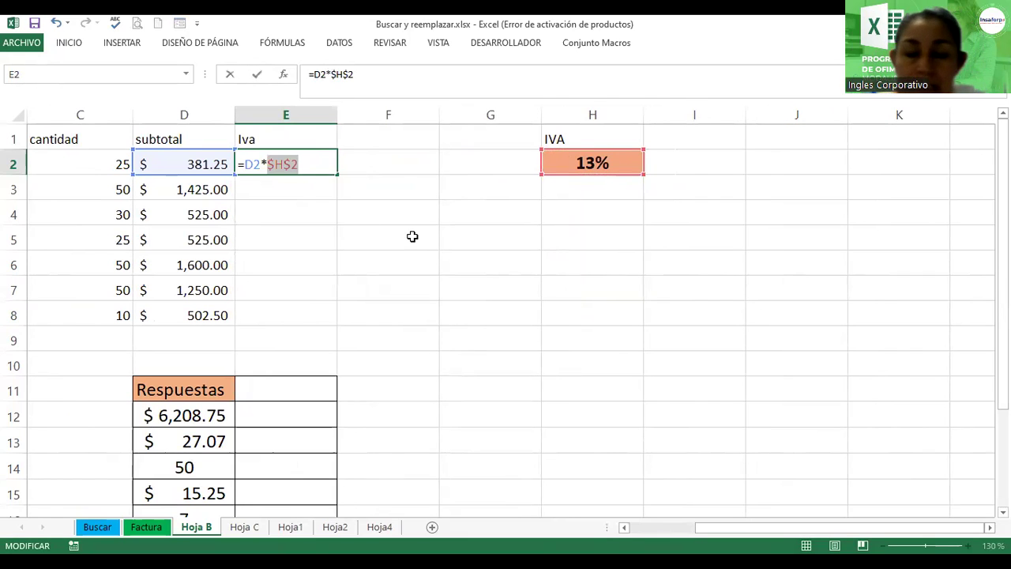
pyautogui.click(274, 164)
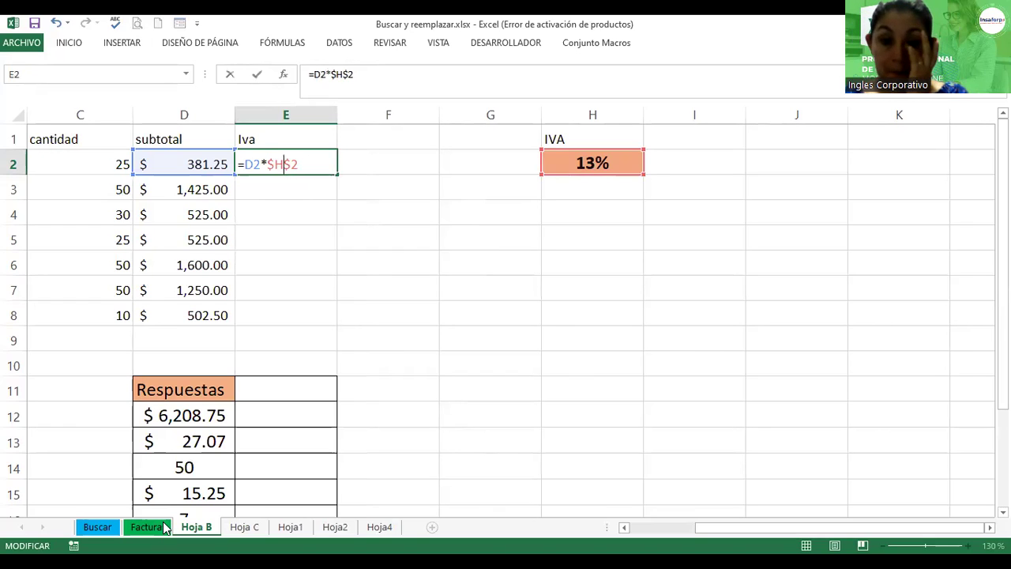
pyautogui.hotkey('alt', 'Tab')
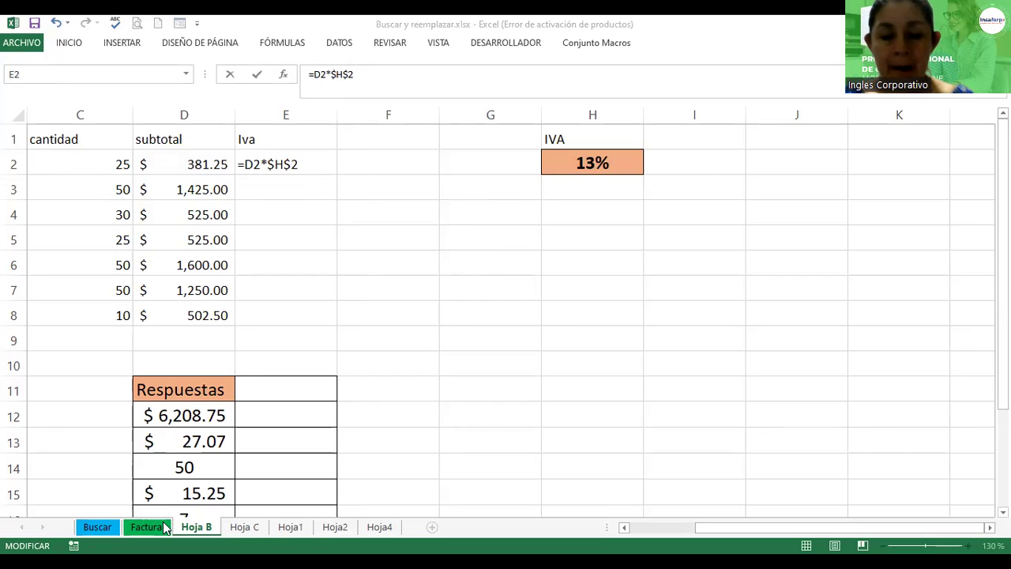
# - Confirm the Iva formula and fill it down through E8
pyautogui.doubleClick(305, 163)
pyautogui.press('Return')
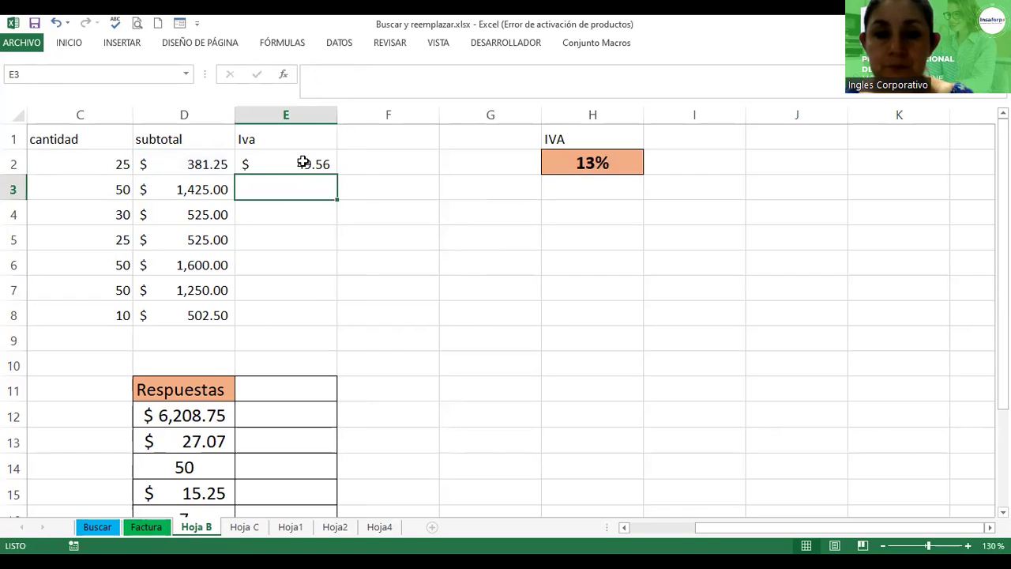
pyautogui.click(303, 163)
pyautogui.moveTo(338, 175); pyautogui.dragTo(349, 334)
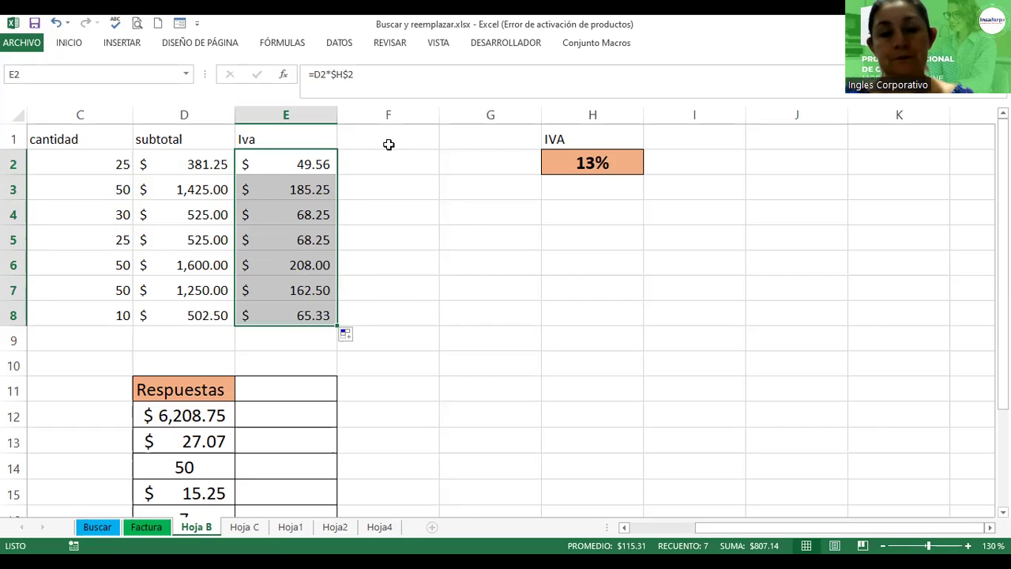
pyautogui.click(388, 144)
# - Add a 'Total' heading in F1 and enter =D2+E2 in F2
pyautogui.write('Total')
pyautogui.press('Return')
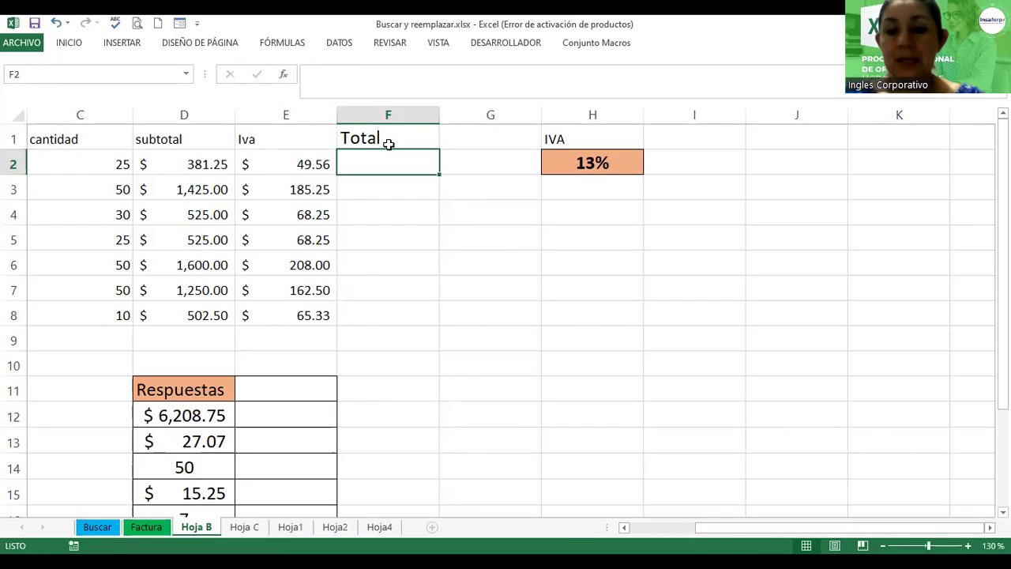
pyautogui.write('=')
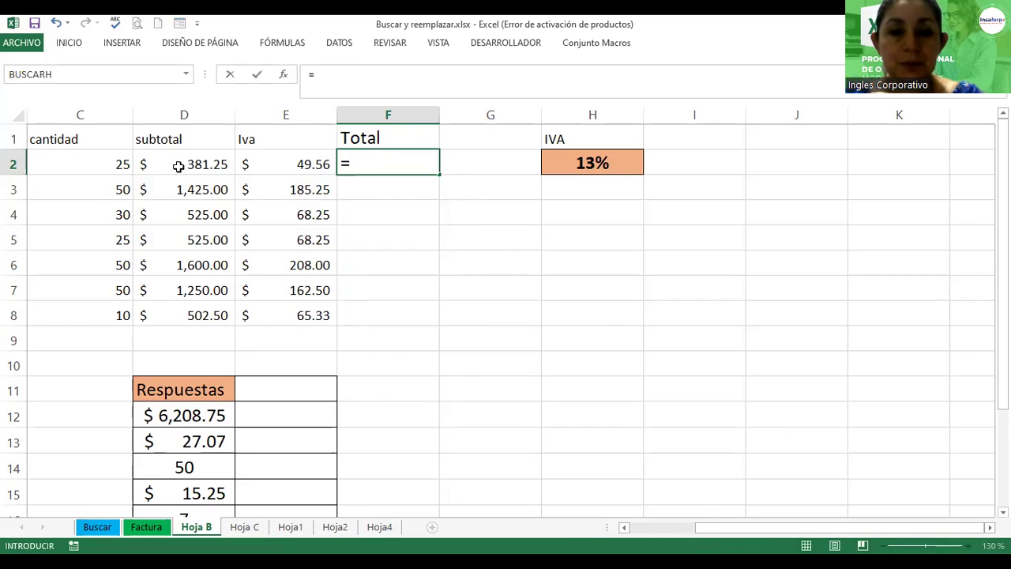
pyautogui.click(179, 166)
pyautogui.write('+')
pyautogui.click(273, 160)
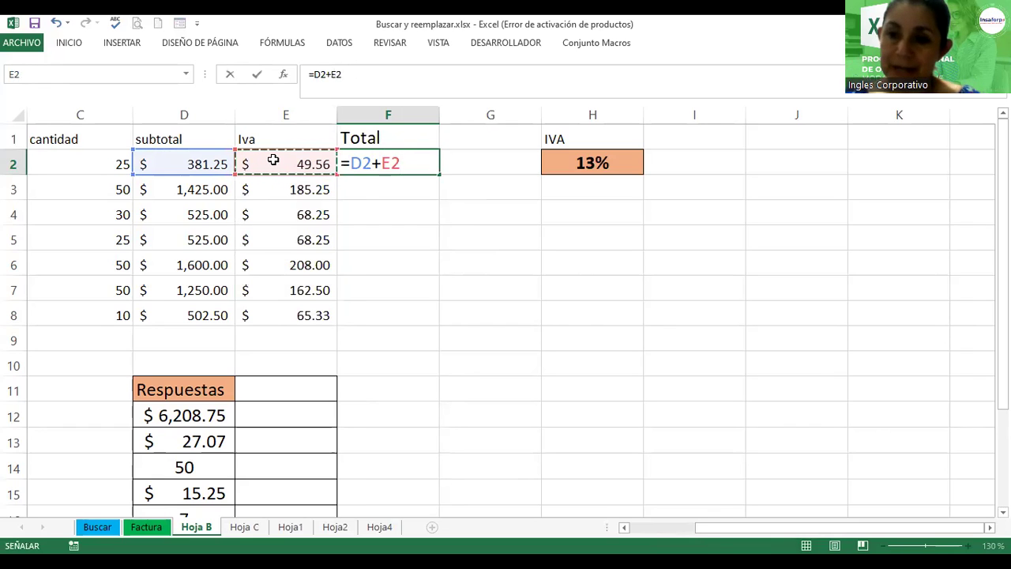
pyautogui.press('Return')
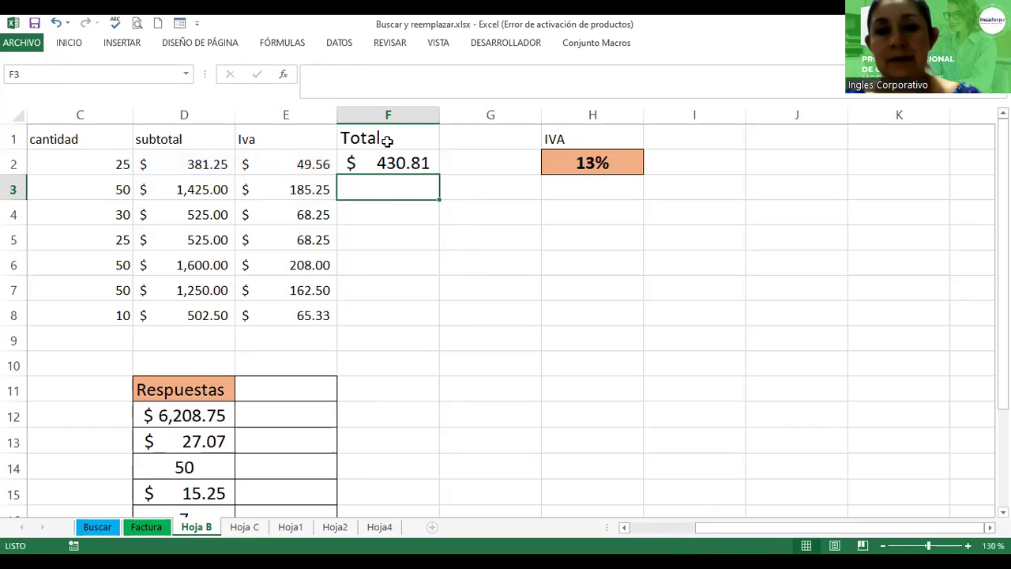
# - Fill the total formula down to F8 and set its font size to 12
pyautogui.click(378, 159)
pyautogui.moveTo(439, 173); pyautogui.dragTo(446, 332)
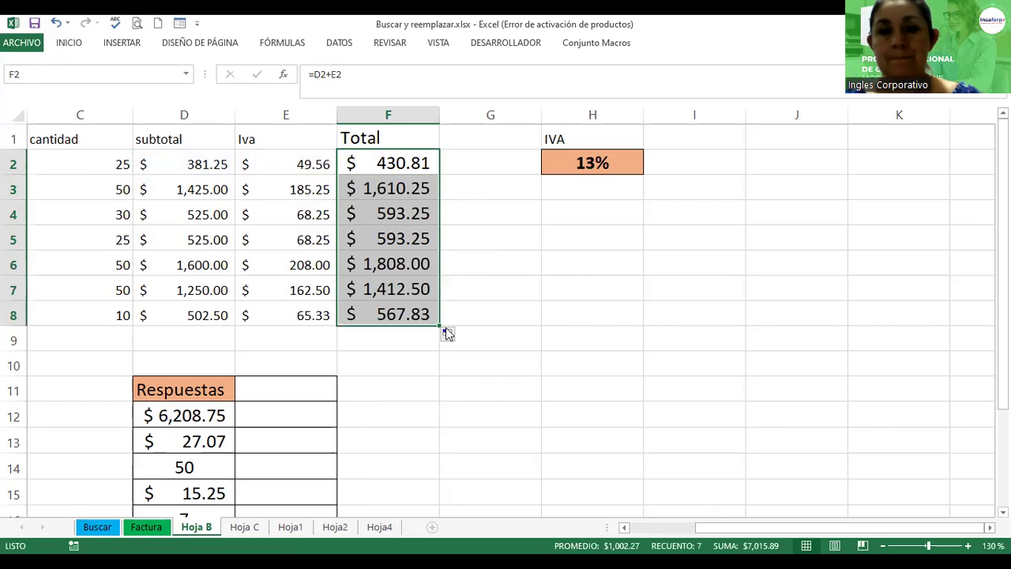
pyautogui.click(79, 44)
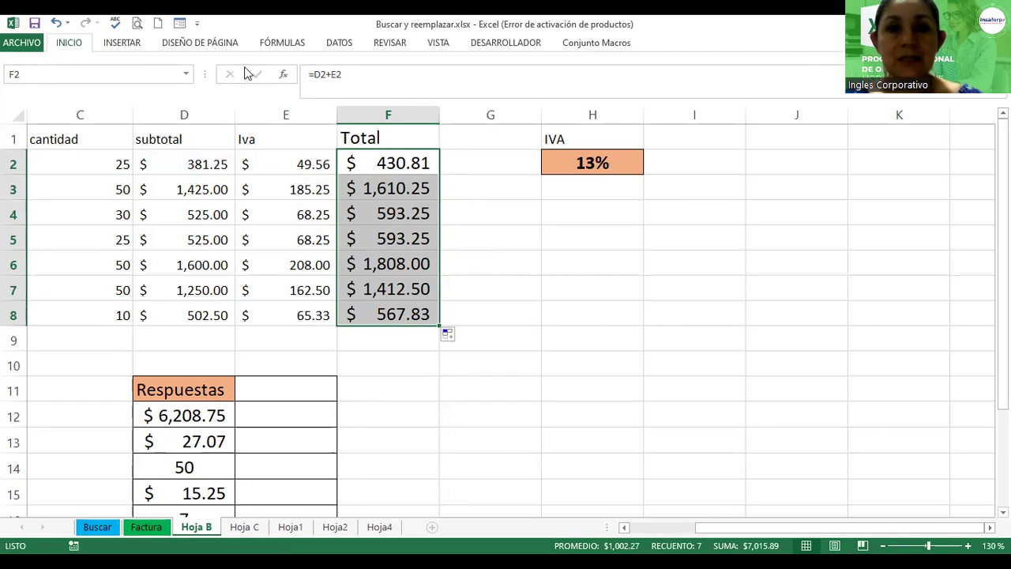
pyautogui.click(211, 69)
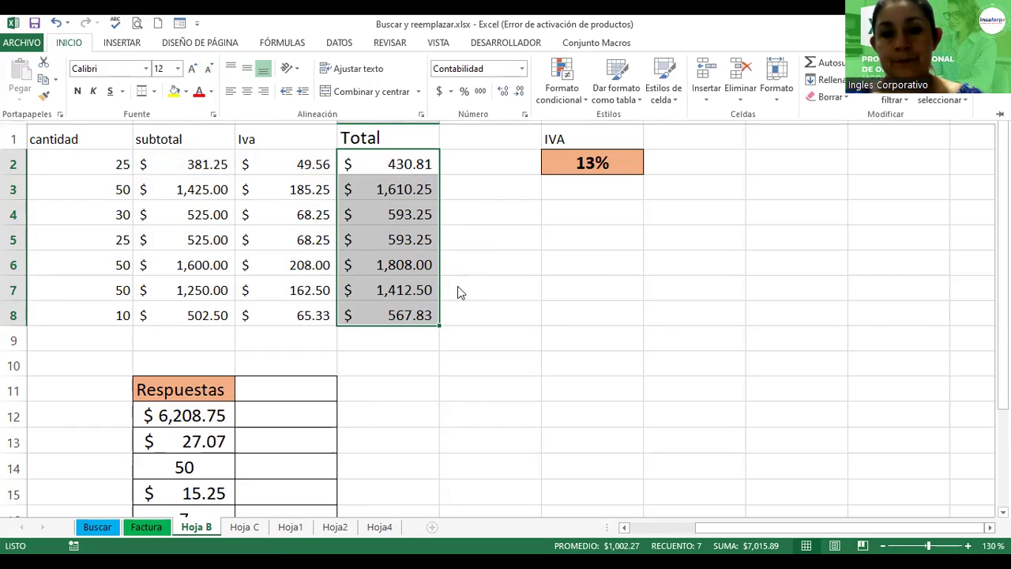
pyautogui.click(522, 335)
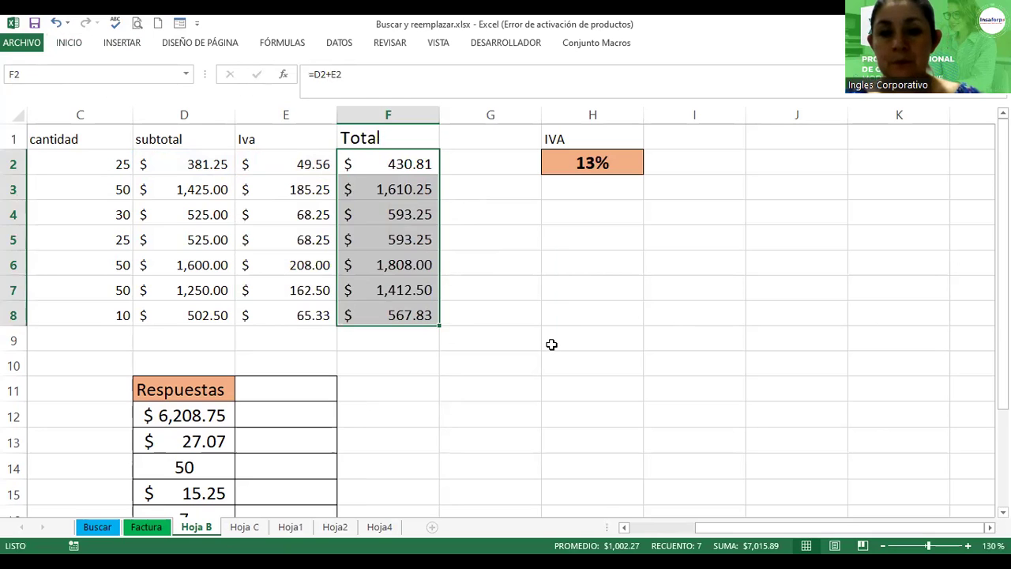
pyautogui.click(548, 342)
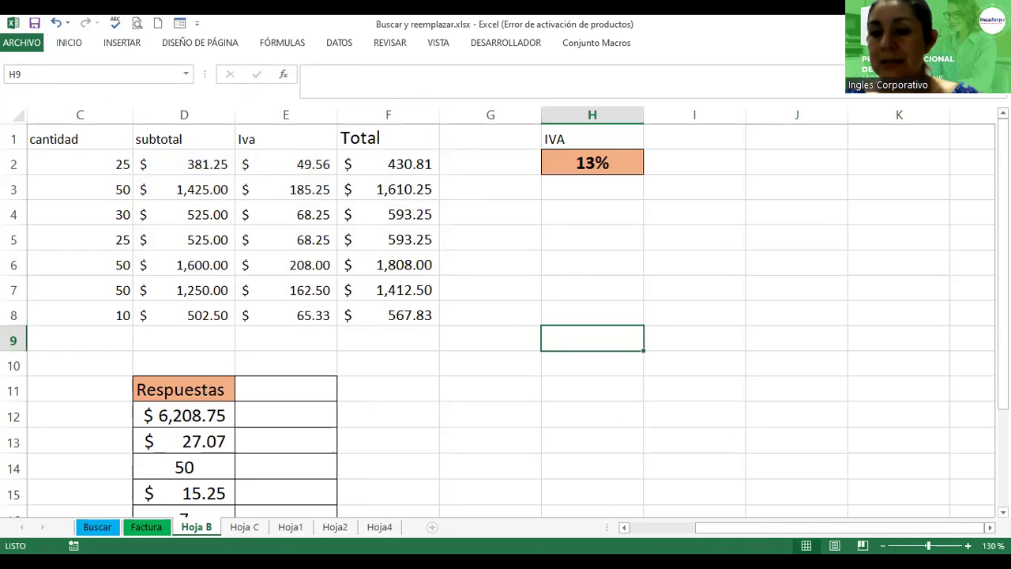
pyautogui.keyDown('ctrl'); pyautogui.scroll(-2, 145, 140); pyautogui.keyUp('ctrl')
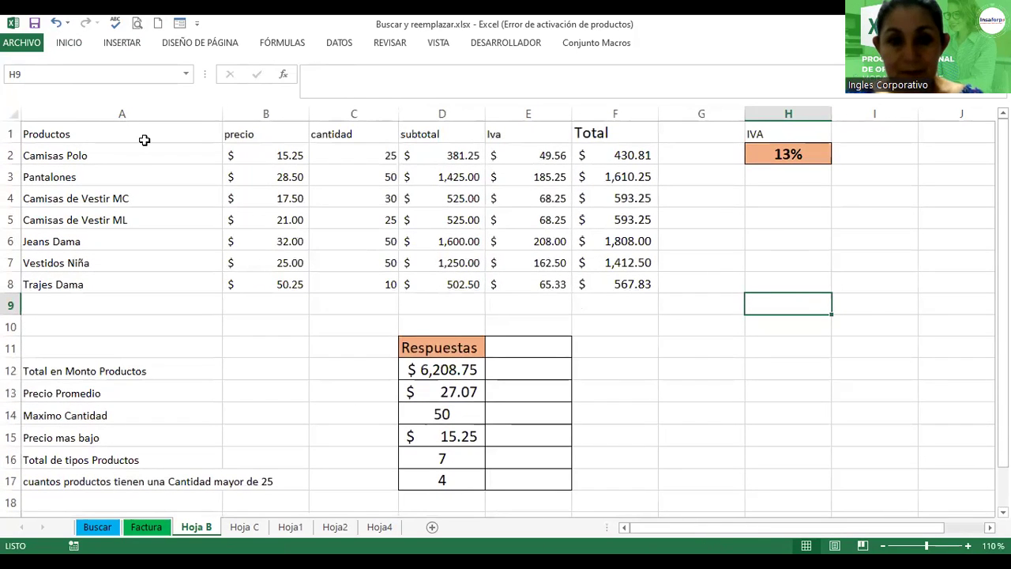
# - Format A1:F8 as a green-style table with headers and filter buttons turned off
pyautogui.moveTo(110, 130)
pyautogui.mouseDown()
pyautogui.moveTo(580, 243)
pyautogui.moveTo(596, 285)
pyautogui.mouseUp()
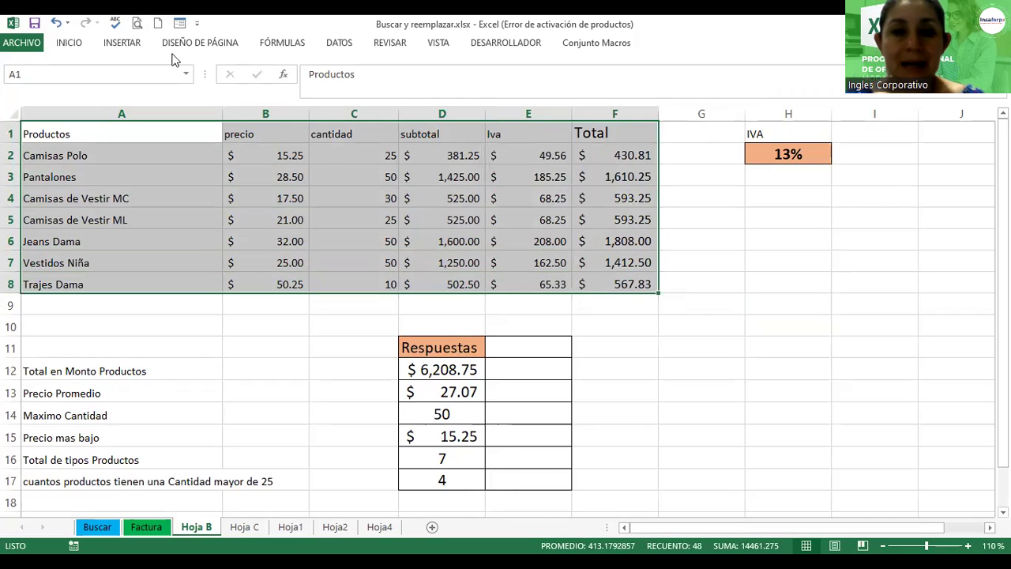
pyautogui.click(69, 42)
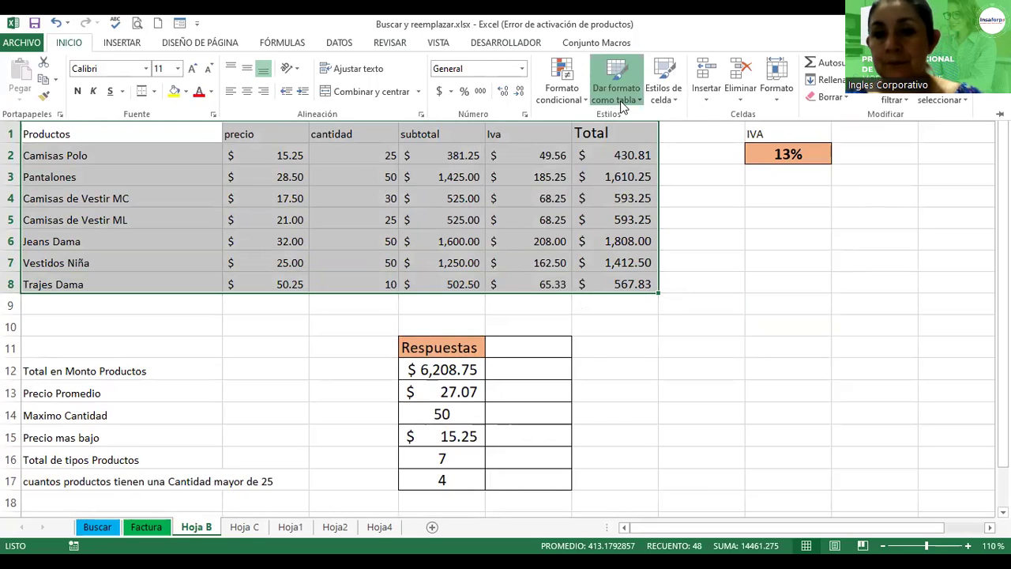
pyautogui.click(623, 102)
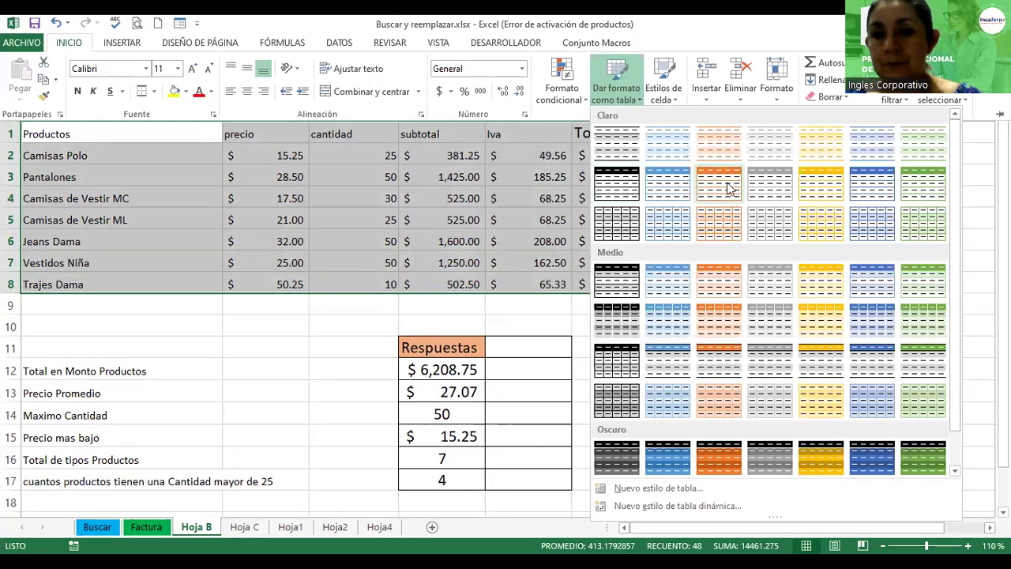
pyautogui.click(936, 185)
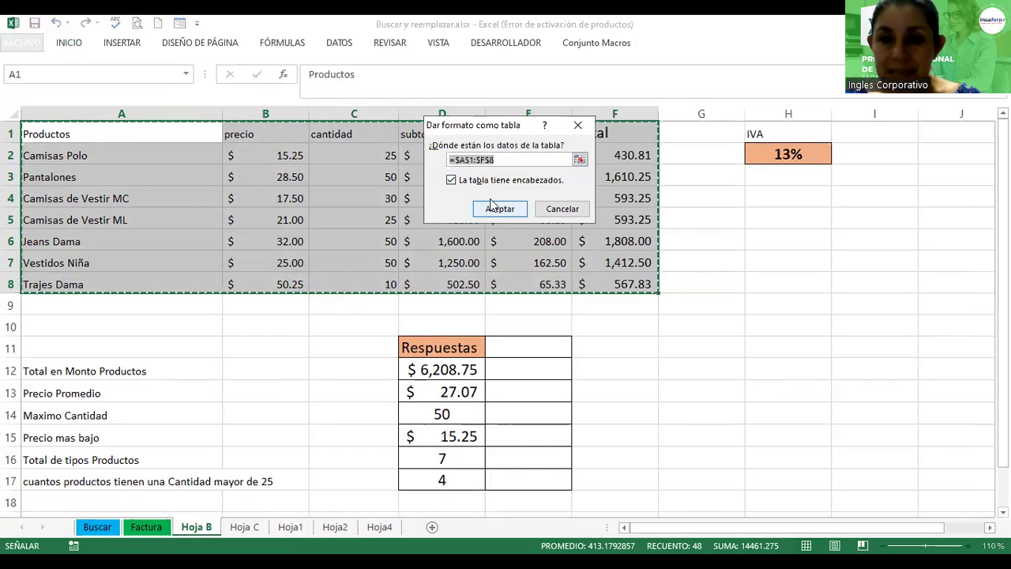
pyautogui.click(491, 207)
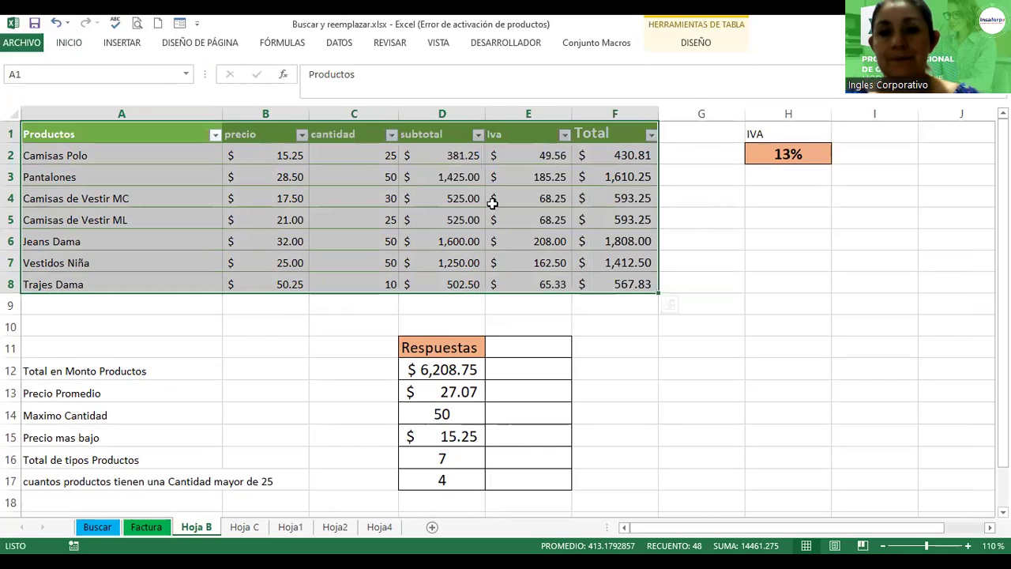
pyautogui.click(689, 49)
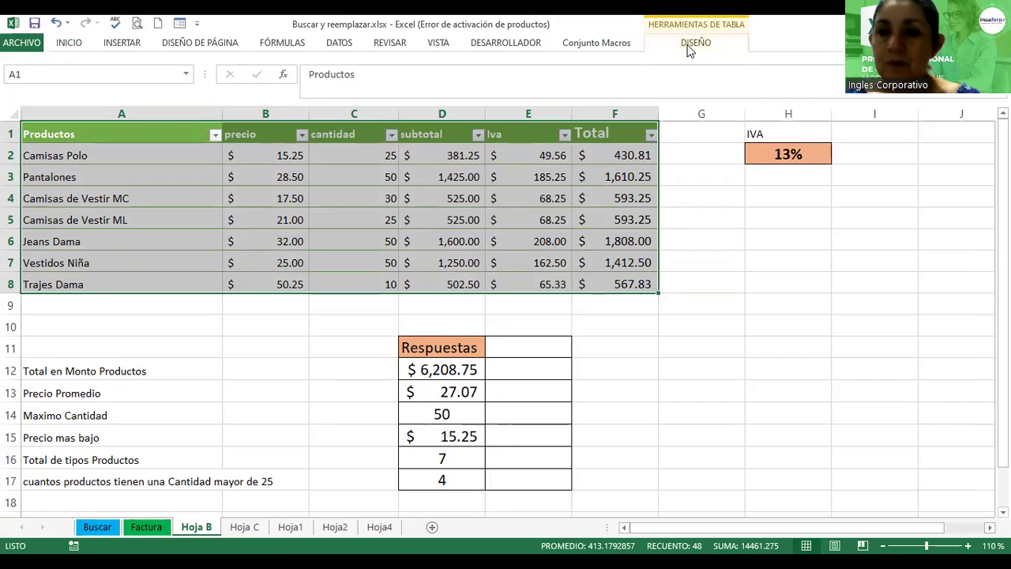
pyautogui.click(678, 63)
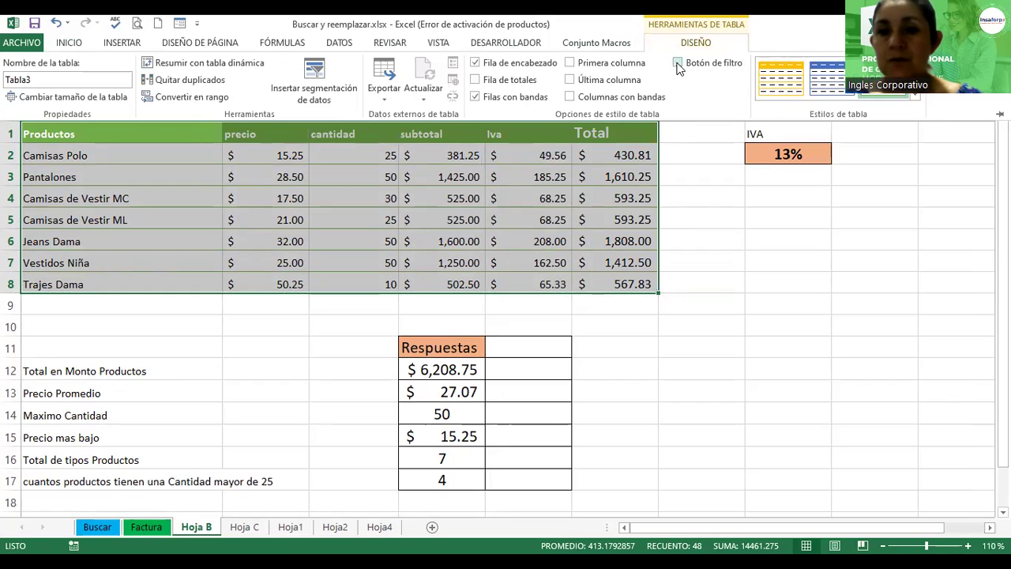
# - Change the B1 header from 'precio' to 'Precio'
pyautogui.click(713, 244)
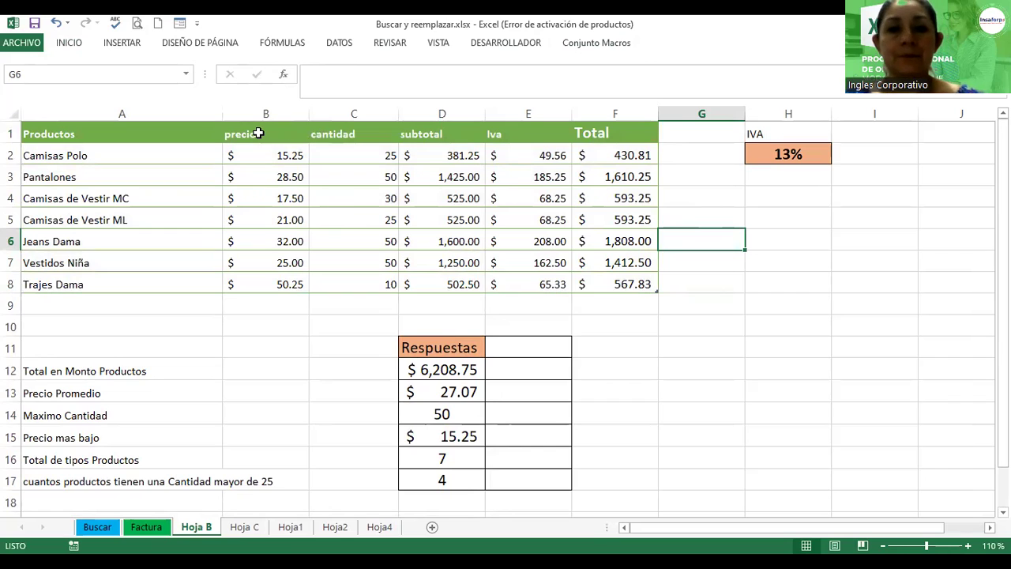
pyautogui.click(262, 134)
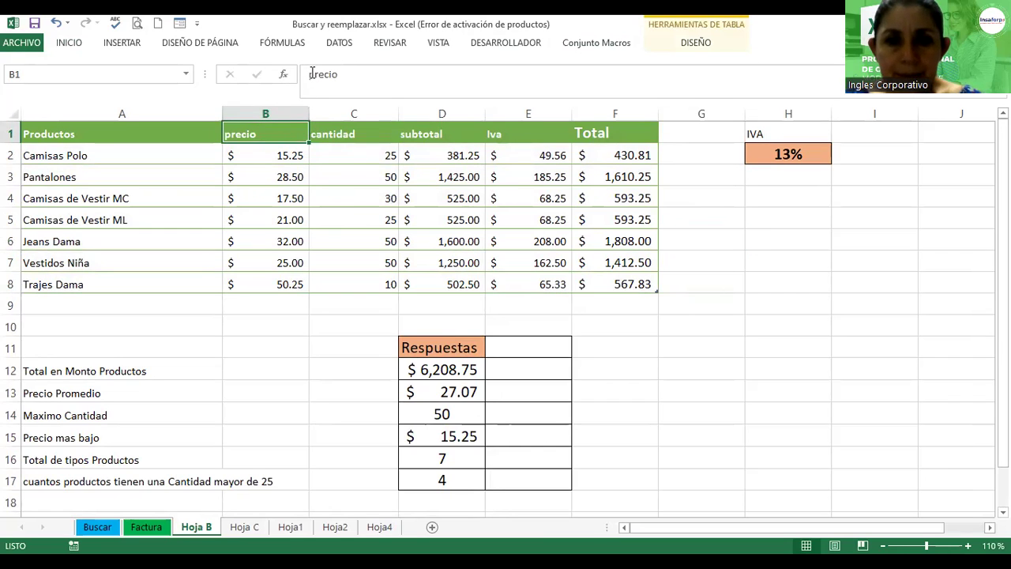
pyautogui.click(390, 96)
pyautogui.press('Home')
pyautogui.press('Delete')
pyautogui.write('P')
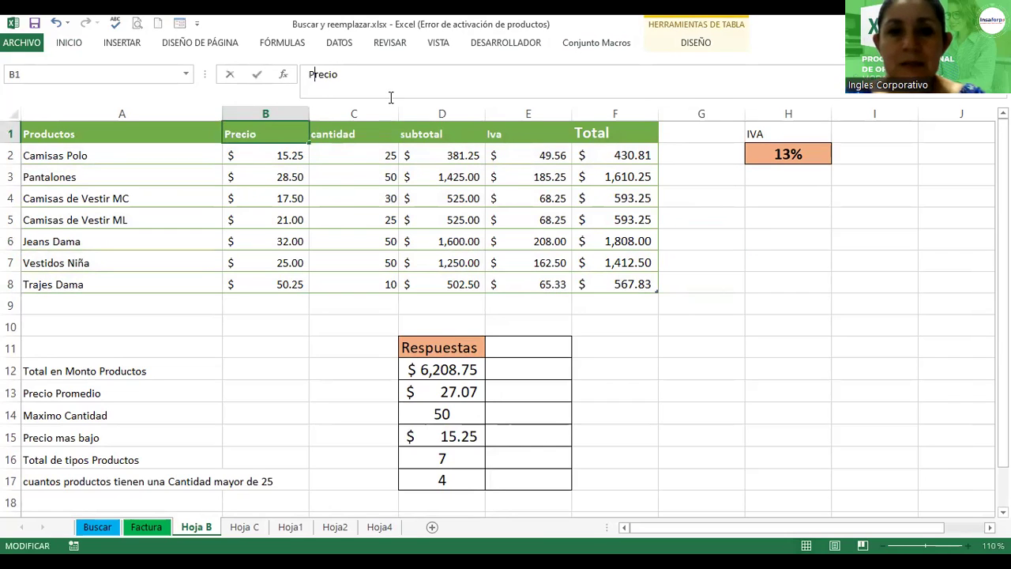
pyautogui.click(365, 140)
# - Change the C1 header from 'cantidad' to 'Cantidad'
pyautogui.click(339, 72)
pyautogui.press('Home')
pyautogui.press('Delete')
pyautogui.write('C')
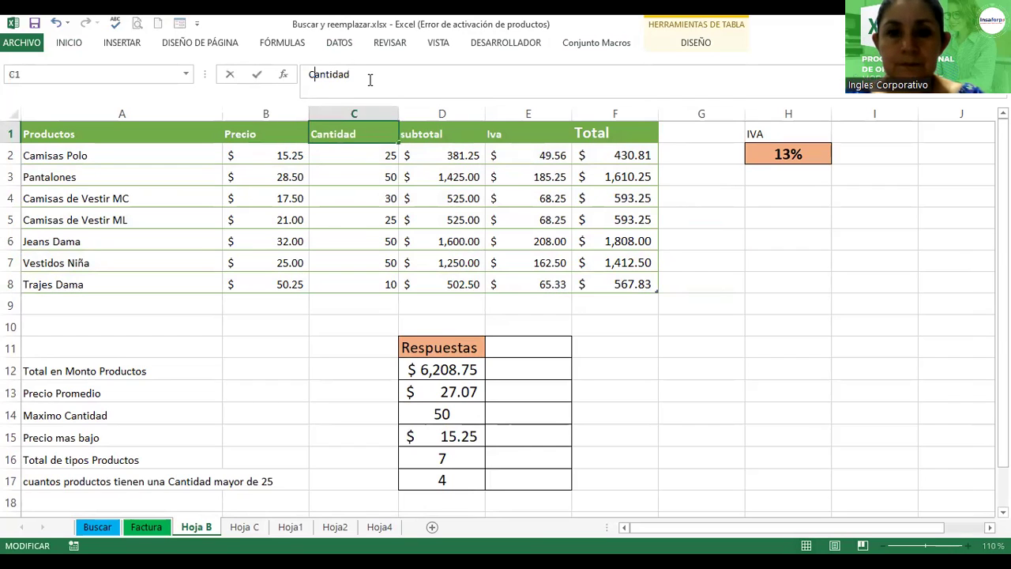
pyautogui.click(412, 138)
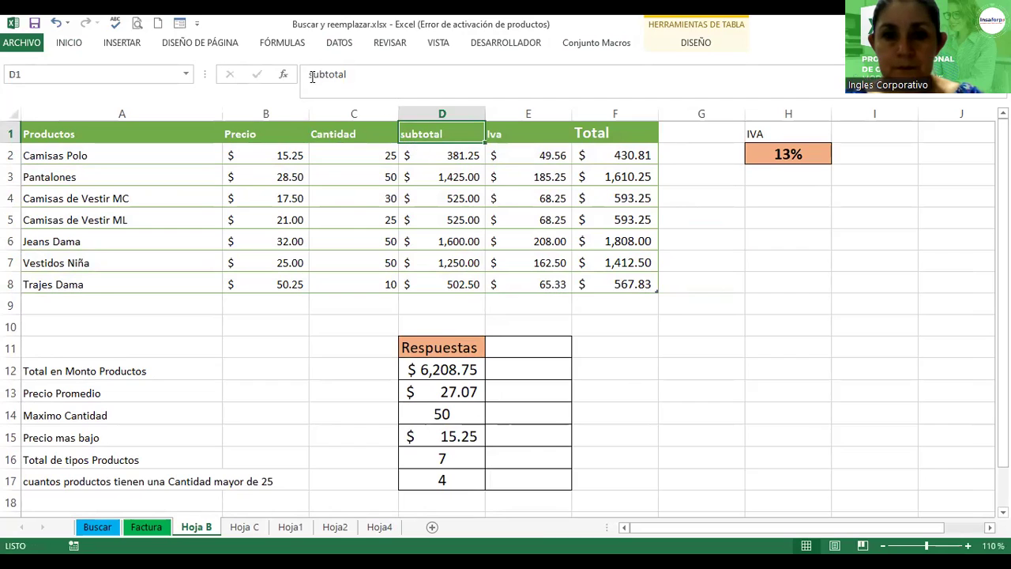
# - Change the D1 header from 'subtotal' to 'Subtotal'
pyautogui.click(368, 91)
pyautogui.press('Home')
pyautogui.press('Delete')
pyautogui.write('S')
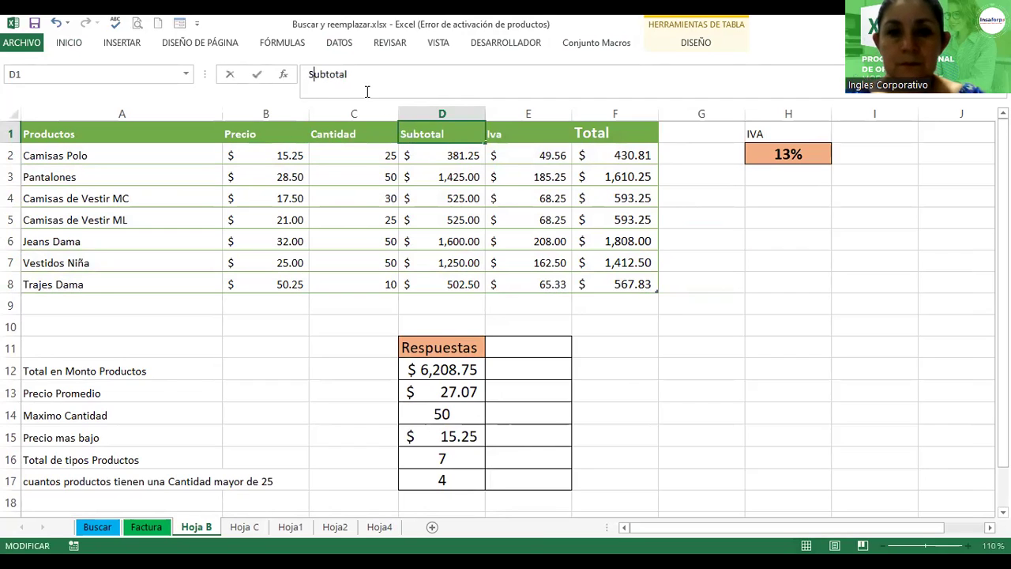
pyautogui.click(521, 180)
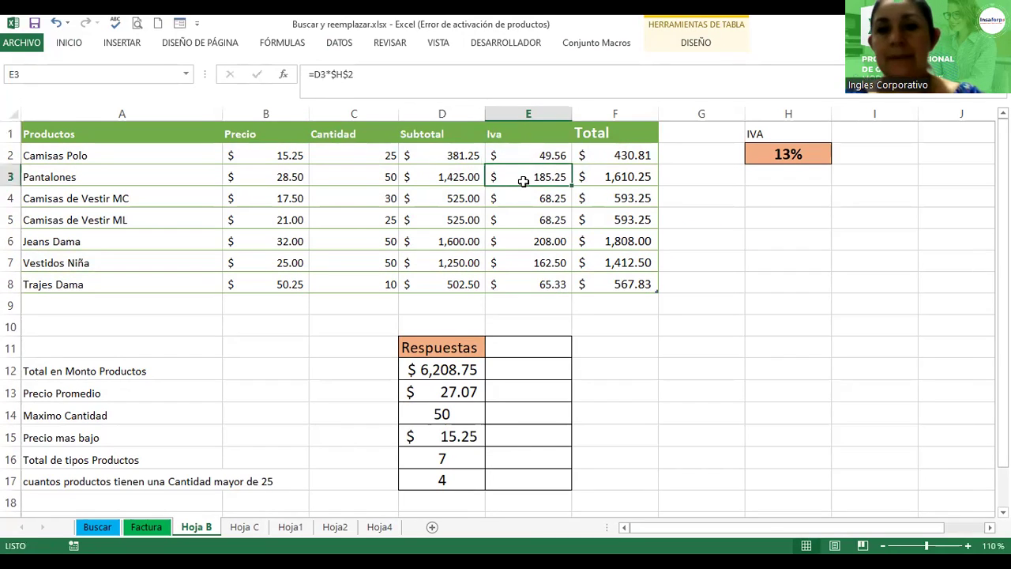
pyautogui.click(741, 215)
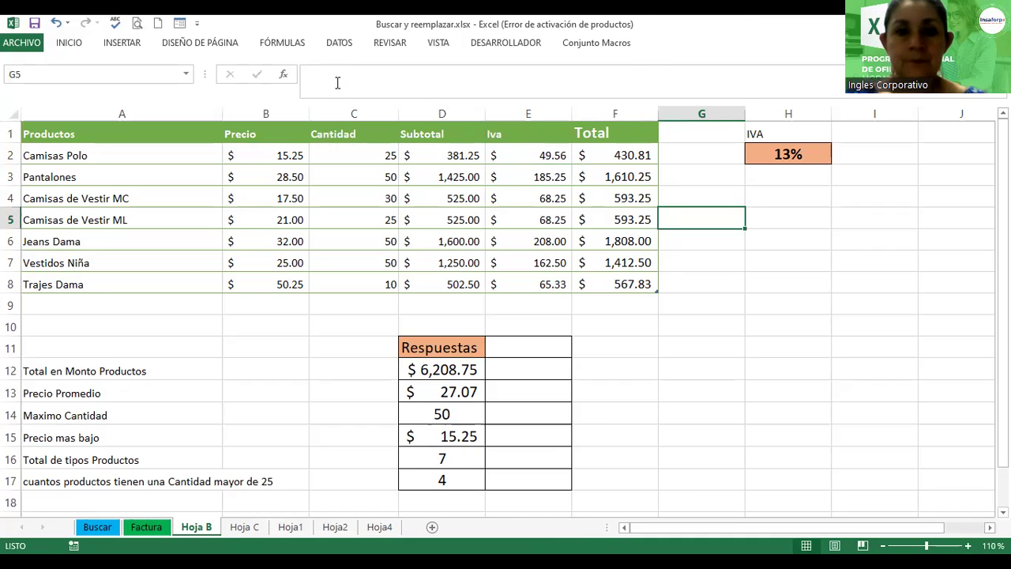
# - Insert a clothing store interior photo from a Bing image search for 'ropa'
pyautogui.click(120, 43)
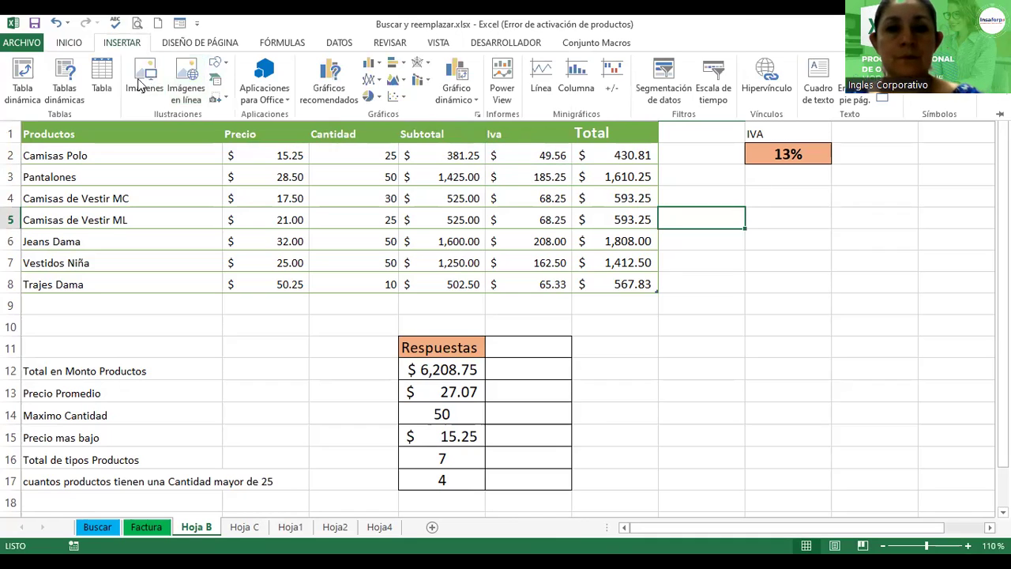
pyautogui.click(184, 75)
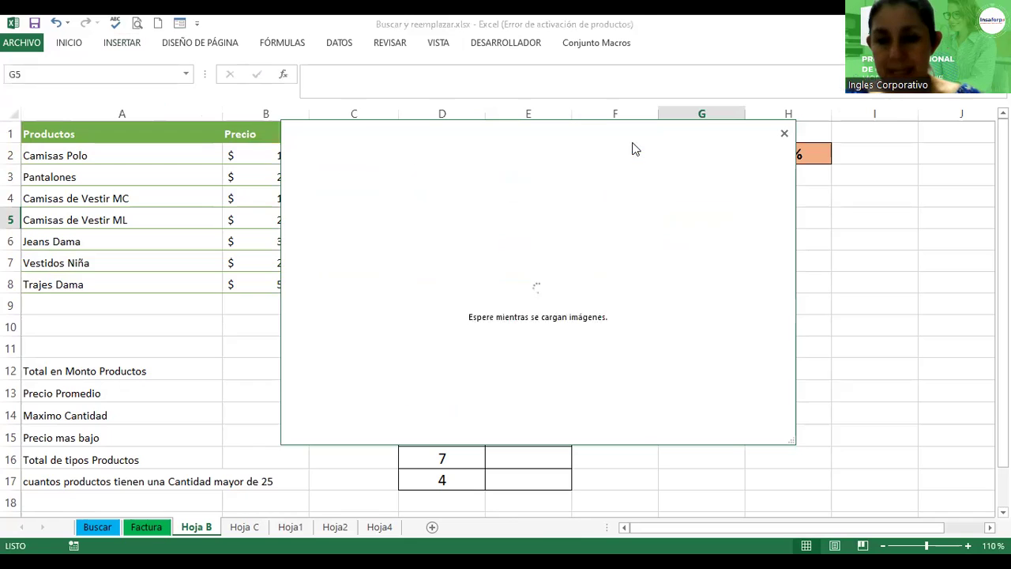
pyautogui.click(642, 207)
pyautogui.write('ropa')
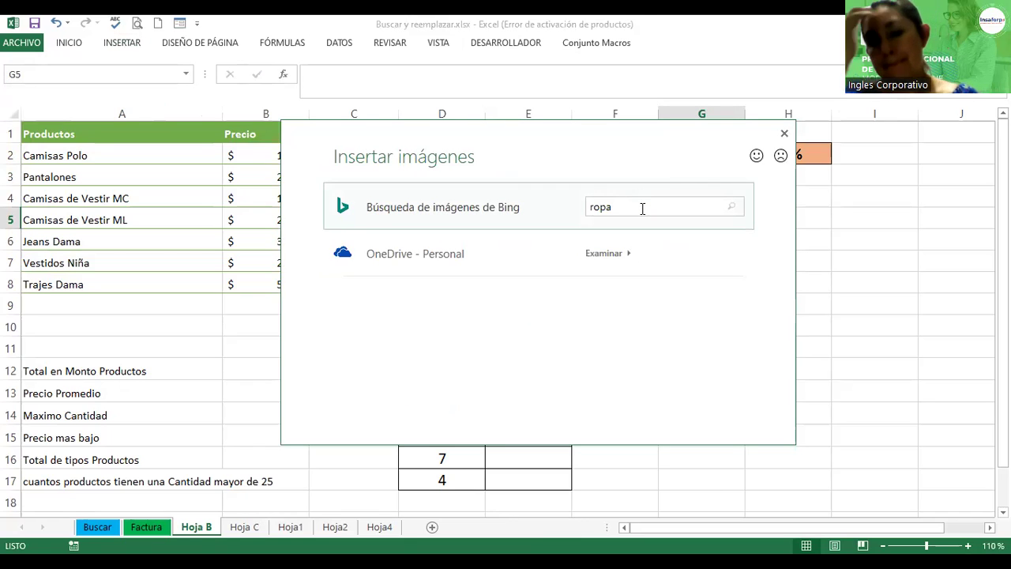
pyautogui.press('Return')
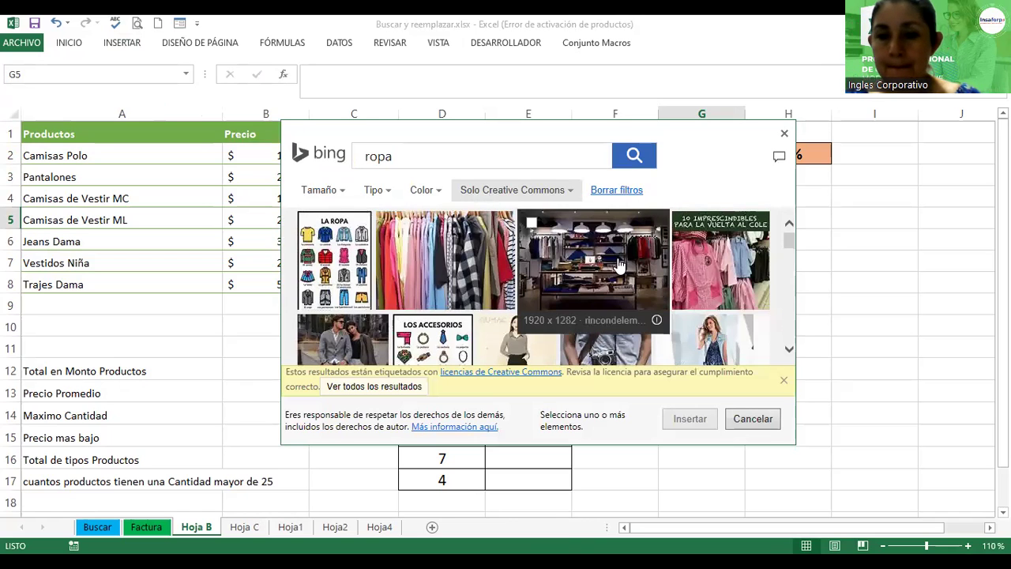
pyautogui.click(600, 284)
pyautogui.click(708, 423)
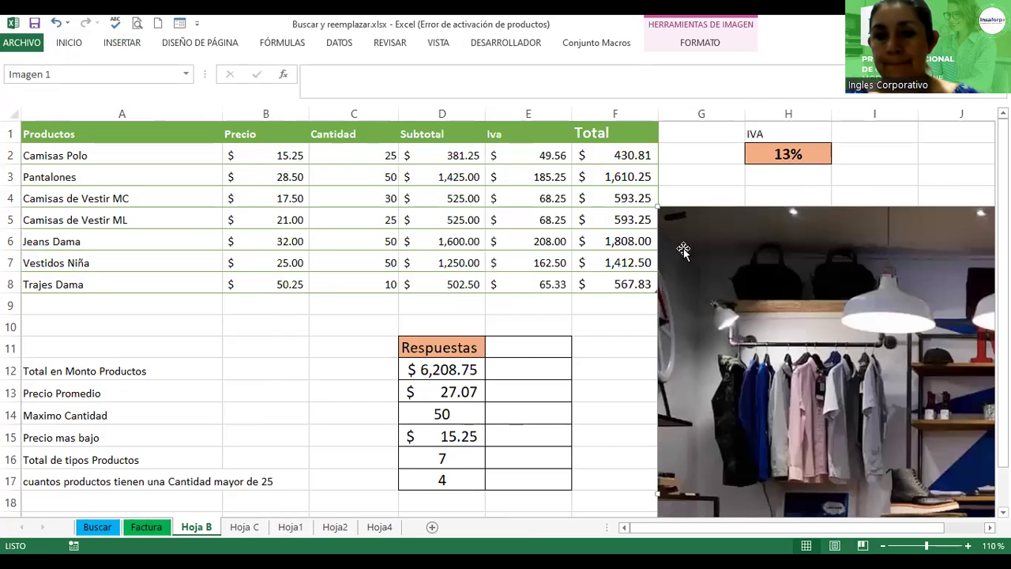
# - Shrink the photo, place it beside the table near column H, and tilt it slightly
pyautogui.moveTo(654, 204); pyautogui.dragTo(957, 375)
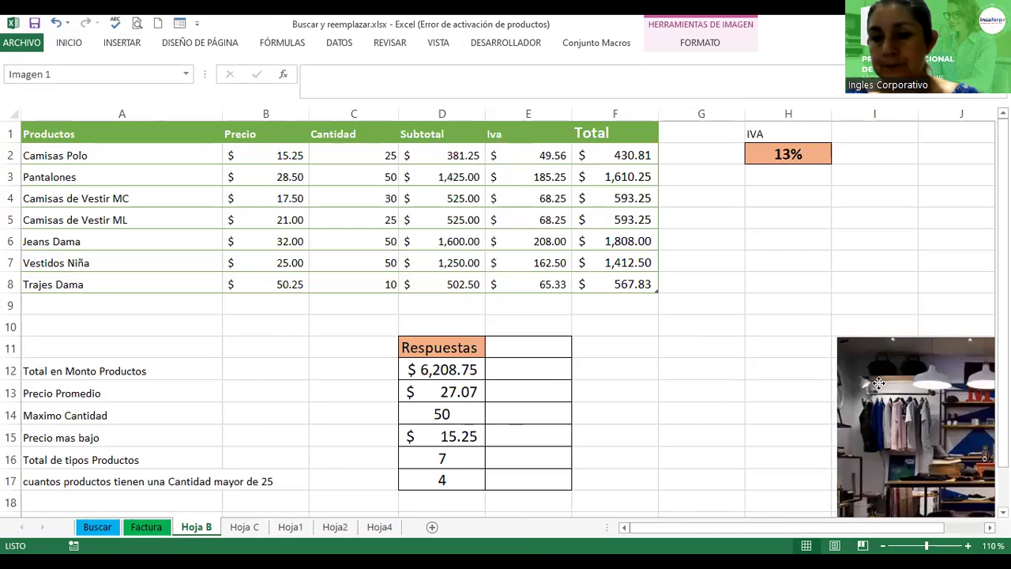
pyautogui.moveTo(957, 375); pyautogui.dragTo(680, 268)
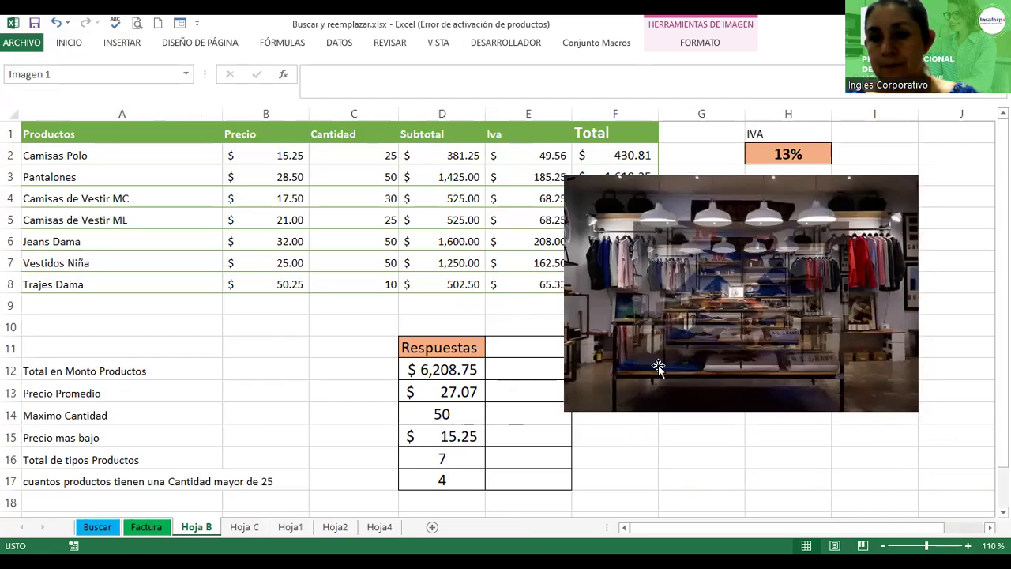
pyautogui.moveTo(573, 402); pyautogui.dragTo(647, 357)
pyautogui.moveTo(774, 294); pyautogui.dragTo(821, 234)
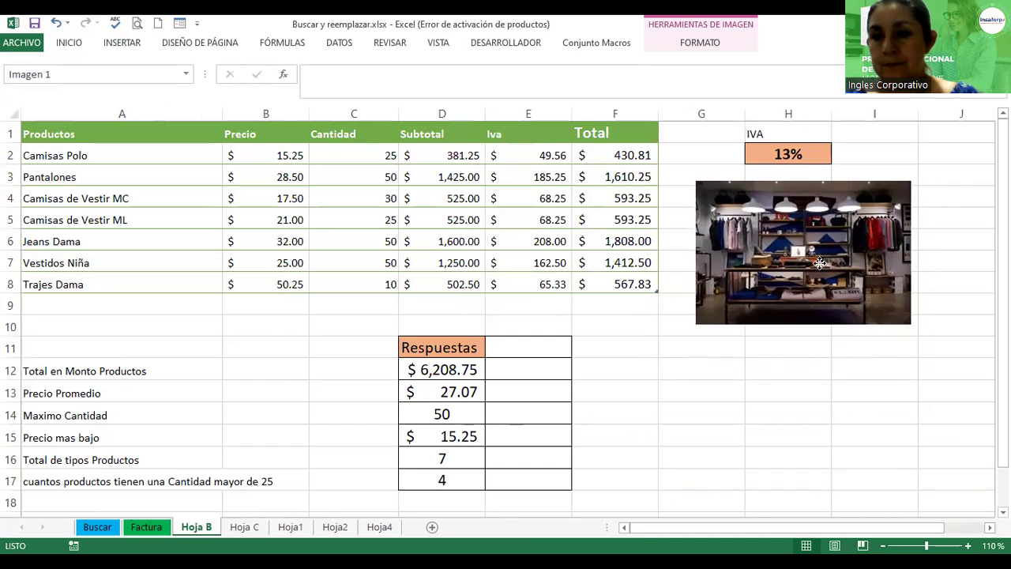
pyautogui.moveTo(802, 169)
pyautogui.mouseDown()
pyautogui.moveTo(934, 198)
pyautogui.moveTo(776, 221)
pyautogui.moveTo(800, 225)
pyautogui.mouseUp()
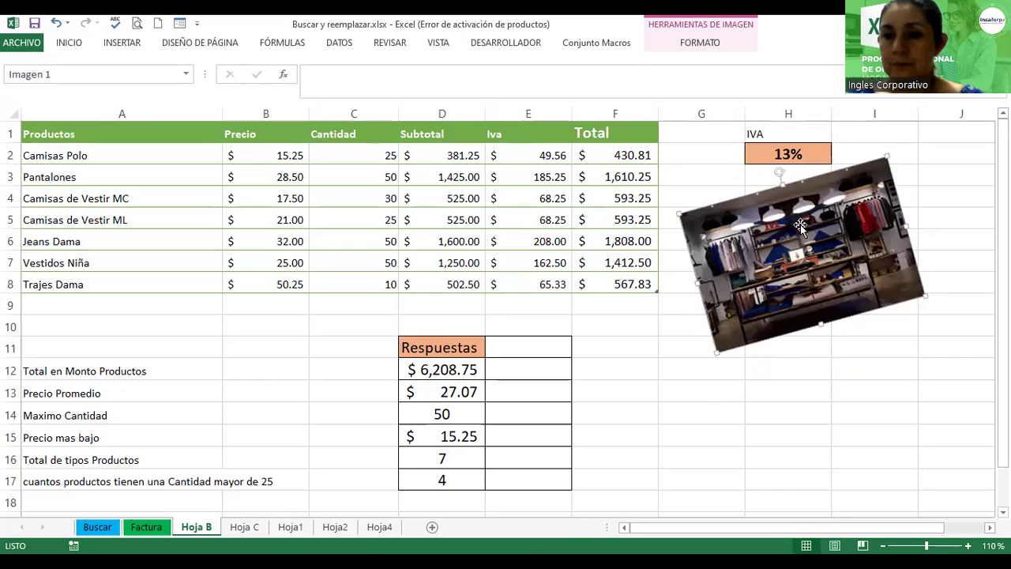
pyautogui.moveTo(885, 158); pyautogui.dragTo(875, 170)
pyautogui.moveTo(820, 260); pyautogui.dragTo(816, 259)
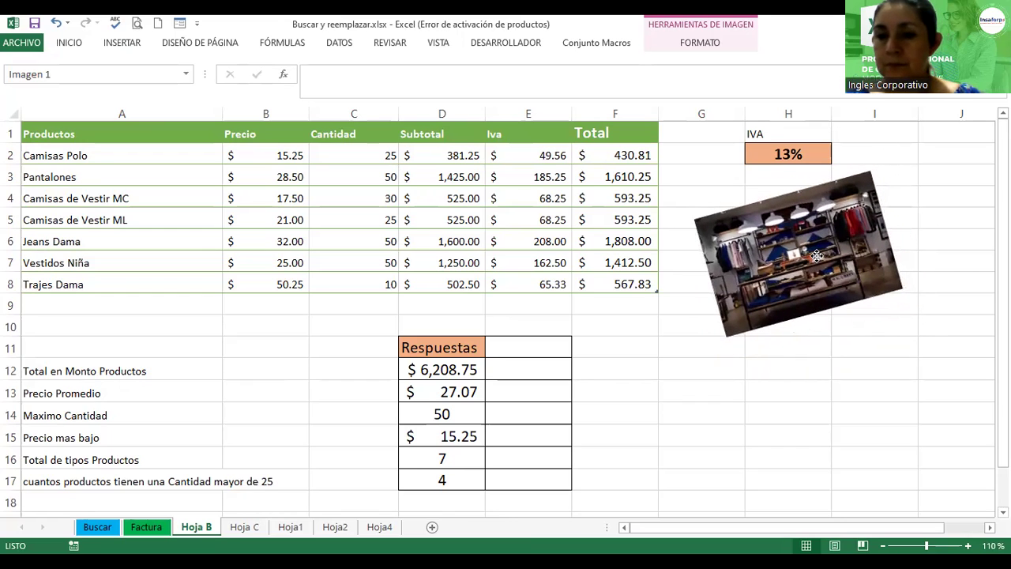
pyautogui.click(687, 46)
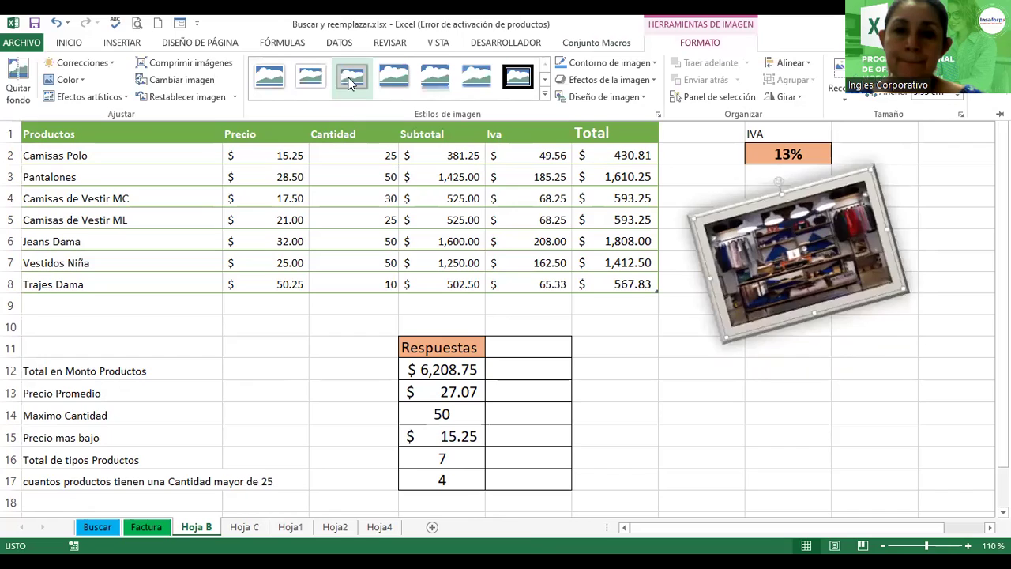
pyautogui.click(470, 80)
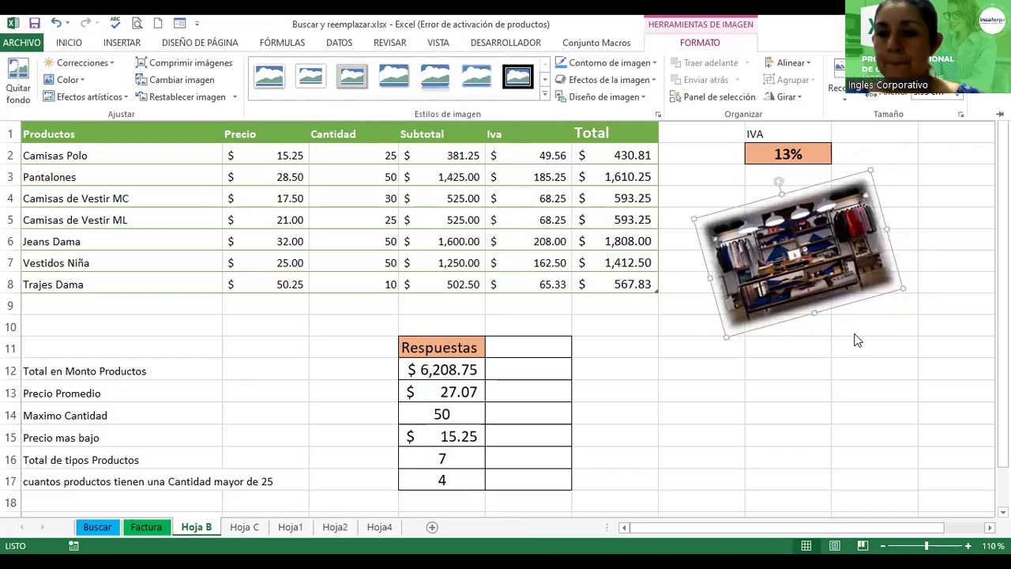
pyautogui.moveTo(807, 315); pyautogui.dragTo(798, 307)
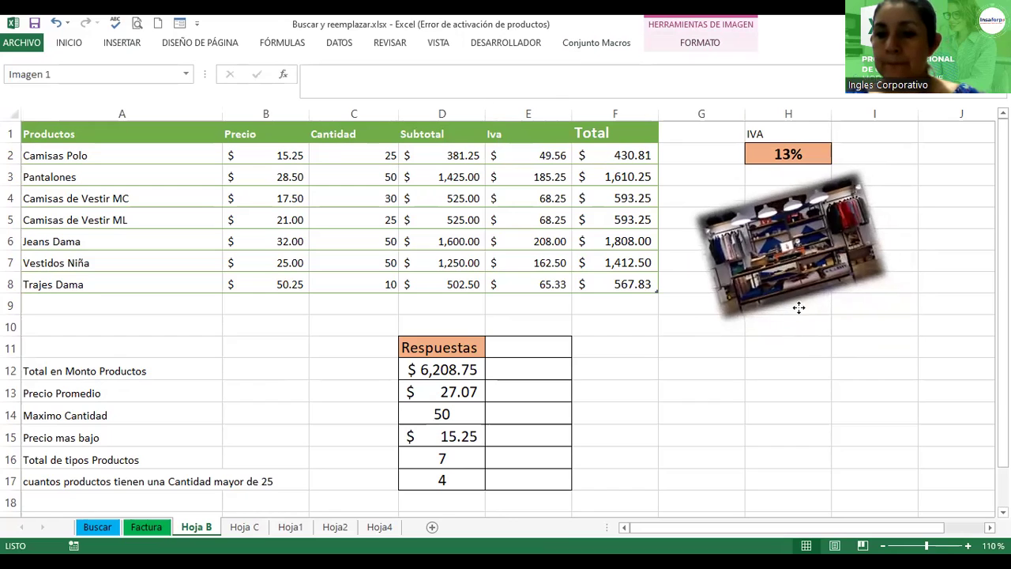
pyautogui.click(822, 347)
pyautogui.click(826, 371)
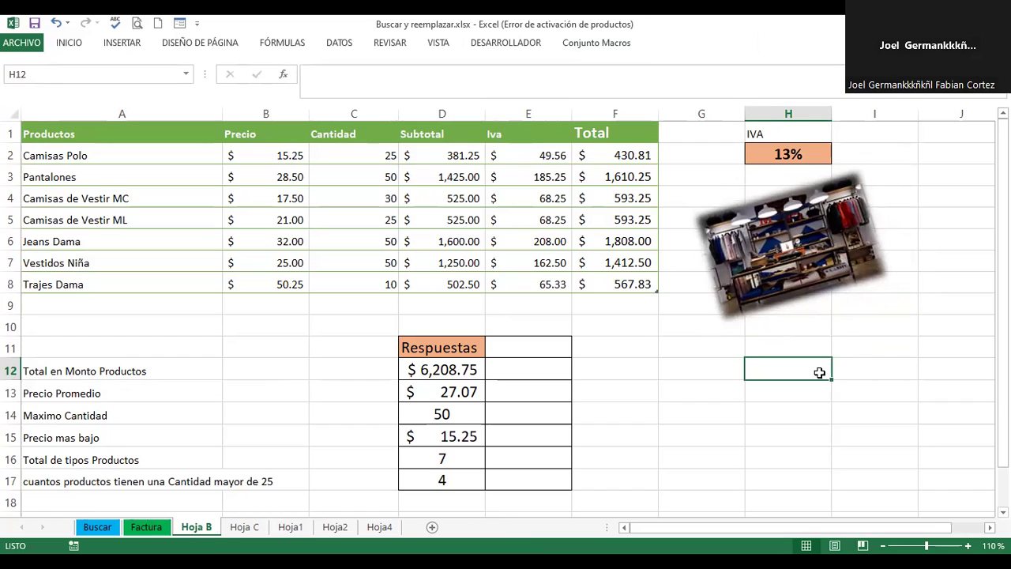
# - Give A12:B17 all cell borders plus a thick box border around the block
pyautogui.moveTo(158, 380)
pyautogui.mouseDown()
pyautogui.moveTo(282, 404)
pyautogui.moveTo(304, 484)
pyautogui.mouseUp()
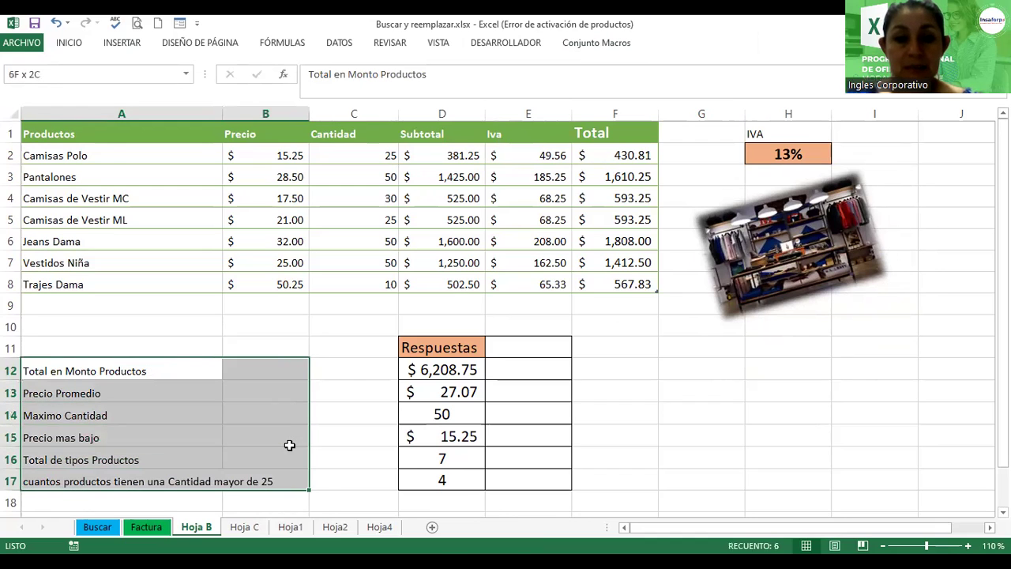
pyautogui.click(79, 45)
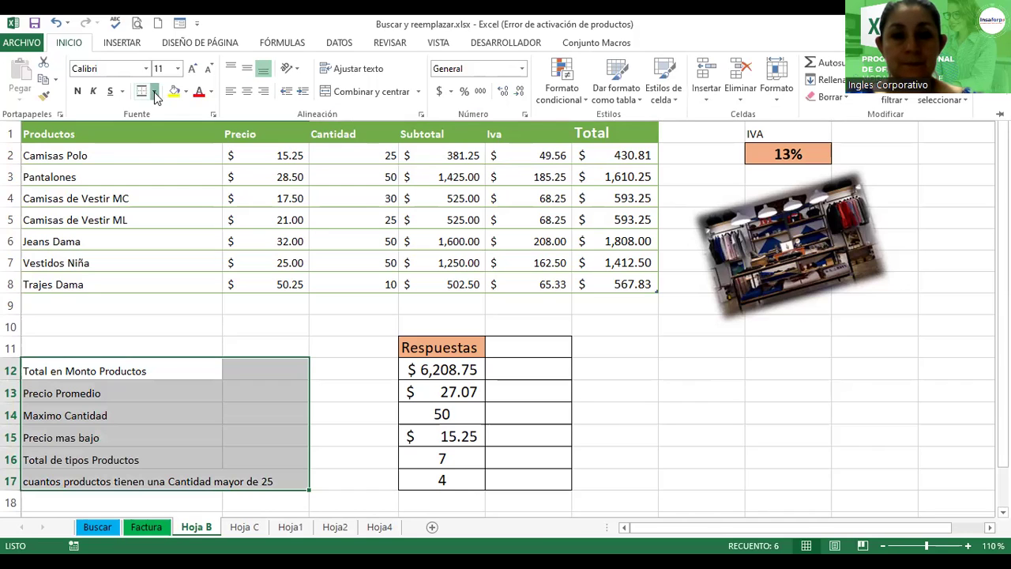
pyautogui.click(155, 92)
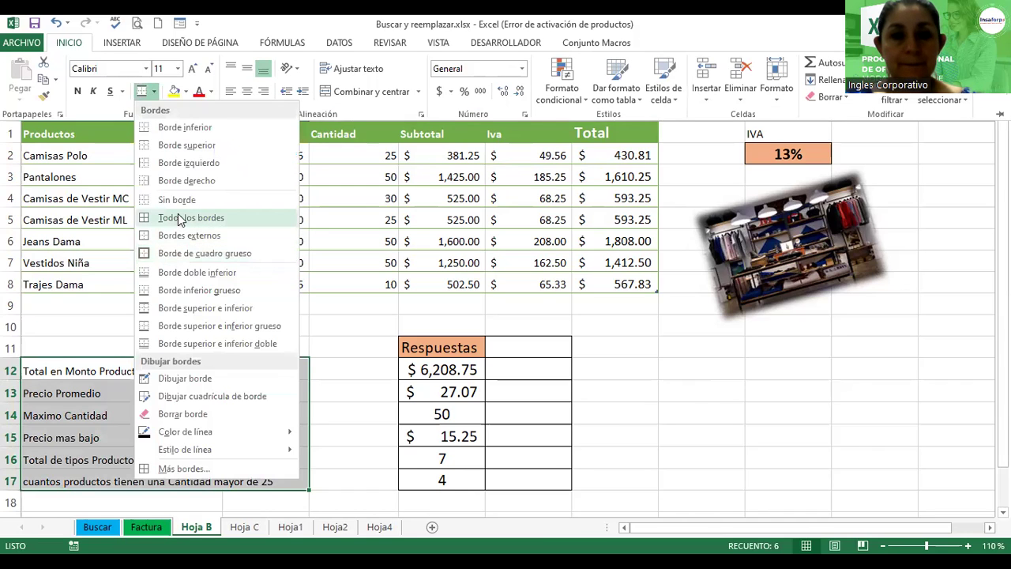
pyautogui.click(153, 94)
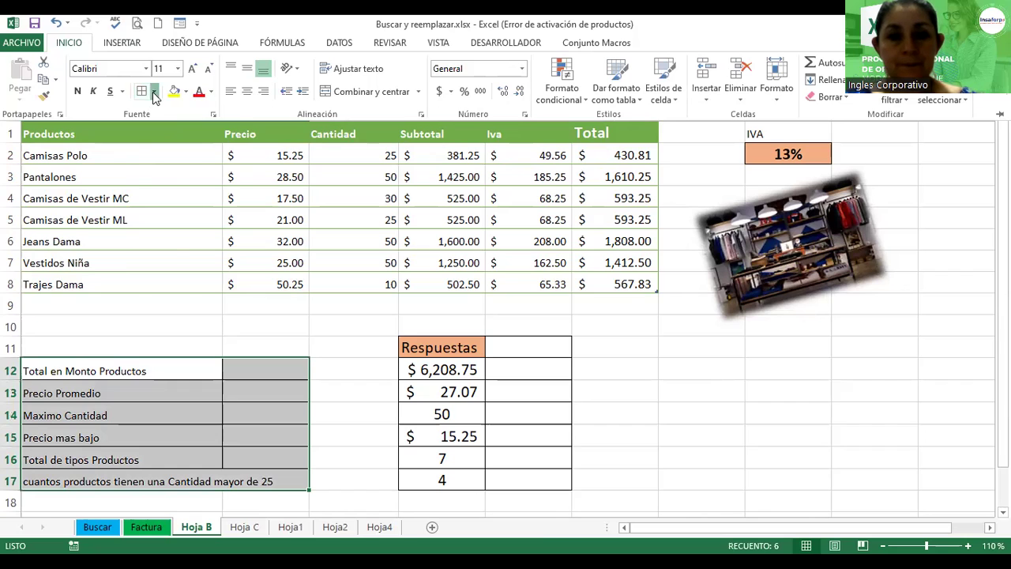
pyautogui.click(155, 92)
pyautogui.click(178, 255)
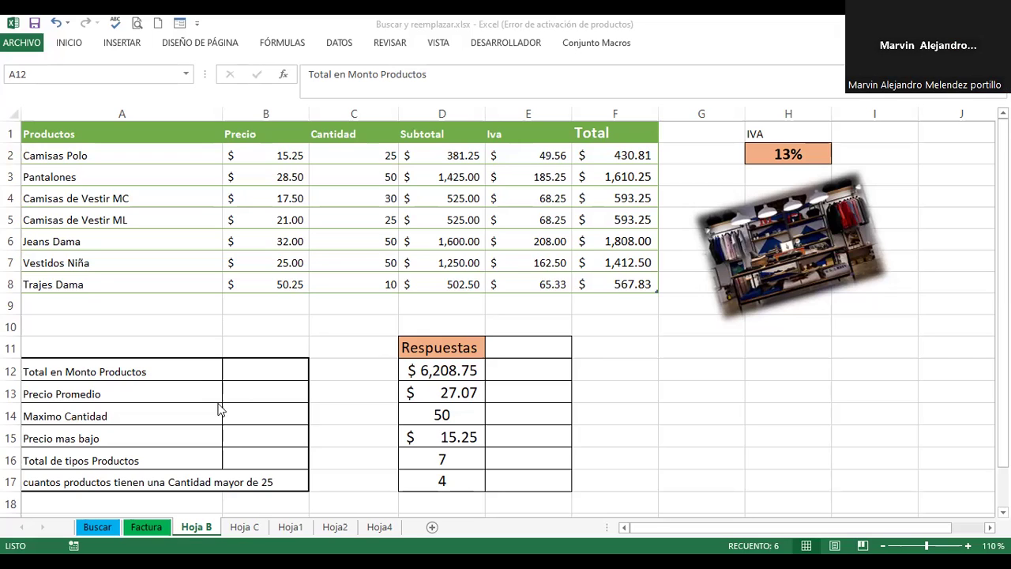
# - Enter =SUMA over the Subtotal column D2:D8 in B12, giving 6208.75
pyautogui.click(267, 371)
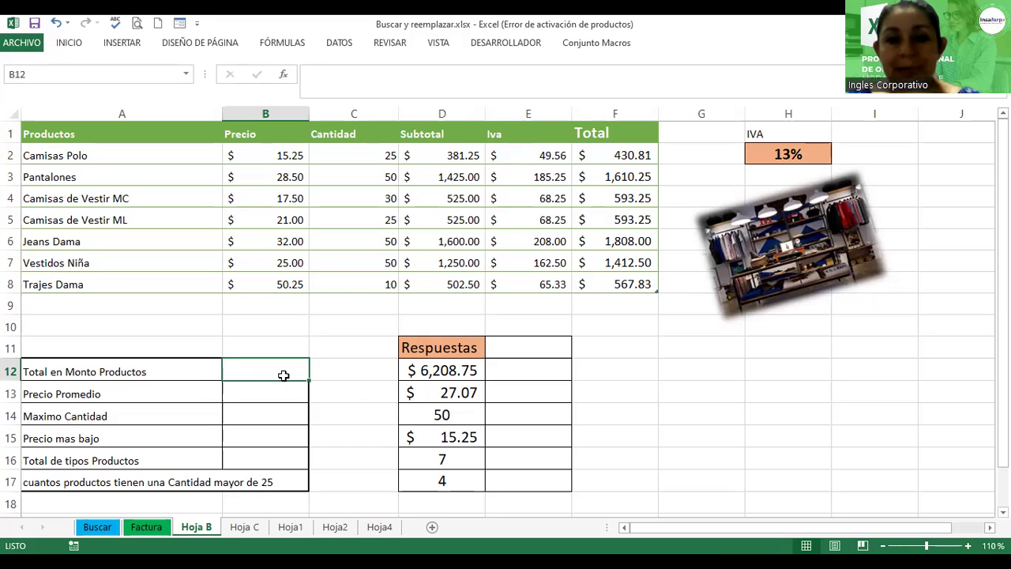
pyautogui.write('=s')
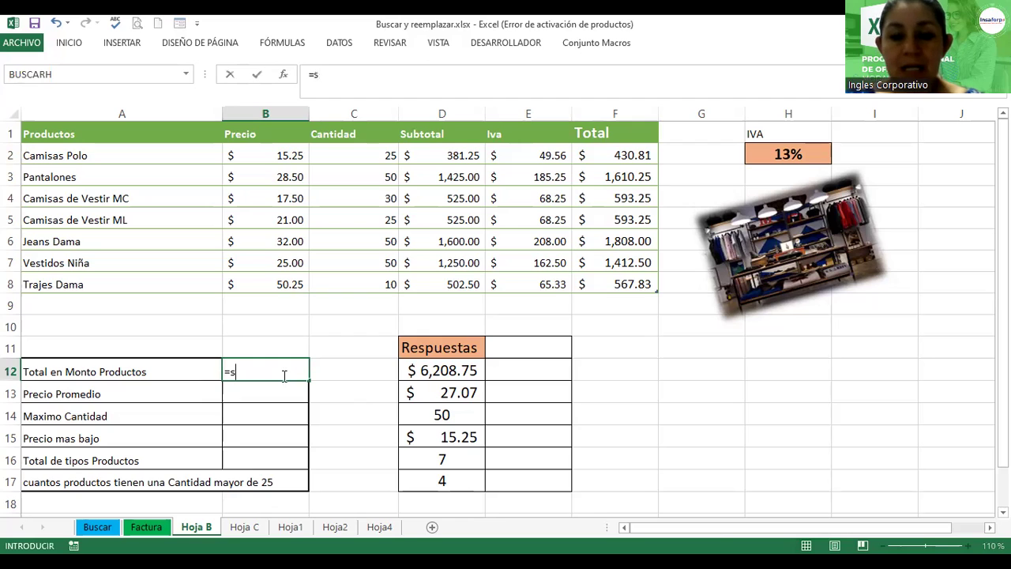
pyautogui.write('uma(')
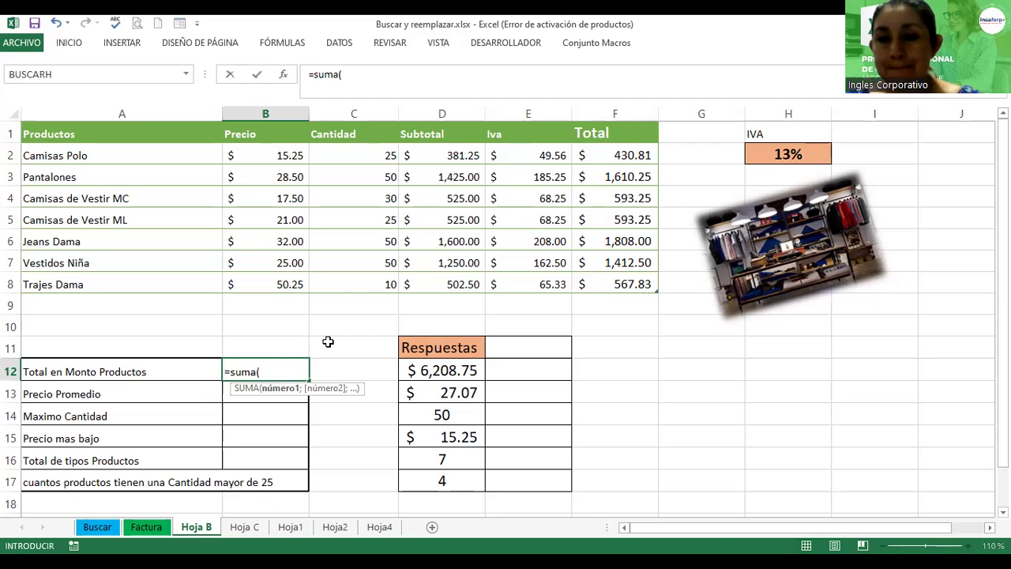
pyautogui.click(442, 156)
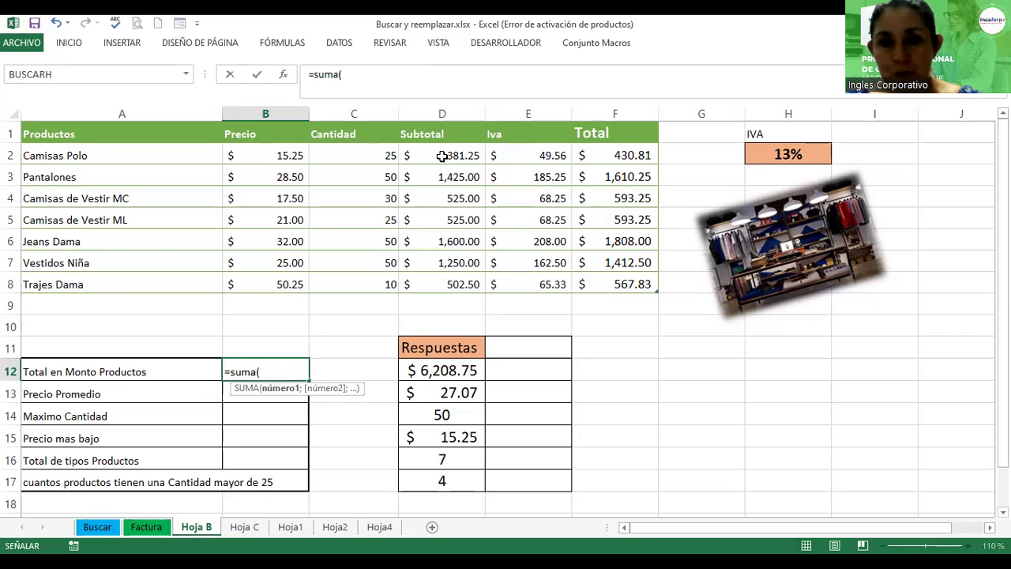
pyautogui.keyDown('shift'); pyautogui.click(458, 280); pyautogui.keyUp('shift')
pyautogui.press('Return')
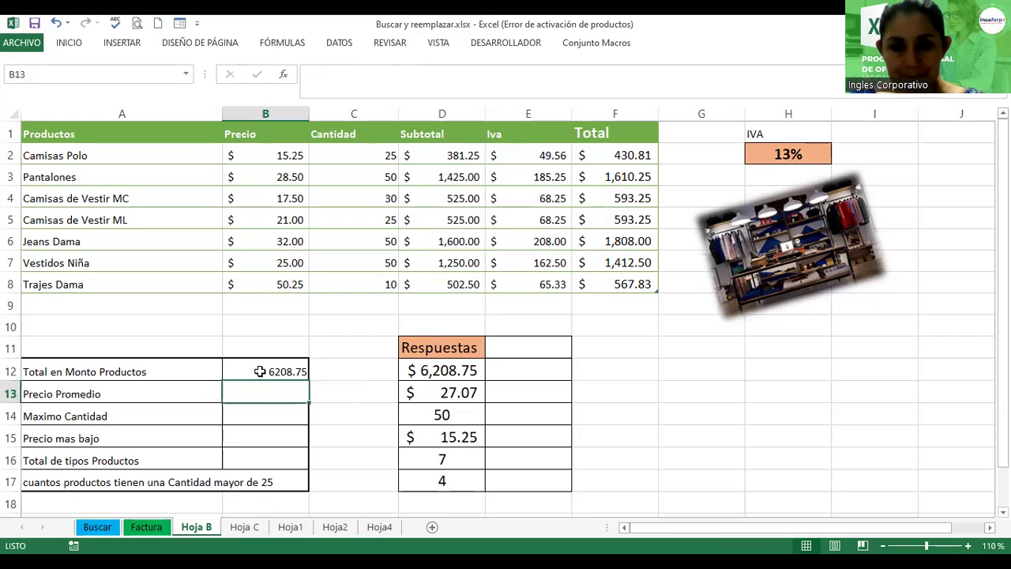
# - Check B12's =SUMA(Tabla3[Subtotal]) formula, then begin =PROMEDIO( in B13
pyautogui.doubleClick(263, 372)
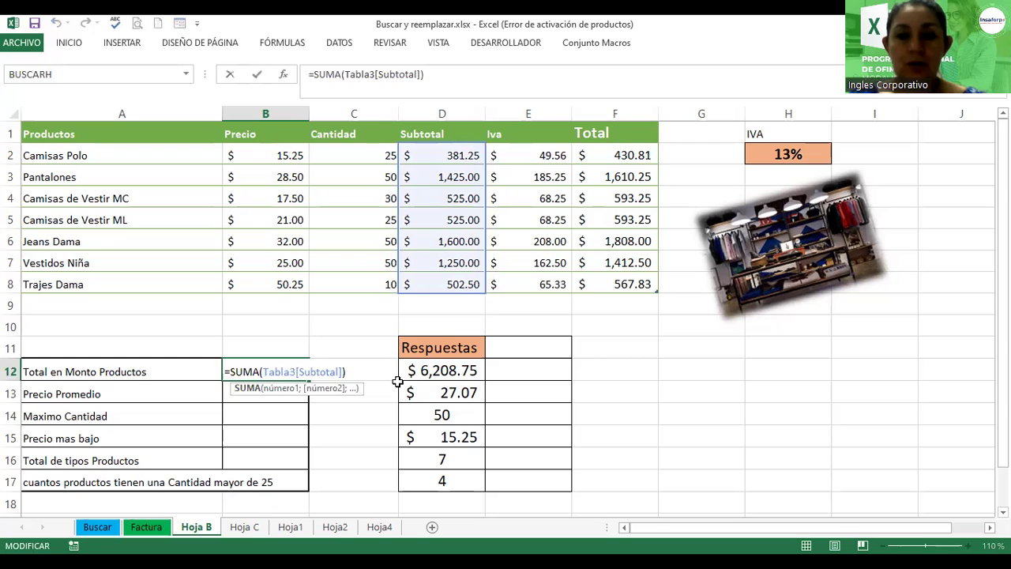
pyautogui.press('Return')
pyautogui.write('=p')
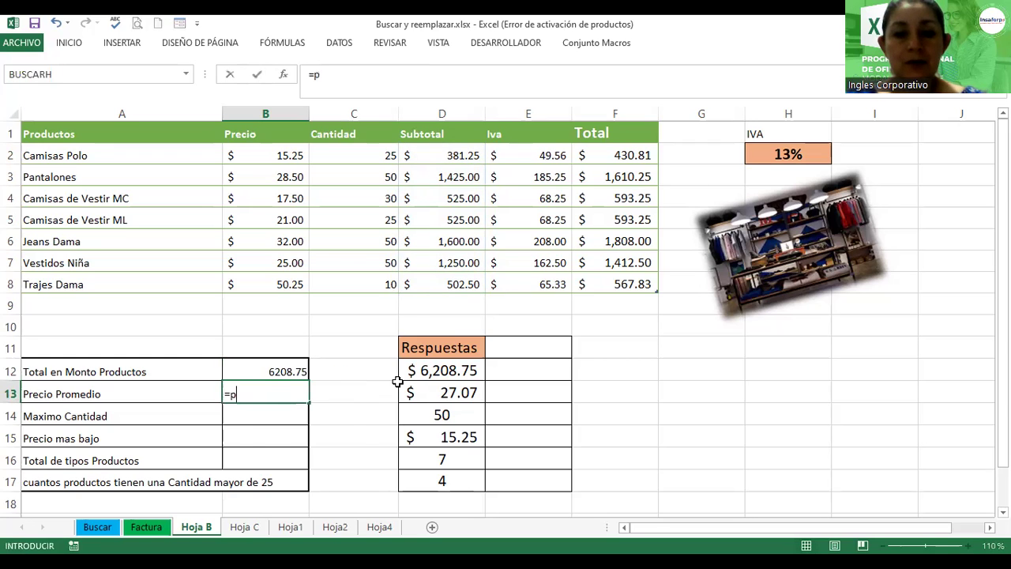
pyautogui.write('romedio(')
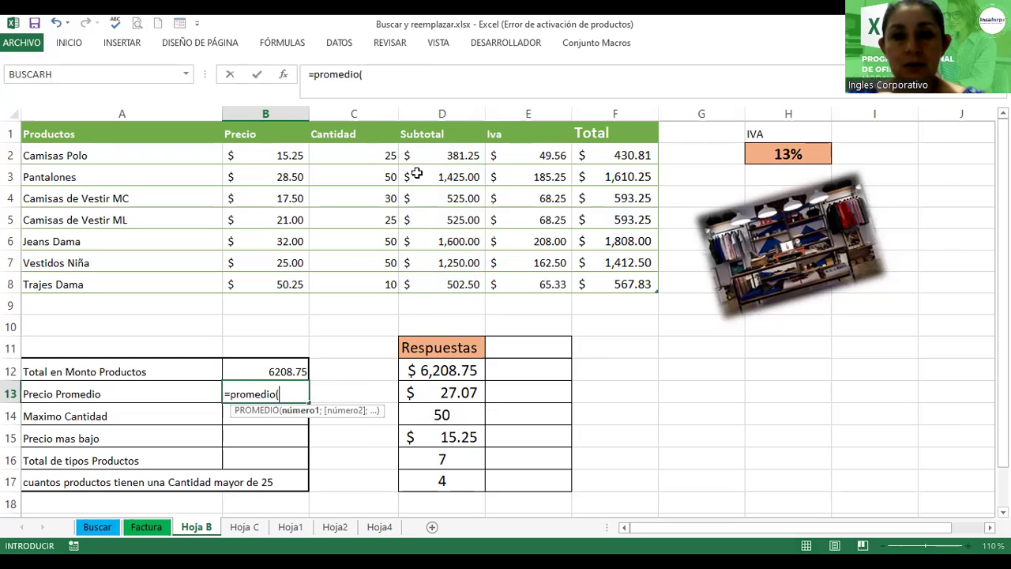
# - Average the whole Precio column in B13, showing 27.07142857
pyautogui.click(274, 161)
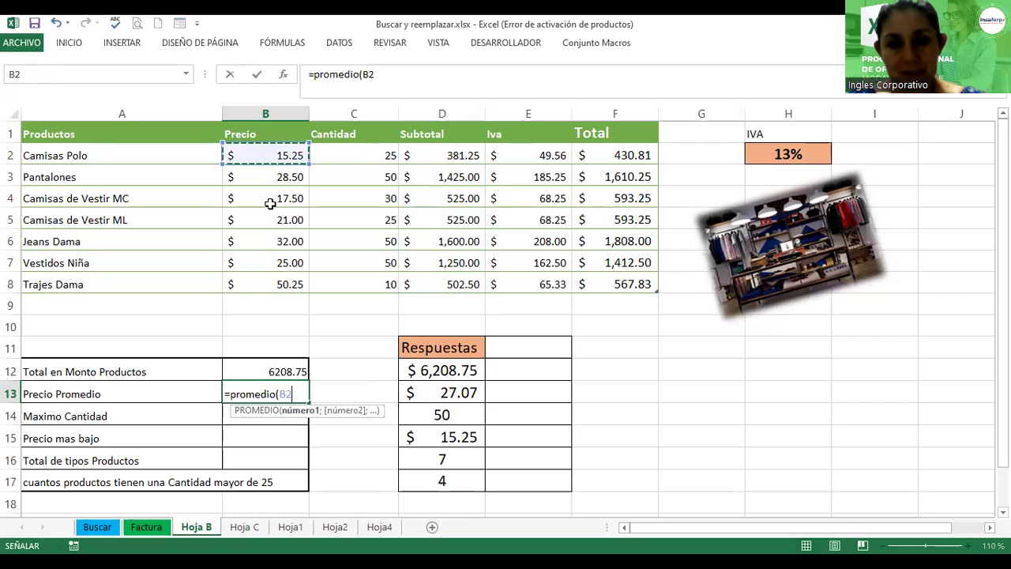
pyautogui.keyDown('shift'); pyautogui.click(279, 283); pyautogui.keyUp('shift')
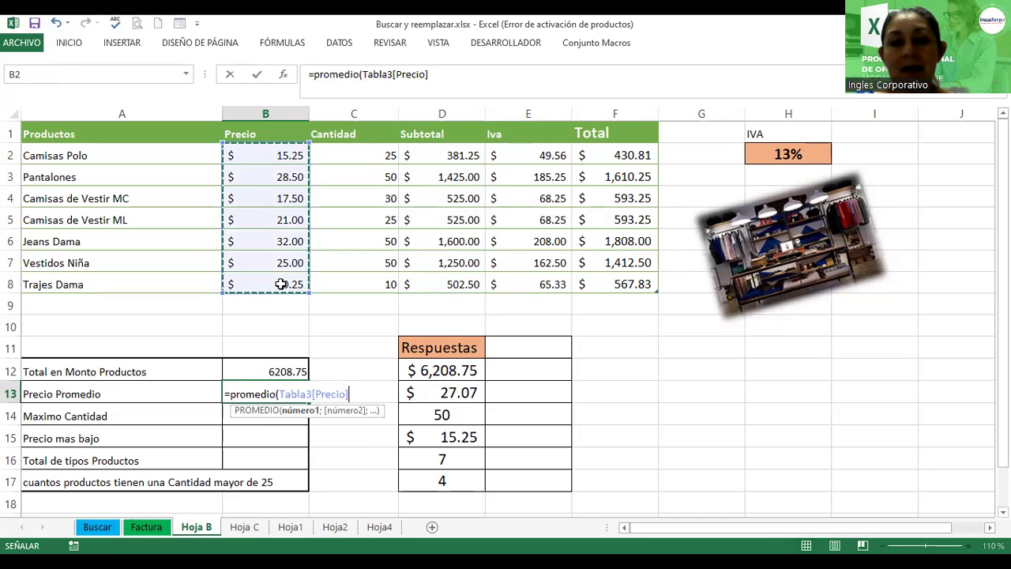
pyautogui.press('Return')
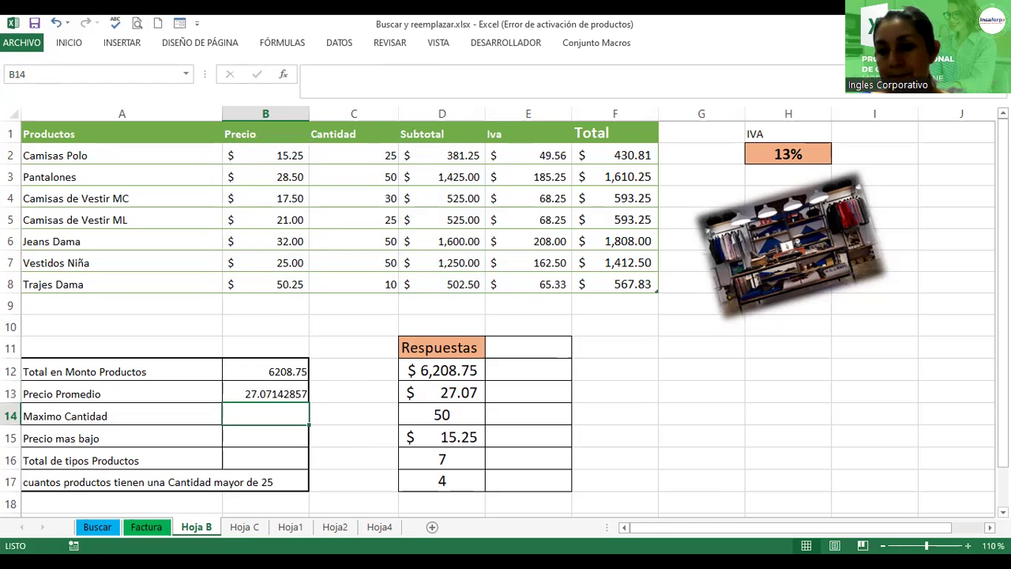
# - Enter =MAX(Tabla3[Cantidad]) in B14 over C2:C8 for the highest quantity, 50
pyautogui.scroll(2, 425, 410)
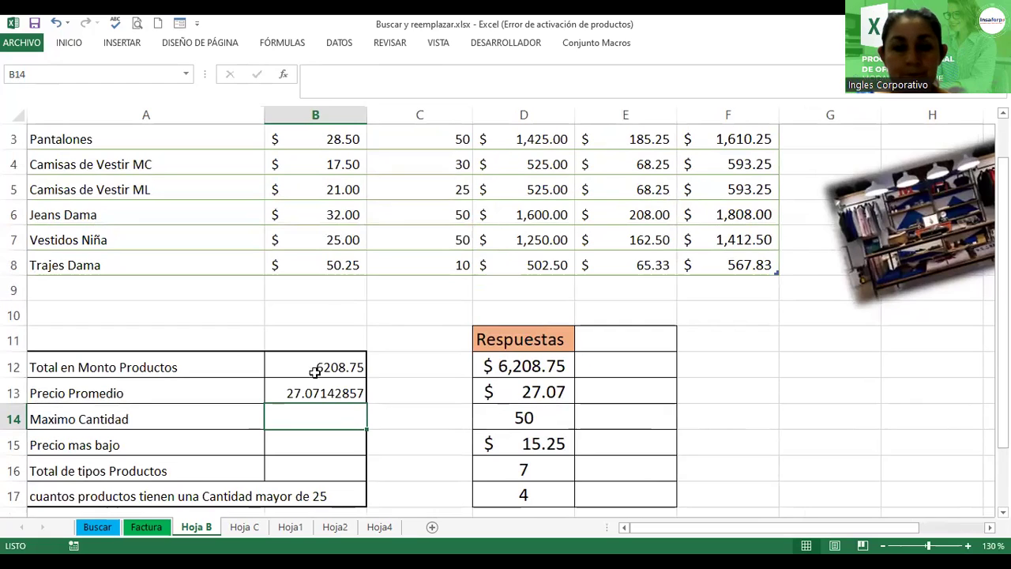
pyautogui.write('=m')
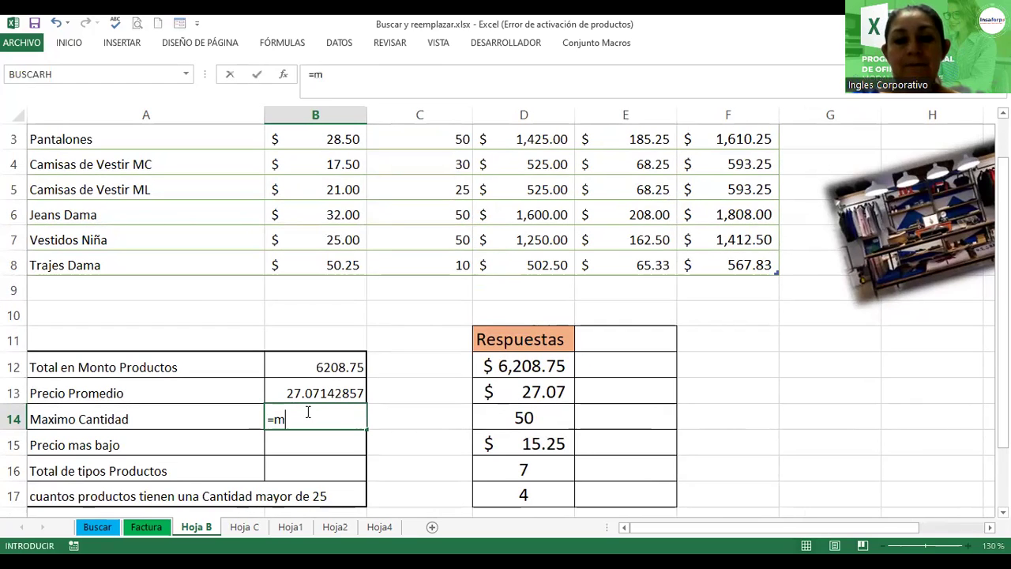
pyautogui.write('ax(')
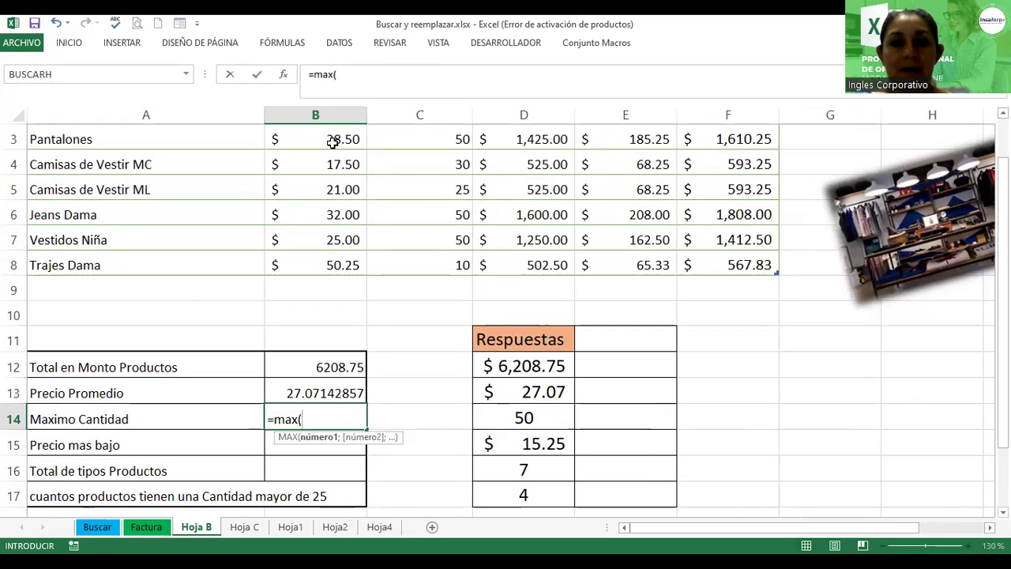
pyautogui.click(426, 139)
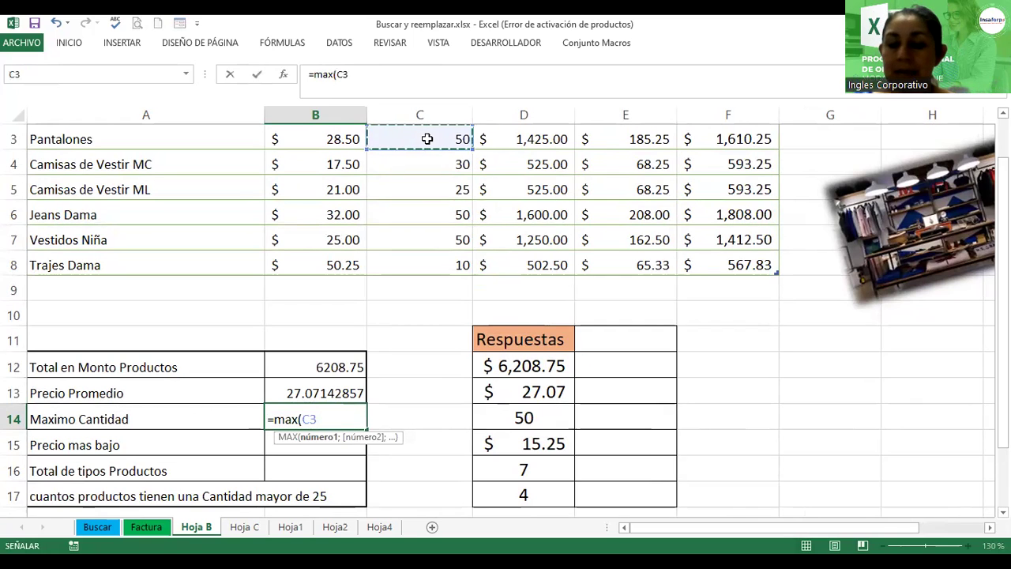
pyautogui.press('Up')
pyautogui.press('Up')
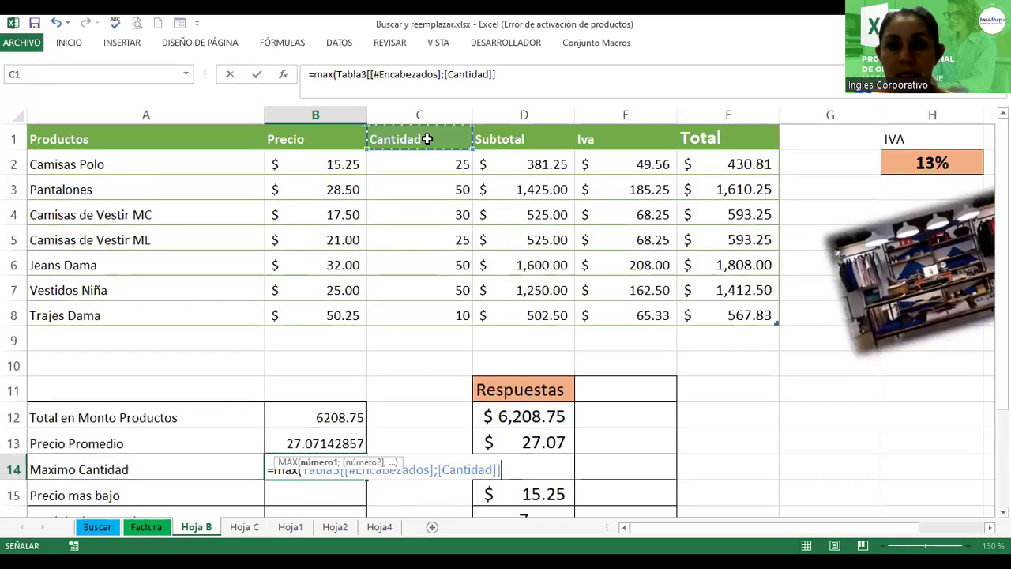
pyautogui.press('Down')
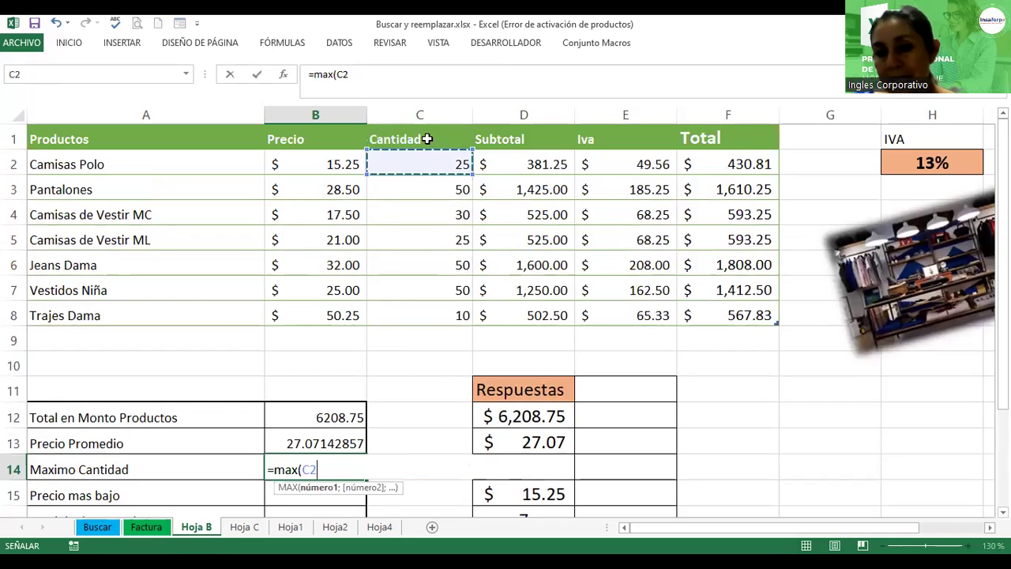
pyautogui.hotkey('shift', 'Down')
pyautogui.hotkey('shift', 'Down')
pyautogui.hotkey('shift', 'Down')
pyautogui.hotkey('shift', 'Down')
pyautogui.hotkey('shift', 'Down')
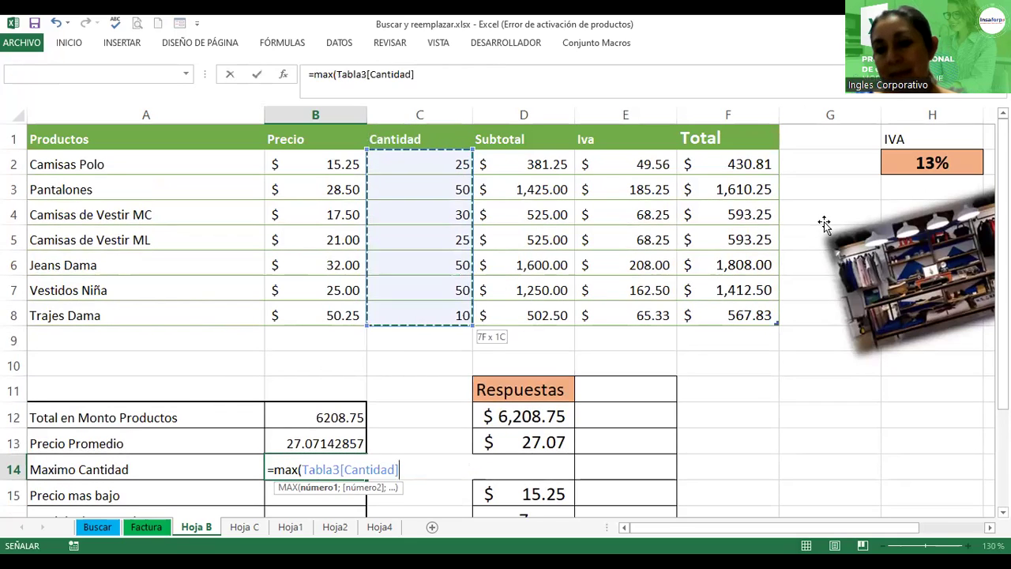
pyautogui.scroll(-2, 506, 316)
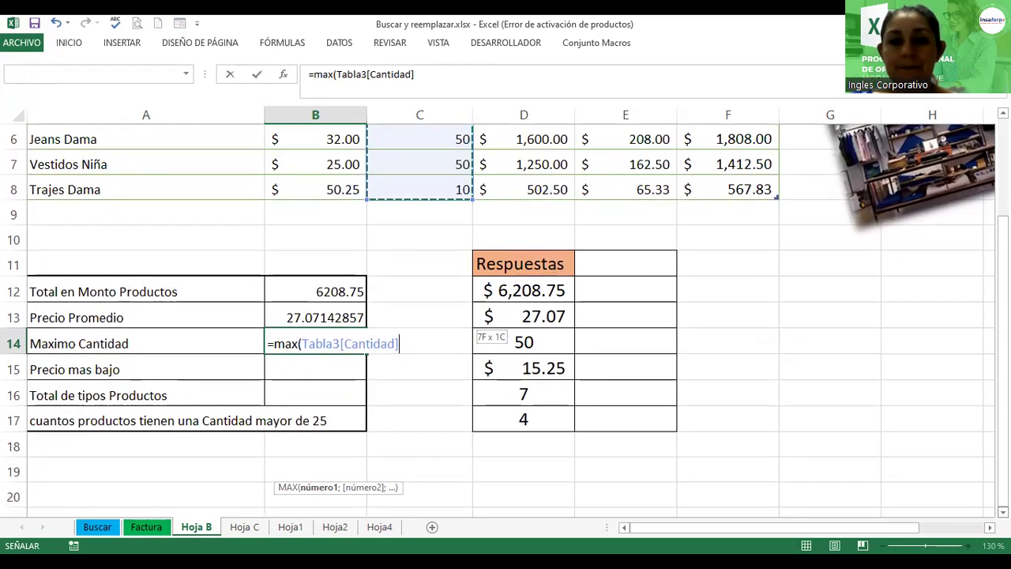
pyautogui.press('Return')
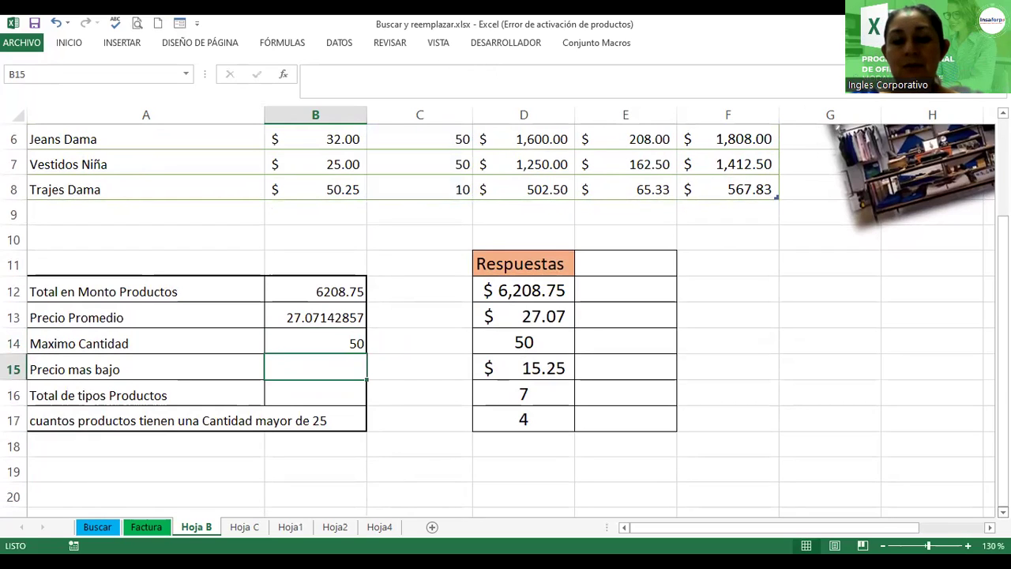
# - Enter =MIN over the Precio column in B15 so the lowest price shows 15.25
pyautogui.write('=')
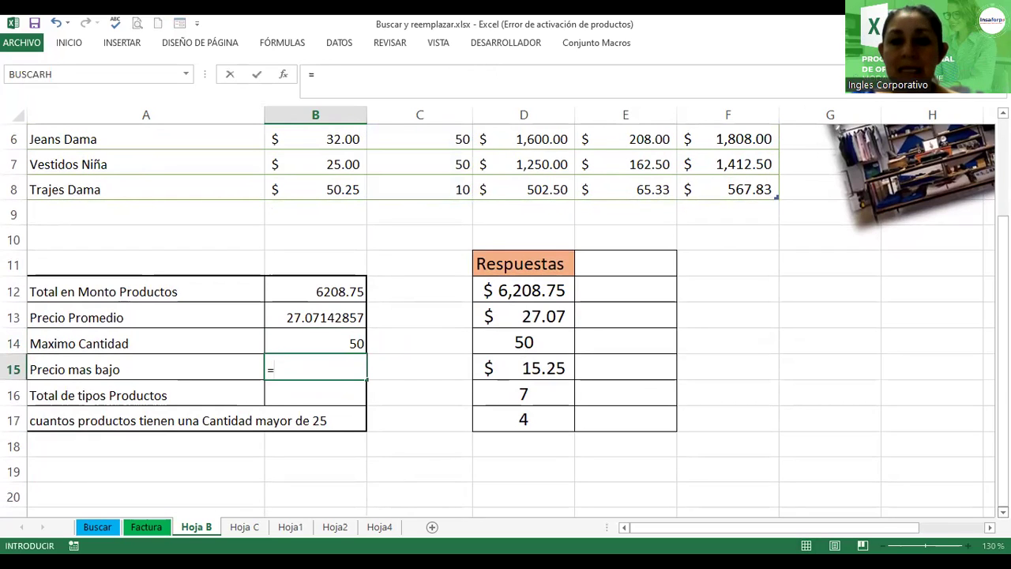
pyautogui.write('min')
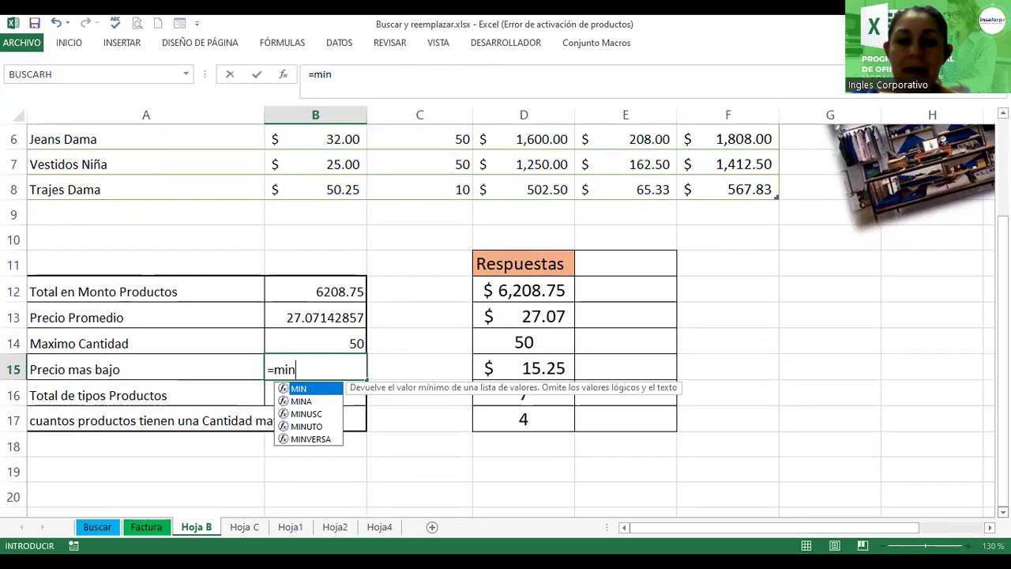
pyautogui.write('(')
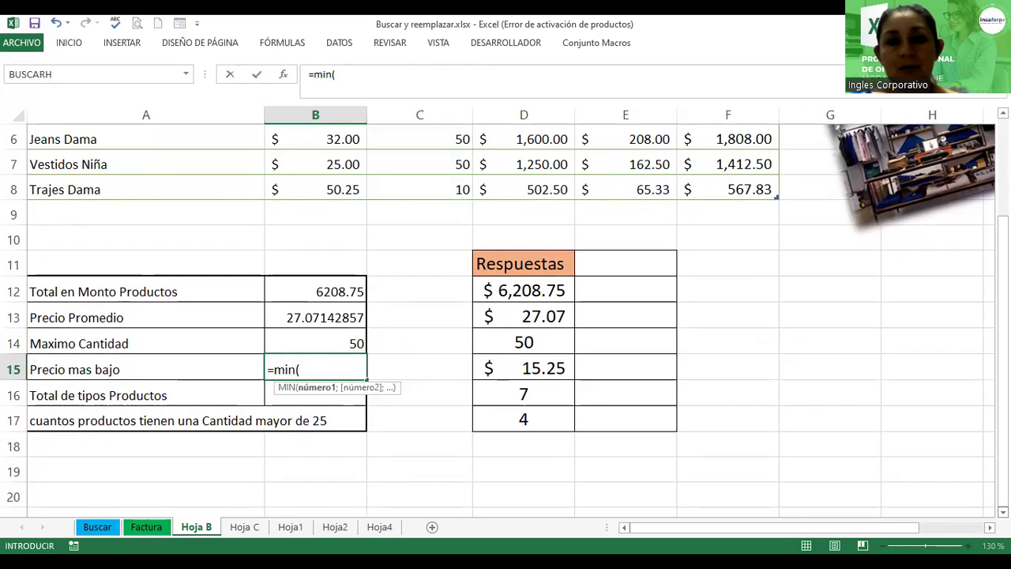
pyautogui.click(352, 192)
pyautogui.press('Up')
pyautogui.press('Up')
pyautogui.press('Up')
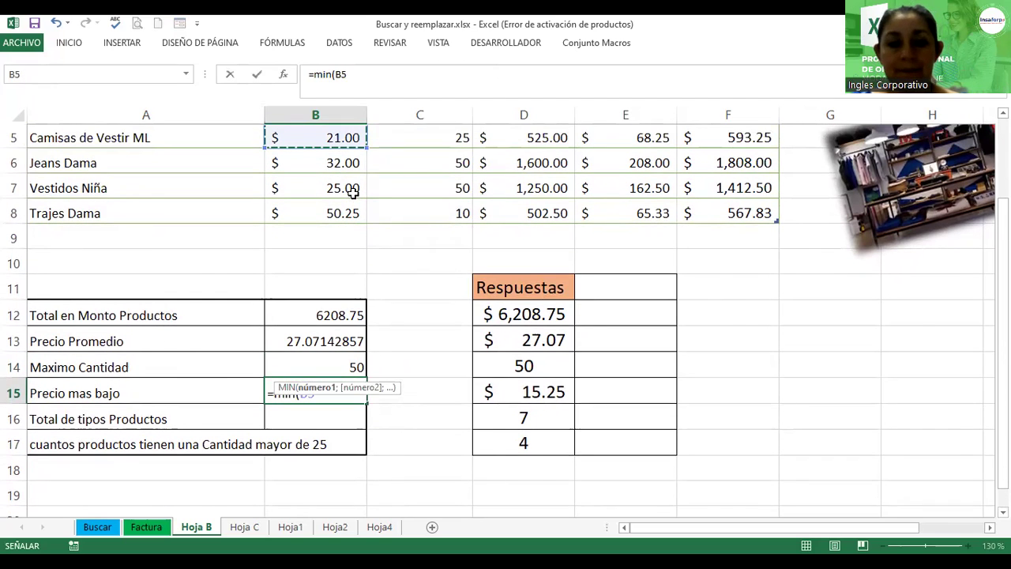
pyautogui.press('Up')
pyautogui.press('Up')
pyautogui.press('Up')
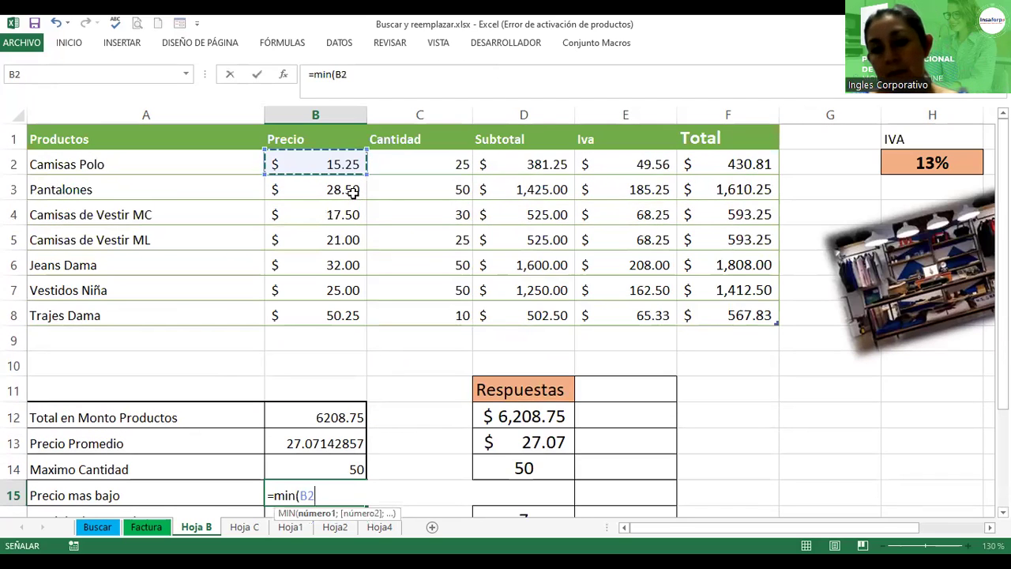
pyautogui.press('Return')
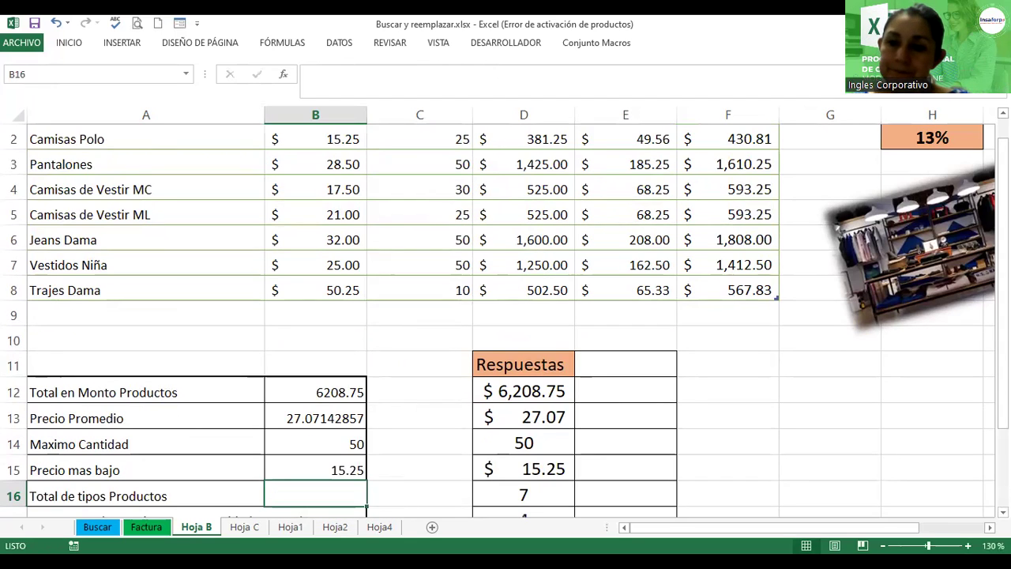
# - Widen column B slightly and reopen B13's =PROMEDIO(Tabla3[Precio]) formula to verify it
pyautogui.scroll(-2, 505, 316)
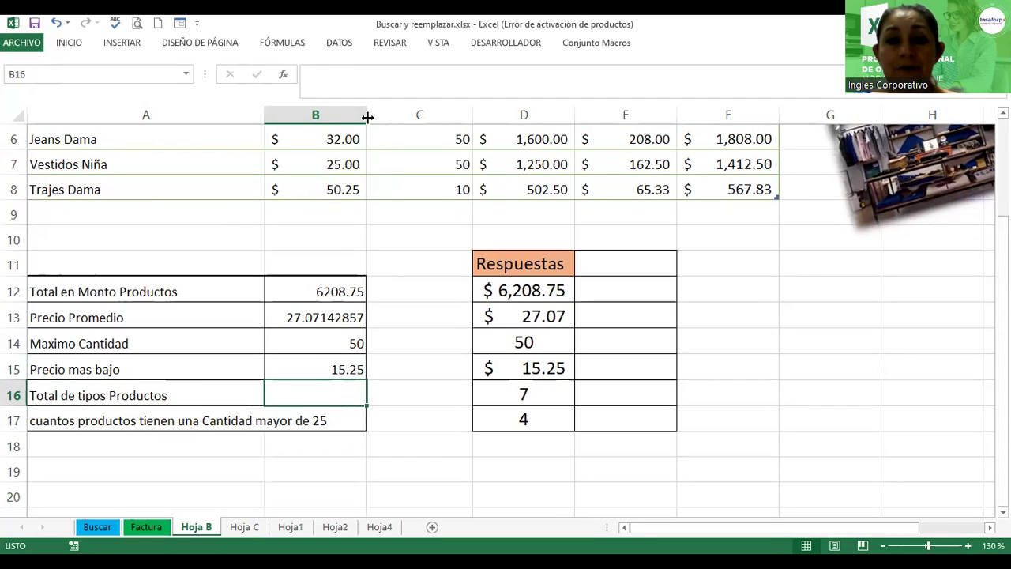
pyautogui.moveTo(367, 117); pyautogui.dragTo(374, 118)
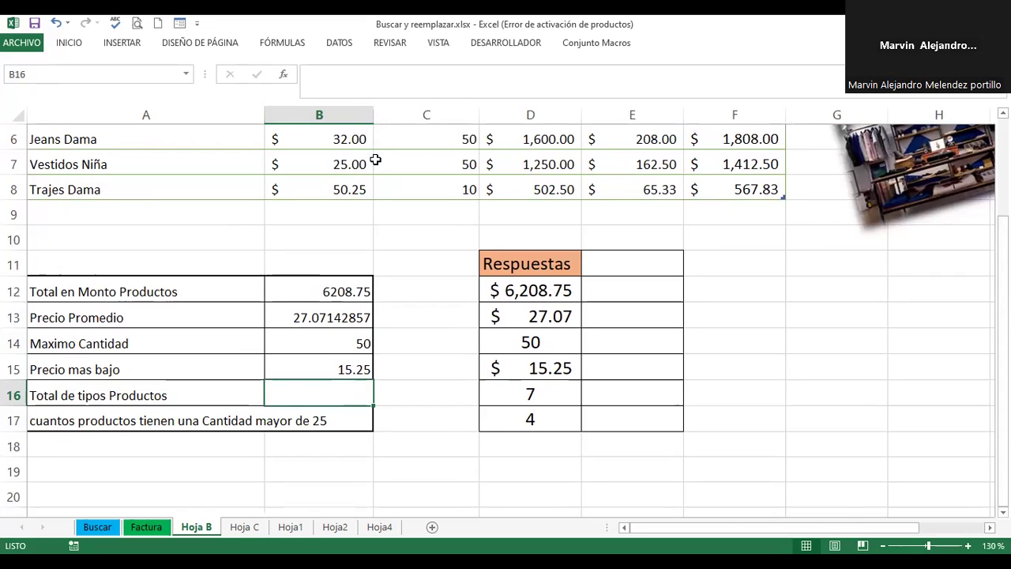
pyautogui.doubleClick(320, 309)
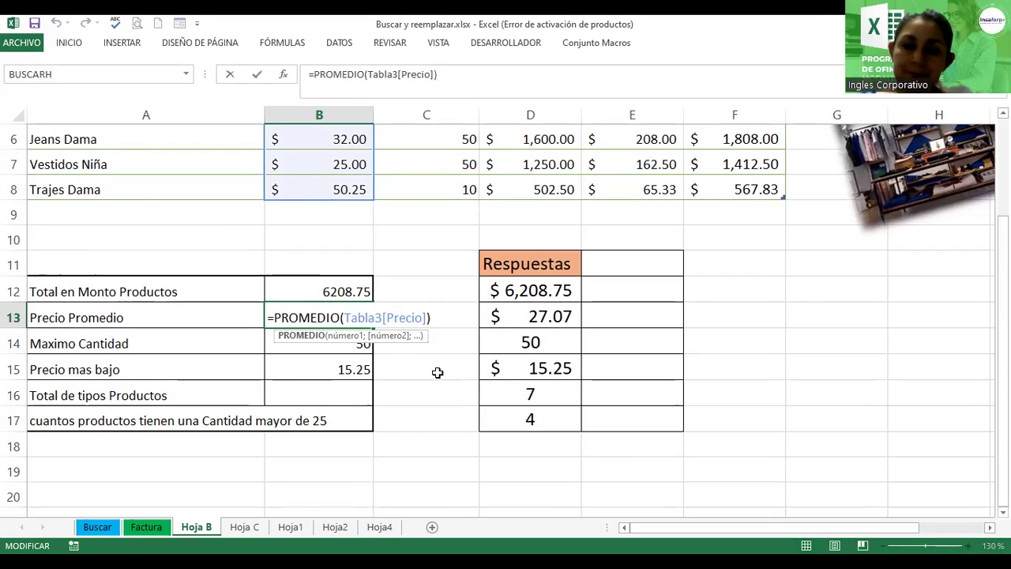
pyautogui.click(199, 525)
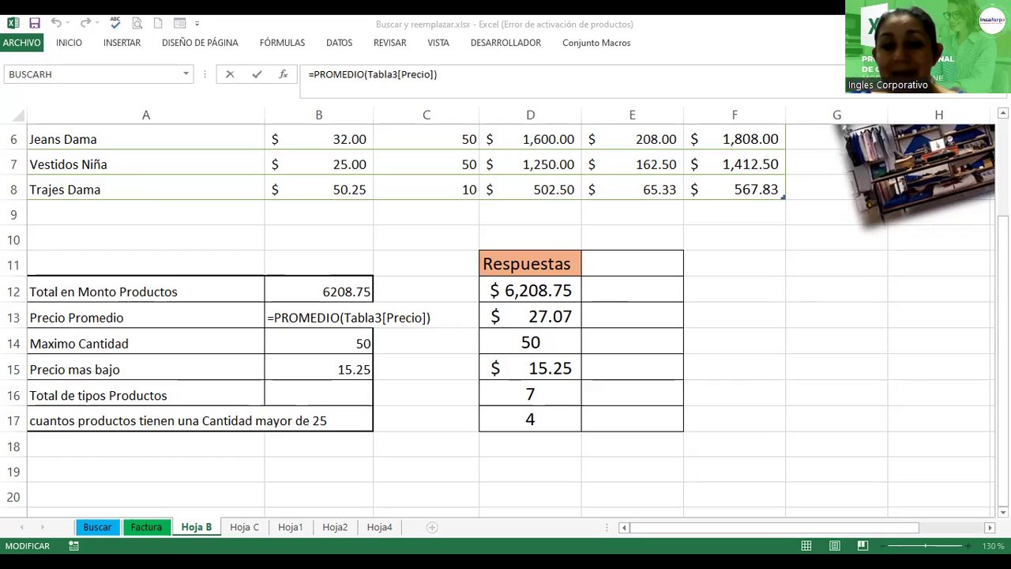
pyautogui.scroll(2, 506, 316)
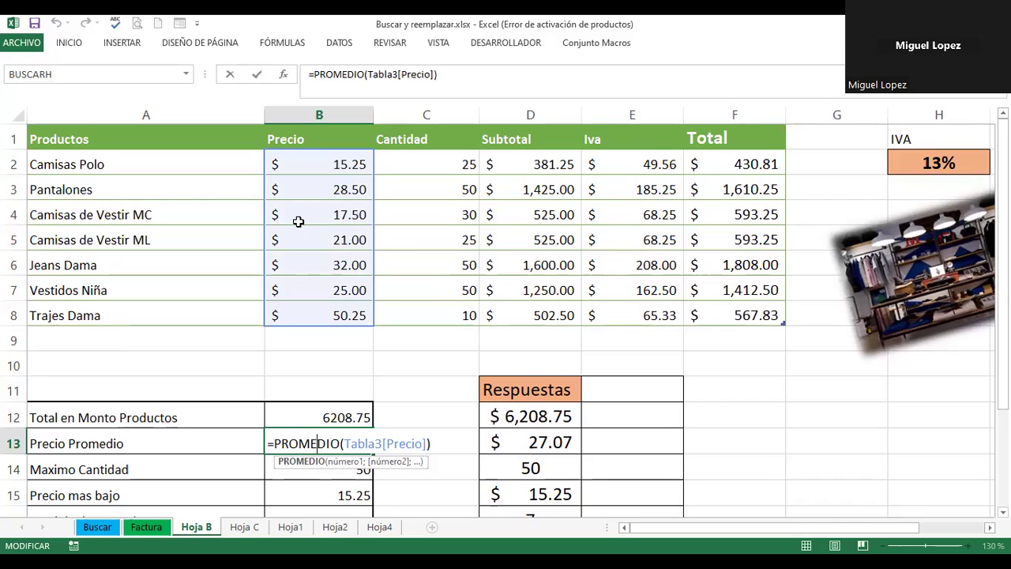
# - Confirm the B13 average and review the B12 total formula
pyautogui.press('Return')
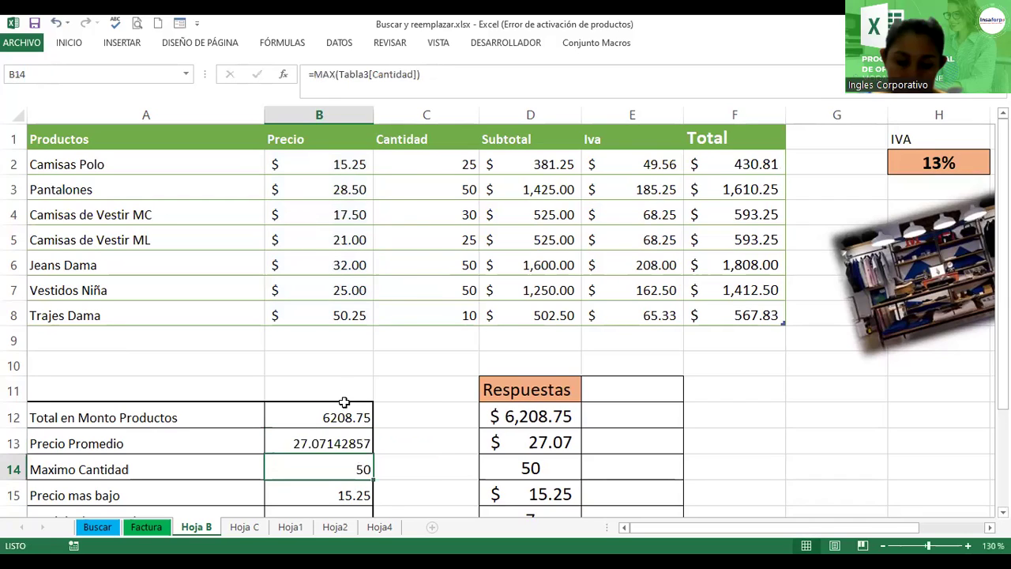
pyautogui.doubleClick(335, 419)
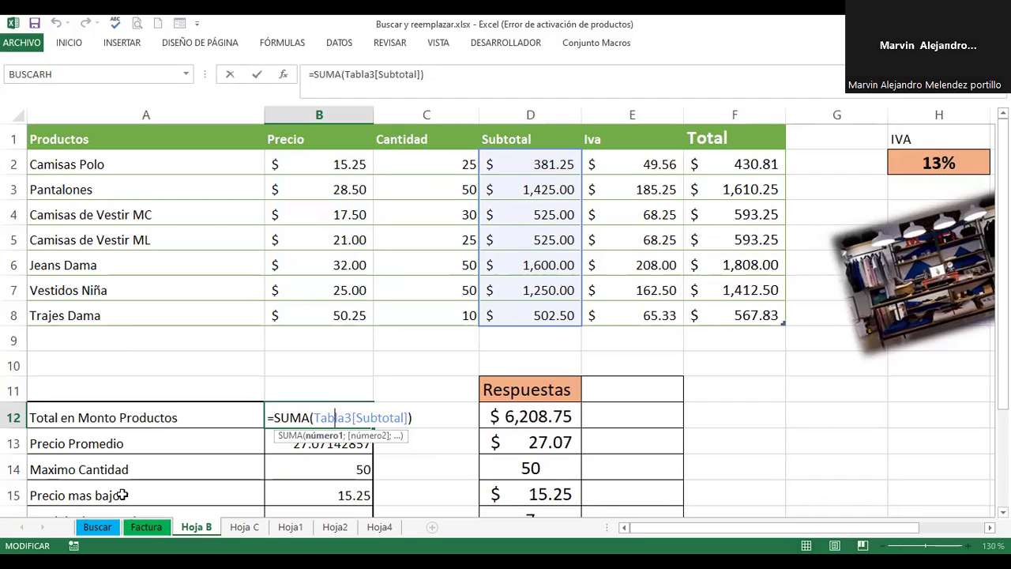
pyautogui.press('Return')
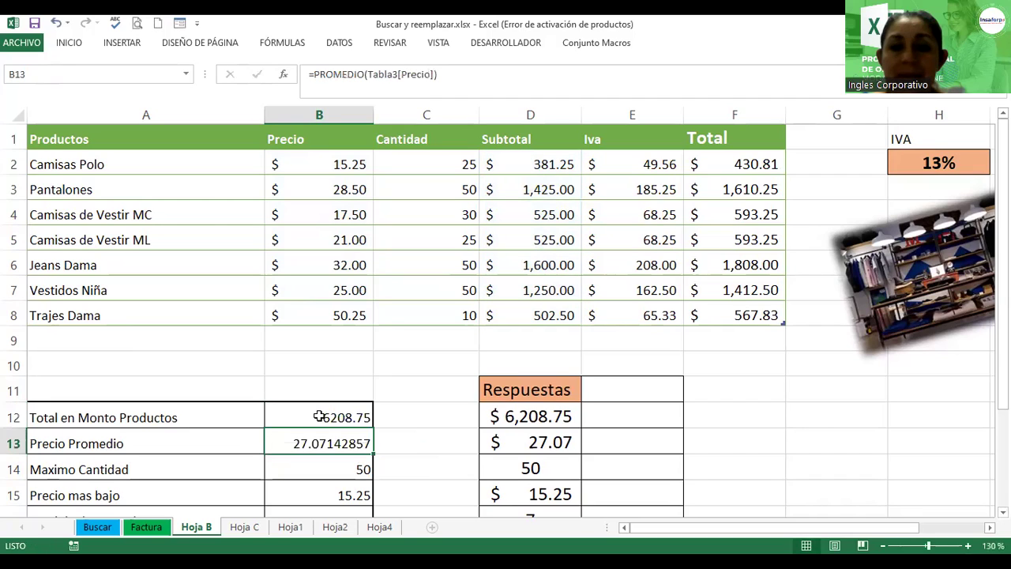
# - Format B12 as accounting currency ($ 6,208.75) and open B15's formula for review
pyautogui.click(321, 417)
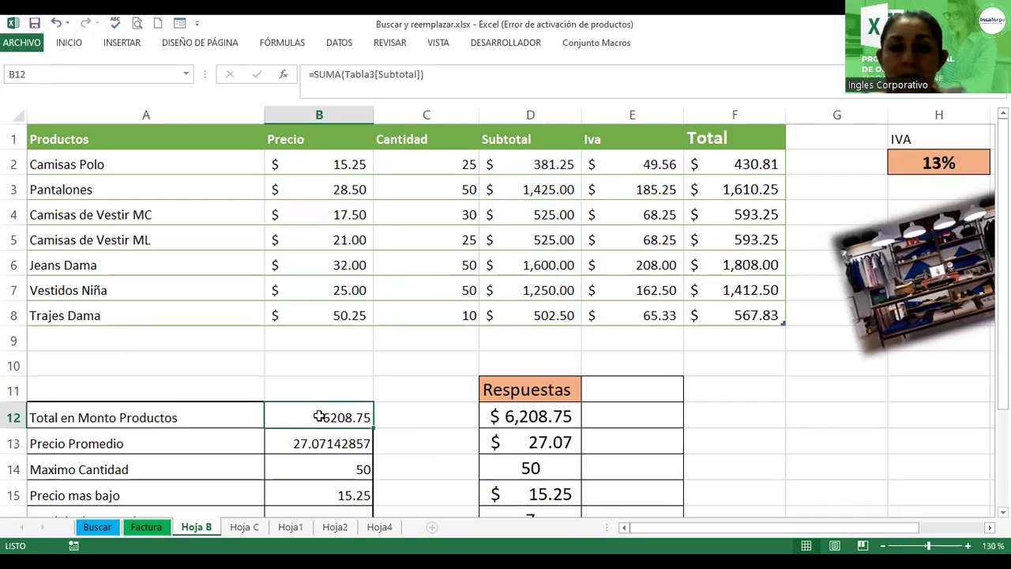
pyautogui.click(60, 40)
pyautogui.click(438, 93)
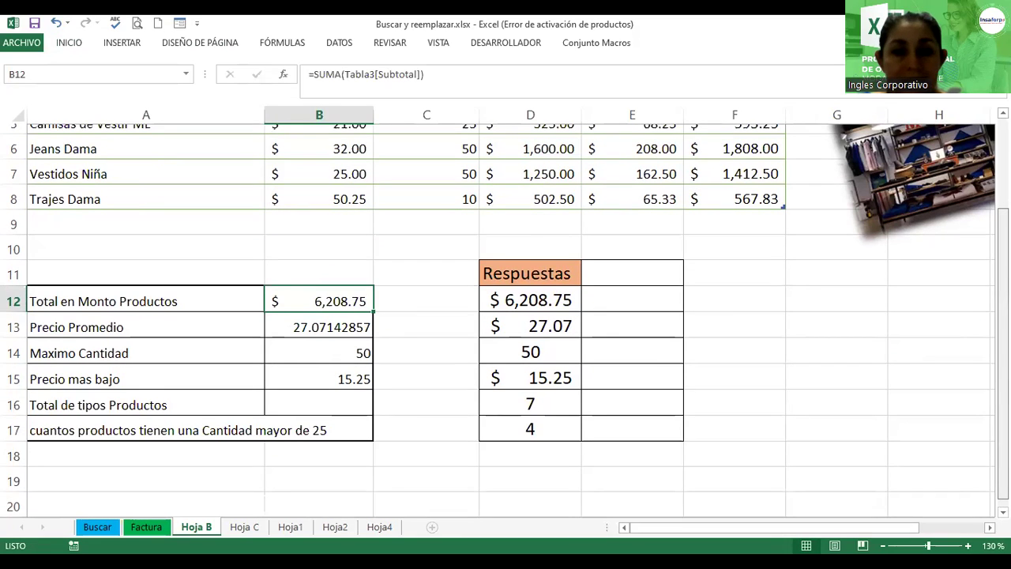
pyautogui.click(316, 371)
pyautogui.doubleClick(316, 370)
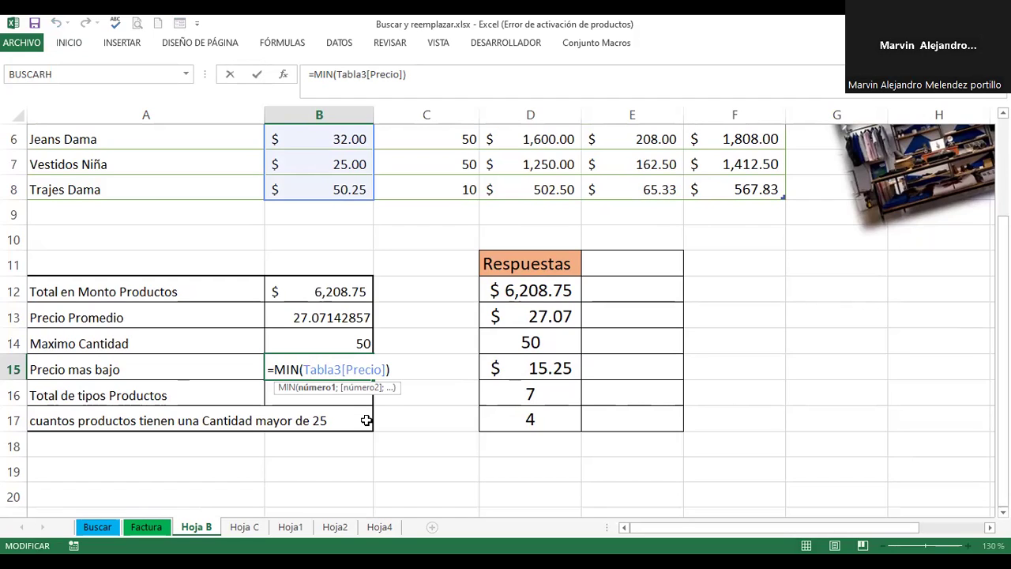
# - Give B15 and B13 accounting currency format, showing $ 15.25 and $ 27.07
pyautogui.press('Return')
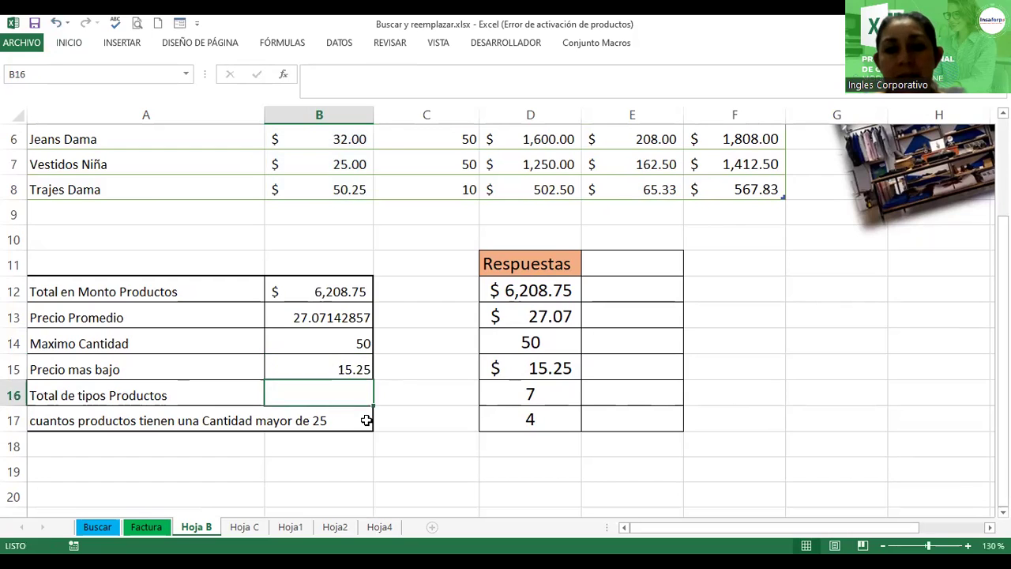
pyautogui.click(333, 363)
pyautogui.click(68, 40)
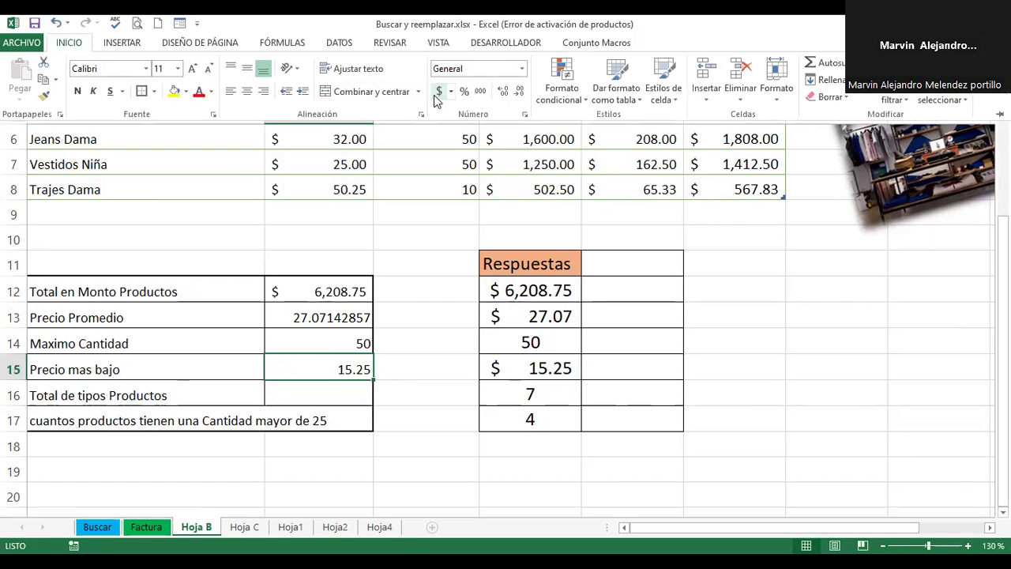
pyautogui.click(439, 91)
pyautogui.click(283, 322)
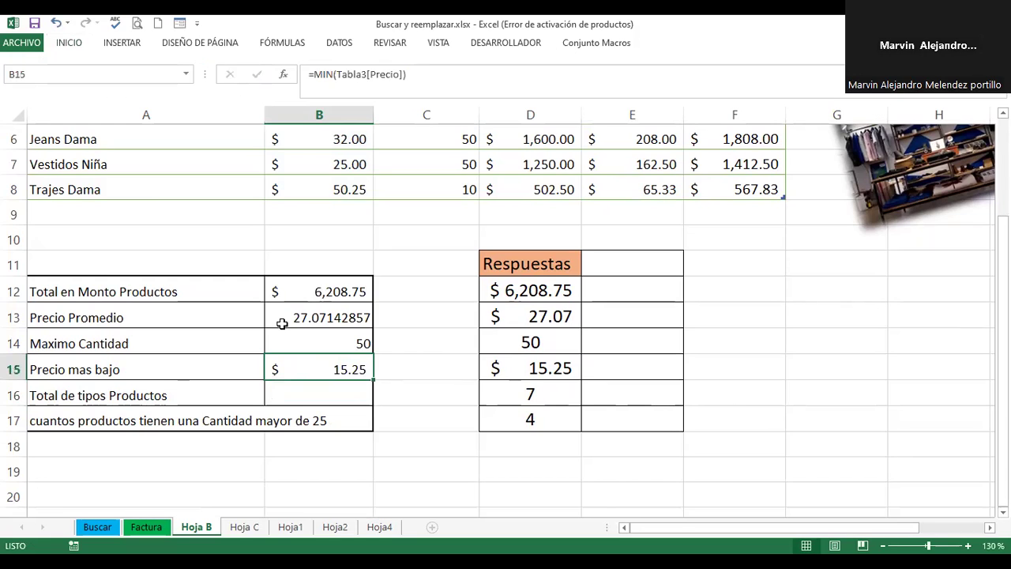
pyautogui.click(73, 46)
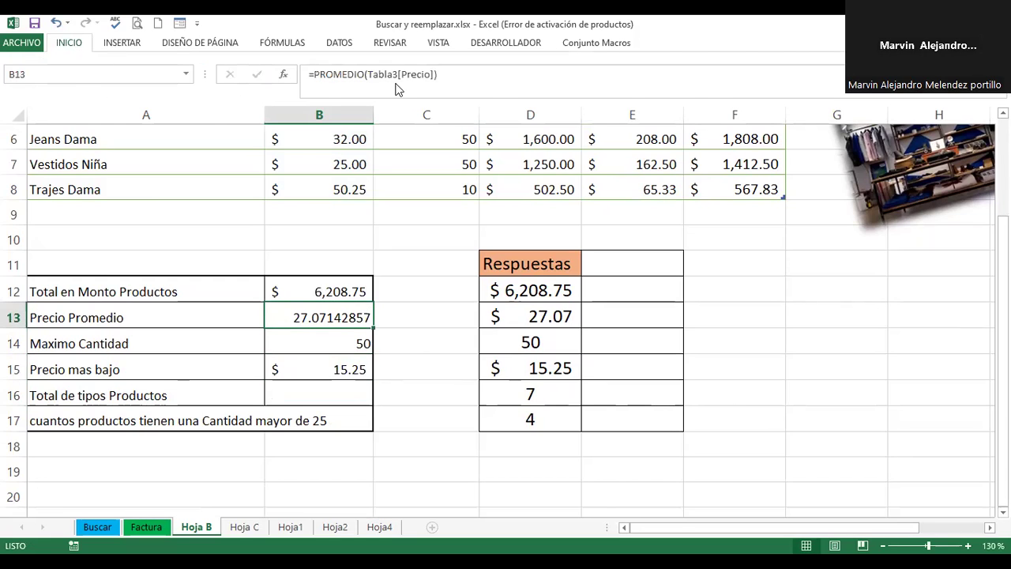
pyautogui.click(441, 92)
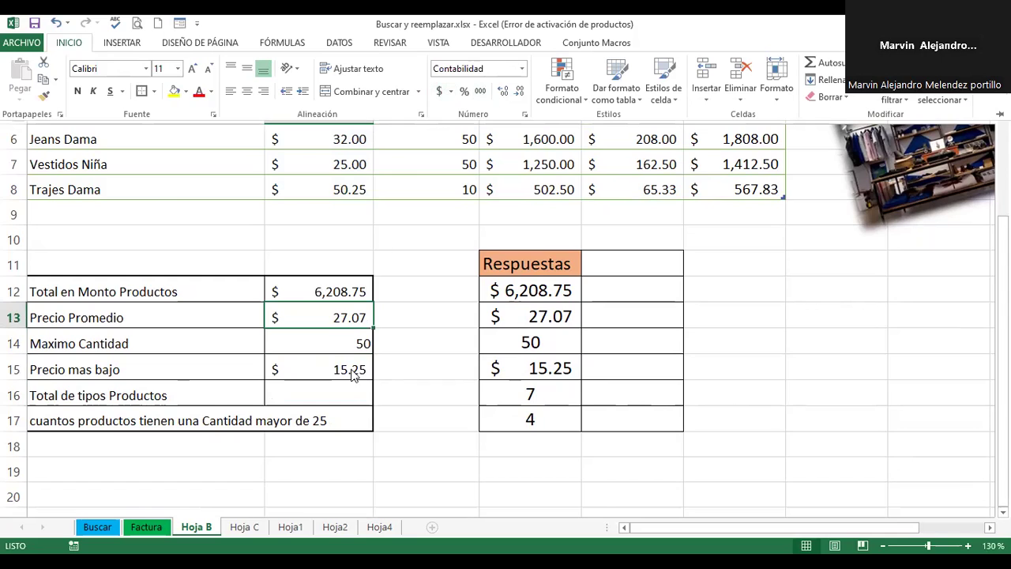
# - Make the result values in B12:B15 bold
pyautogui.click(315, 395)
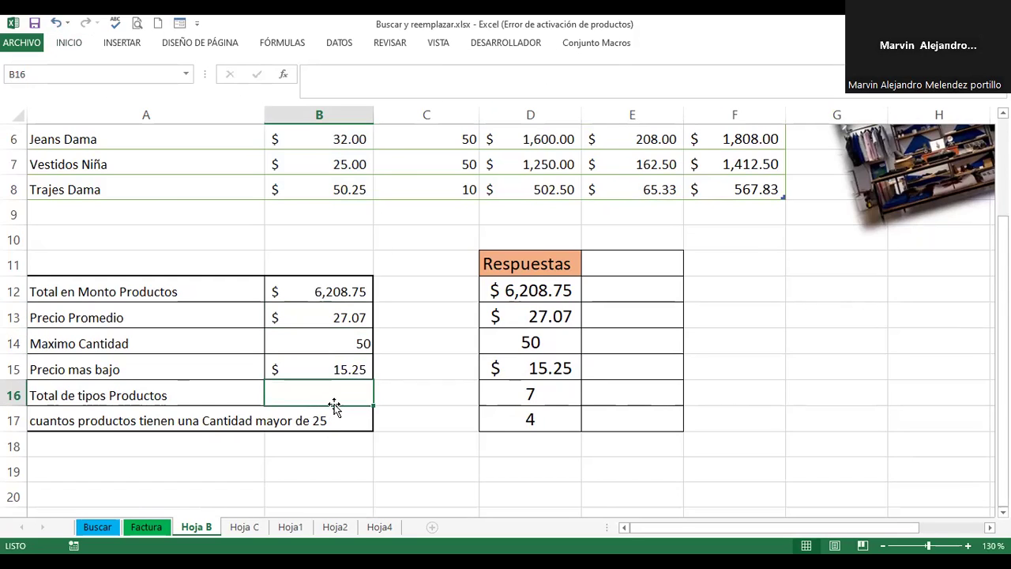
pyautogui.moveTo(341, 292); pyautogui.dragTo(339, 395)
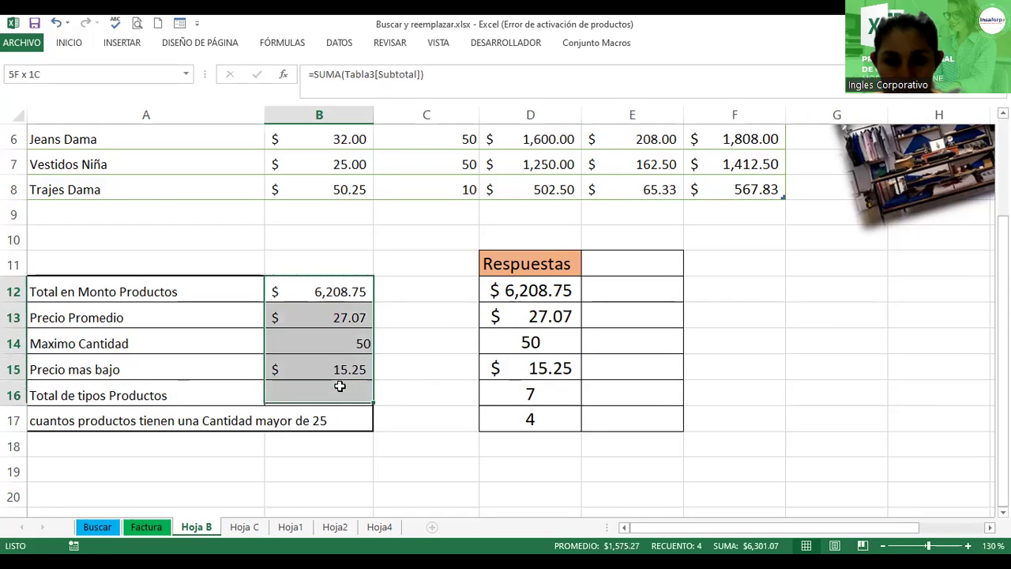
pyautogui.click(69, 42)
pyautogui.click(78, 91)
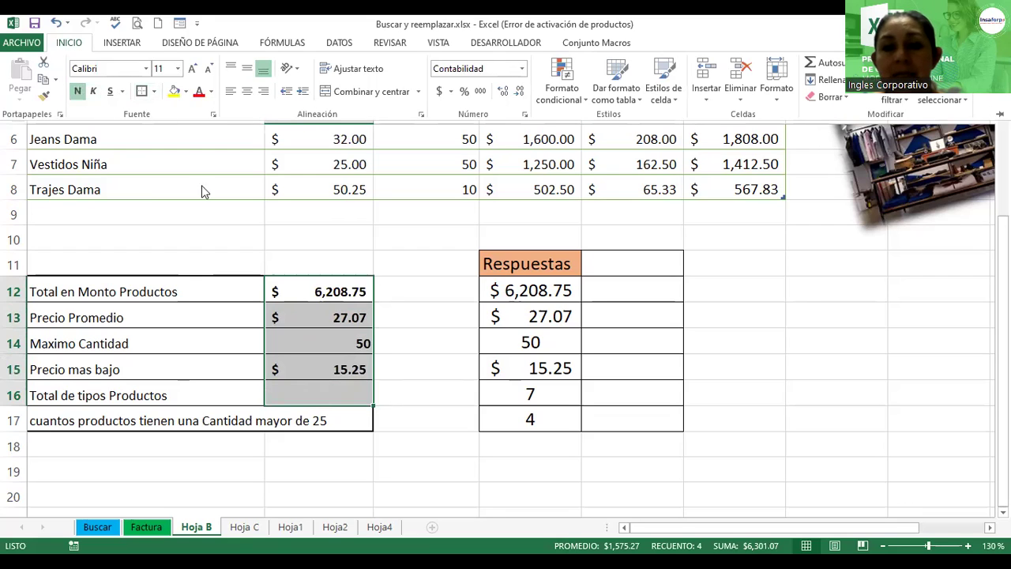
pyautogui.click(352, 371)
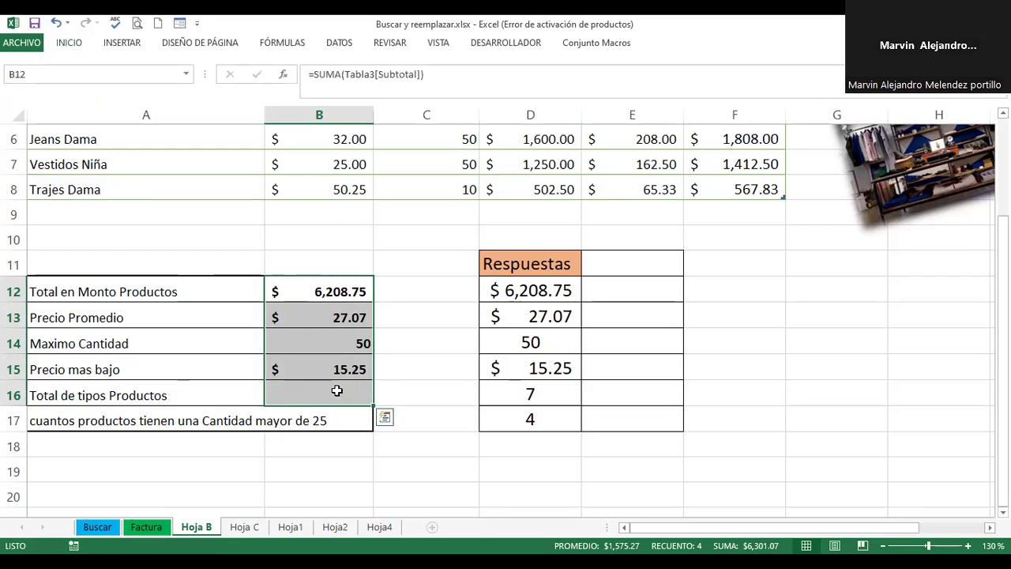
pyautogui.click(337, 391)
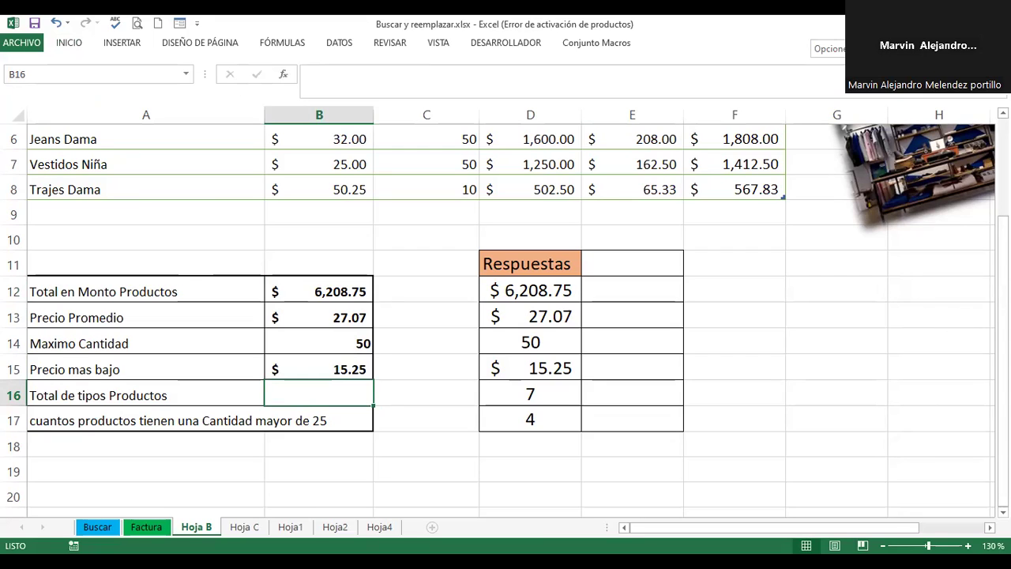
pyautogui.click(246, 534)
pyautogui.click(216, 529)
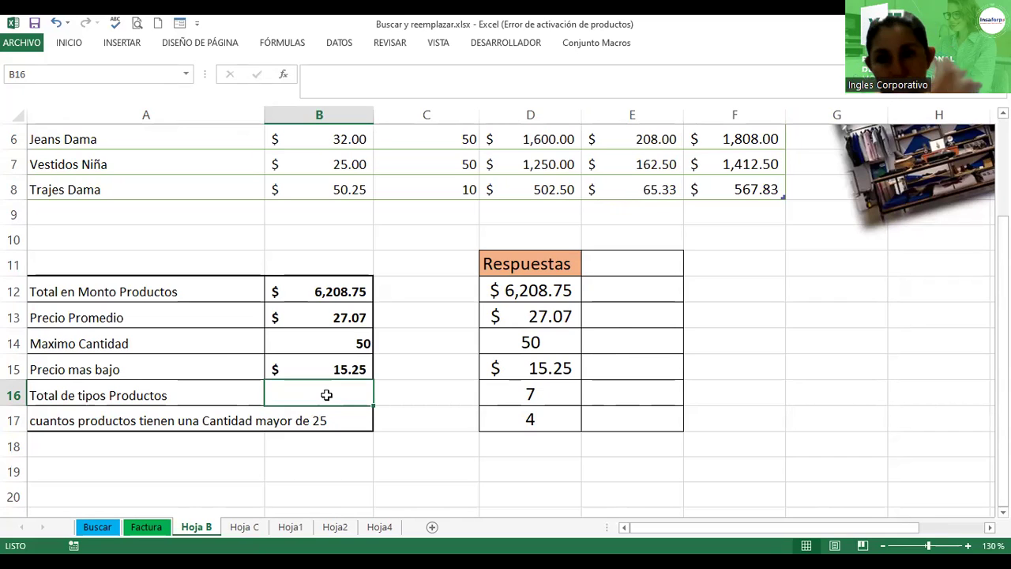
# - Enter =CONTARA(Tabla3[Productos]) in B16 over A2:A8, counting 7 product types
pyautogui.write('=contar')
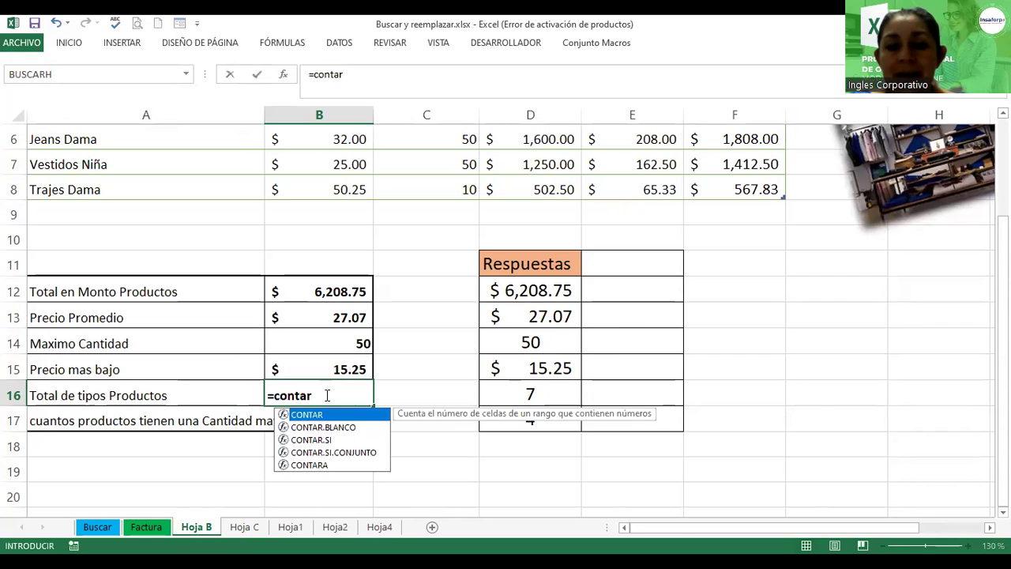
pyautogui.write('a(')
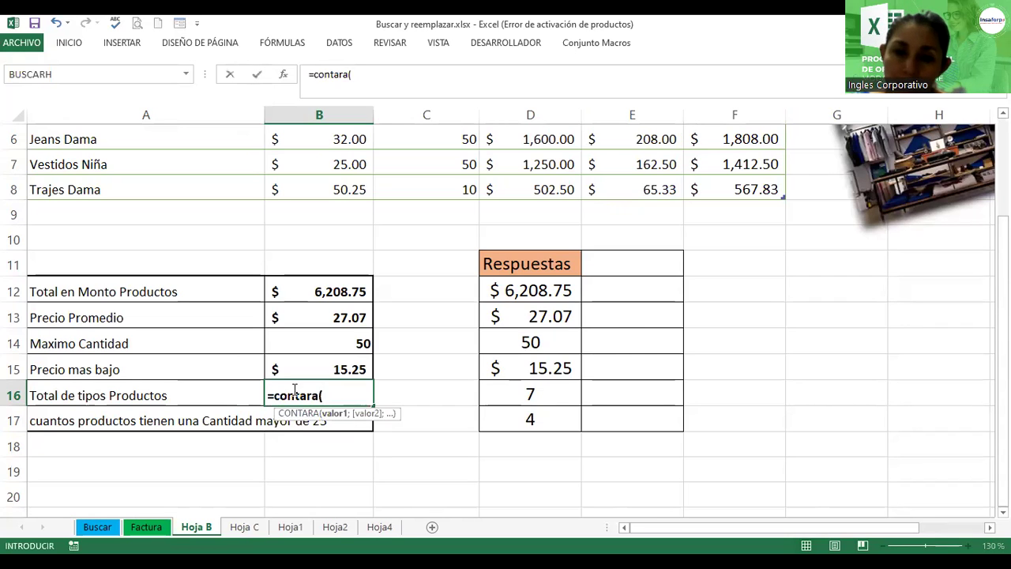
pyautogui.scroll(1, 649, 352)
pyautogui.scroll(1, 428, 247)
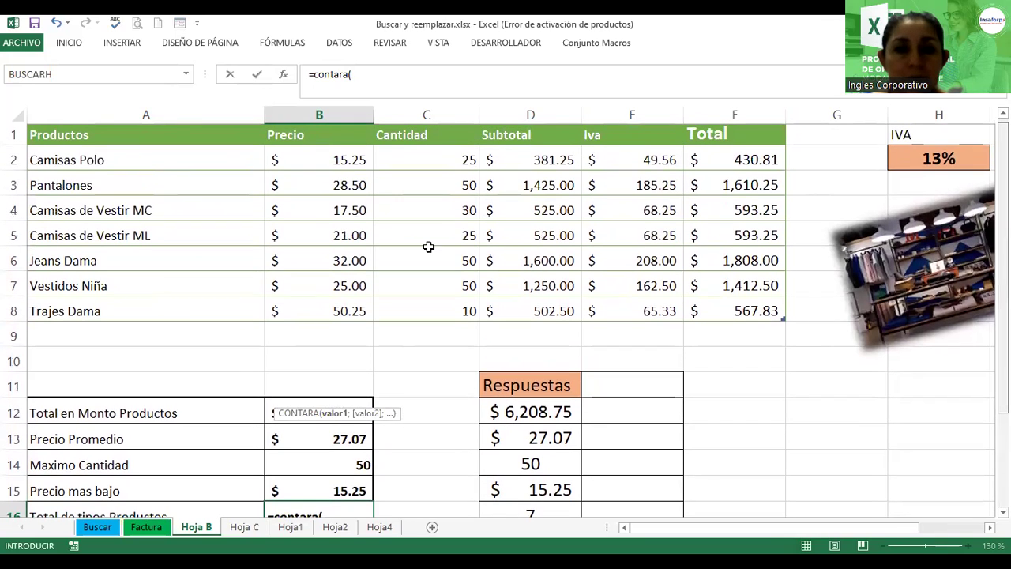
pyautogui.scroll(1, 151, 163)
pyautogui.click(147, 163)
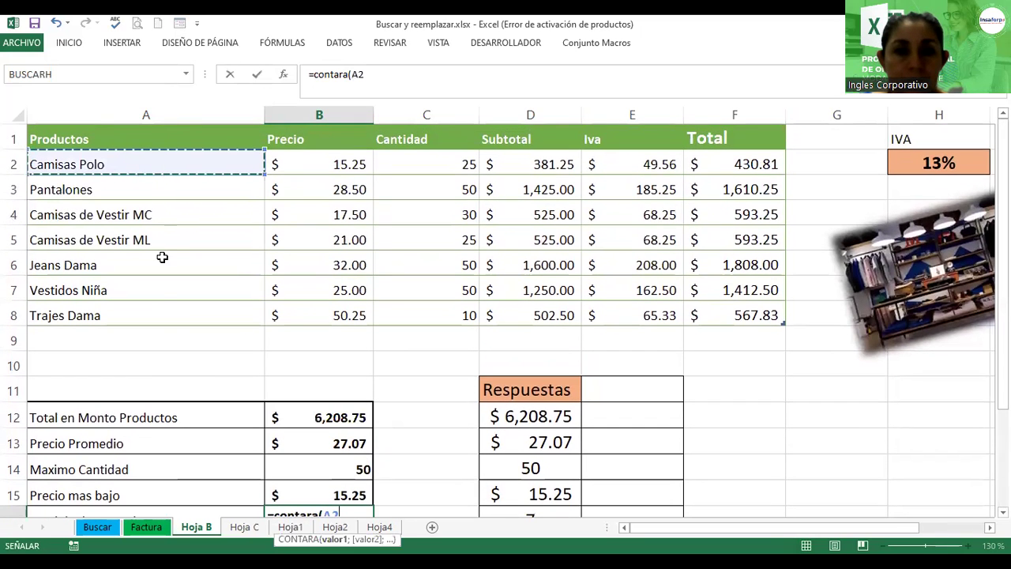
pyautogui.keyDown('shift'); pyautogui.click(168, 318); pyautogui.keyUp('shift')
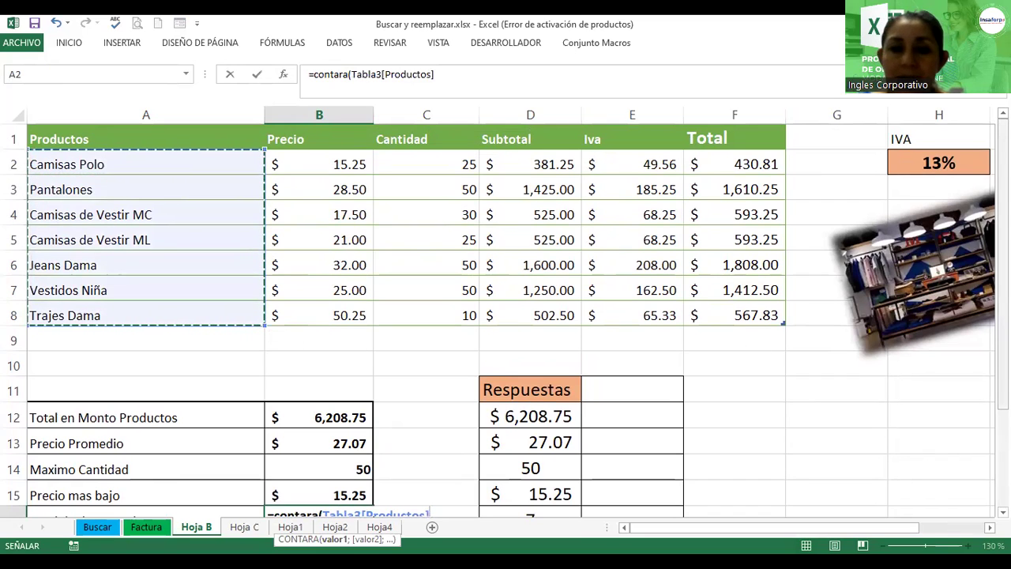
pyautogui.scroll(-2, 506, 316)
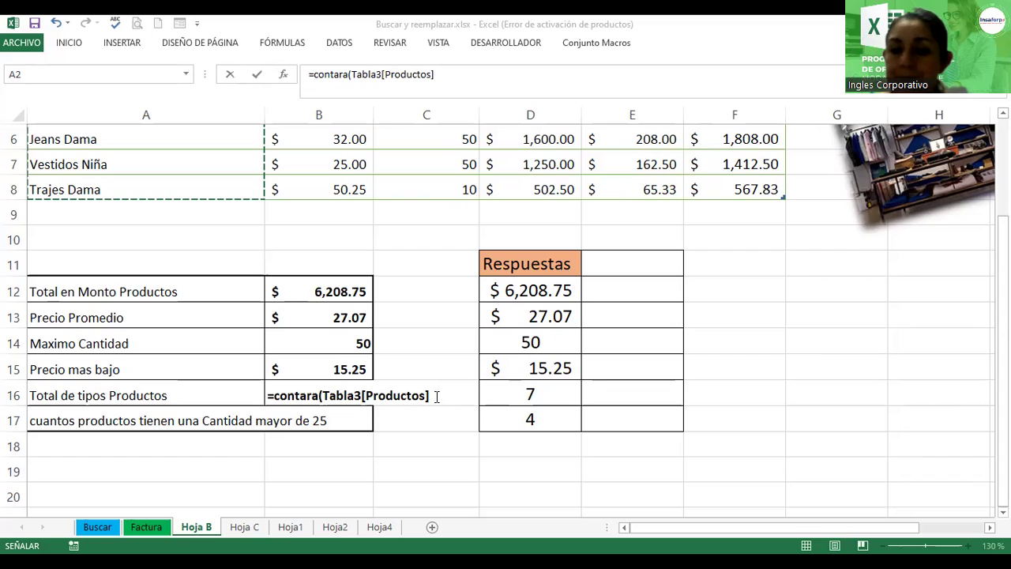
pyautogui.press('Return')
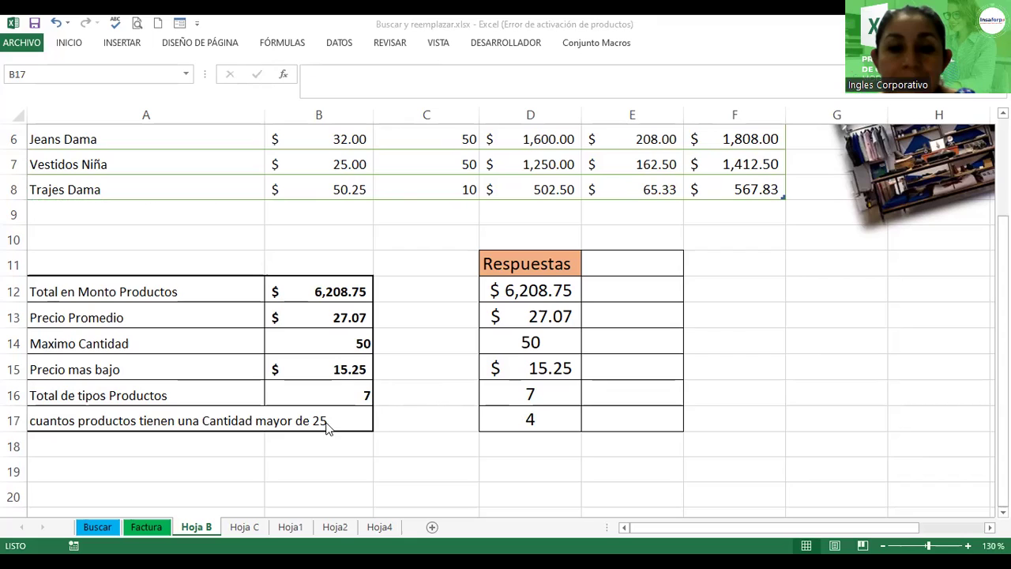
# - Centre the A17 question, make row 17 taller, and wrap its text
pyautogui.click(110, 422)
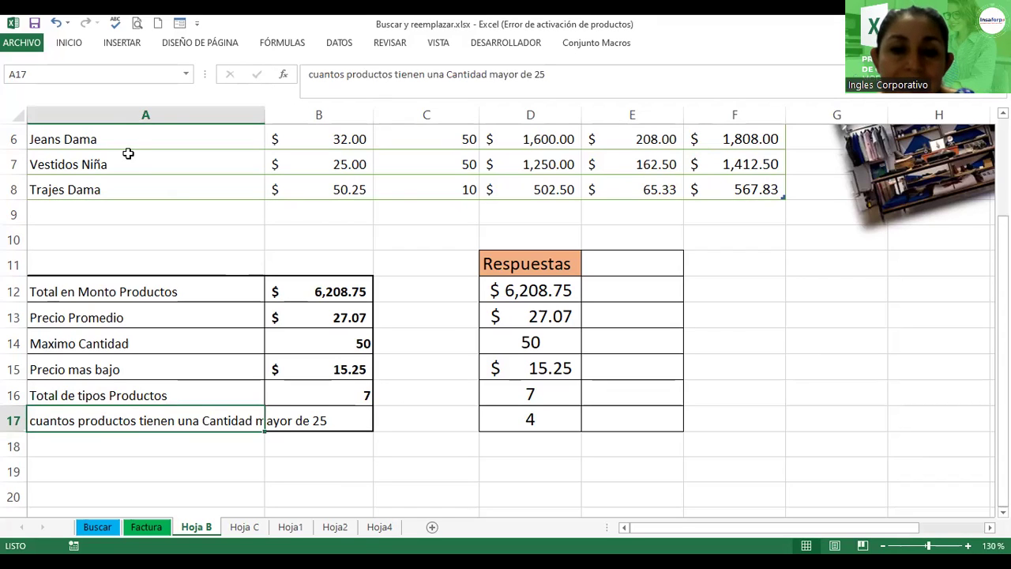
pyautogui.click(68, 46)
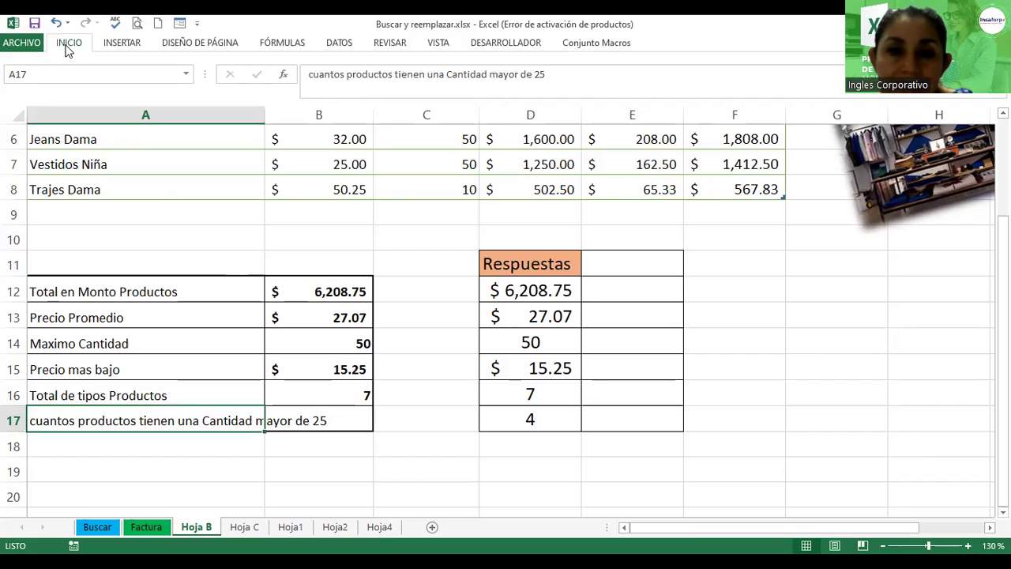
pyautogui.click(246, 91)
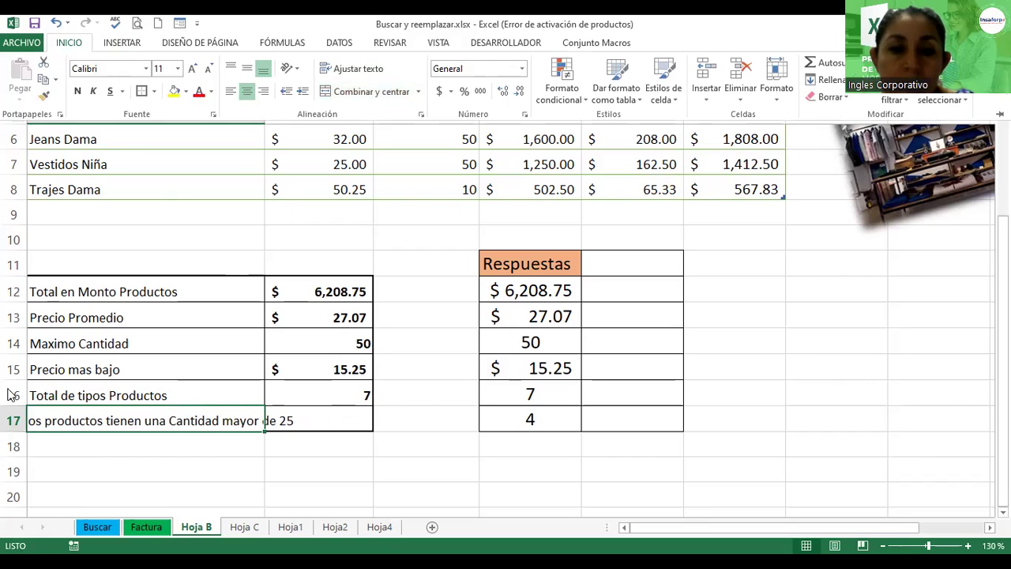
pyautogui.click(13, 430)
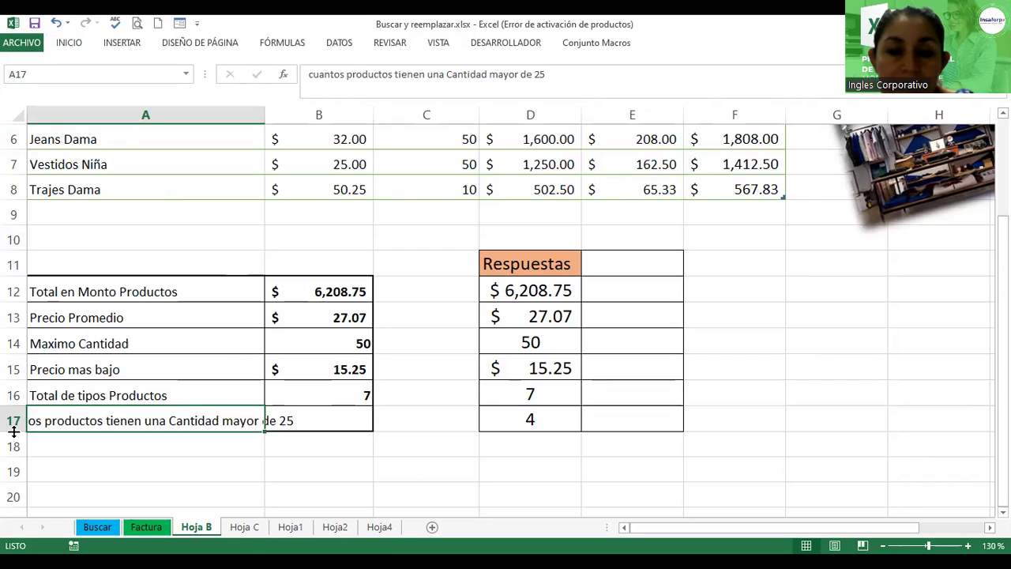
pyautogui.moveTo(14, 431); pyautogui.dragTo(13, 454)
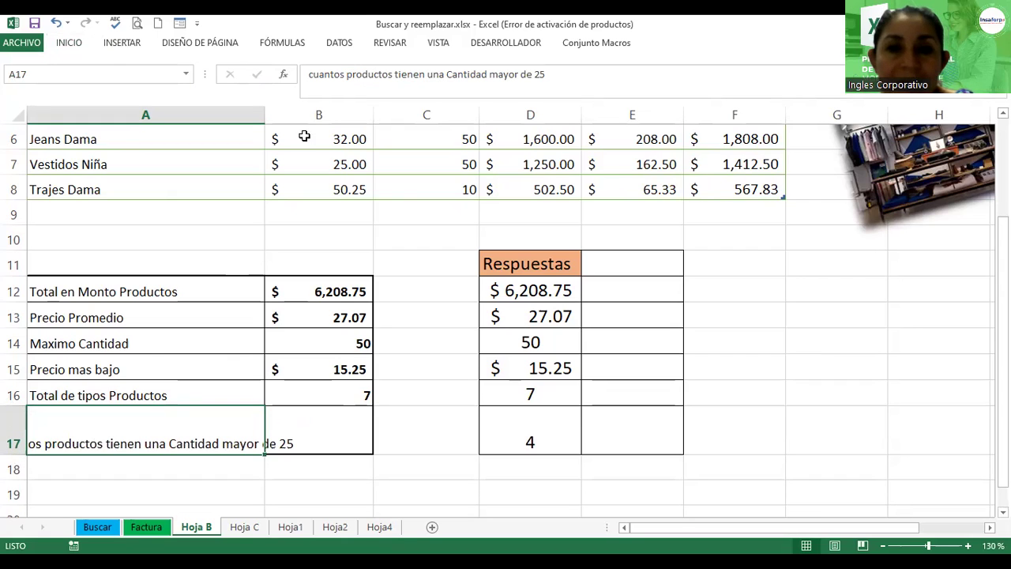
pyautogui.click(69, 43)
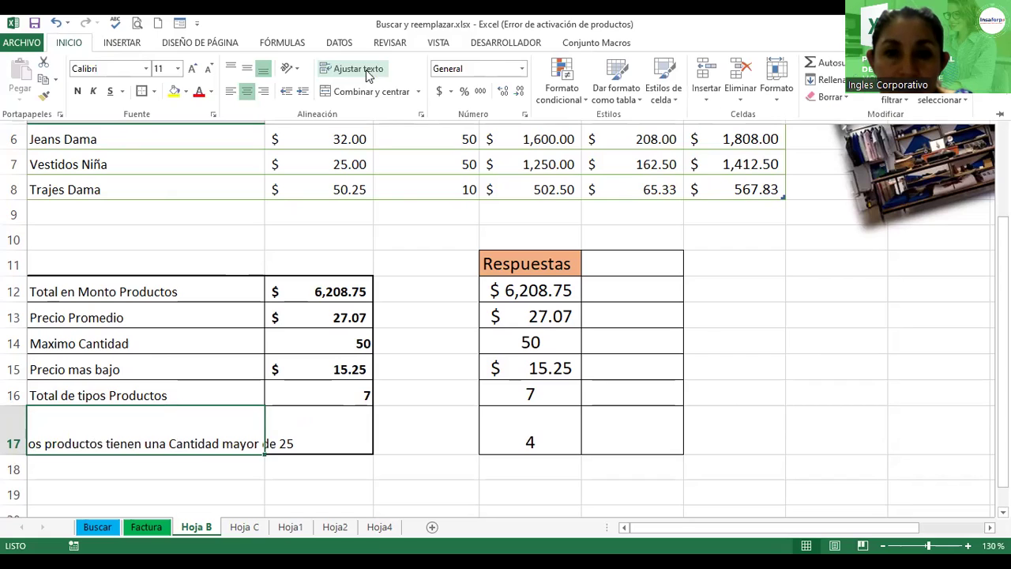
pyautogui.click(366, 69)
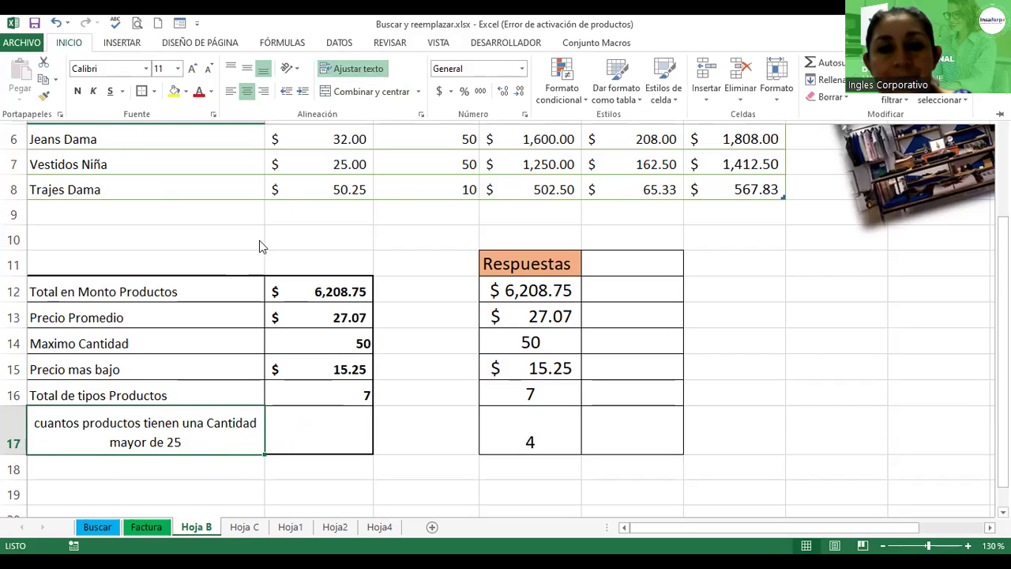
# - Capitalise the first letter of A17 to read 'Cuantos productos tienen una Cantidad mayor de 25'
pyautogui.click(41, 432)
pyautogui.doubleClick(38, 431)
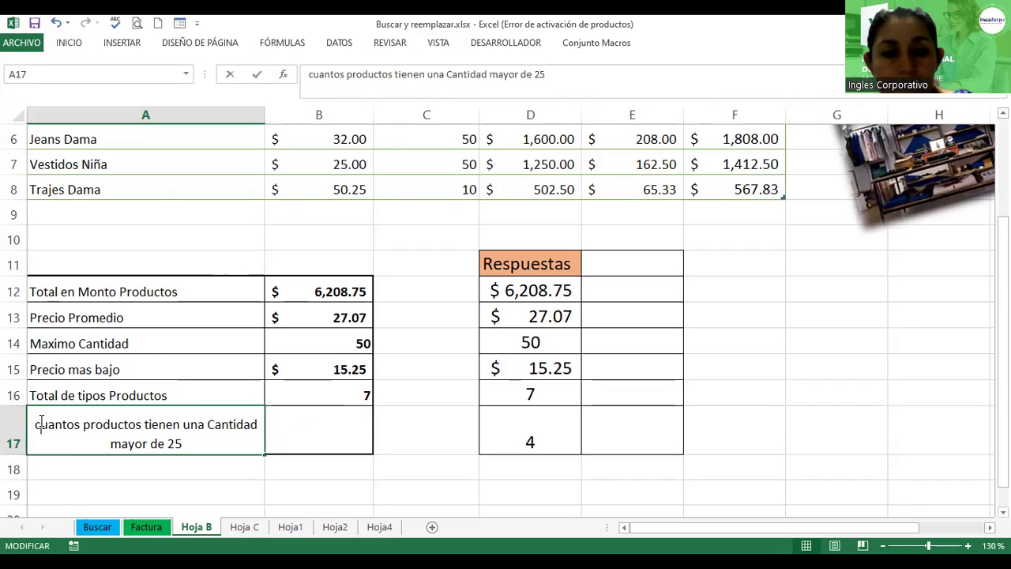
pyautogui.press('Delete')
pyautogui.write('C')
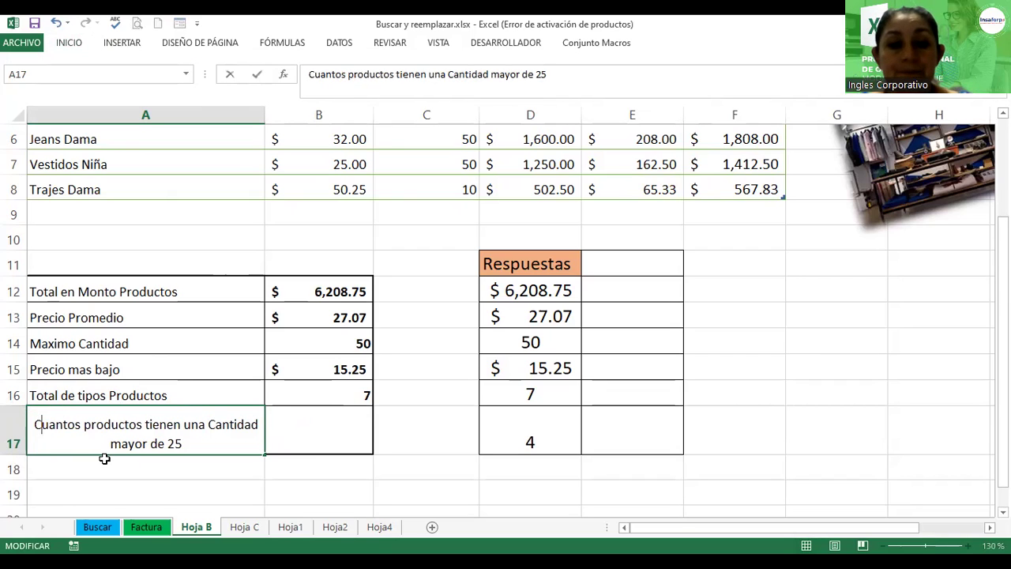
pyautogui.press('Return')
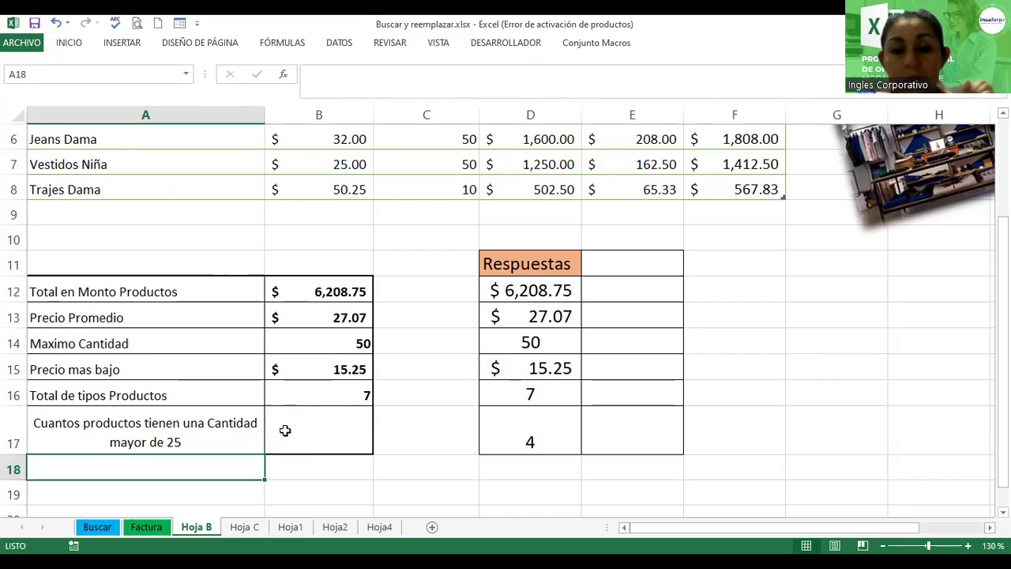
pyautogui.click(285, 432)
# - Enter =CONTAR.SI(Tabla3[Cantidad];">25") in B17, counting 4 quantities above 25
pyautogui.write('=c')
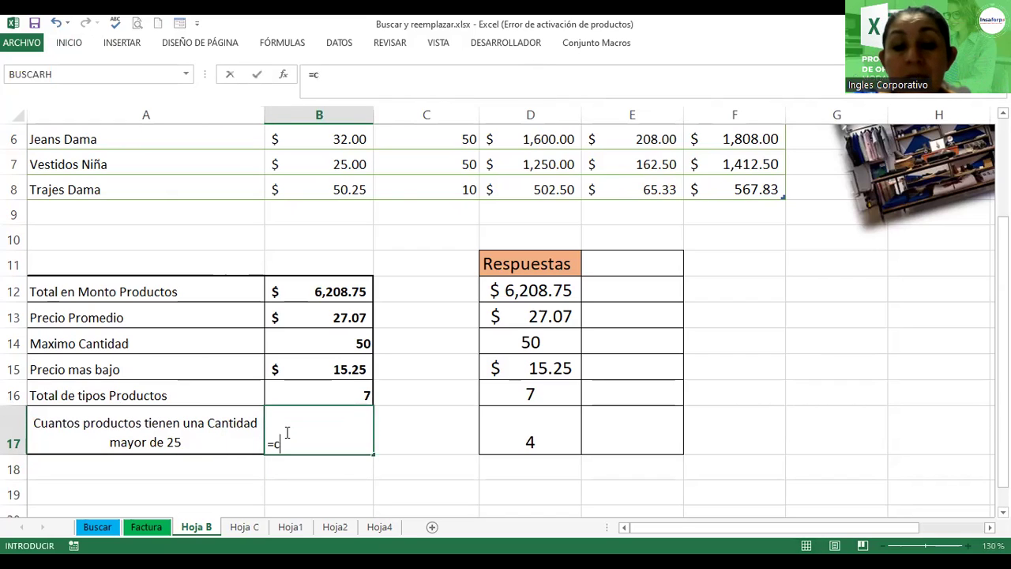
pyautogui.write('ontar.si')
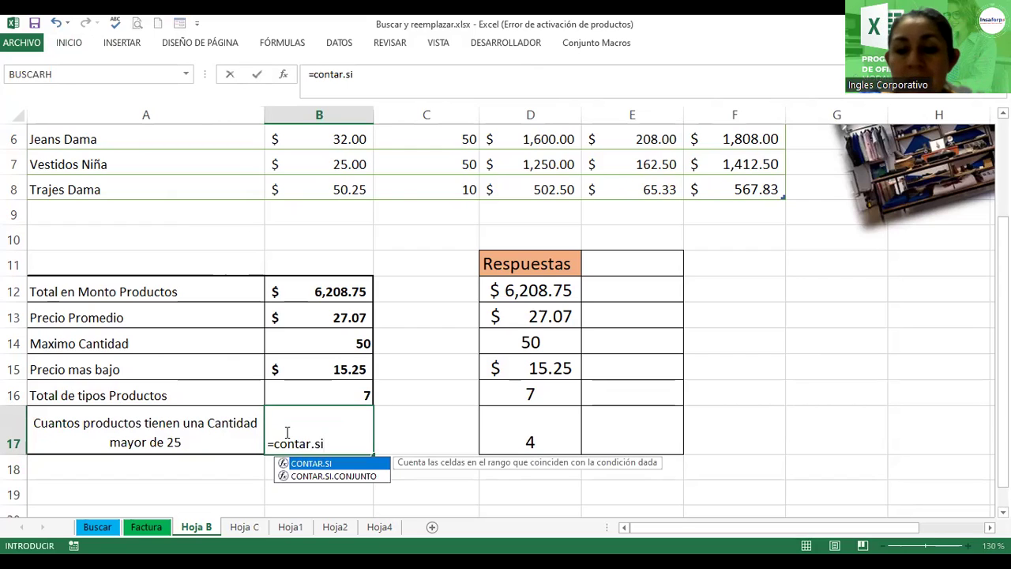
pyautogui.write('(')
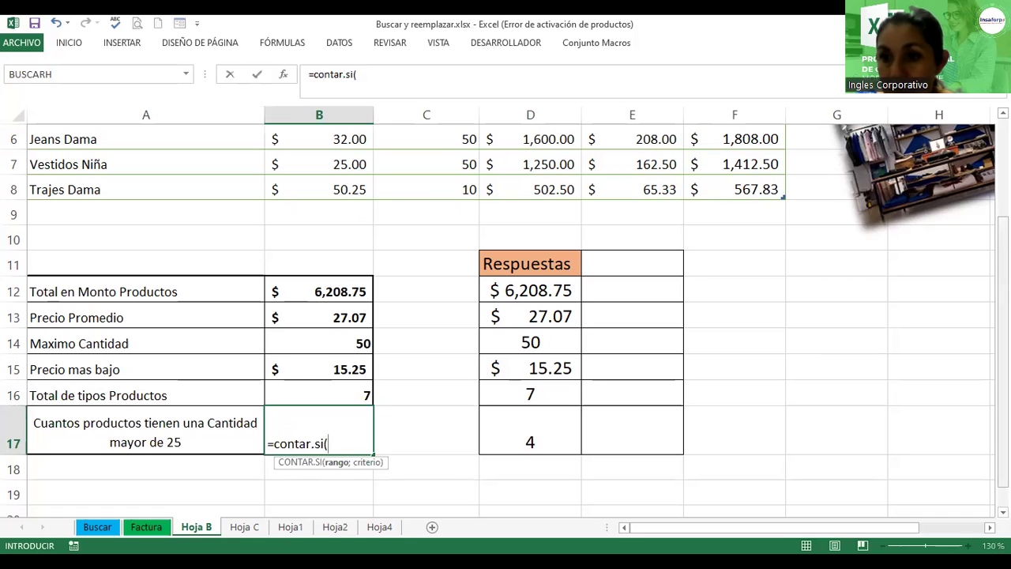
pyautogui.scroll(2, 506, 316)
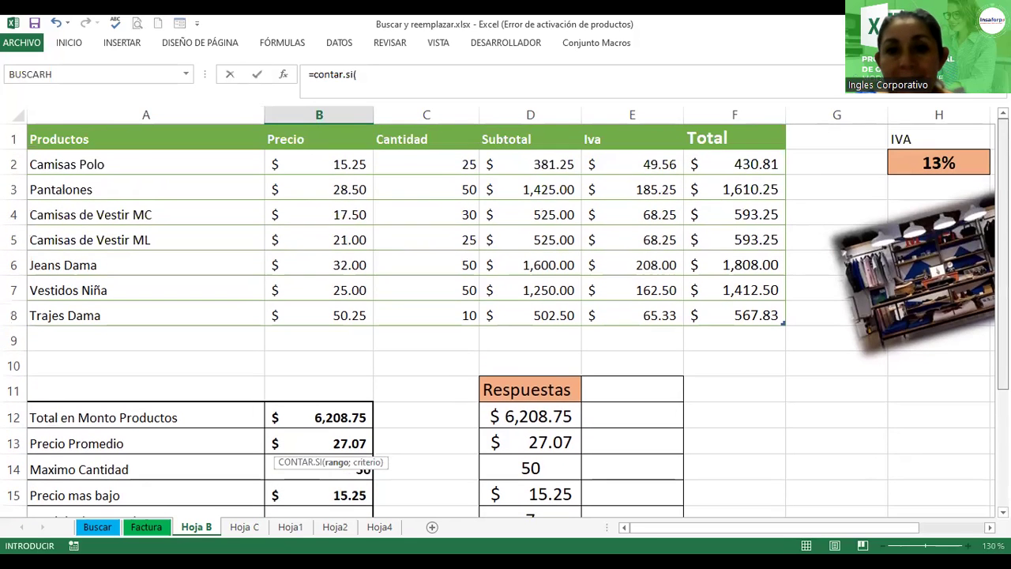
pyautogui.click(440, 165)
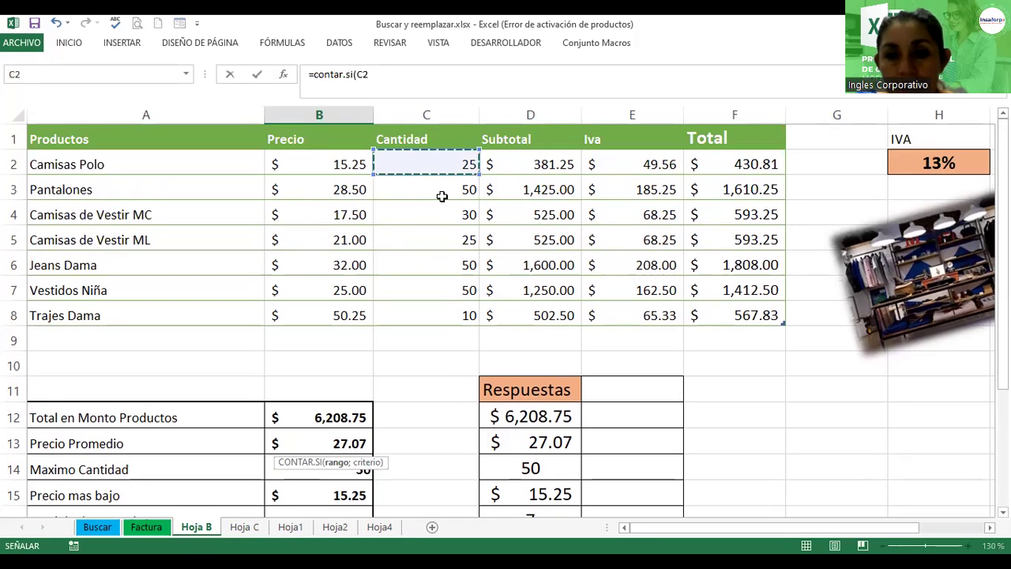
pyautogui.hotkey('ctrl', 'shift', 'Down')
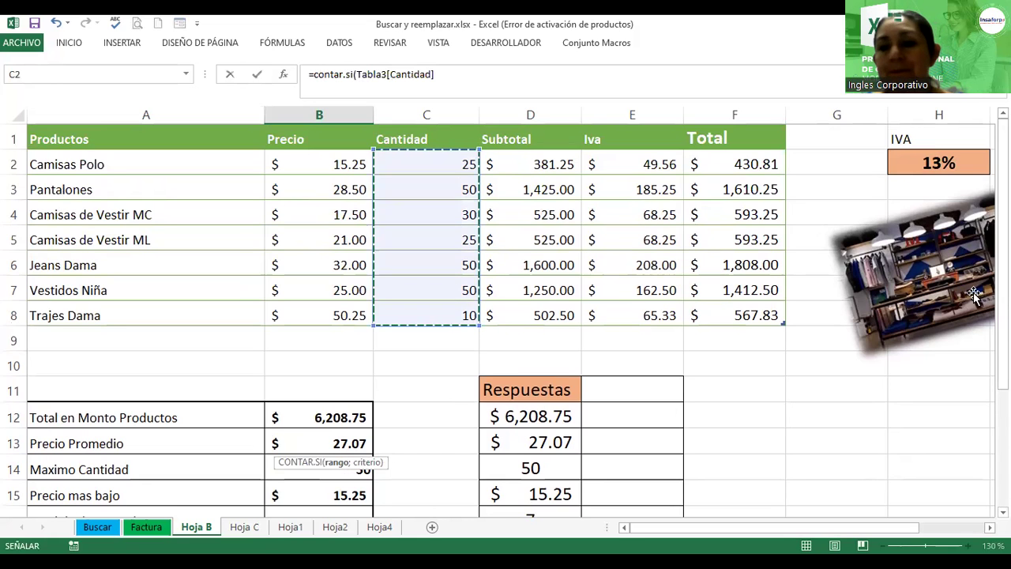
pyautogui.scroll(-2, 506, 316)
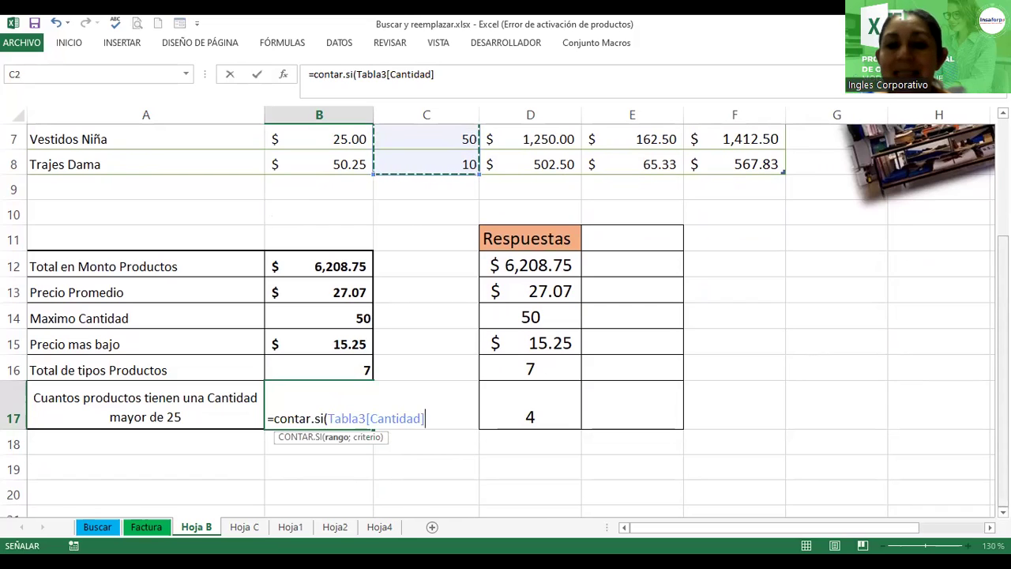
pyautogui.write(';')
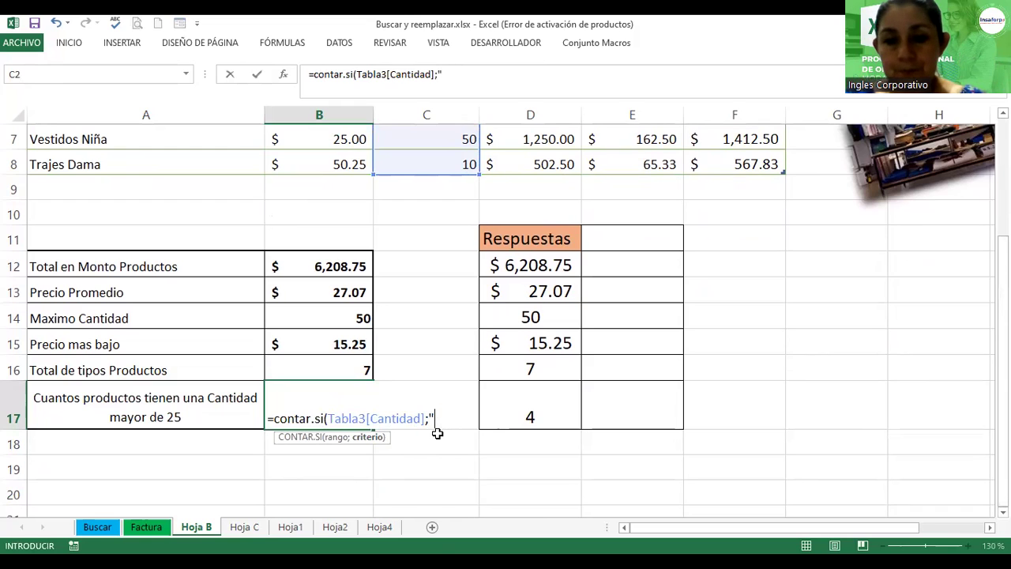
pyautogui.write('25')
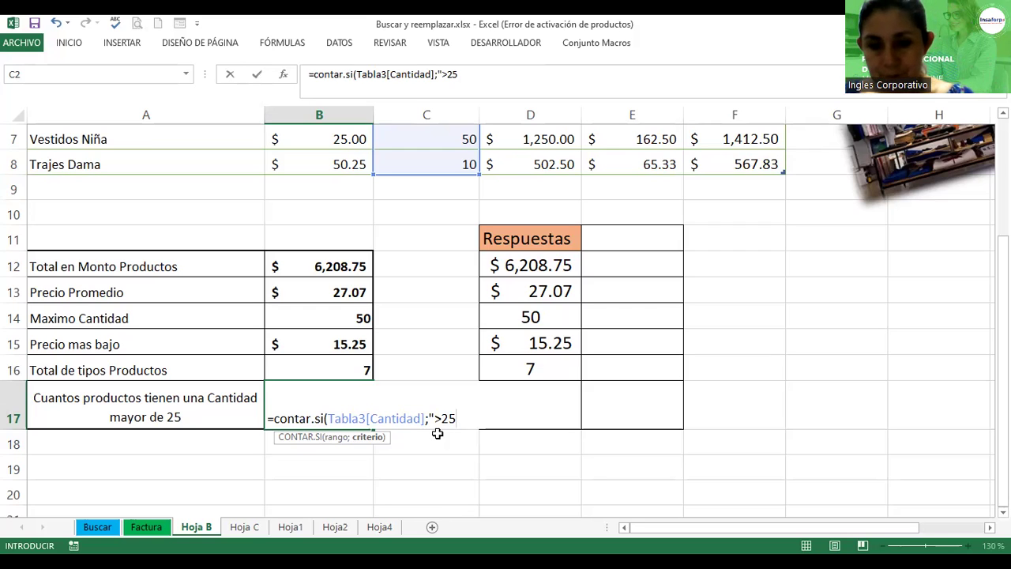
pyautogui.click(435, 418)
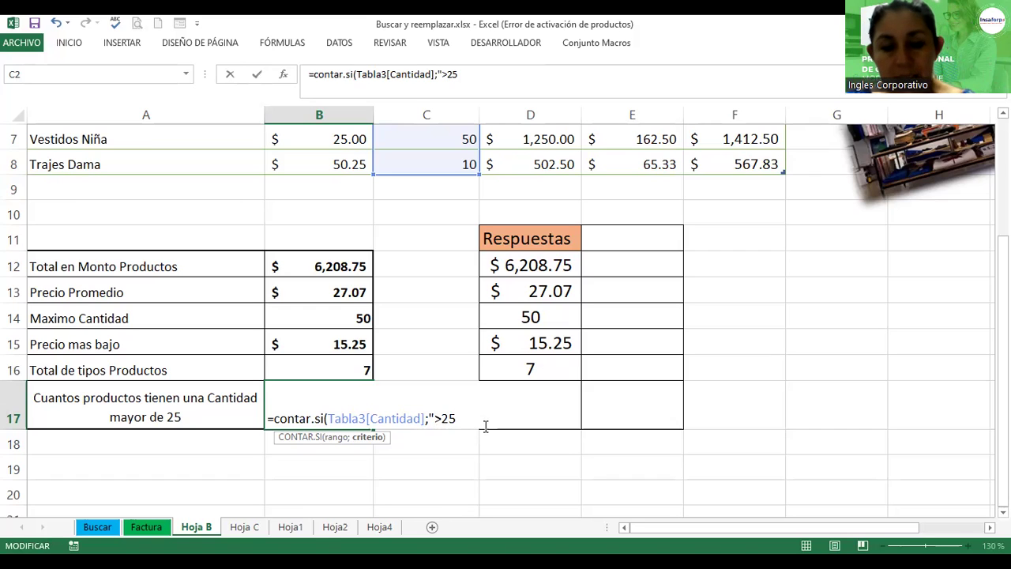
pyautogui.write(')')
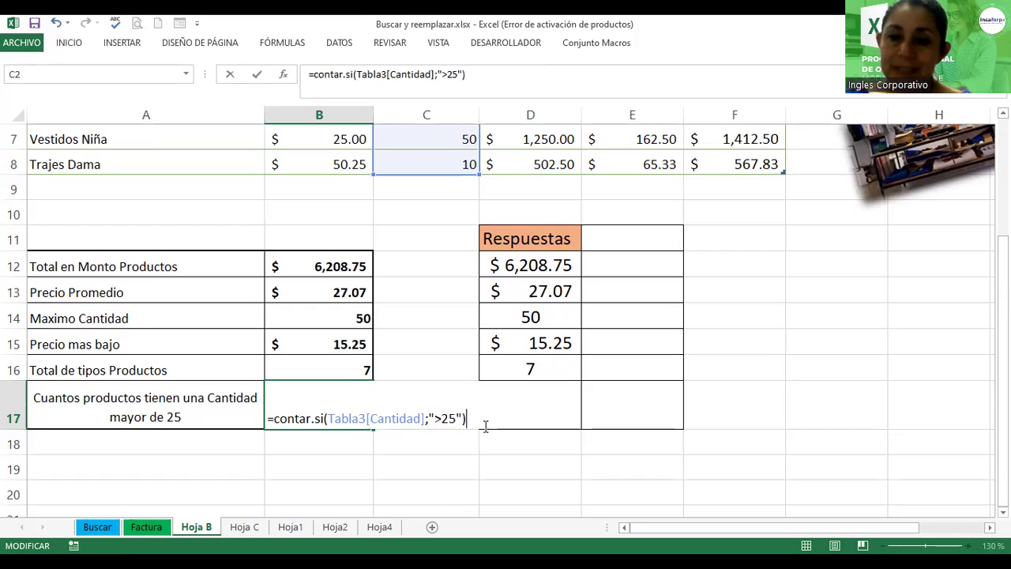
pyautogui.press('Return')
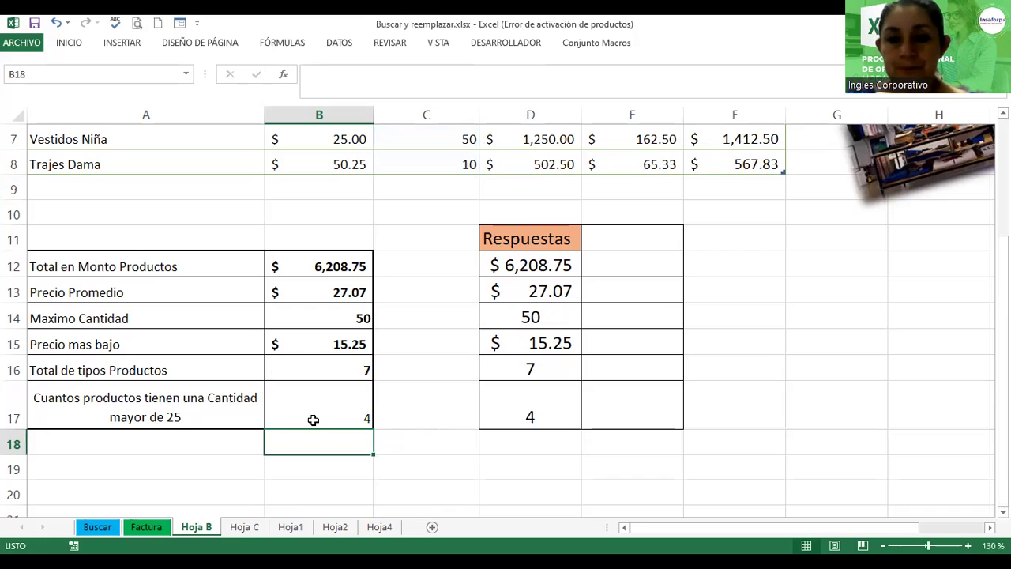
pyautogui.click(318, 409)
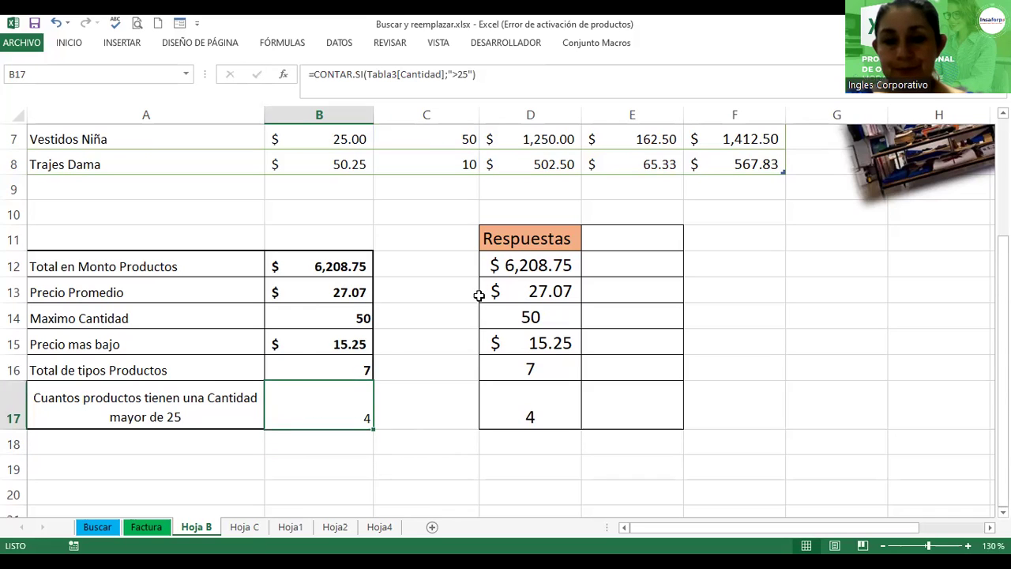
# - Remove all values and formatting from D11:E17 using Borrar todo
pyautogui.click(77, 49)
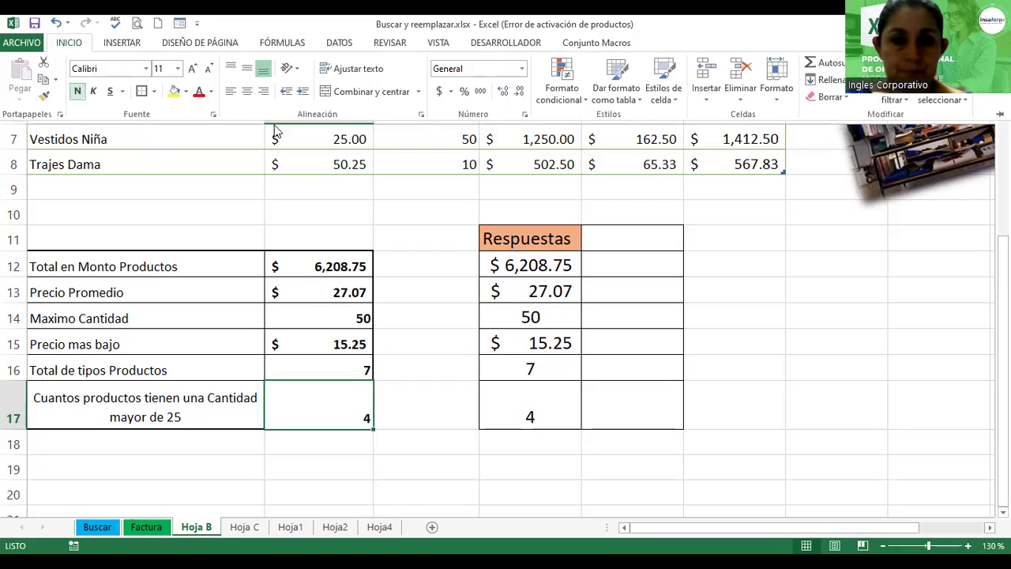
pyautogui.moveTo(529, 239); pyautogui.dragTo(661, 408)
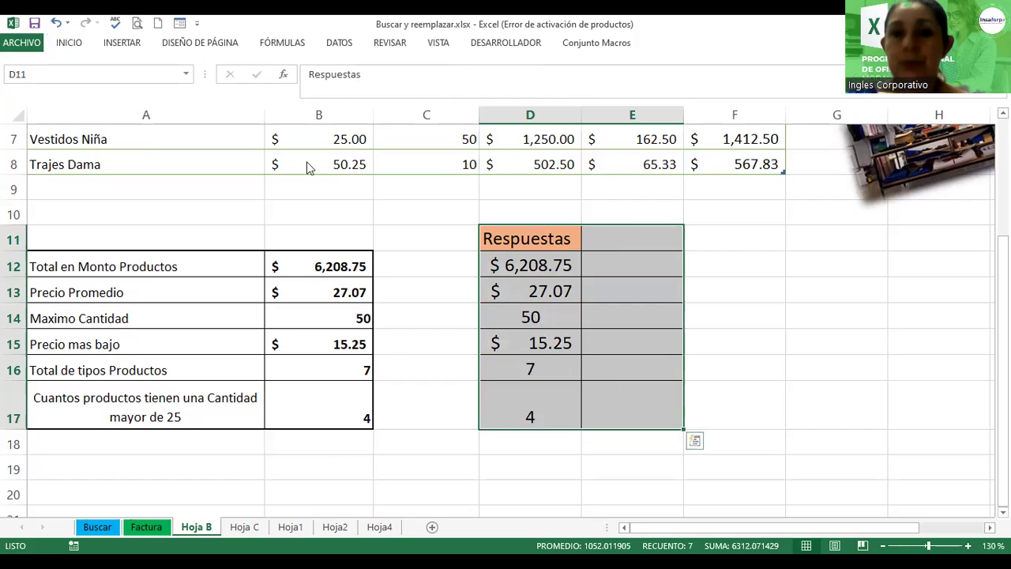
pyautogui.click(82, 49)
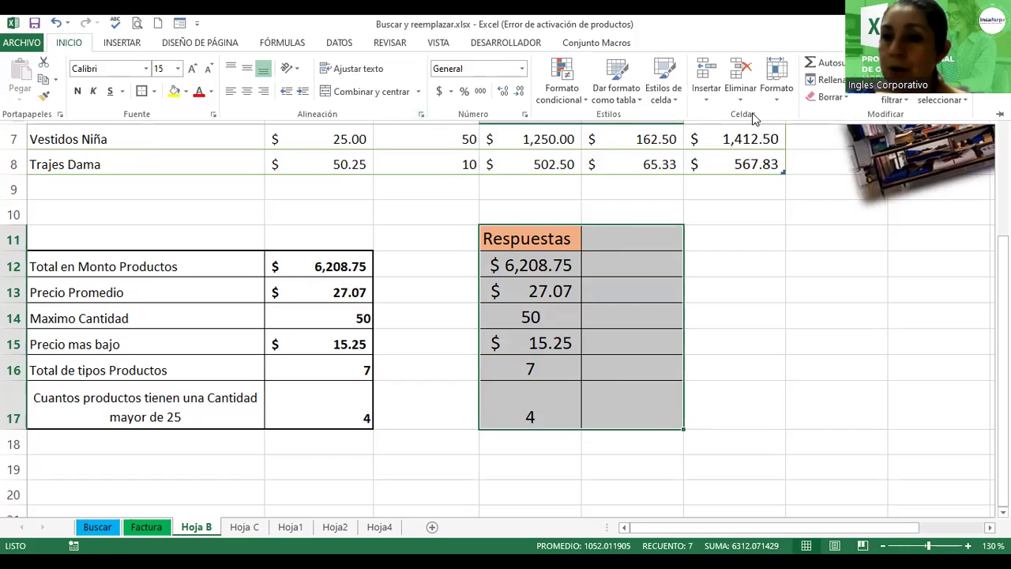
pyautogui.click(844, 97)
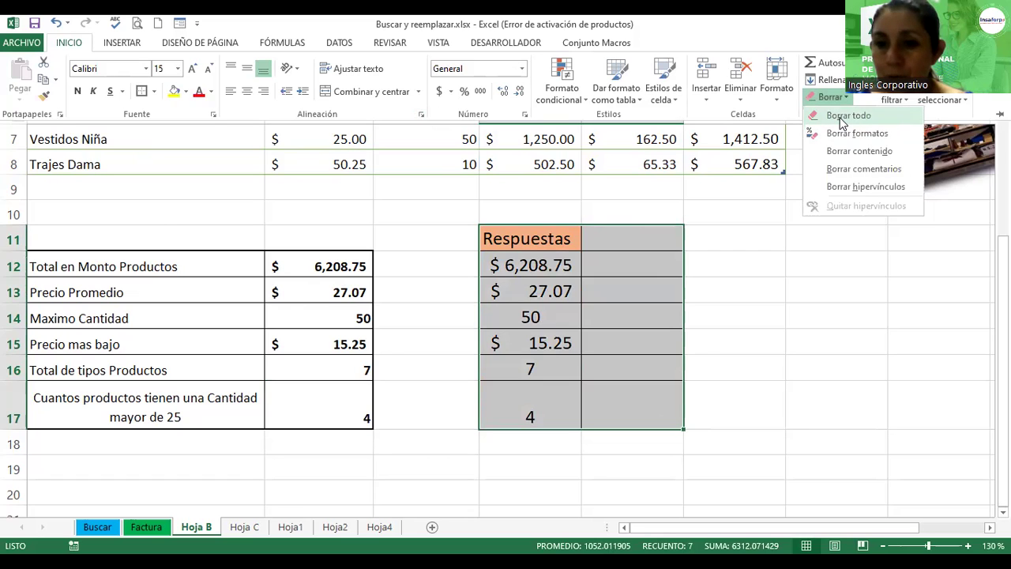
pyautogui.click(842, 117)
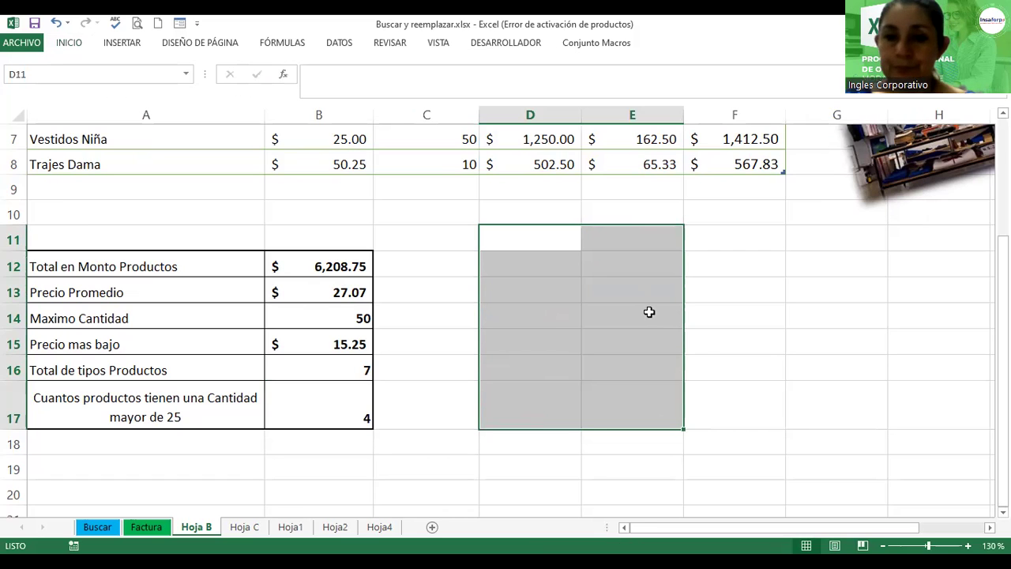
pyautogui.click(595, 283)
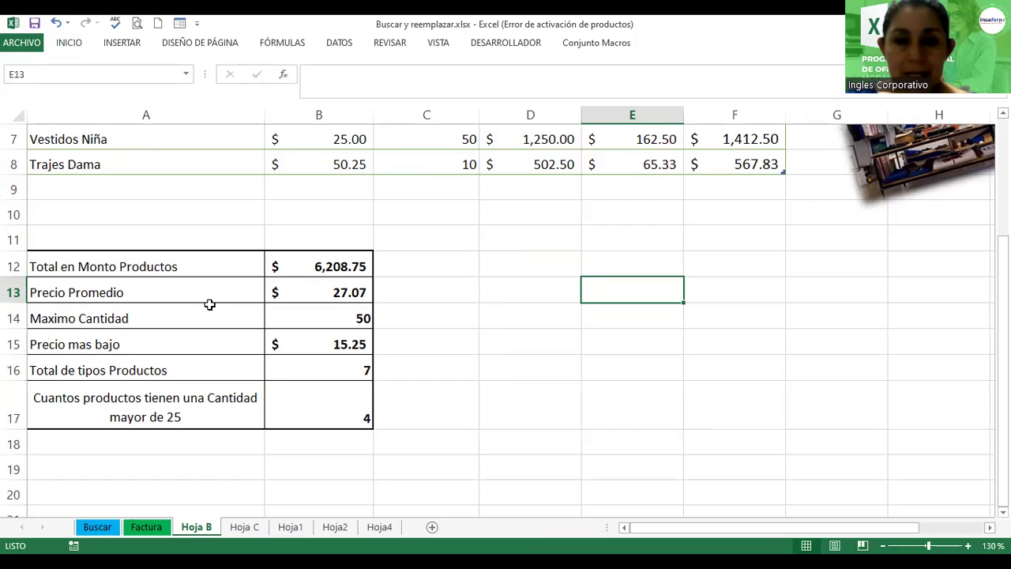
# - Make the question labels in A12:A17 bold, italic and dark blue
pyautogui.moveTo(122, 262); pyautogui.dragTo(140, 403)
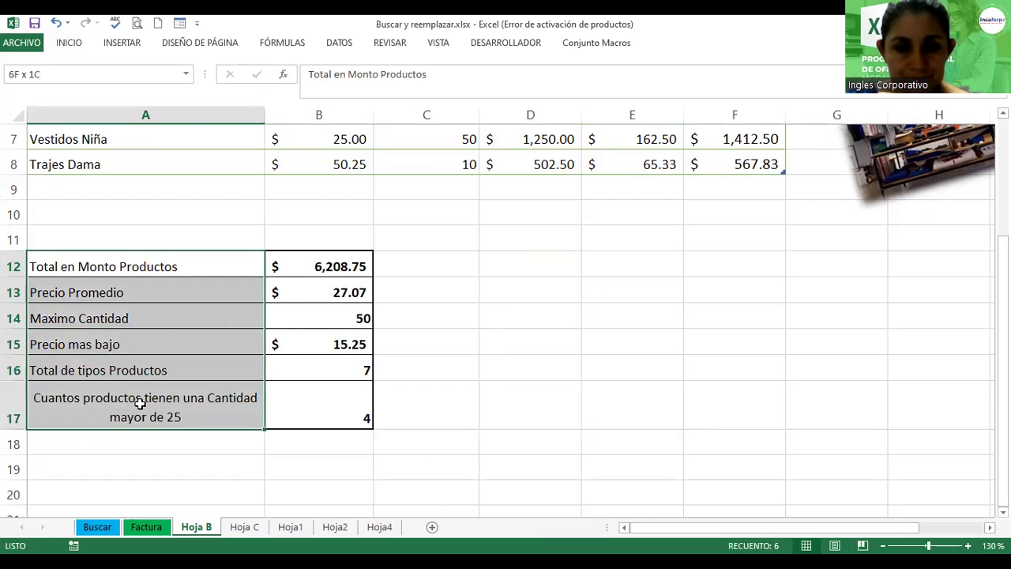
pyautogui.click(68, 49)
pyautogui.click(78, 91)
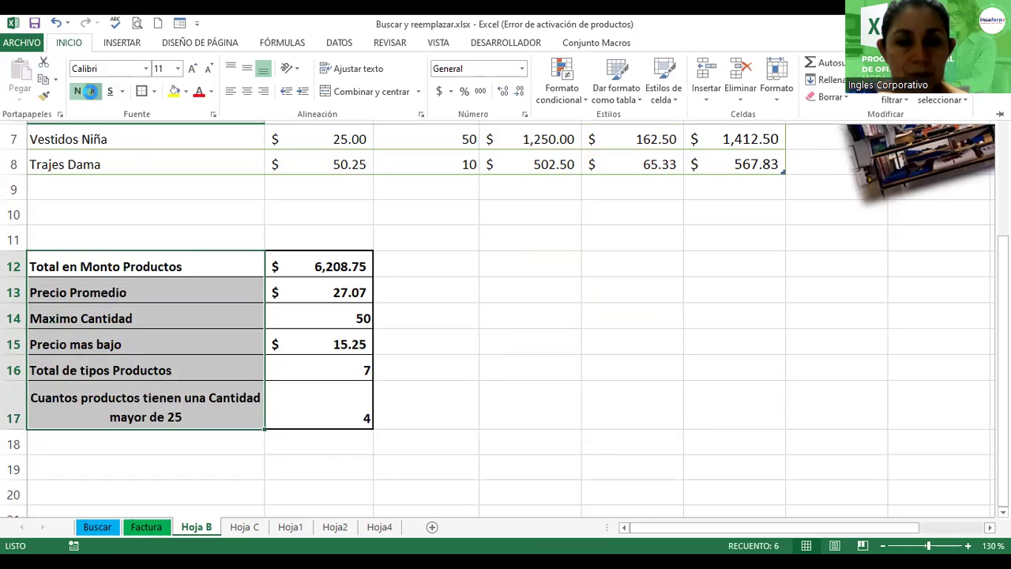
pyautogui.click(93, 92)
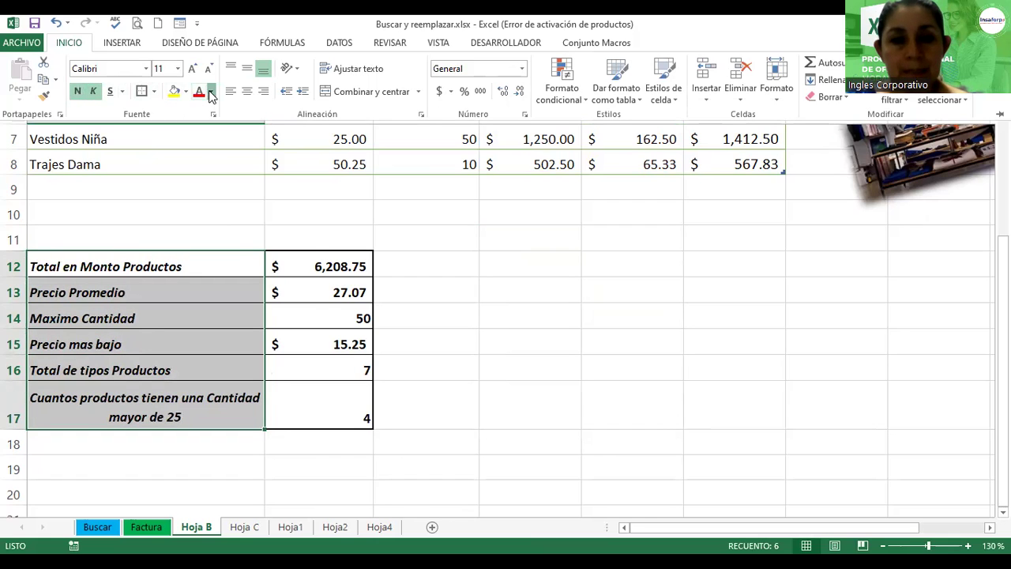
pyautogui.click(211, 92)
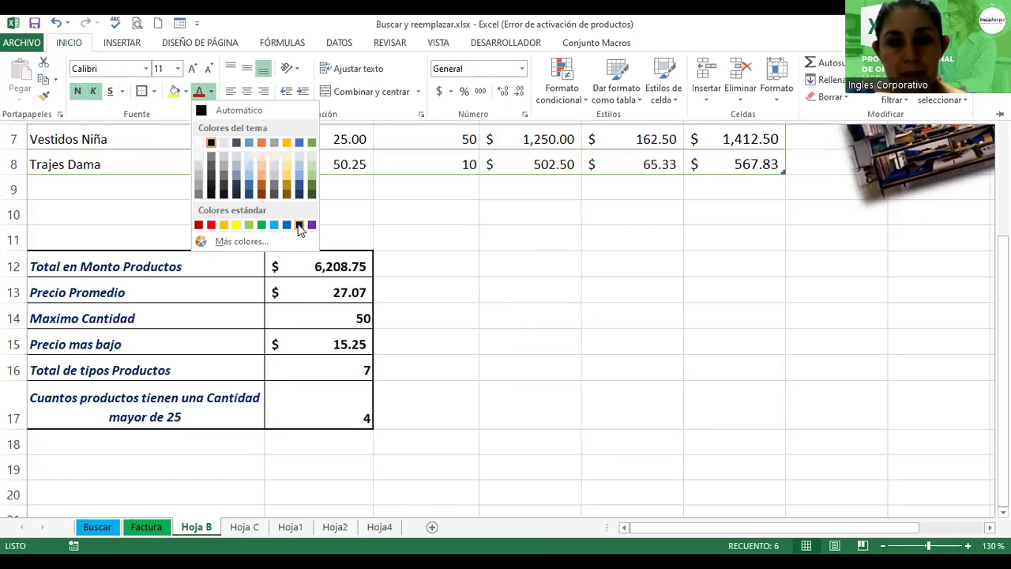
pyautogui.click(299, 225)
pyautogui.click(522, 280)
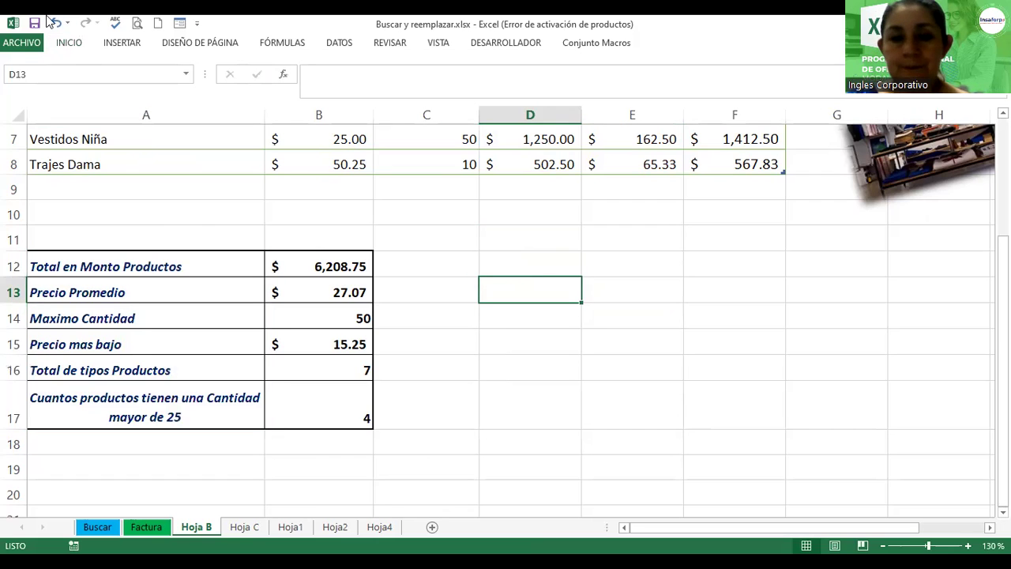
# - Draw an up-left turn block arrow beside the summary table
pyautogui.click(114, 46)
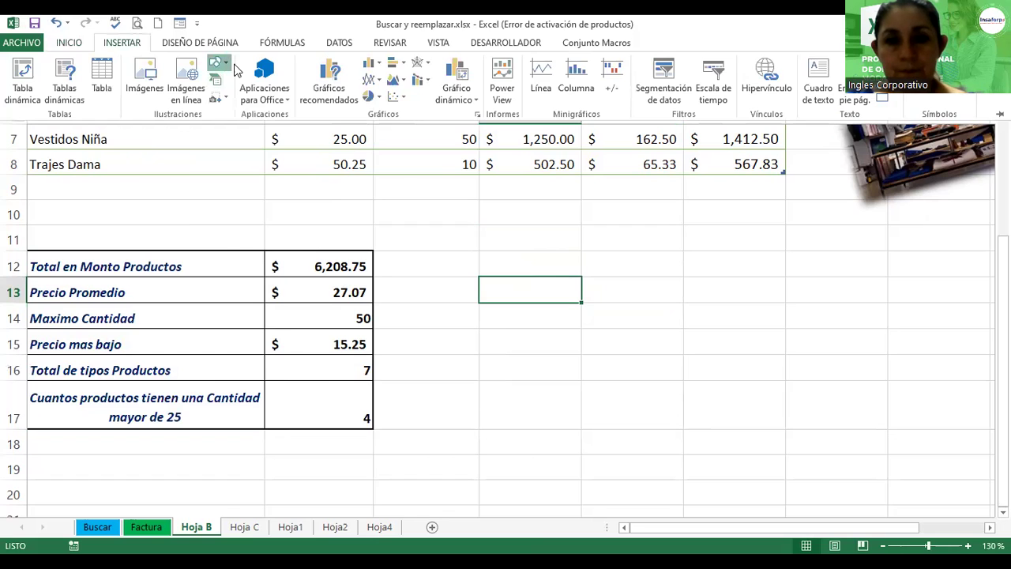
pyautogui.click(221, 64)
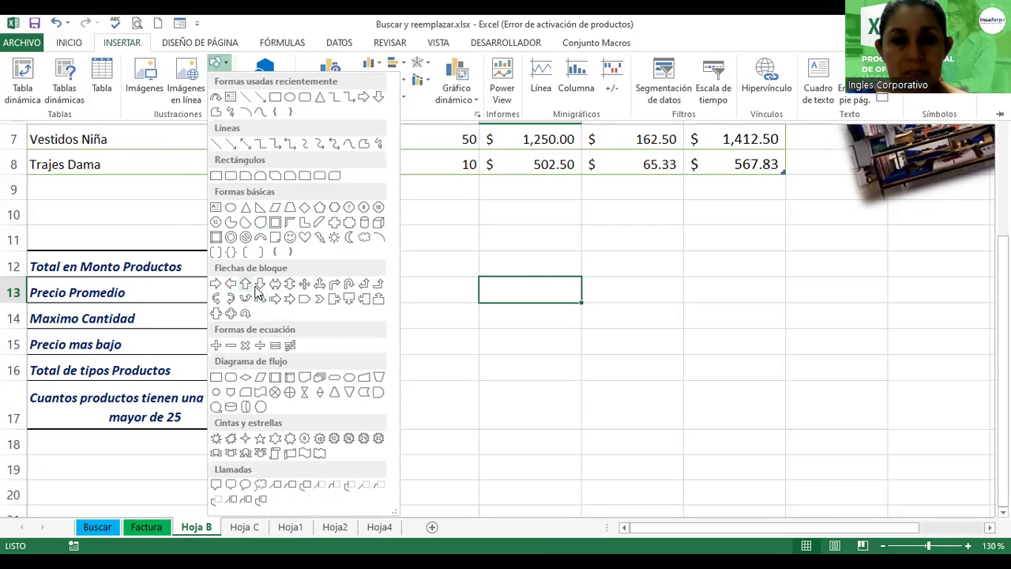
pyautogui.click(364, 289)
pyautogui.moveTo(634, 229)
pyautogui.mouseDown()
pyautogui.moveTo(566, 373)
pyautogui.moveTo(476, 441)
pyautogui.mouseUp()
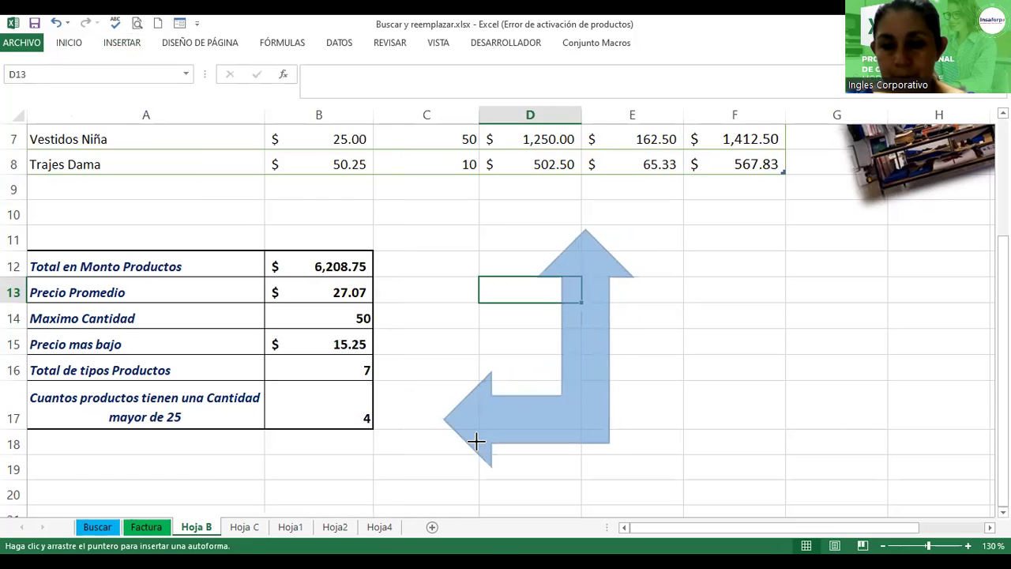
pyautogui.moveTo(476, 441); pyautogui.dragTo(476, 406)
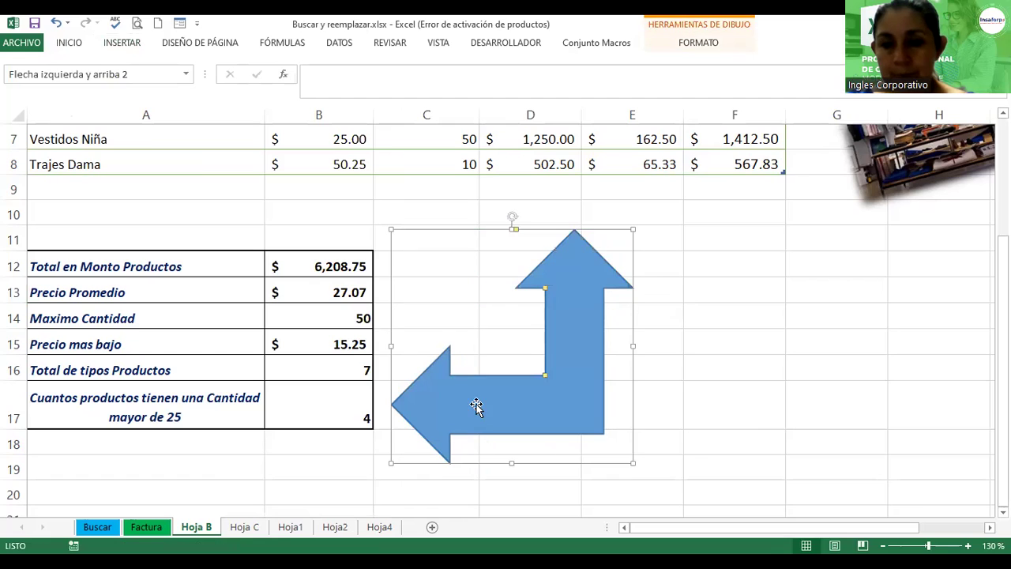
# - Thin the arrow's shaft, then stretch it taller to row 9 and wider toward column F
pyautogui.moveTo(544, 376); pyautogui.dragTo(550, 389)
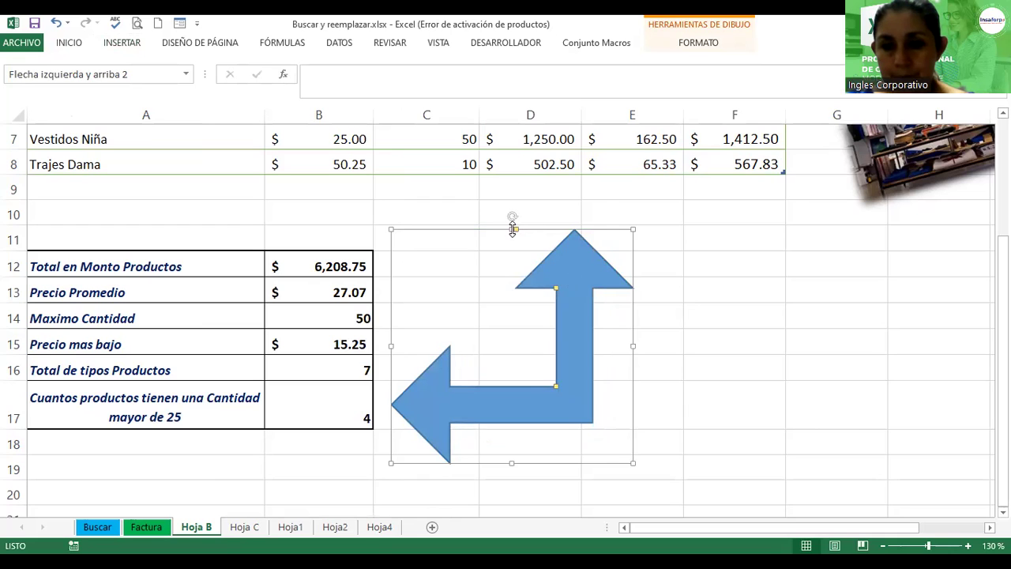
pyautogui.moveTo(512, 229); pyautogui.dragTo(512, 189)
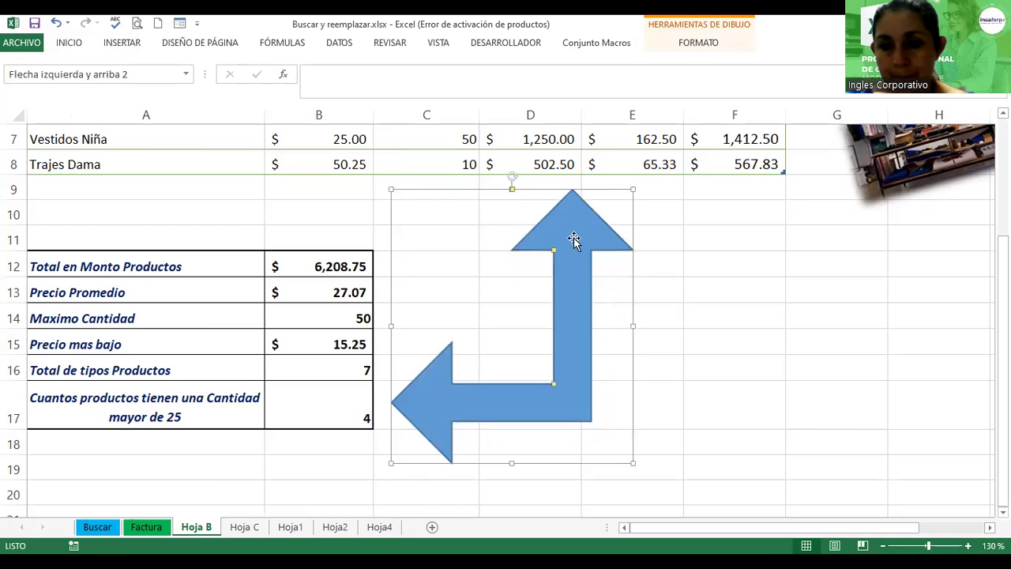
pyautogui.moveTo(635, 332); pyautogui.dragTo(706, 317)
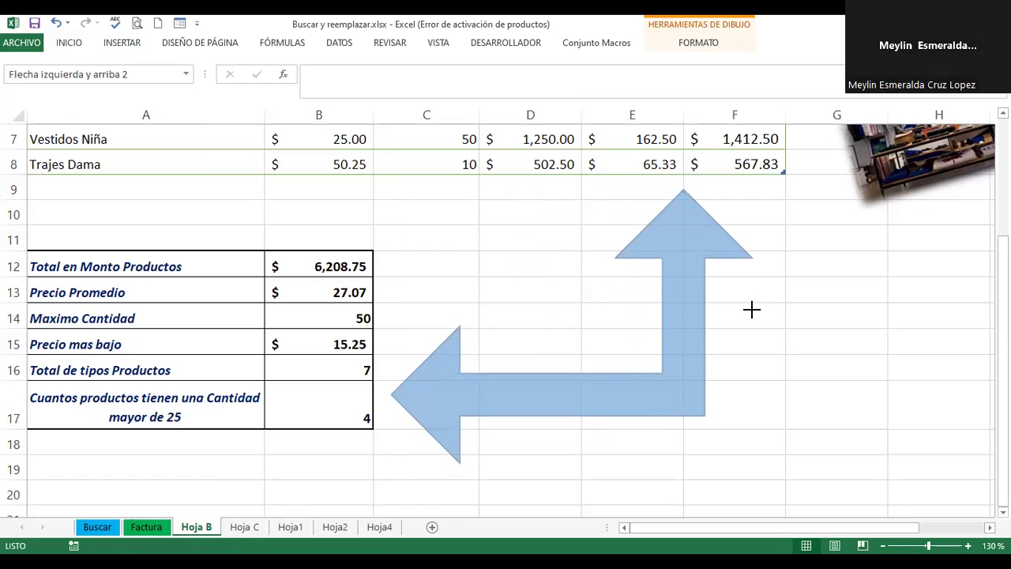
pyautogui.moveTo(706, 317); pyautogui.dragTo(752, 309)
pyautogui.click(837, 362)
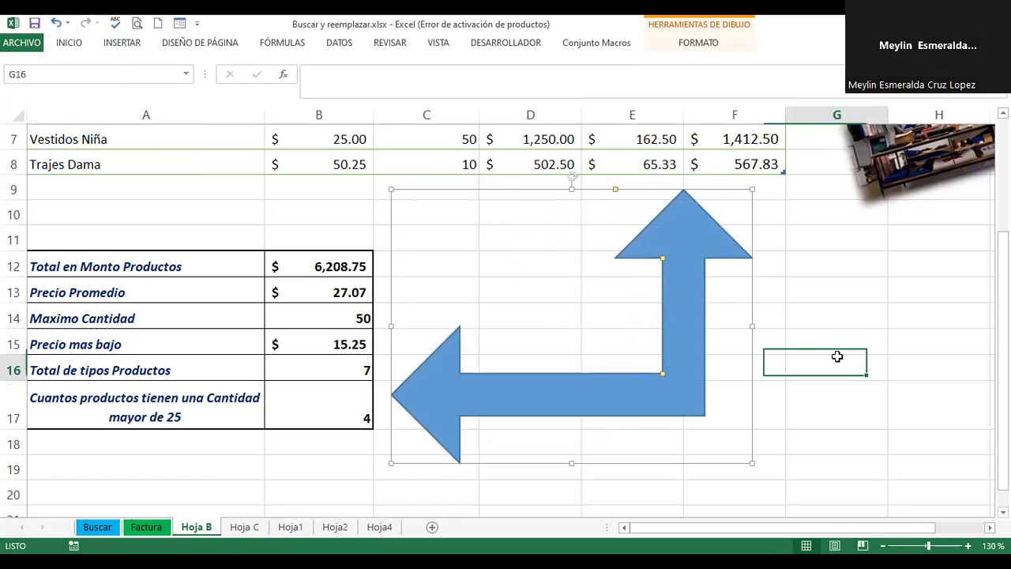
pyautogui.doubleClick(311, 411)
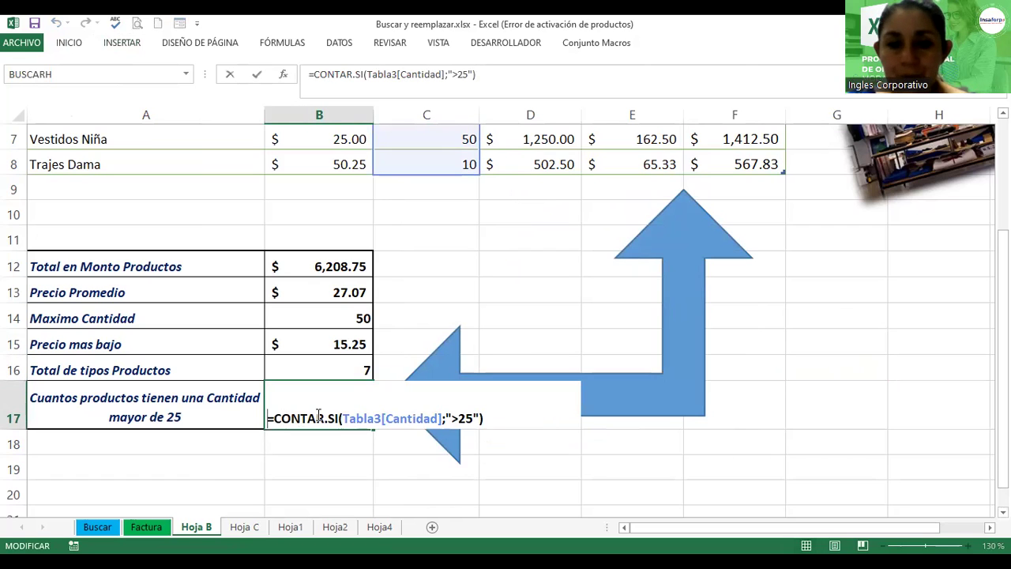
pyautogui.click(318, 416)
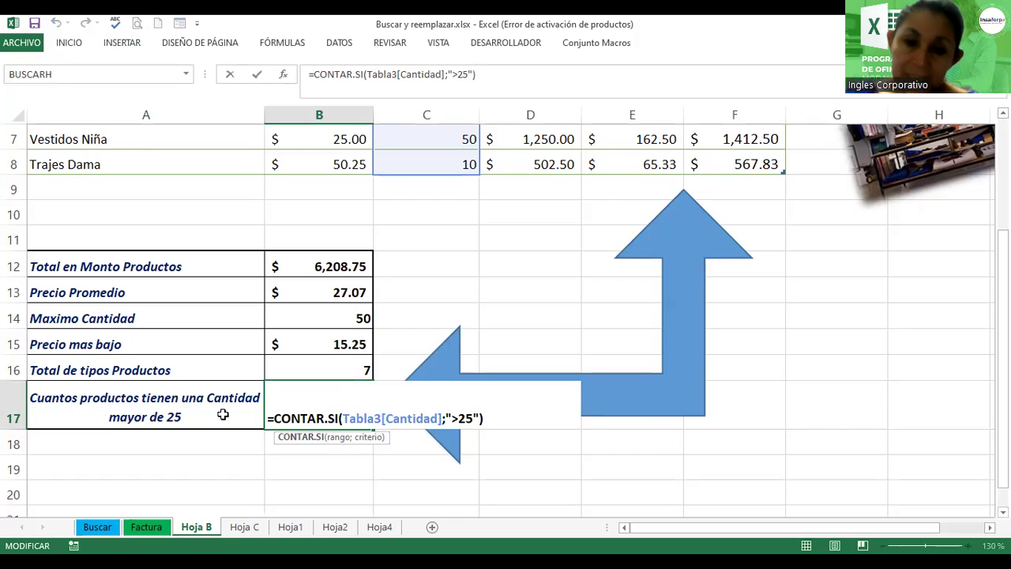
pyautogui.moveTo(346, 417); pyautogui.dragTo(446, 415)
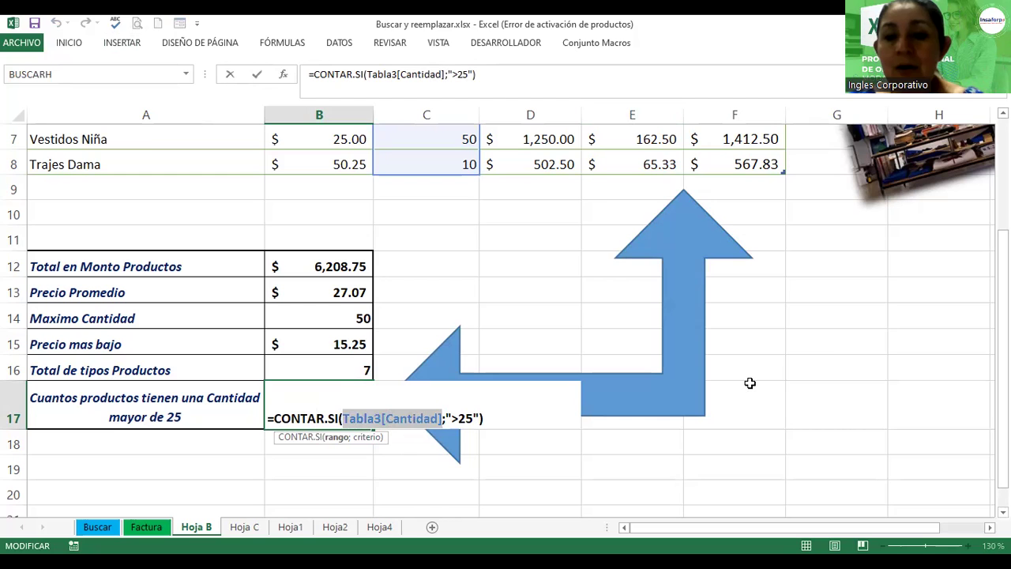
pyautogui.scroll(2, 505, 316)
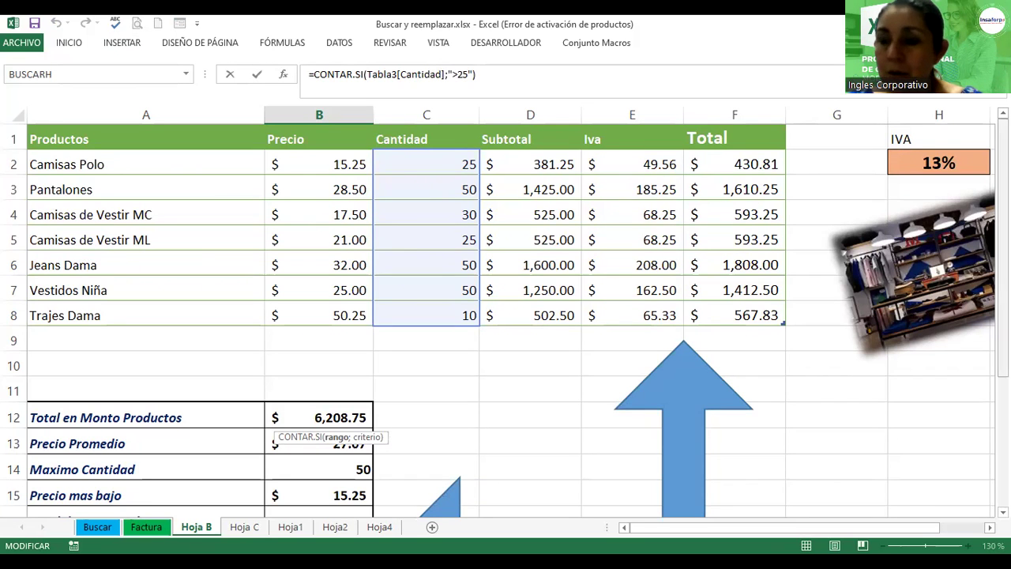
pyautogui.scroll(-2, 505, 316)
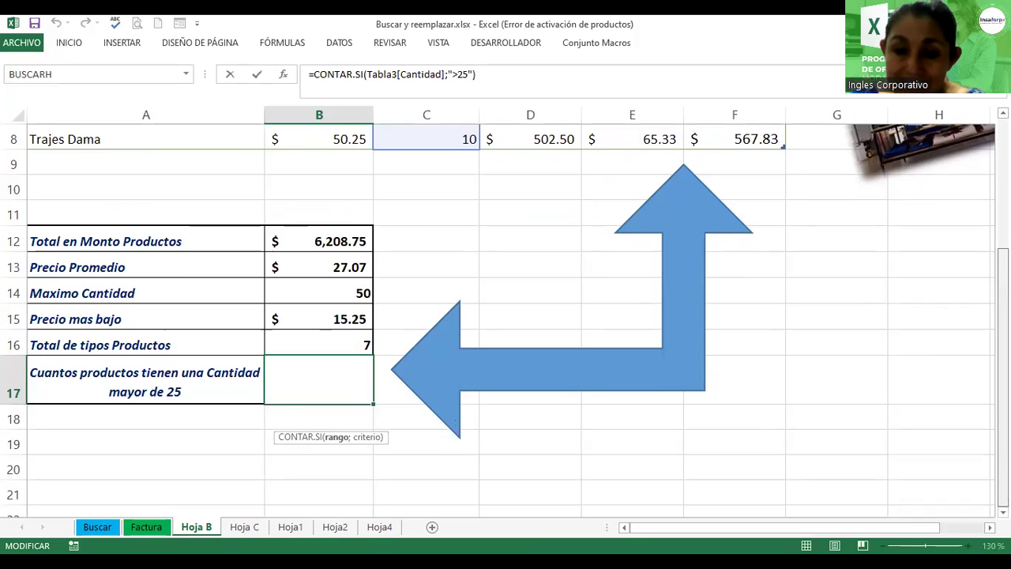
pyautogui.click(465, 394)
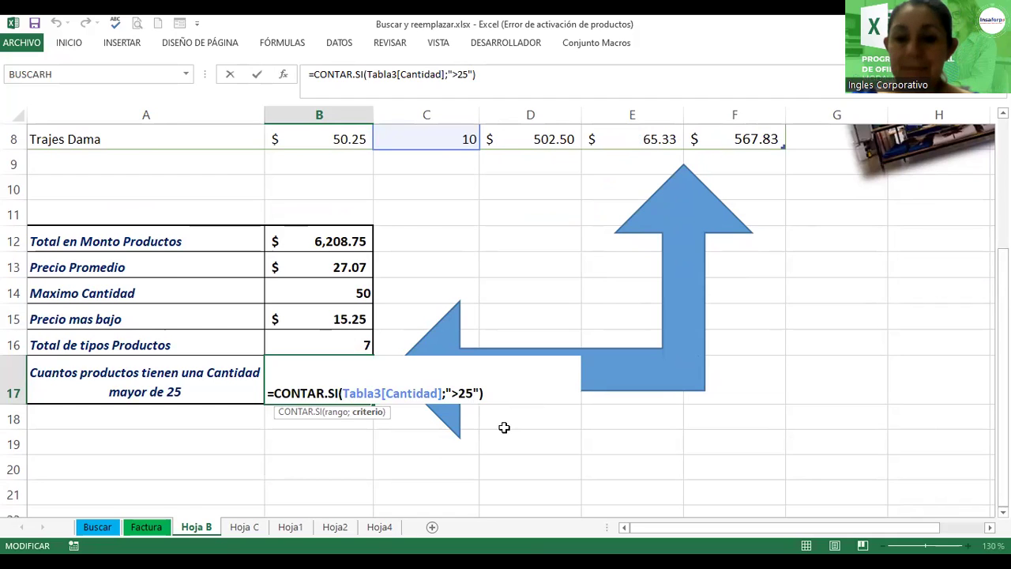
pyautogui.press('Return')
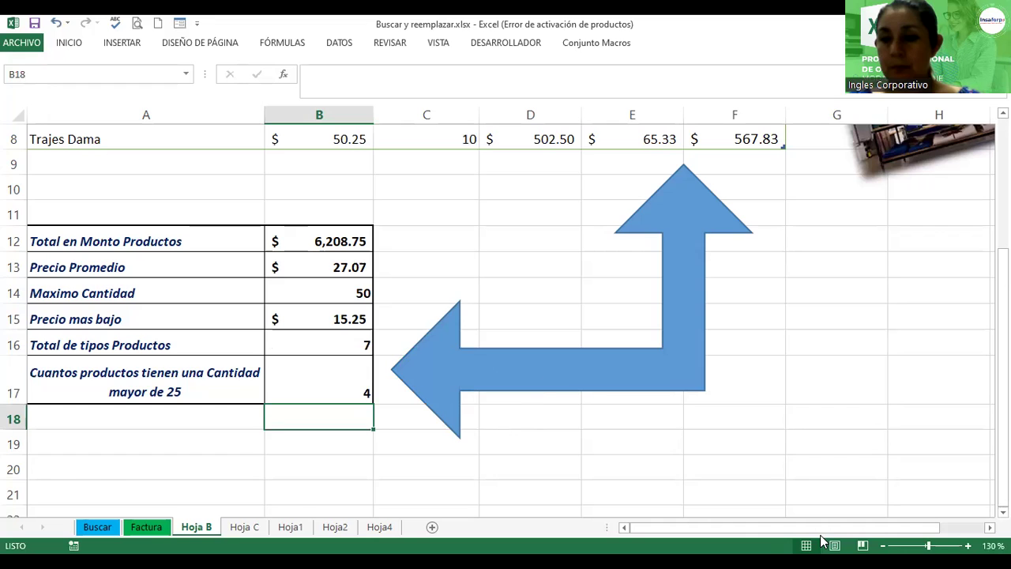
pyautogui.click(881, 545)
pyautogui.click(881, 545)
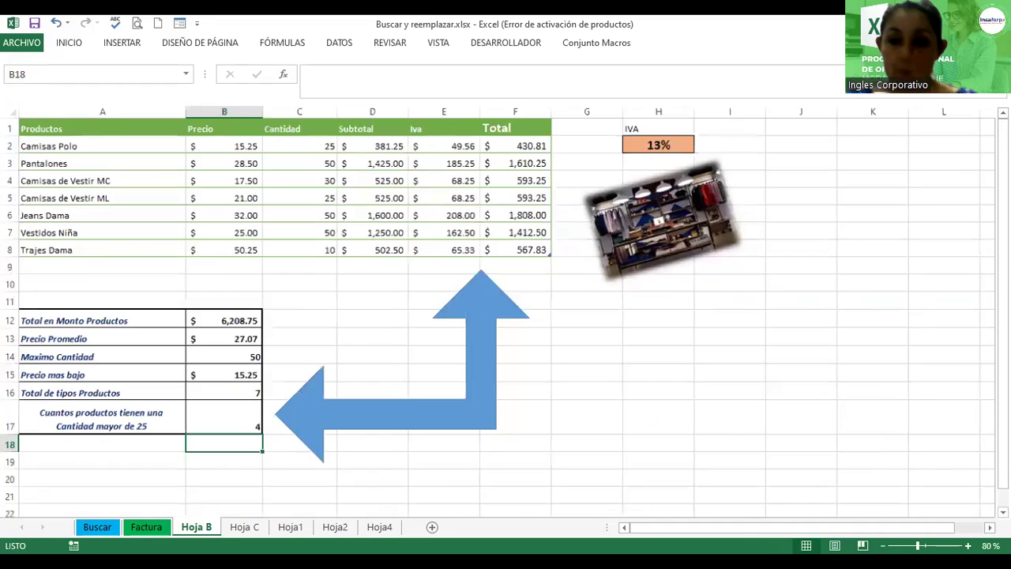
pyautogui.click(880, 545)
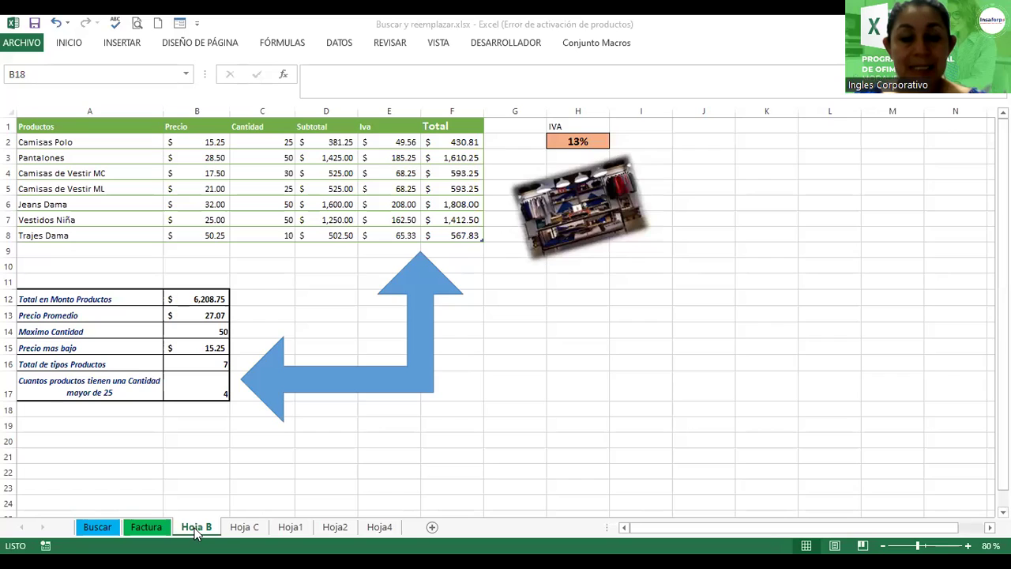
# - Rename the Hoja B sheet to Productos
pyautogui.rightClick(197, 531)
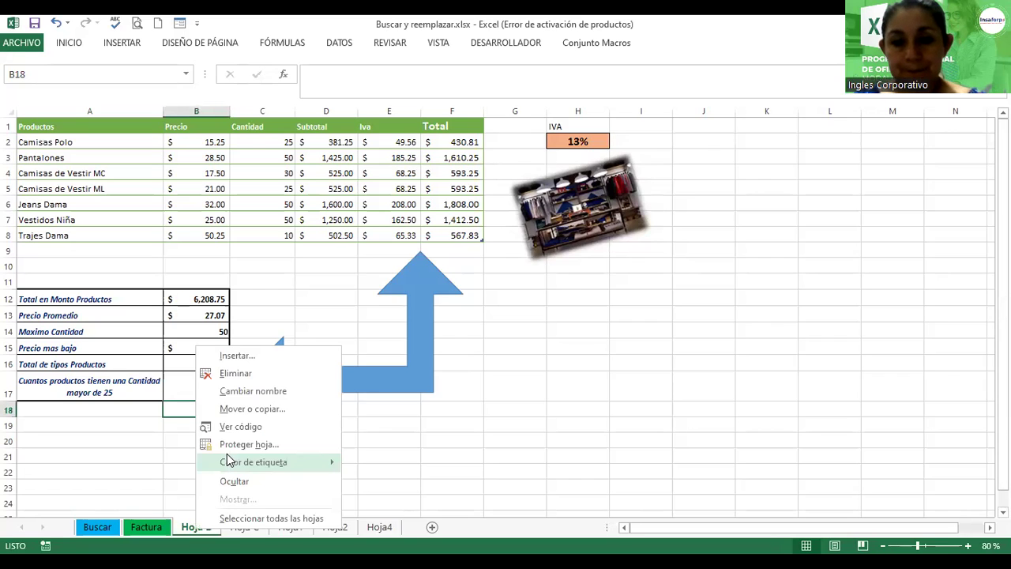
pyautogui.click(212, 522)
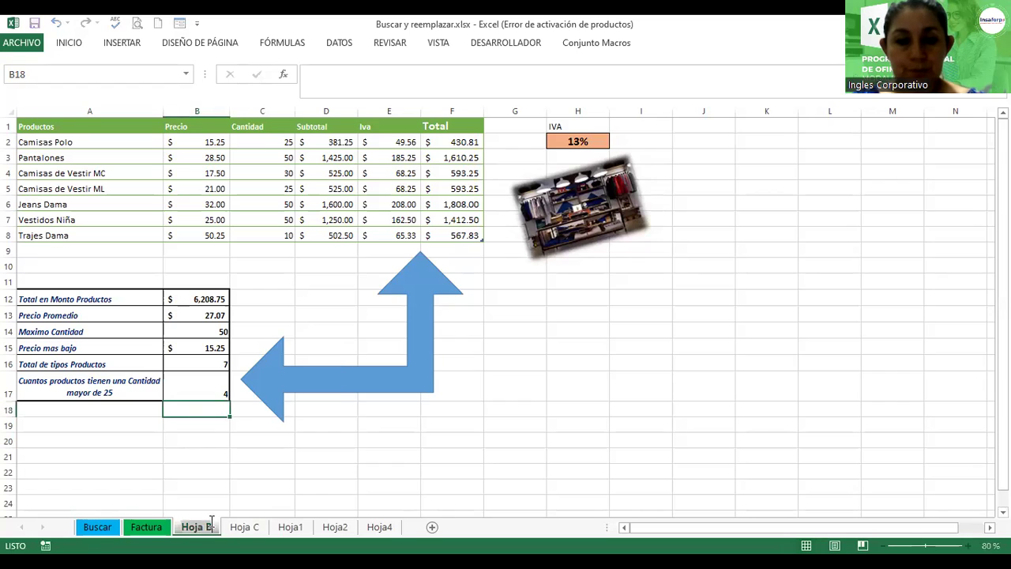
pyautogui.write('Productos')
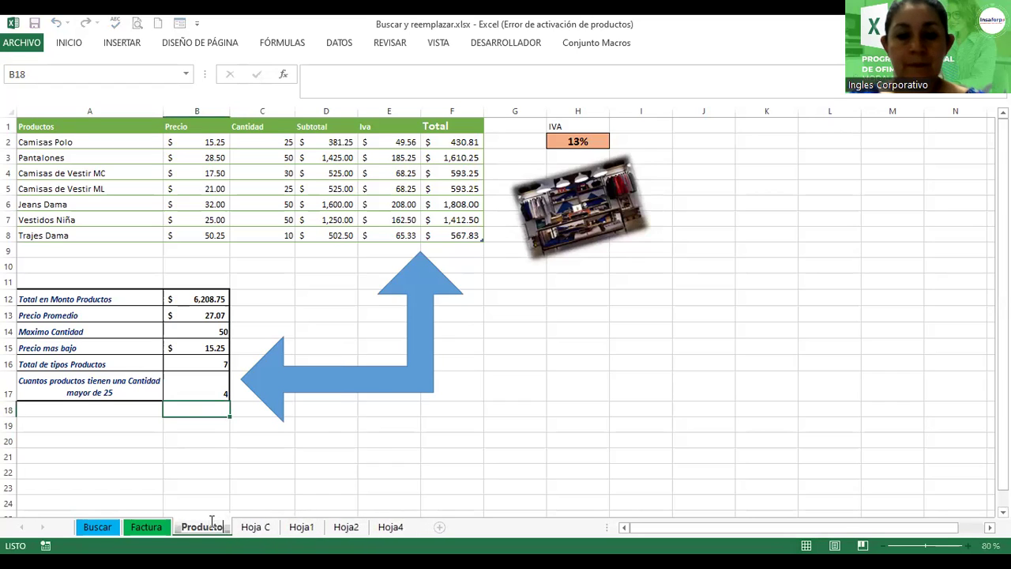
pyautogui.press('Return')
# - Rename the Hoja C sheet to Calendario
pyautogui.click(255, 528)
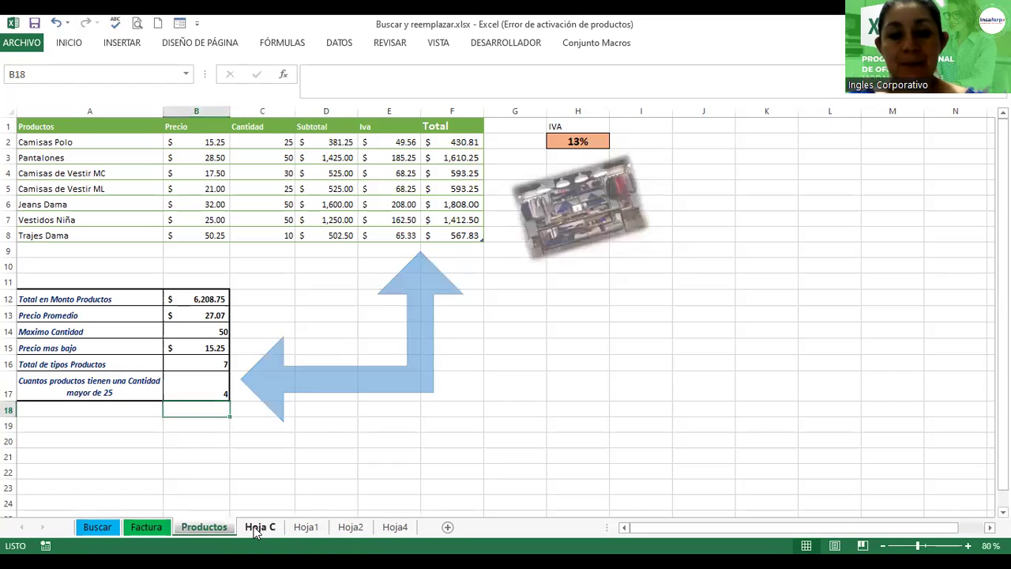
pyautogui.rightClick(255, 528)
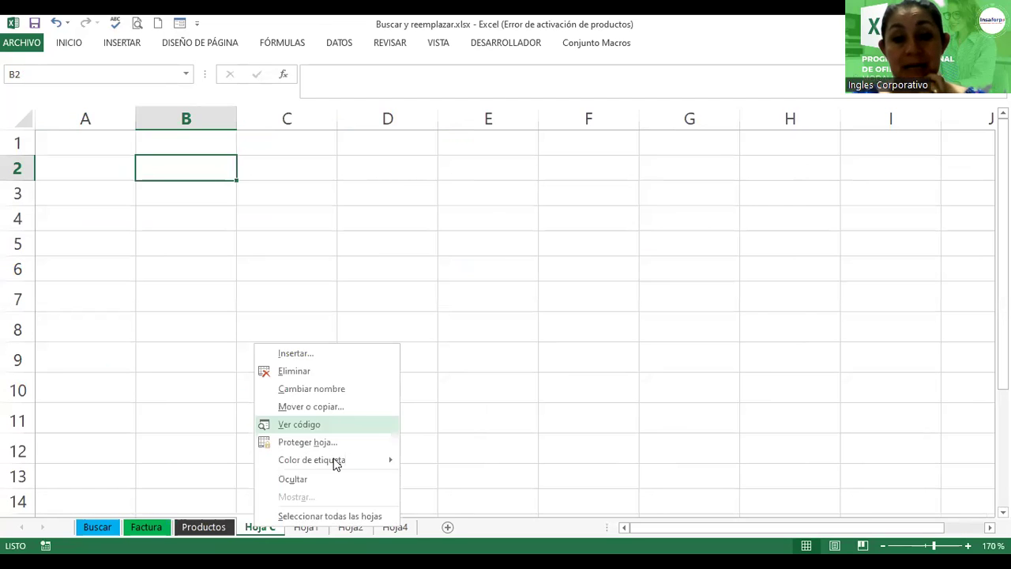
pyautogui.click(339, 389)
pyautogui.write('calendario')
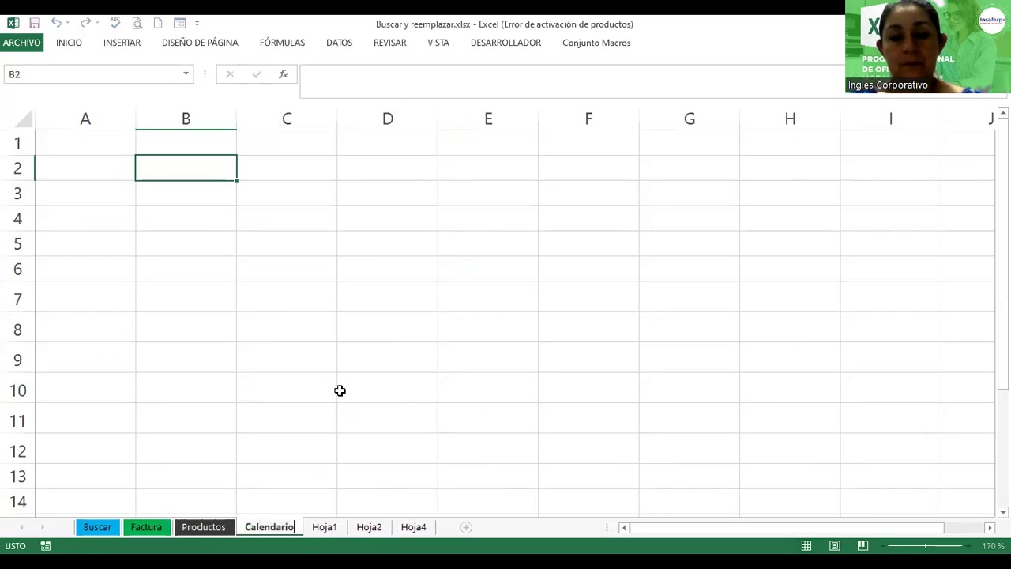
pyautogui.press('Return')
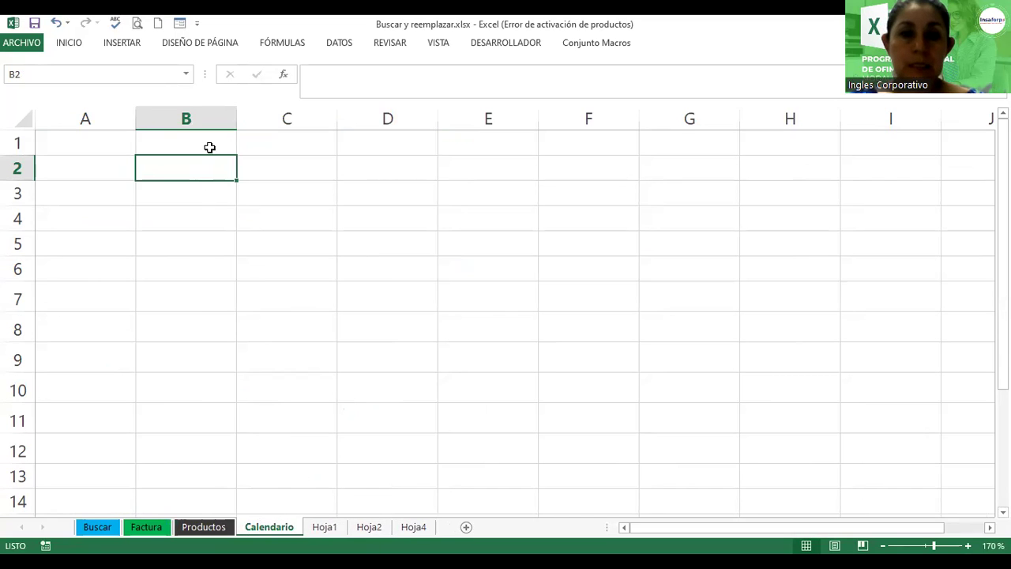
# - Insert blue-style WordArt reading 'Diciembre' and move it up to rows 1–5
pyautogui.click(128, 47)
pyautogui.click(883, 79)
pyautogui.click(884, 177)
pyautogui.write('Diciembre')
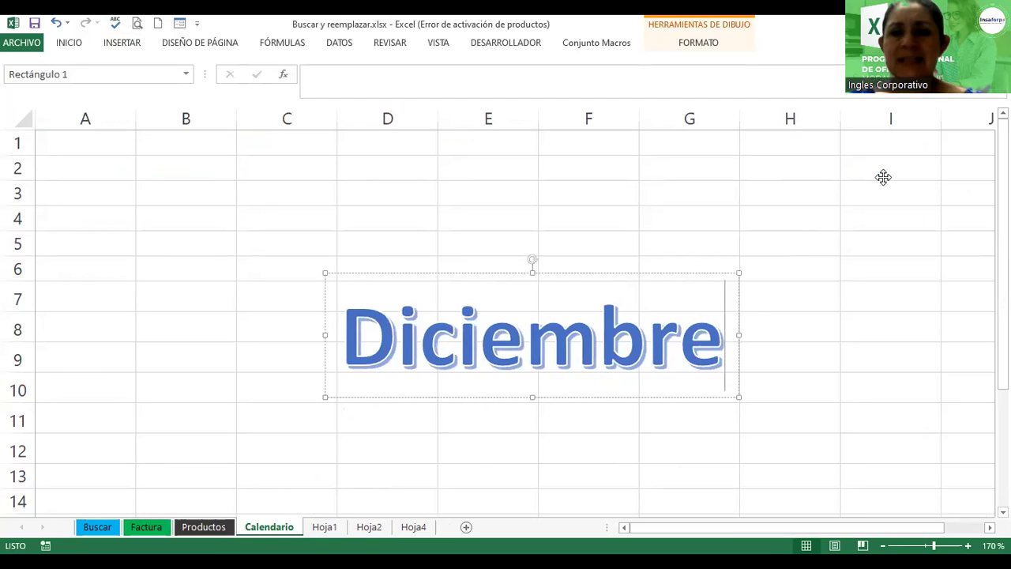
pyautogui.click(601, 253)
pyautogui.moveTo(600, 253); pyautogui.dragTo(567, 127)
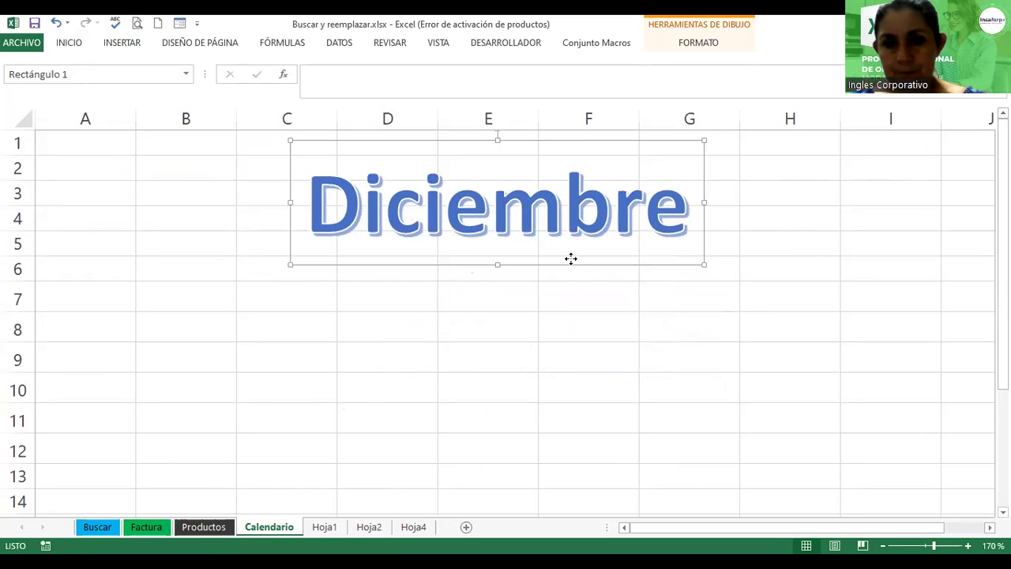
pyautogui.moveTo(572, 265); pyautogui.dragTo(569, 254)
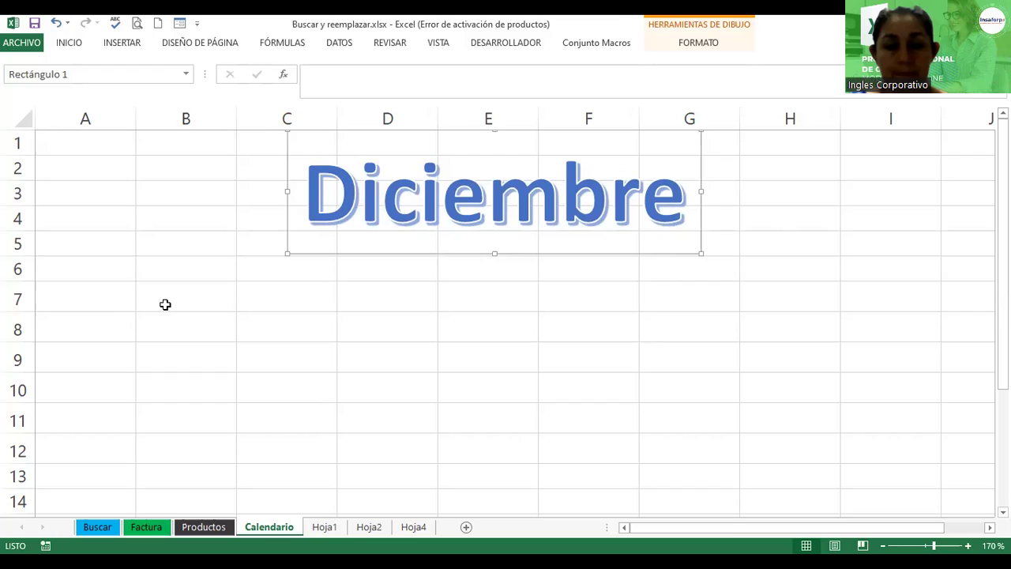
# - Enter Domingo in B7 and fill the weekday headers through Sábado in H7
pyautogui.click(165, 305)
pyautogui.write('Domingo')
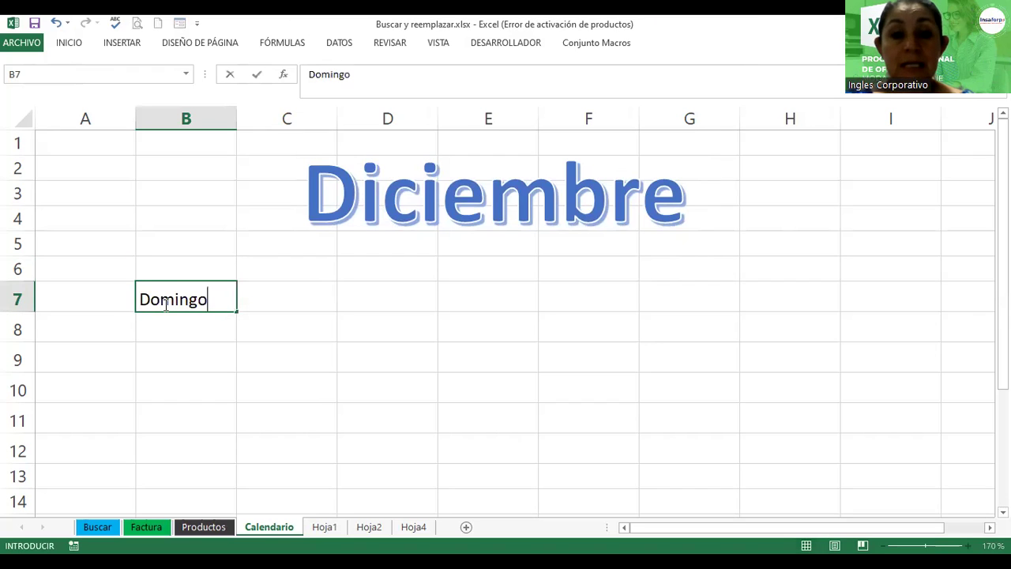
pyautogui.press('Return')
pyautogui.click(165, 304)
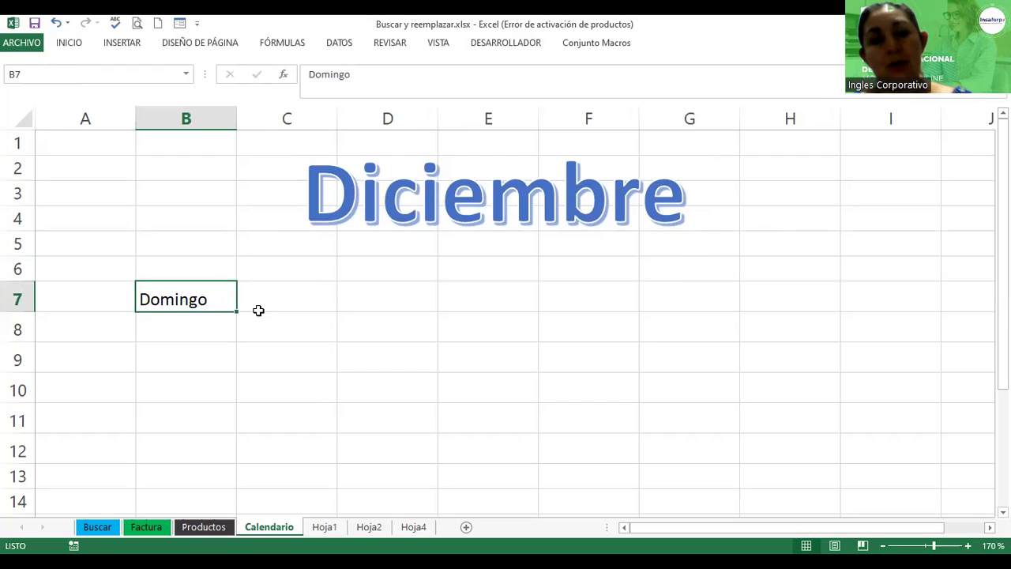
pyautogui.moveTo(236, 312); pyautogui.dragTo(790, 300)
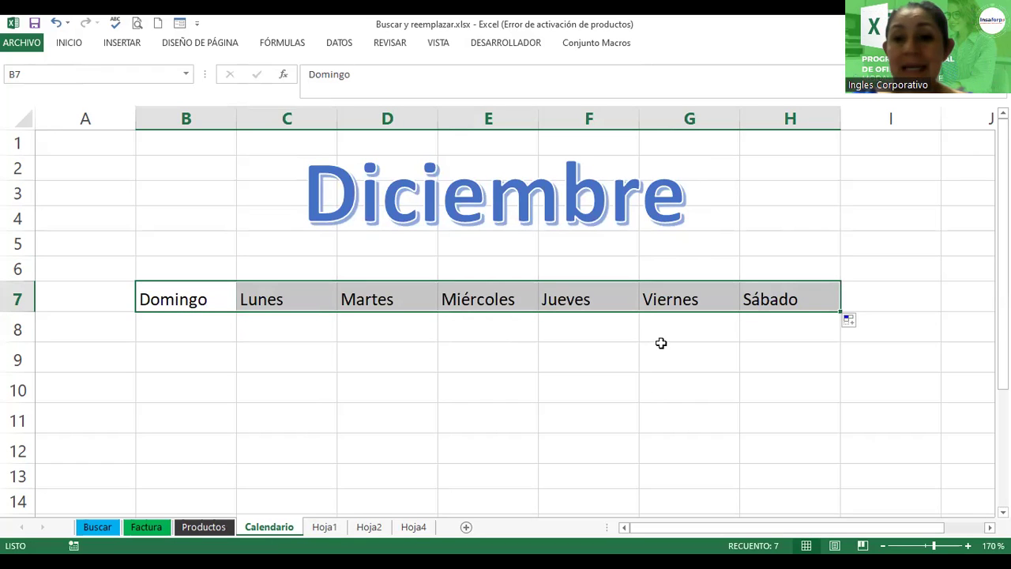
# - Start December with 1 in G8 and 2 in H8
pyautogui.click(680, 320)
pyautogui.write('1')
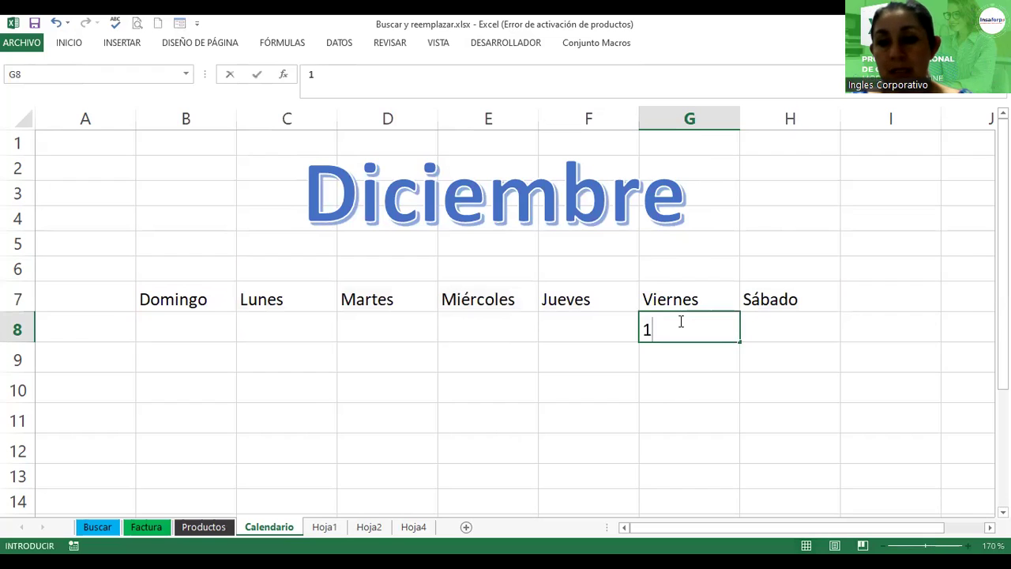
pyautogui.press('Return')
pyautogui.click(701, 332)
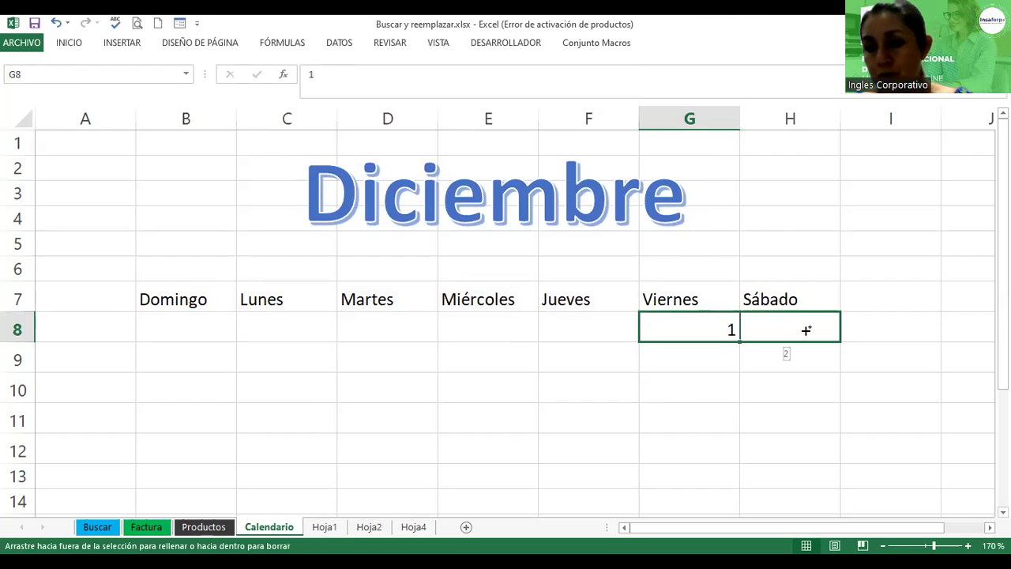
pyautogui.moveTo(752, 338); pyautogui.dragTo(803, 337)
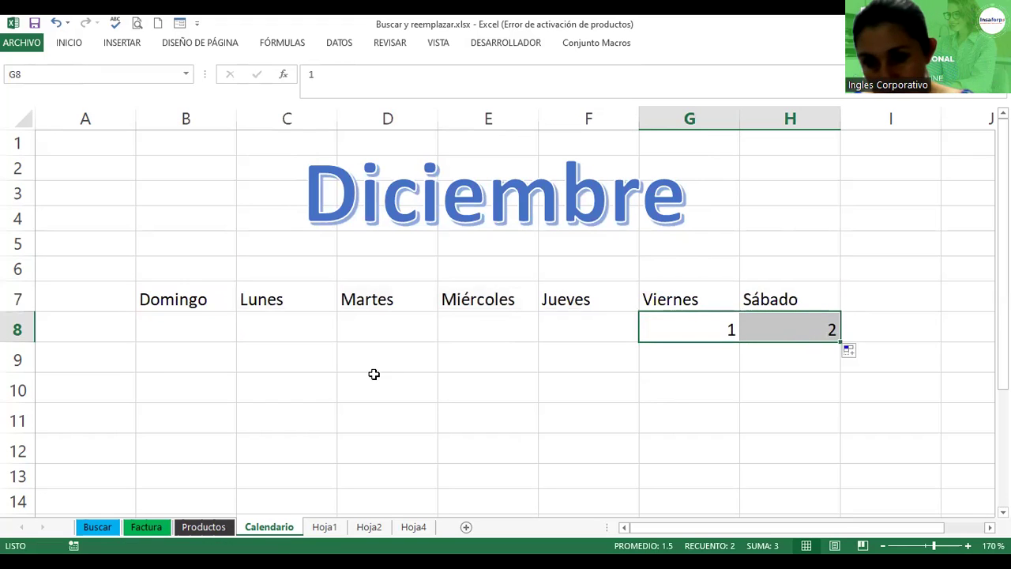
# - Fill row 9 with dates 3 through 9
pyautogui.click(181, 353)
pyautogui.write('3')
pyautogui.press('Return')
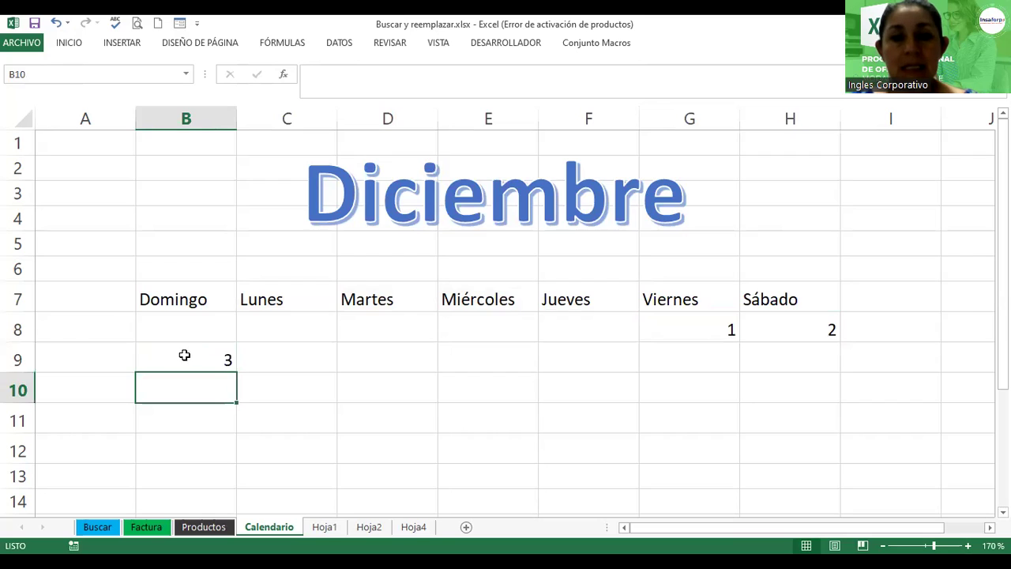
pyautogui.click(184, 355)
pyautogui.moveTo(238, 372); pyautogui.dragTo(804, 371)
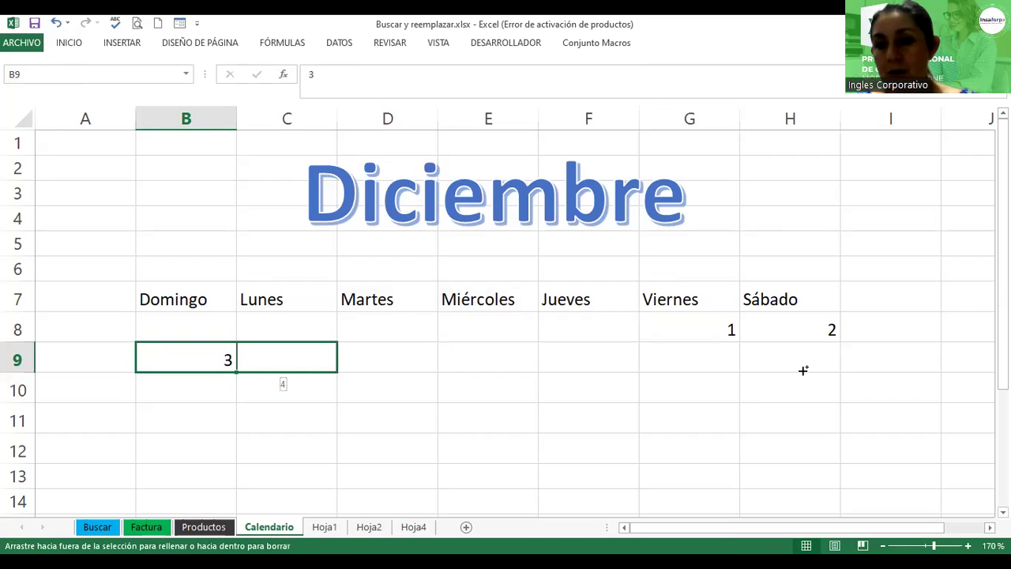
pyautogui.moveTo(803, 371); pyautogui.dragTo(832, 377)
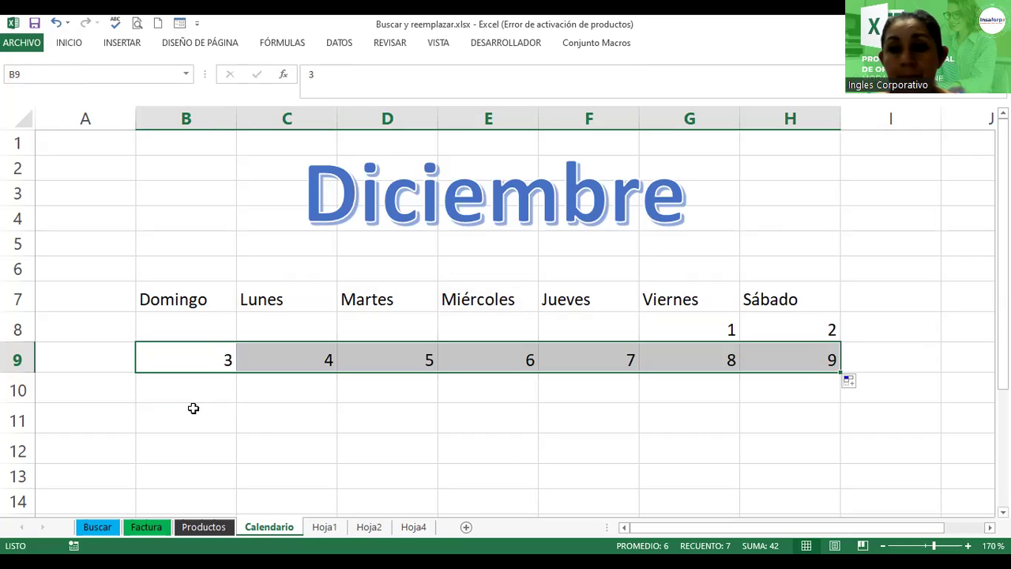
# - Fill row 10 with dates 10 through 16
pyautogui.click(191, 393)
pyautogui.write('10')
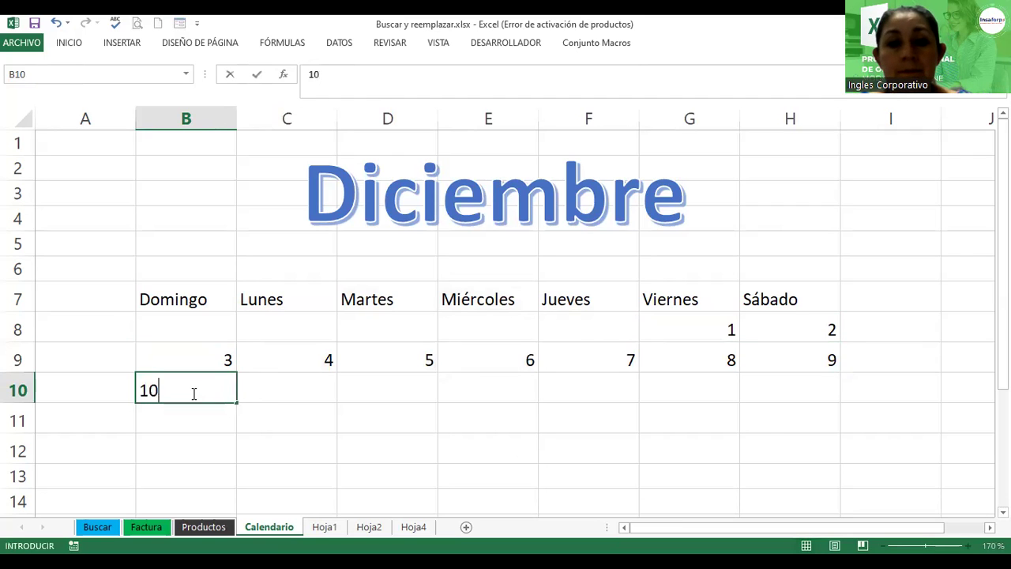
pyautogui.press('Return')
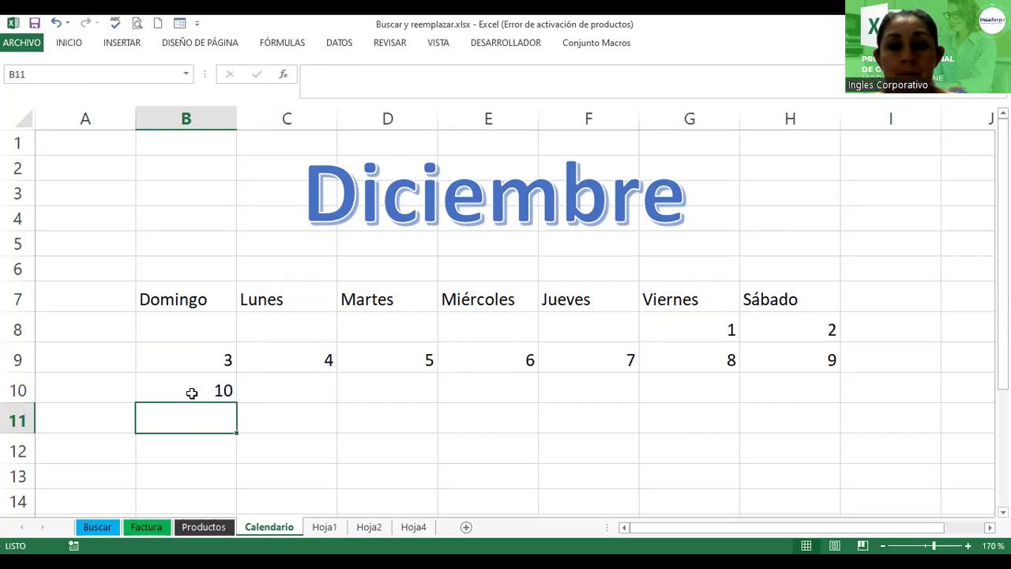
pyautogui.click(191, 392)
pyautogui.moveTo(237, 402); pyautogui.dragTo(315, 384)
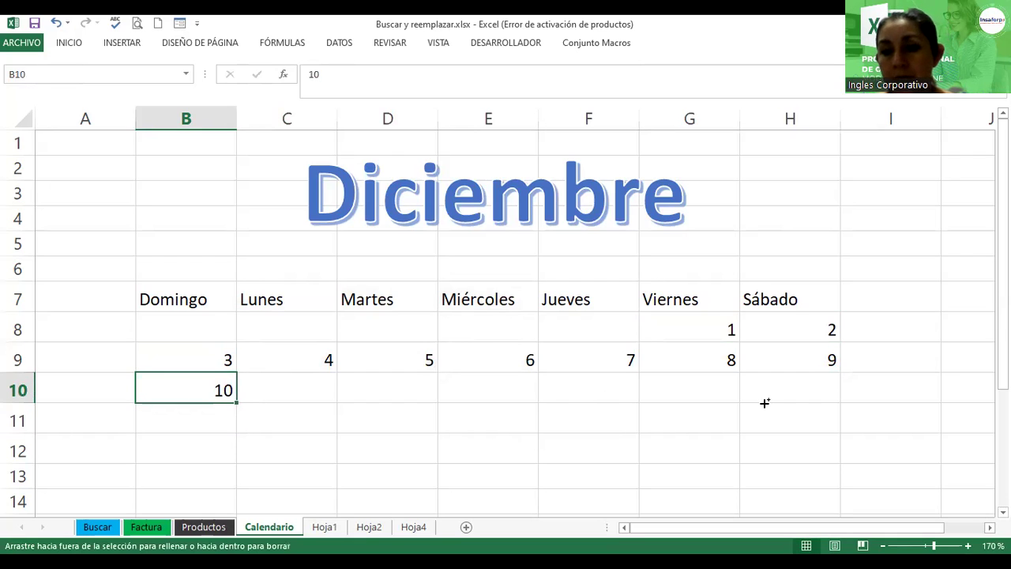
pyautogui.moveTo(804, 405); pyautogui.dragTo(804, 405)
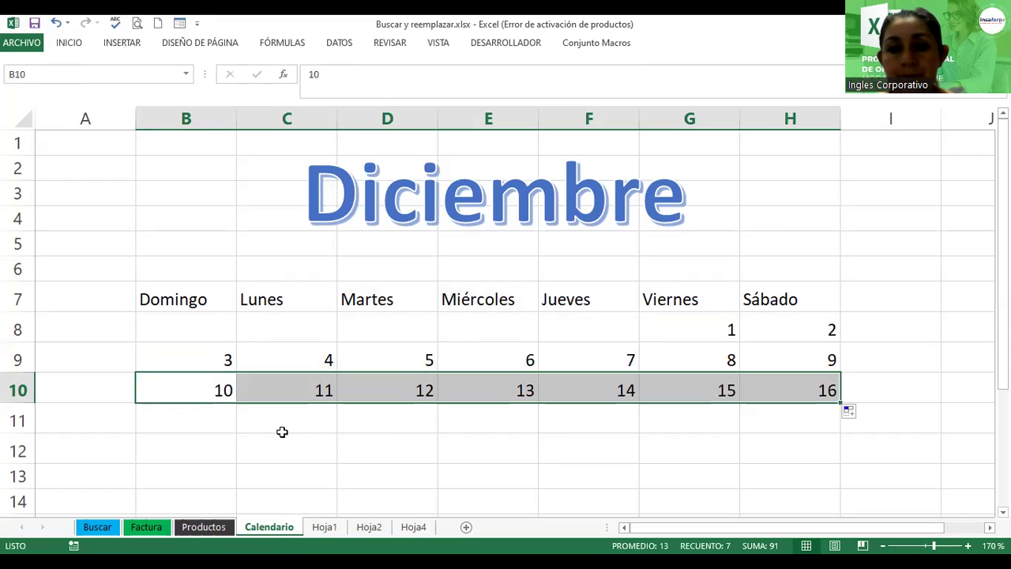
# - Fill row 11 with dates 17 through 23
pyautogui.click(219, 421)
pyautogui.write('17')
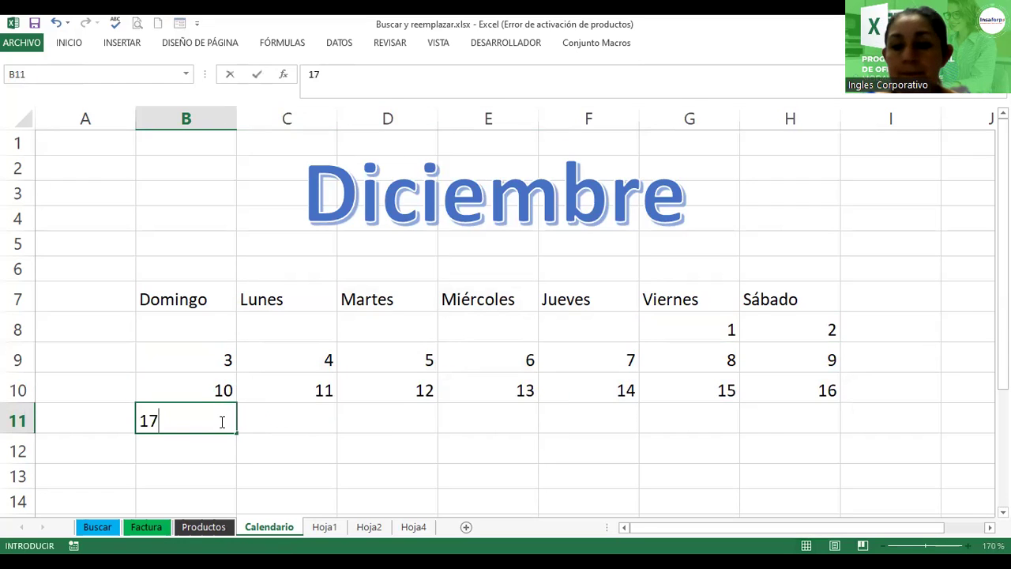
pyautogui.press('Return')
pyautogui.click(224, 420)
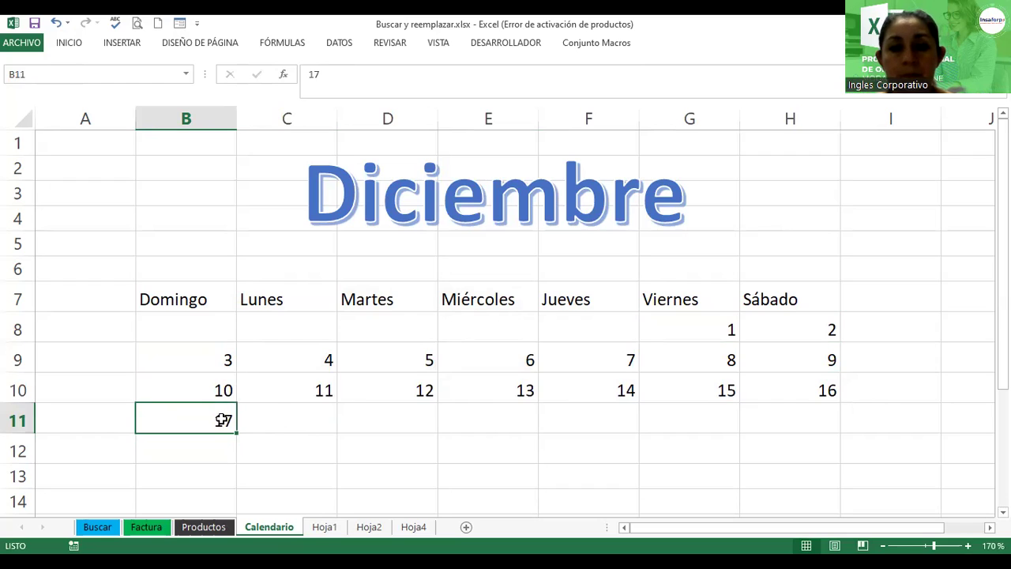
pyautogui.moveTo(239, 431); pyautogui.dragTo(808, 443)
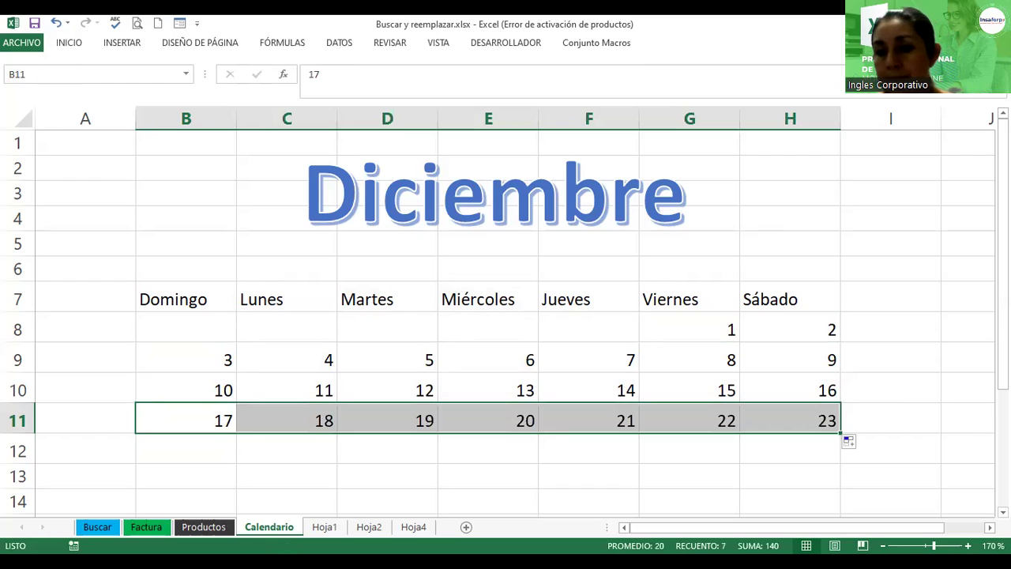
# - Fill row 12 with dates 24 through 30
pyautogui.scroll(-4, 808, 443)
pyautogui.scroll(-1, 505, 316)
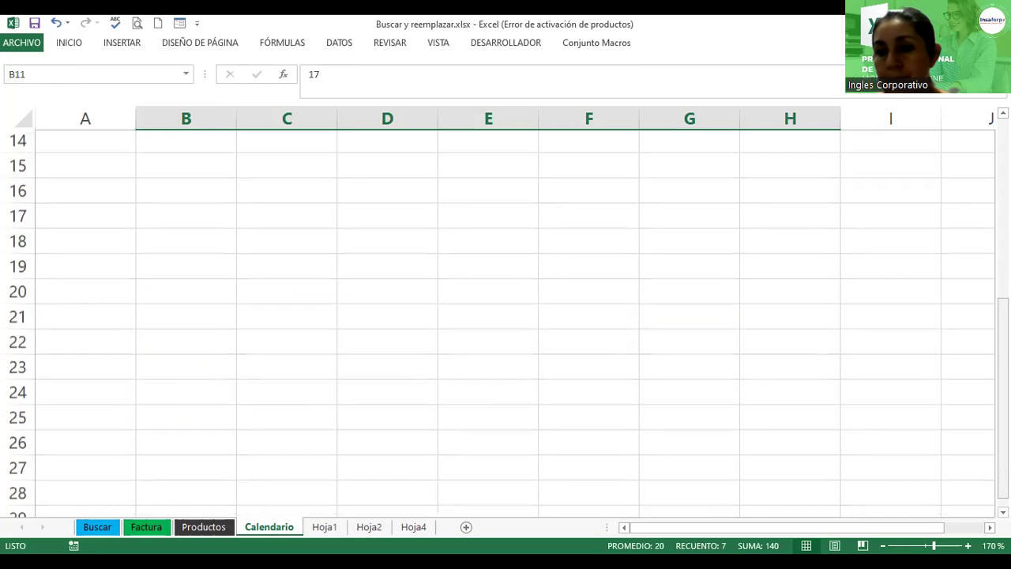
pyautogui.scroll(2, 505, 316)
pyautogui.scroll(1, 506, 316)
pyautogui.scroll(1, 506, 316)
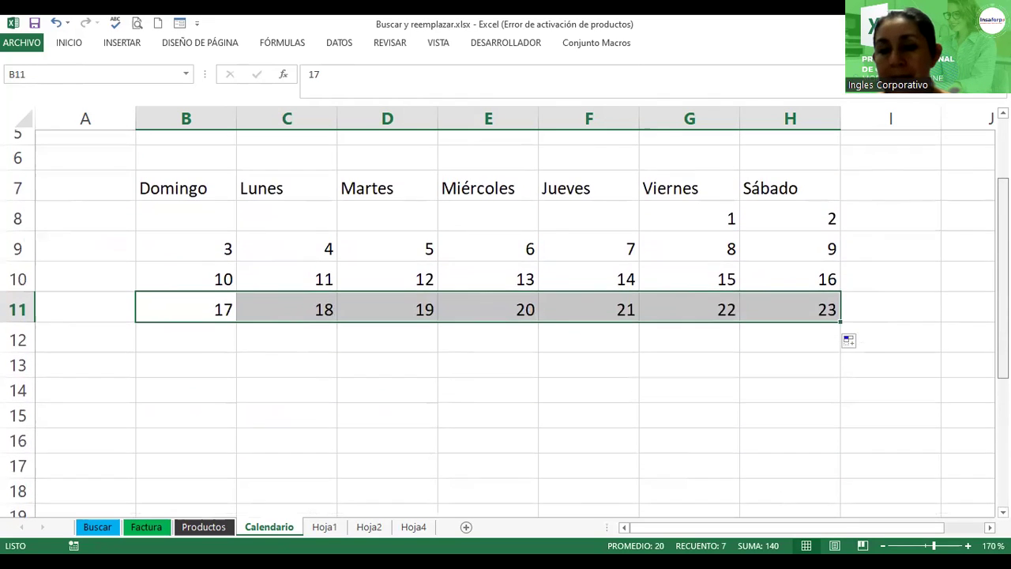
pyautogui.scroll(1, 506, 316)
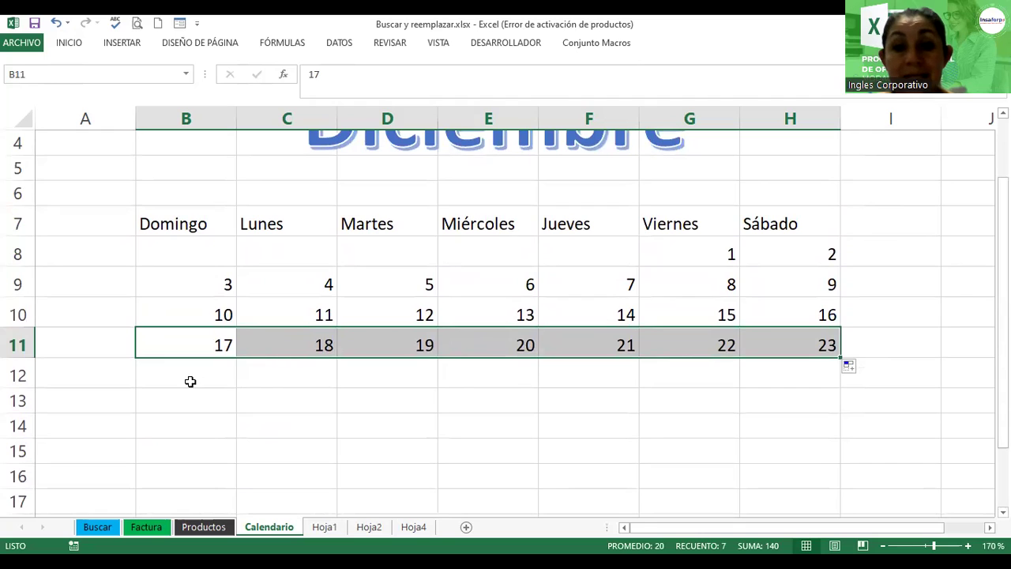
pyautogui.click(190, 381)
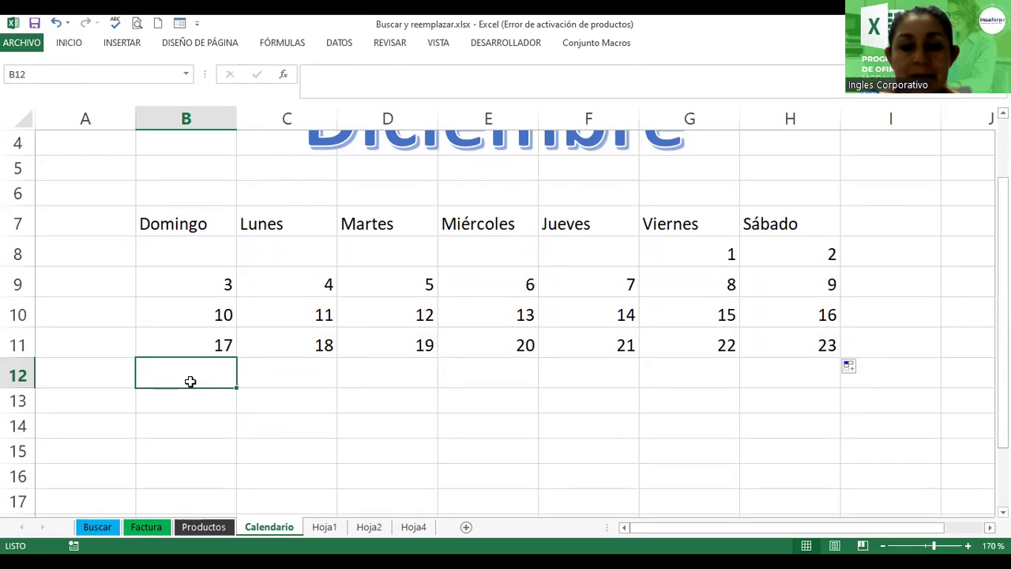
pyautogui.write('24')
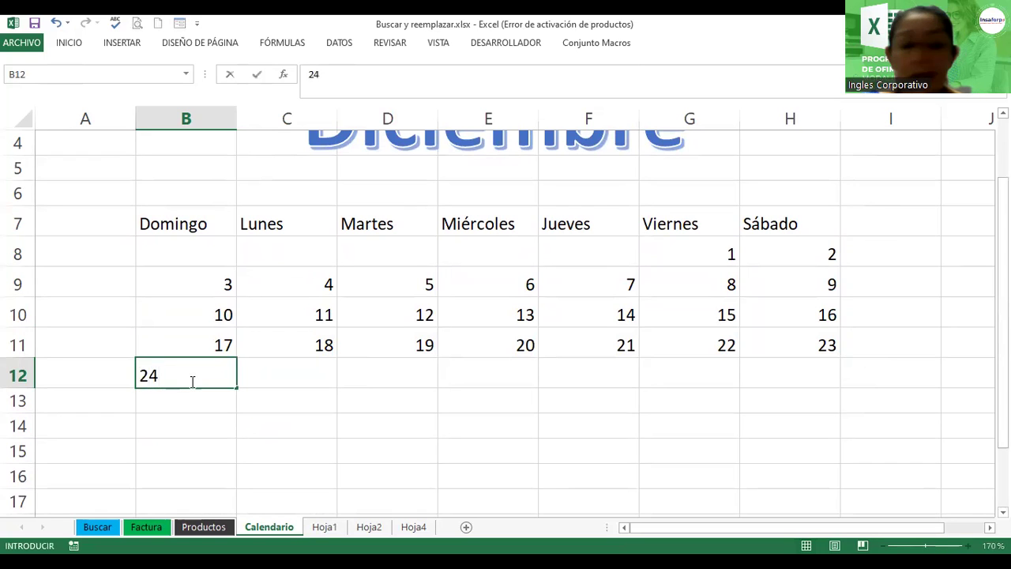
pyautogui.press('Return')
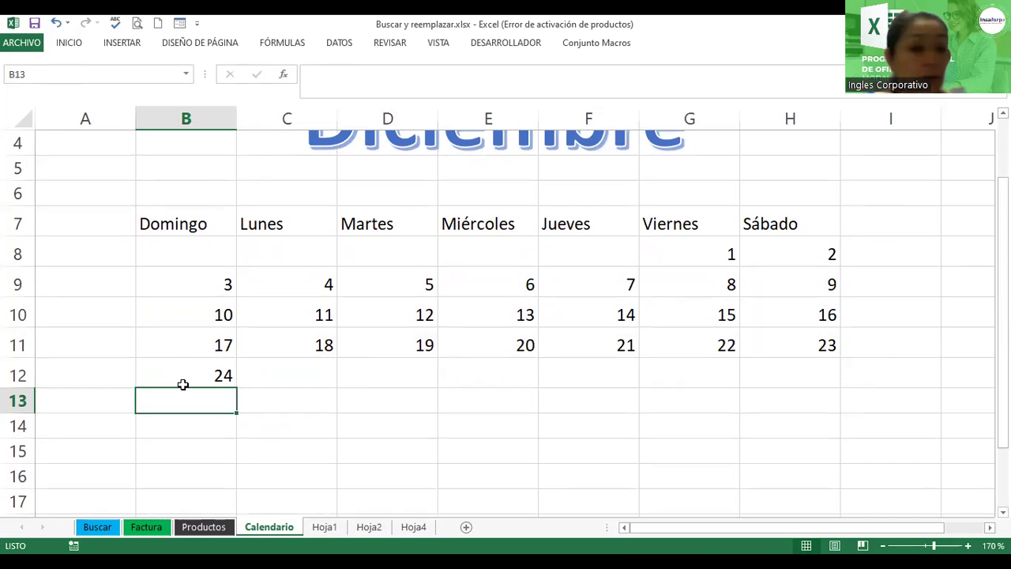
pyautogui.click(186, 379)
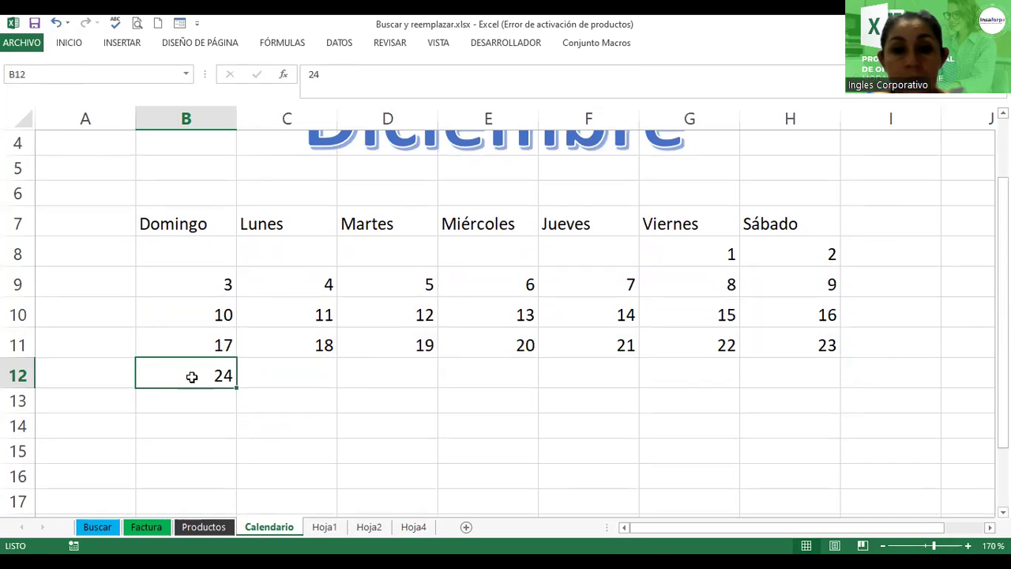
pyautogui.click(237, 387)
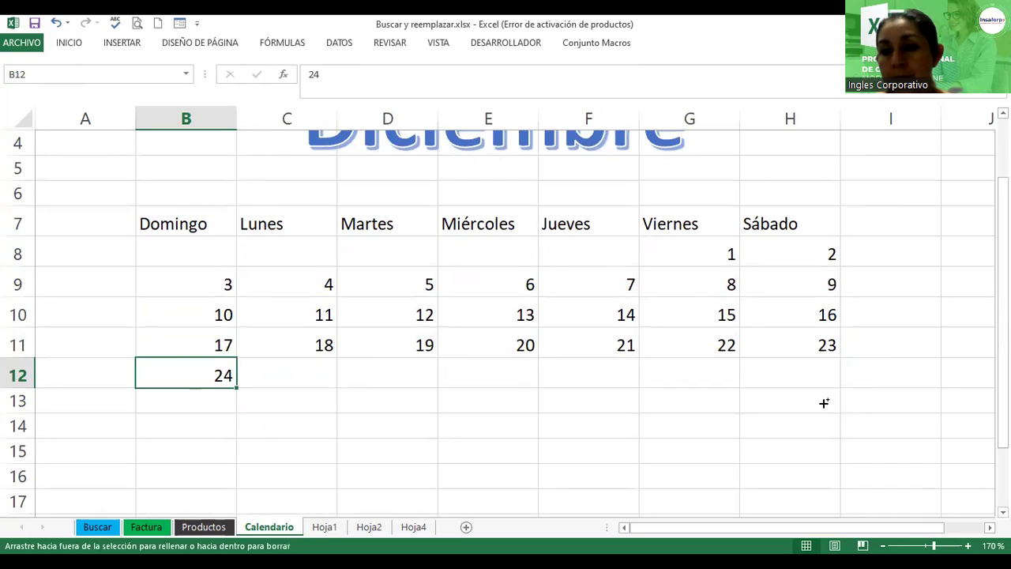
pyautogui.moveTo(237, 387); pyautogui.dragTo(850, 406)
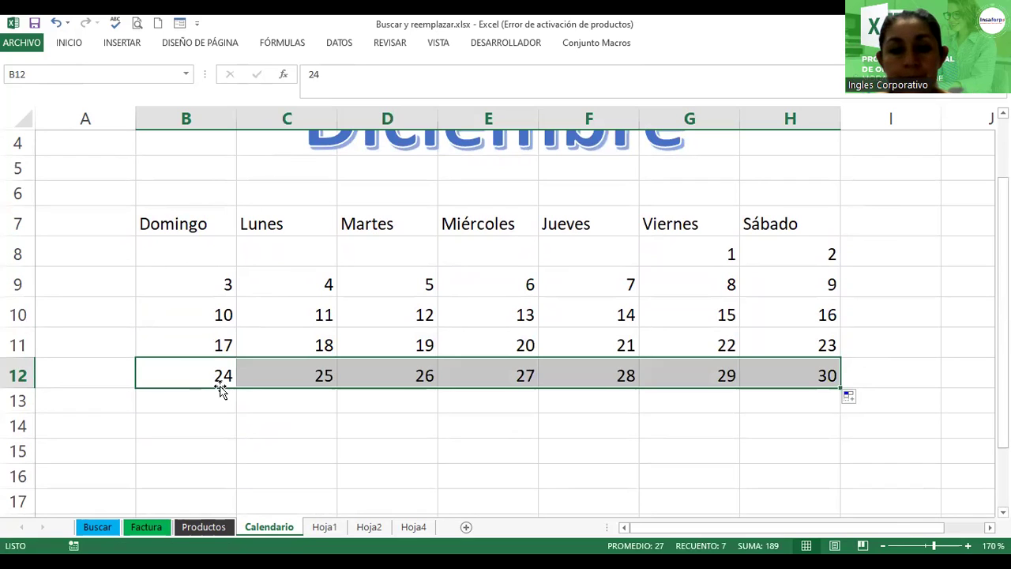
# - Put 31 in B13 and next month's 1 through 6 in C13:H13
pyautogui.click(219, 398)
pyautogui.write('31')
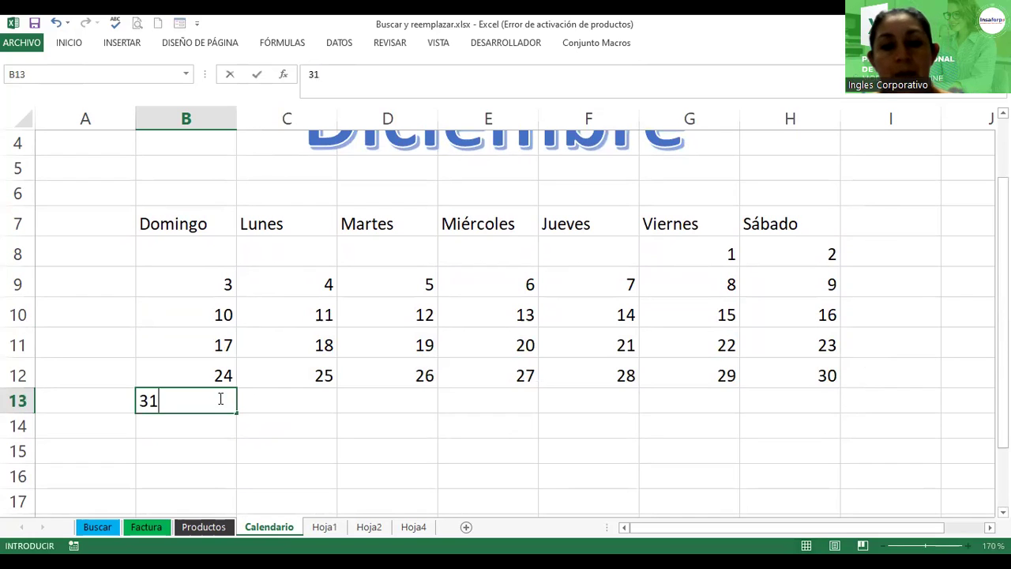
pyautogui.press('Return')
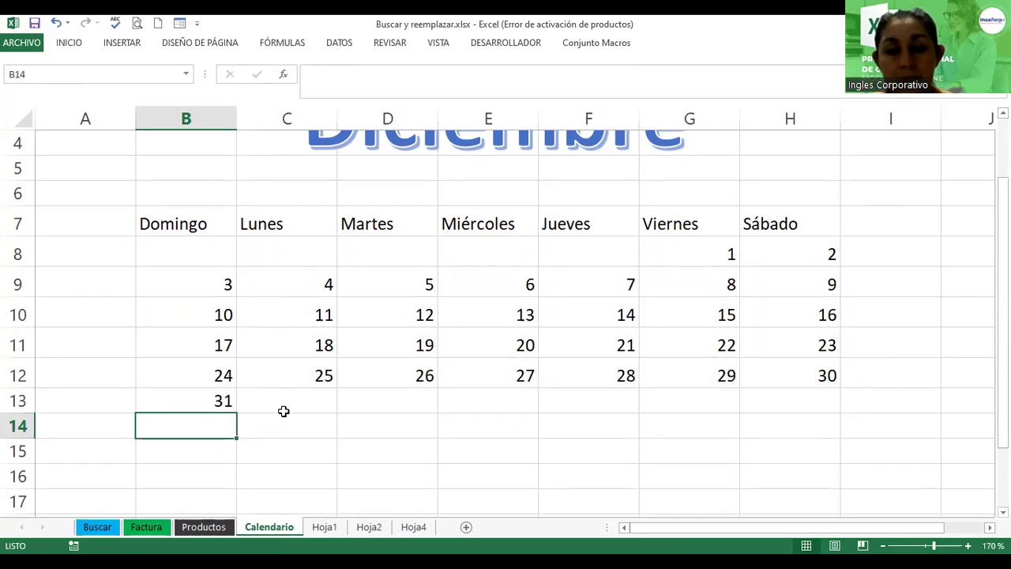
pyautogui.click(285, 402)
pyautogui.write('1')
pyautogui.press('Return')
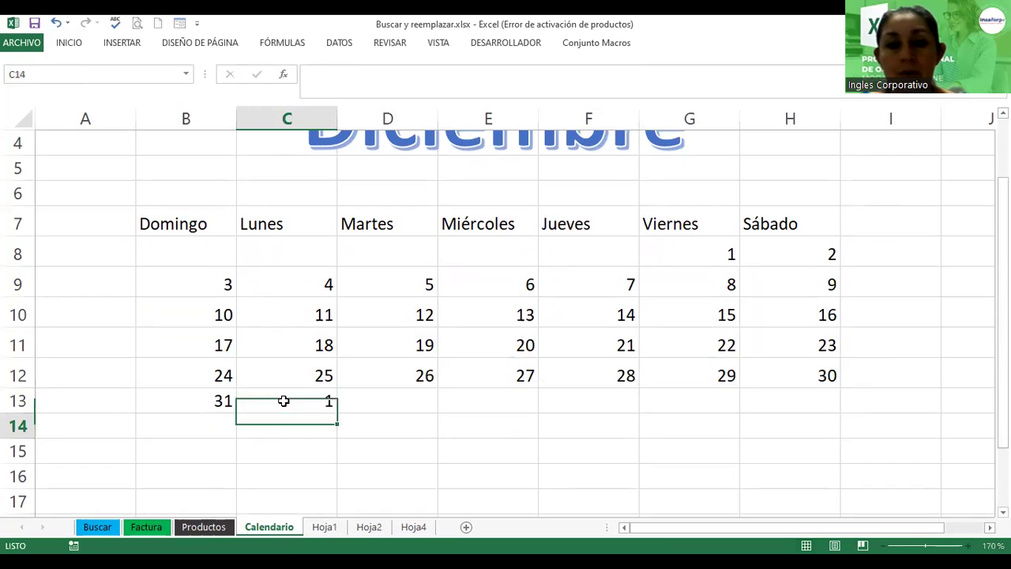
pyautogui.click(283, 400)
pyautogui.moveTo(340, 417)
pyautogui.mouseDown()
pyautogui.moveTo(679, 404)
pyautogui.moveTo(811, 414)
pyautogui.mouseUp()
# - Fill B8:F8 with previous month's 26 through 30, then select the weekday headers
pyautogui.click(190, 251)
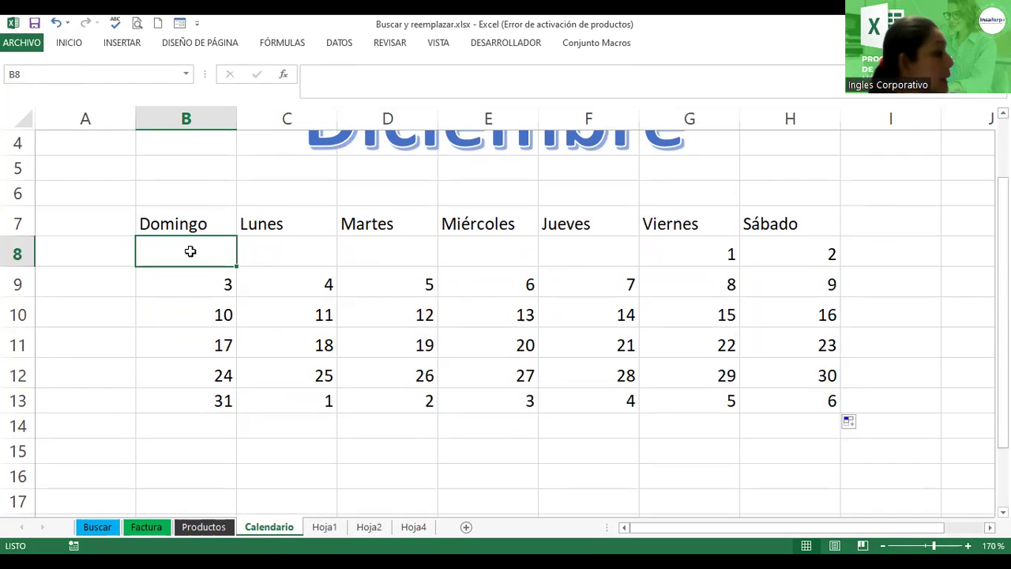
pyautogui.write('26')
pyautogui.press('Return')
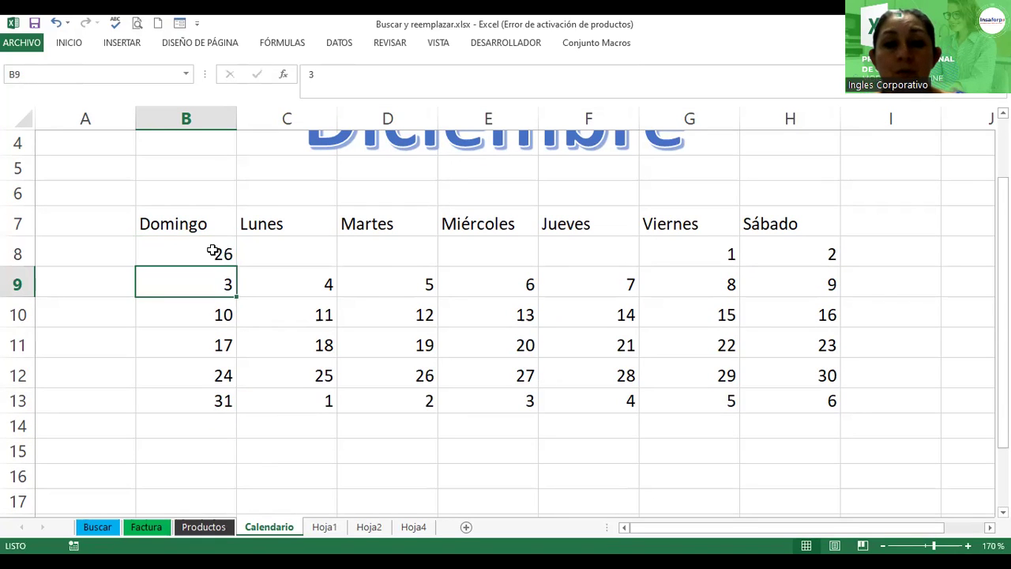
pyautogui.click(221, 251)
pyautogui.moveTo(236, 264); pyautogui.dragTo(613, 254)
pyautogui.click(258, 253)
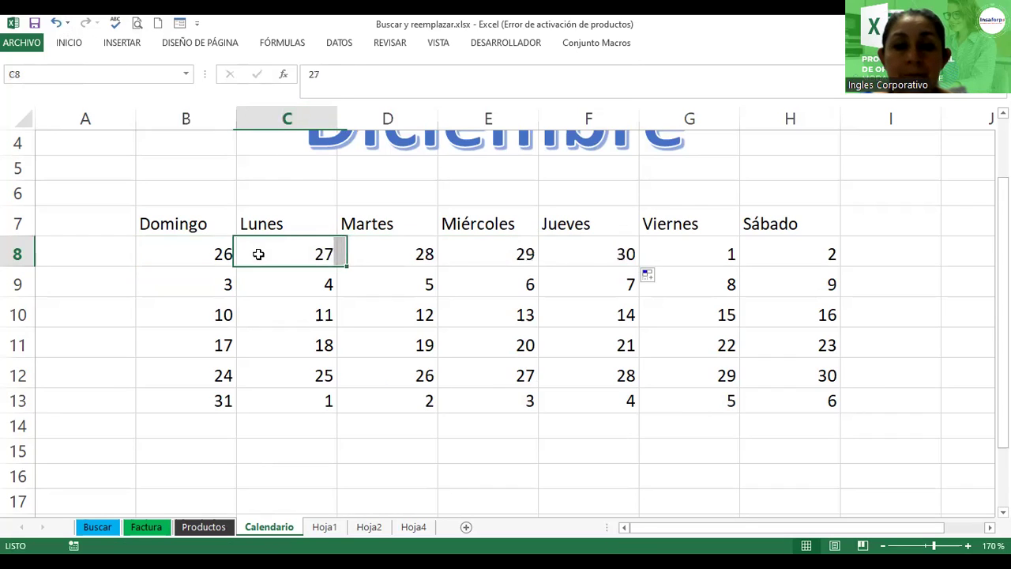
pyautogui.moveTo(171, 218); pyautogui.dragTo(745, 226)
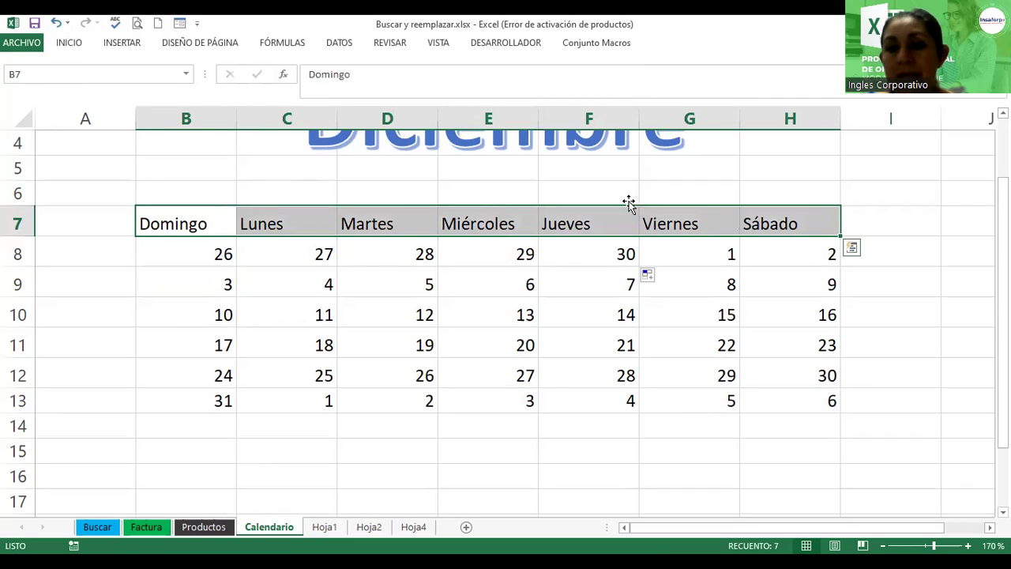
# - Increase the weekday headers' font size to 22
pyautogui.click(77, 43)
pyautogui.click(192, 69)
pyautogui.click(192, 69)
pyautogui.click(192, 69)
pyautogui.click(192, 70)
pyautogui.click(192, 69)
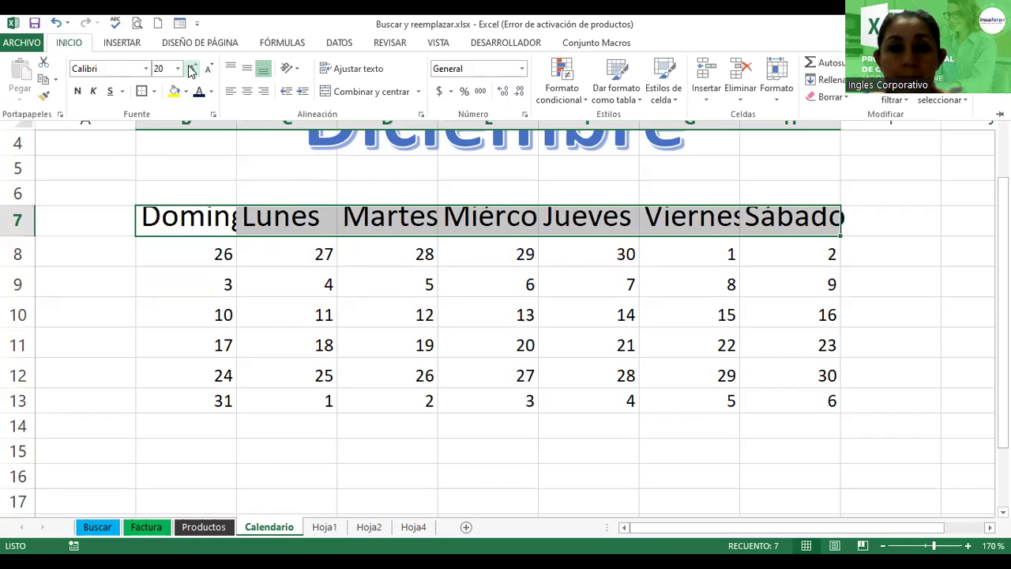
pyautogui.click(192, 70)
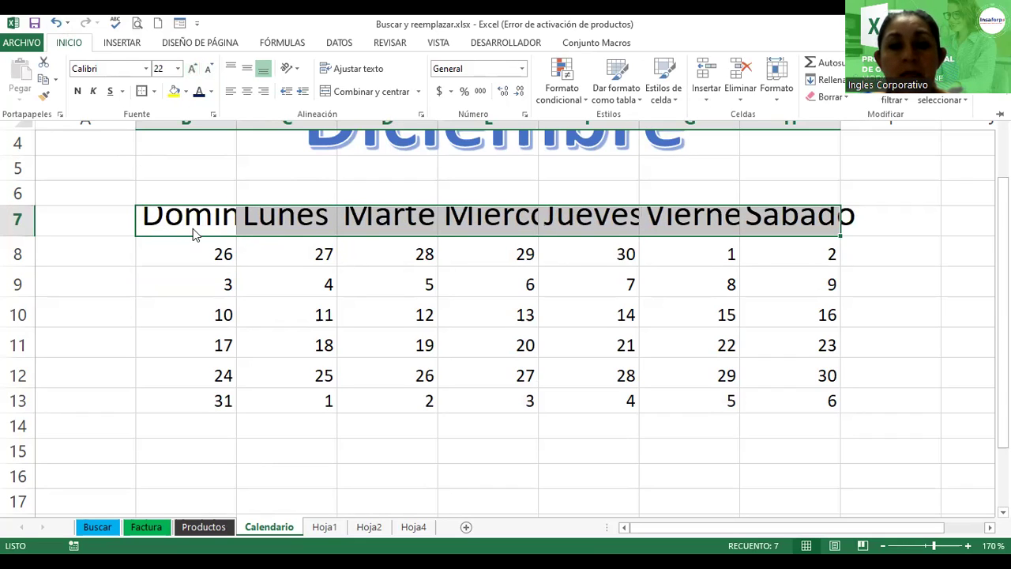
# - Increase the date numbers in B8:H13 to font size 20
pyautogui.click(198, 258)
pyautogui.moveTo(203, 255)
pyautogui.mouseDown()
pyautogui.moveTo(757, 371)
pyautogui.moveTo(776, 397)
pyautogui.mouseUp()
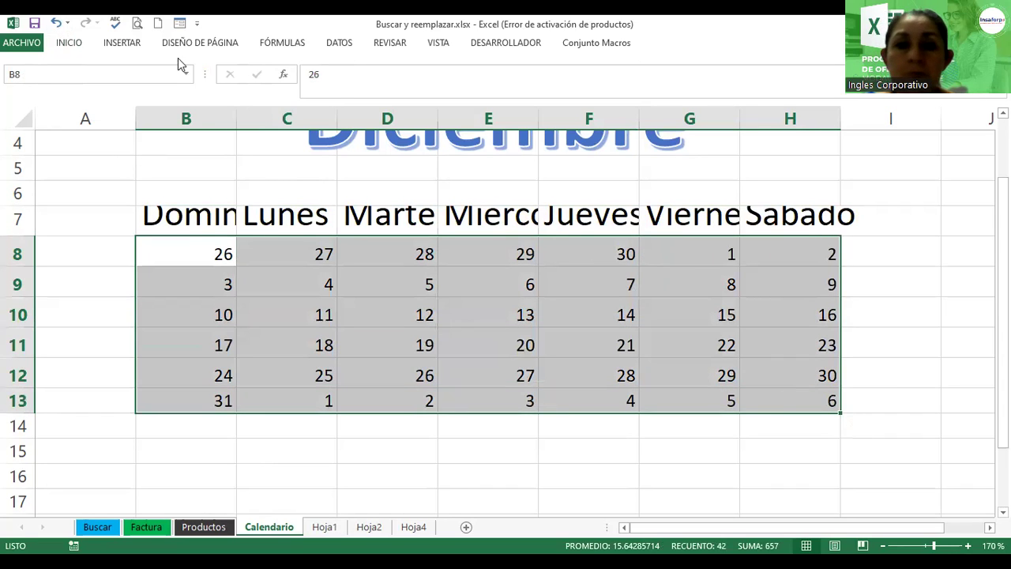
pyautogui.click(69, 42)
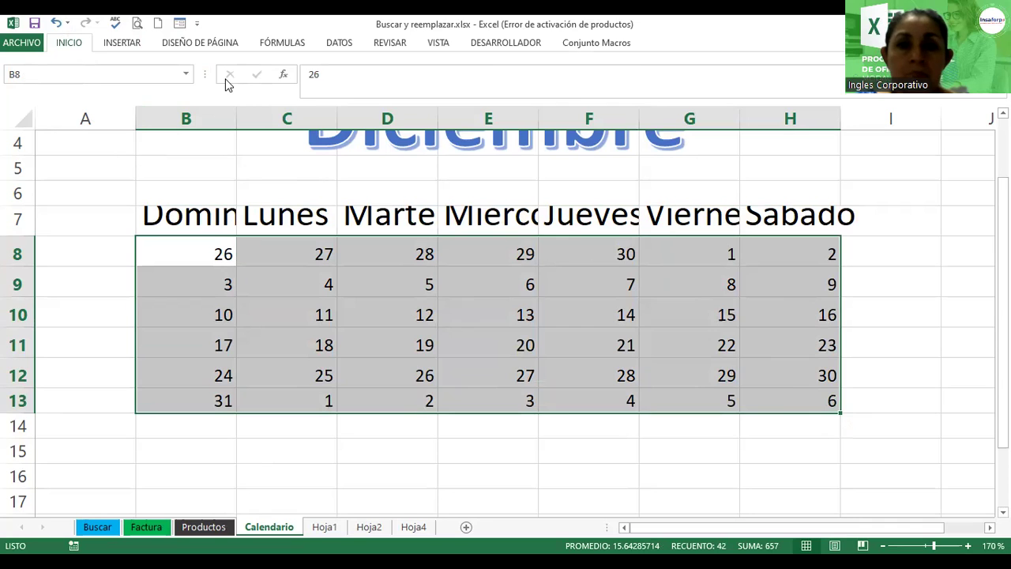
pyautogui.click(193, 70)
pyautogui.click(194, 70)
pyautogui.click(193, 69)
pyautogui.click(194, 69)
pyautogui.click(193, 70)
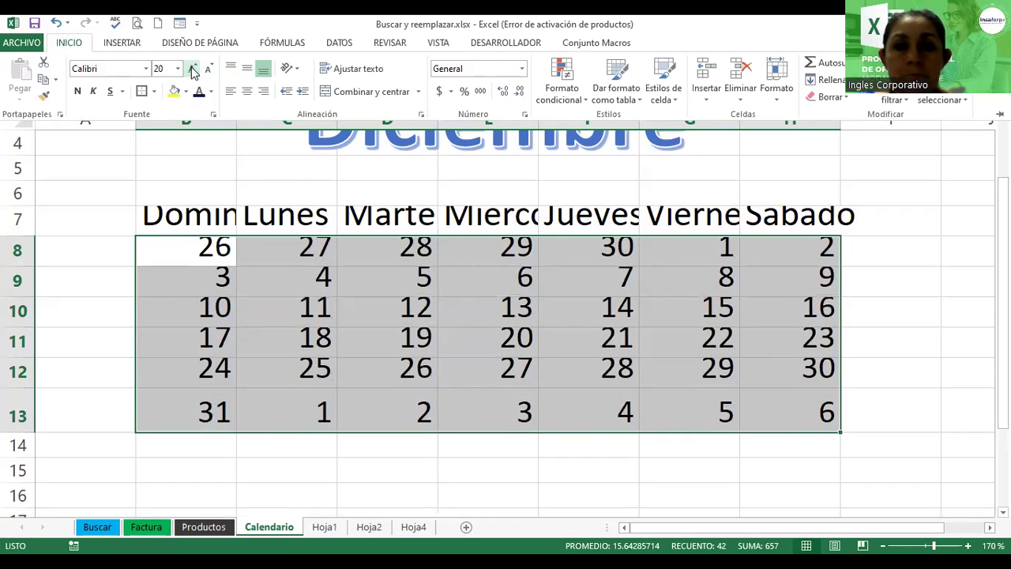
pyautogui.click(242, 140)
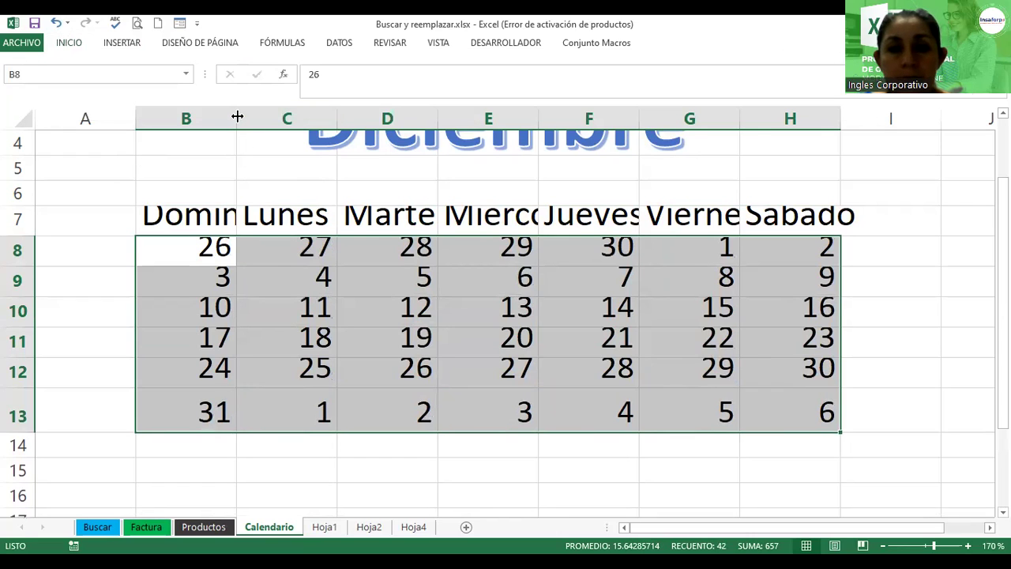
# - Autofit columns B through H so every weekday name shows fully
pyautogui.doubleClick(237, 117)
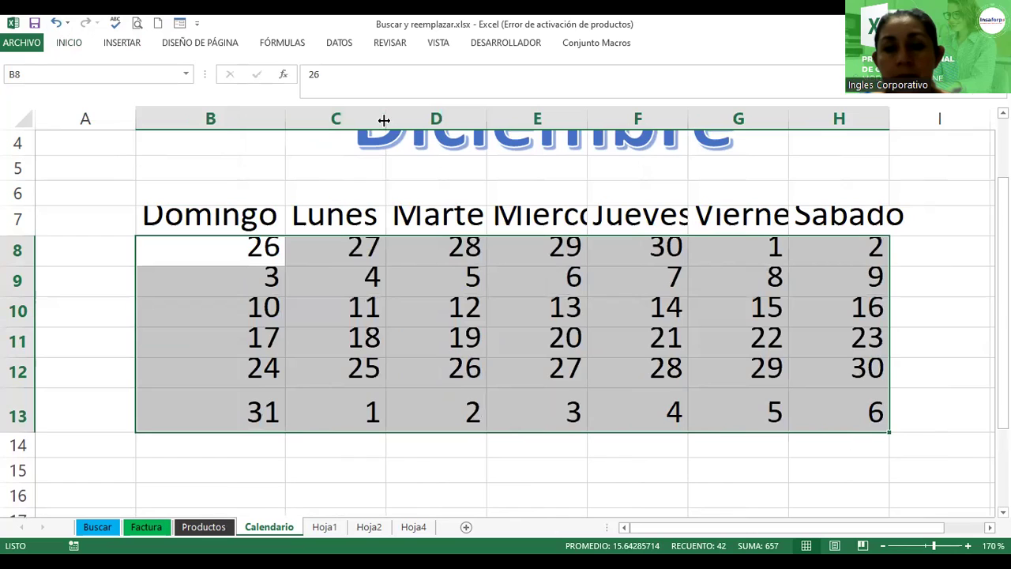
pyautogui.doubleClick(487, 118)
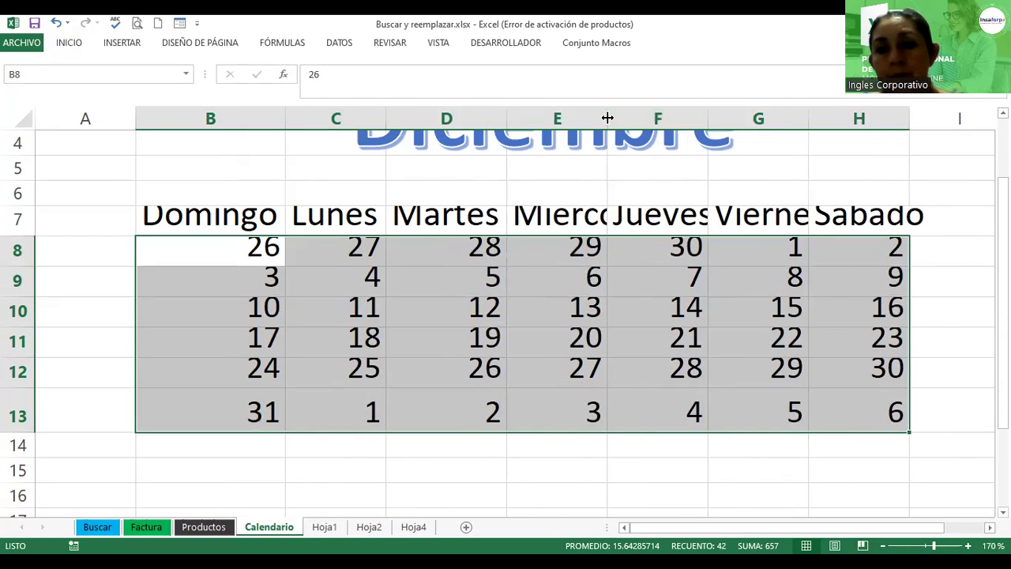
pyautogui.doubleClick(608, 117)
pyautogui.doubleClick(767, 113)
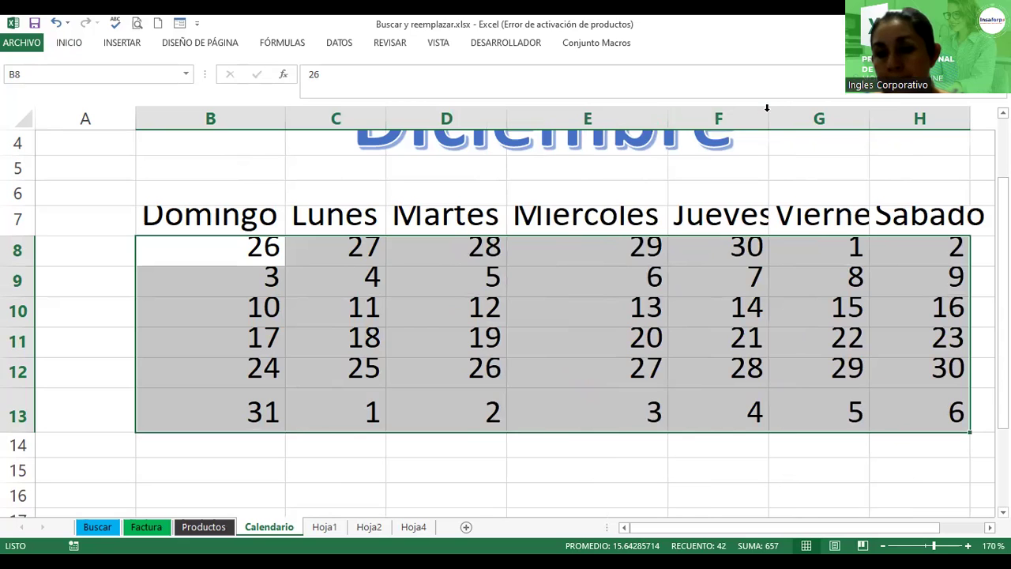
pyautogui.hscroll(2, 511, 316)
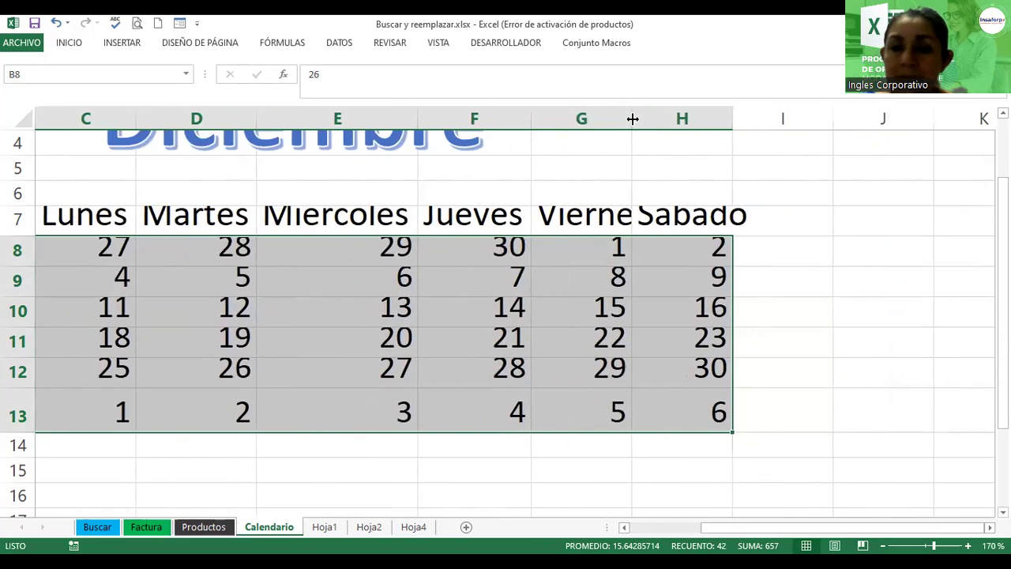
pyautogui.doubleClick(632, 116)
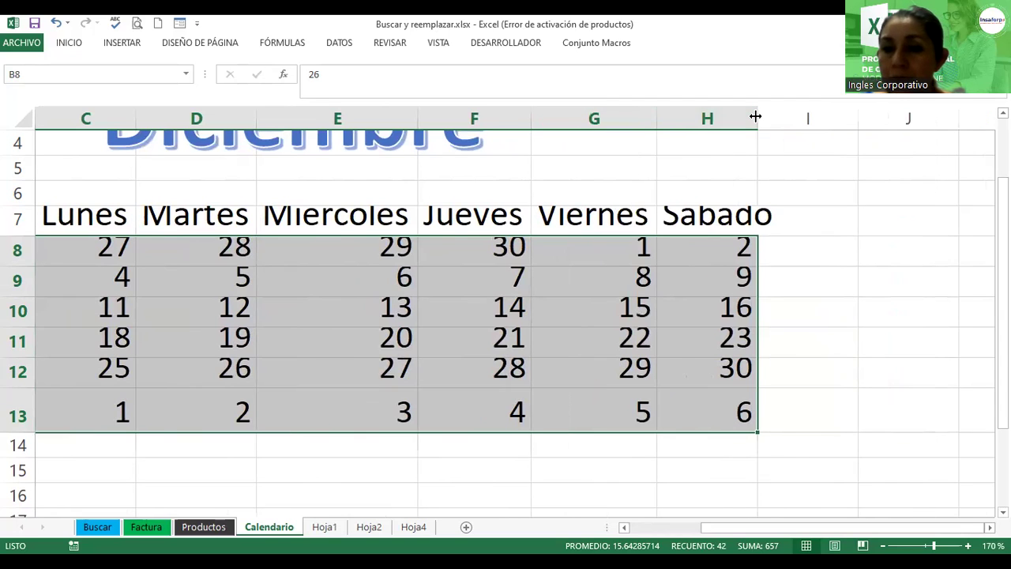
pyautogui.doubleClick(756, 116)
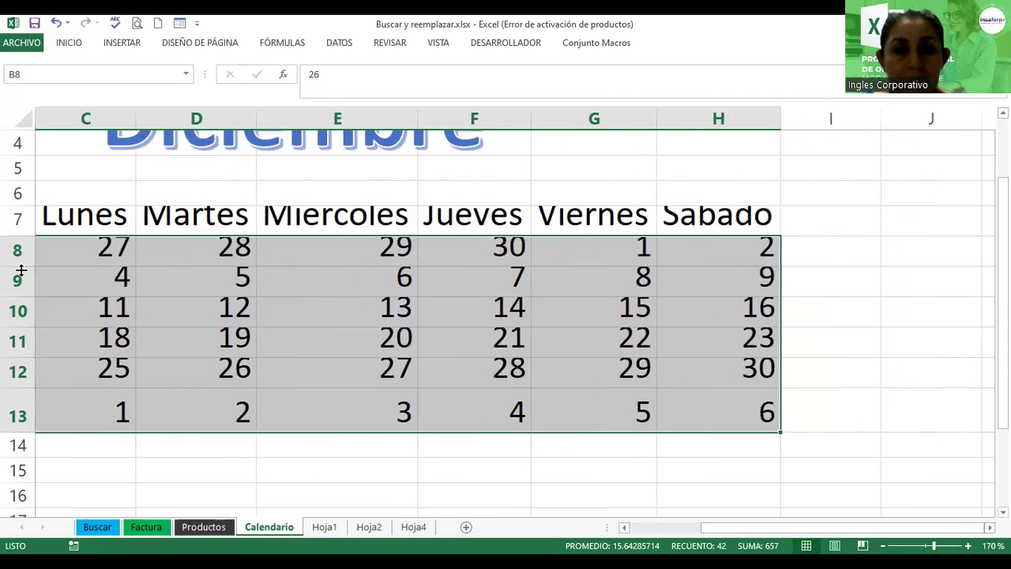
# - Make the date rows taller and autofit row 7 for the weekday headers
pyautogui.moveTo(21, 271); pyautogui.dragTo(24, 459)
pyautogui.click(24, 402)
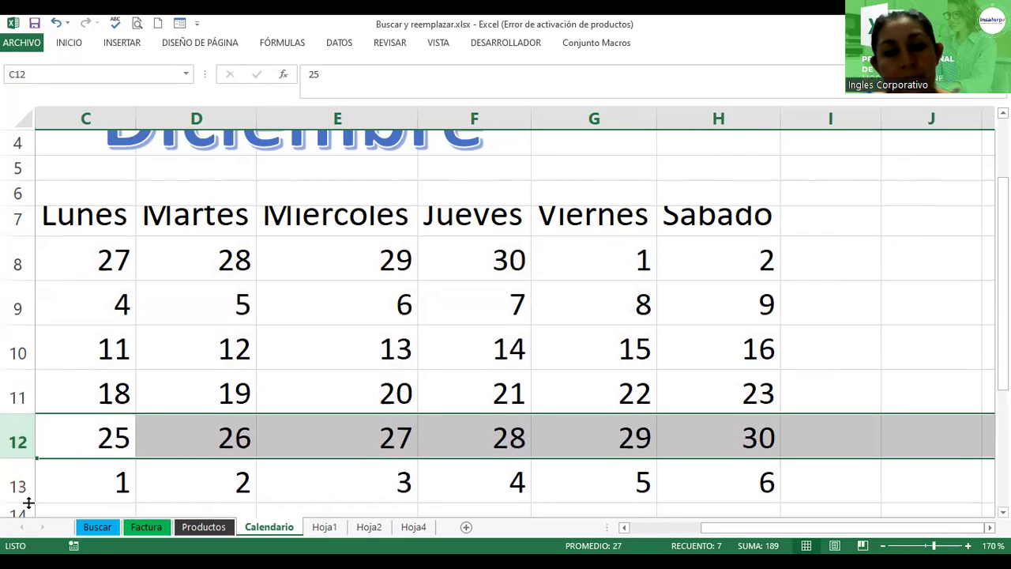
pyautogui.click(429, 384)
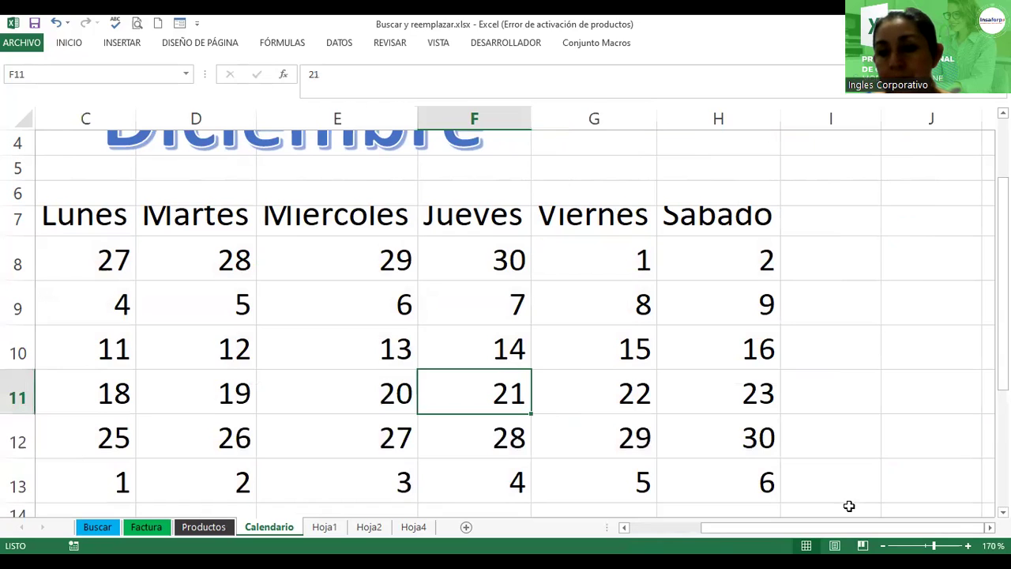
pyautogui.moveTo(853, 531); pyautogui.dragTo(780, 532)
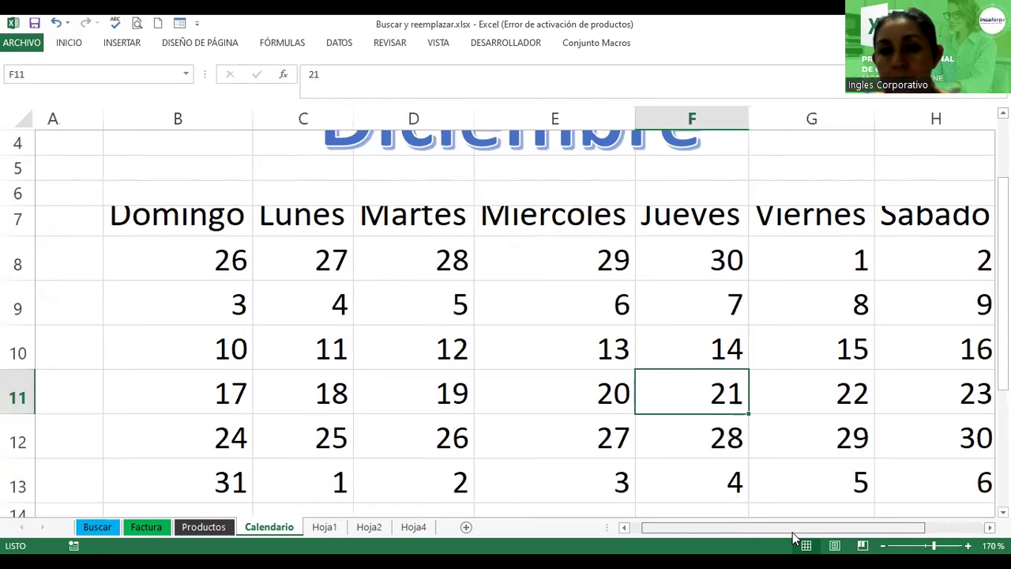
pyautogui.doubleClick(29, 235)
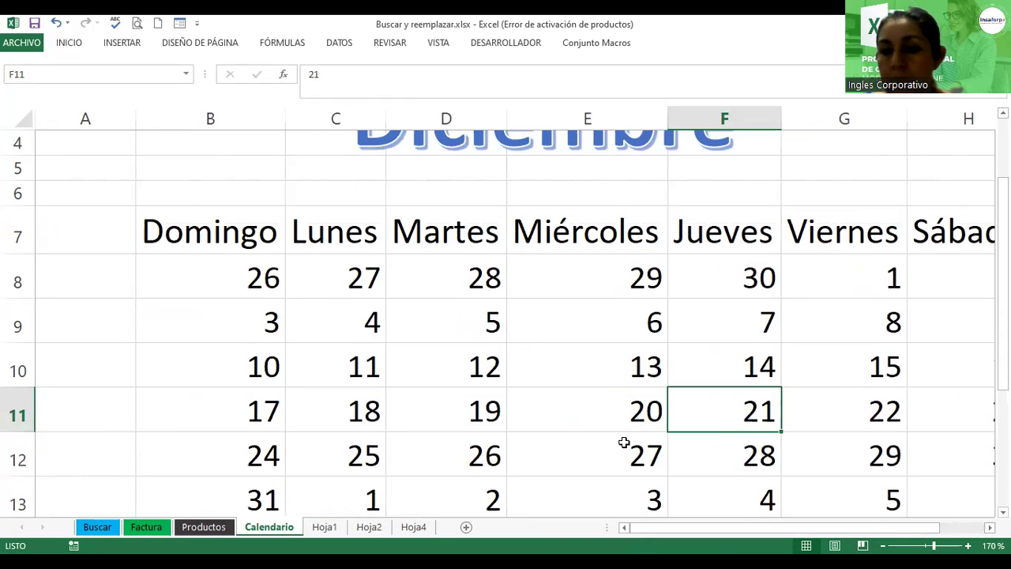
# - Zoom out to 130% to view the whole calendar
pyautogui.click(882, 545)
pyautogui.click(883, 545)
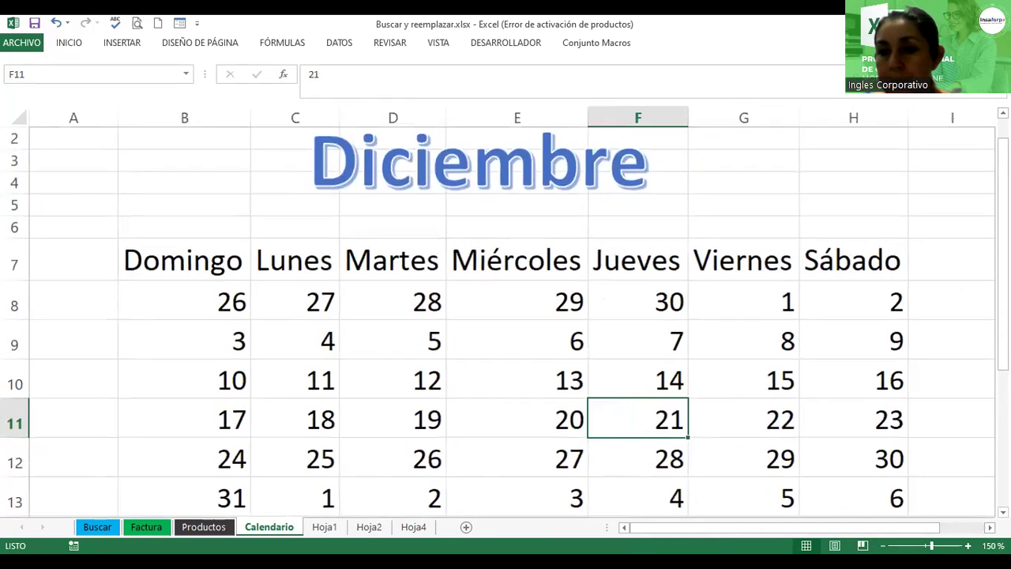
pyautogui.click(882, 545)
pyautogui.click(883, 545)
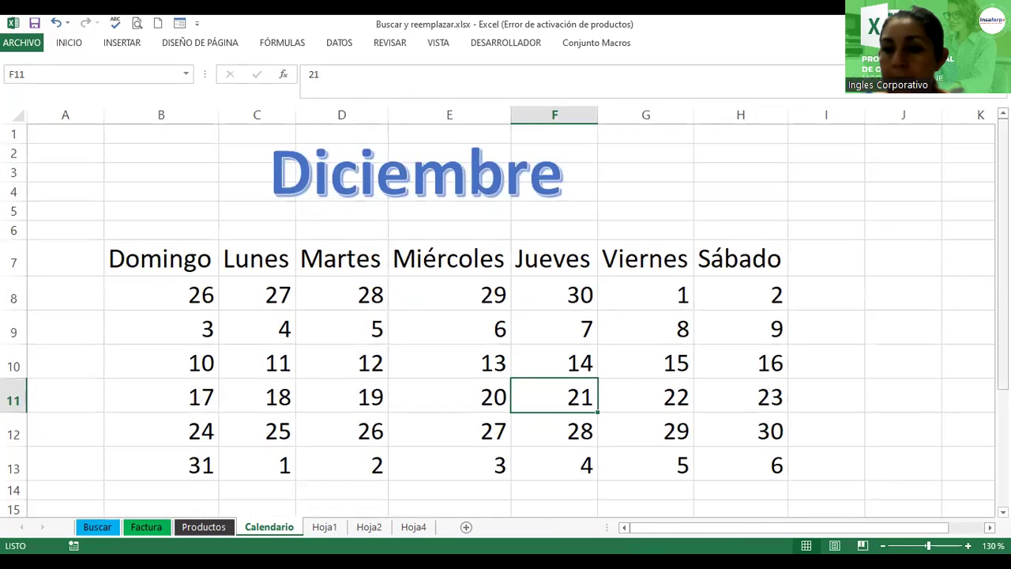
pyautogui.scroll(-1, 771, 265)
pyautogui.scroll(-1, 772, 265)
pyautogui.scroll(-1, 772, 265)
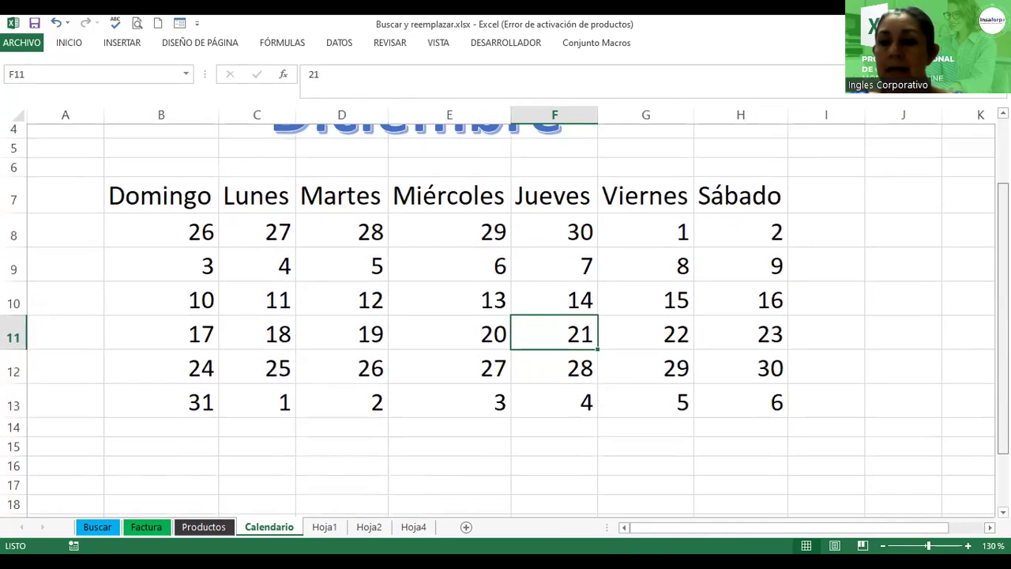
# - Move the Diciembre WordArt above row 7 and stretch it across columns B–H
pyautogui.click(545, 150)
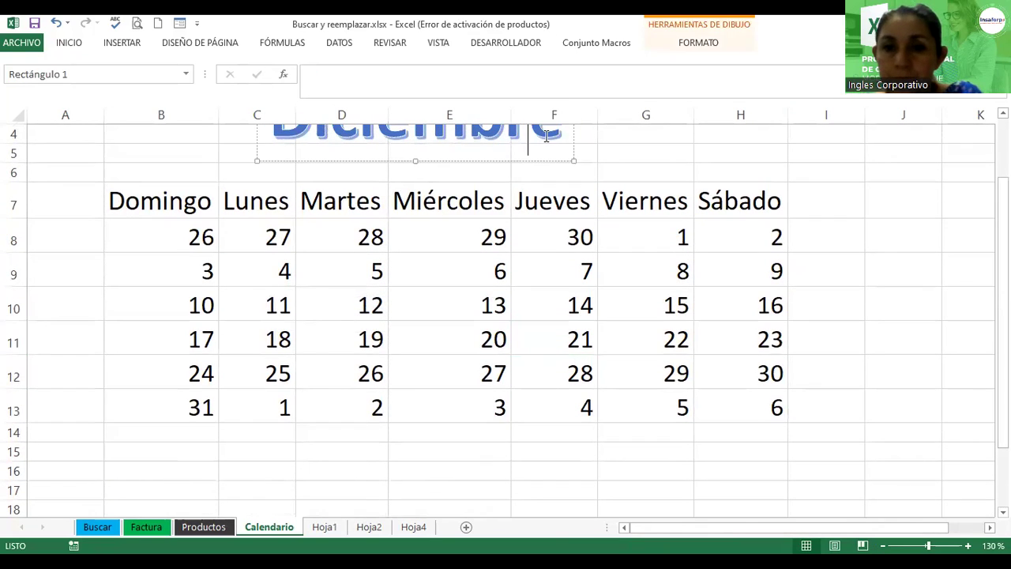
pyautogui.moveTo(546, 161); pyautogui.dragTo(605, 188)
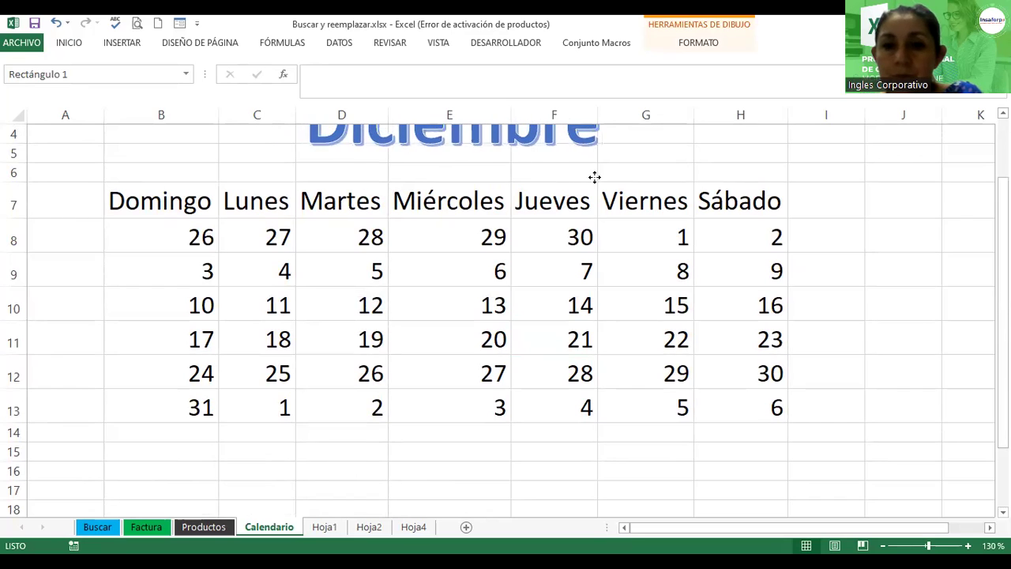
pyautogui.moveTo(637, 137); pyautogui.dragTo(786, 139)
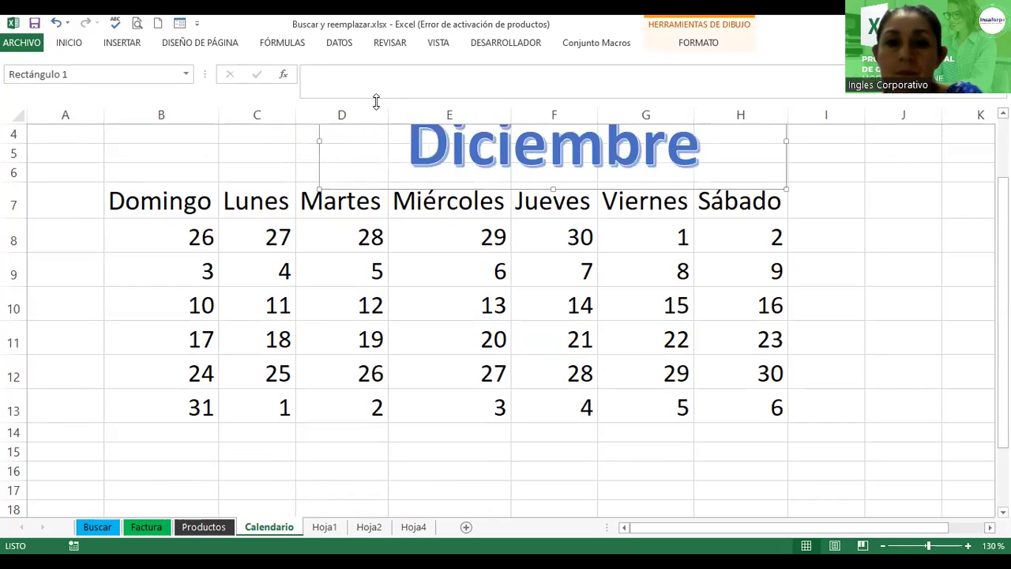
pyautogui.moveTo(316, 134); pyautogui.dragTo(101, 161)
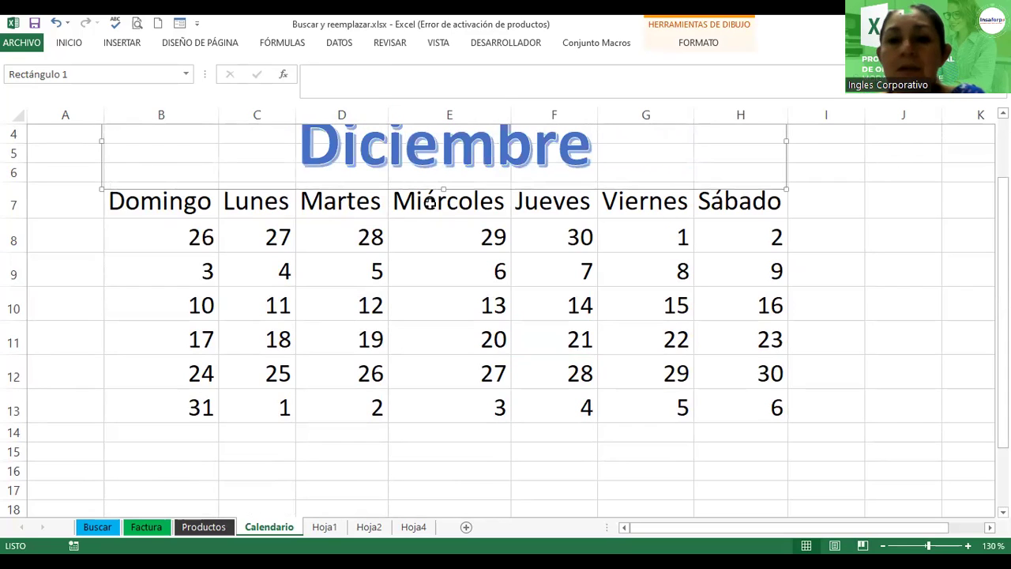
pyautogui.moveTo(446, 188); pyautogui.dragTo(440, 174)
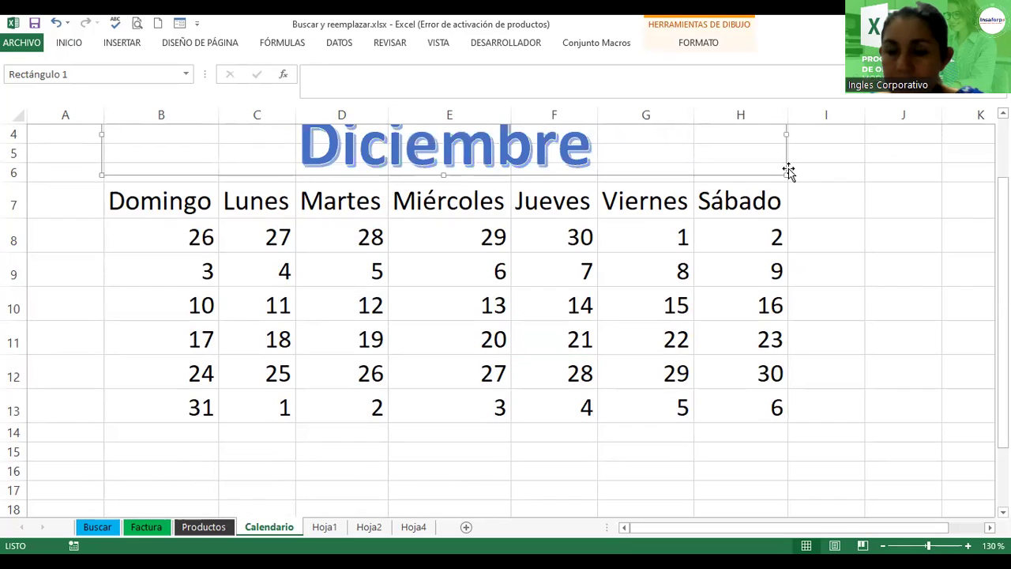
# - Apply a light-blue style from the Shape Styles gallery to the Diciembre title
pyautogui.click(684, 42)
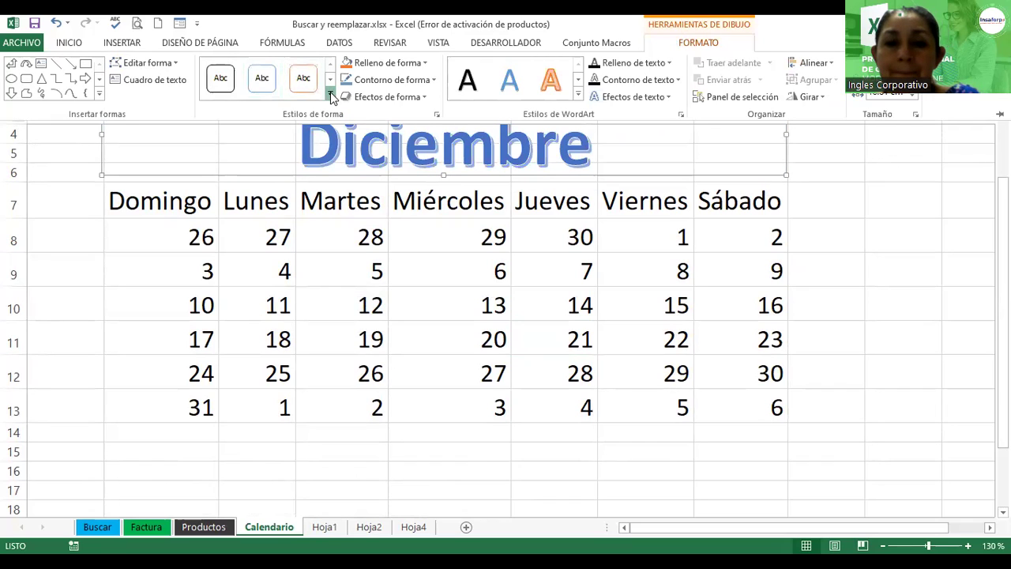
pyautogui.click(330, 94)
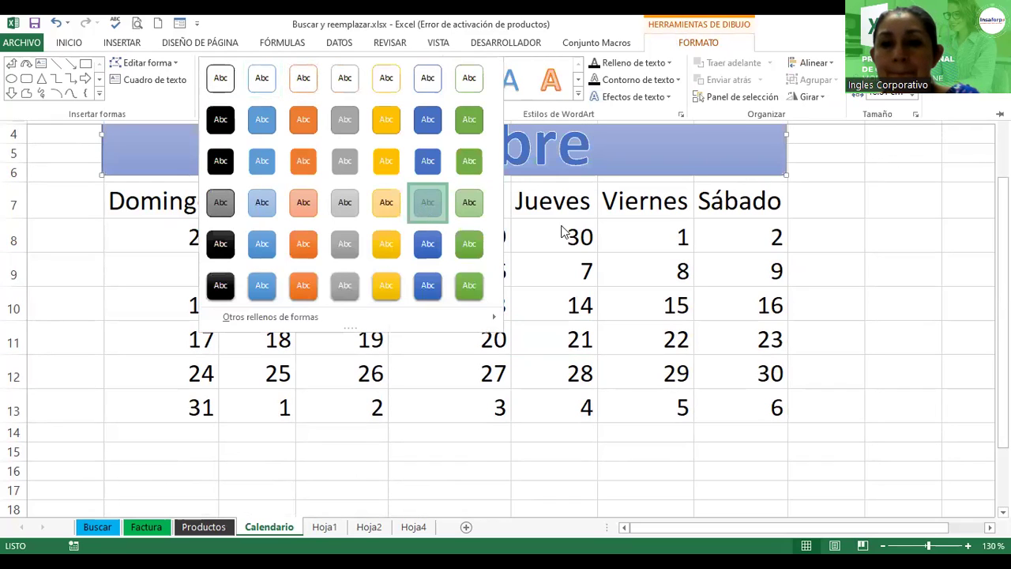
pyautogui.click(422, 207)
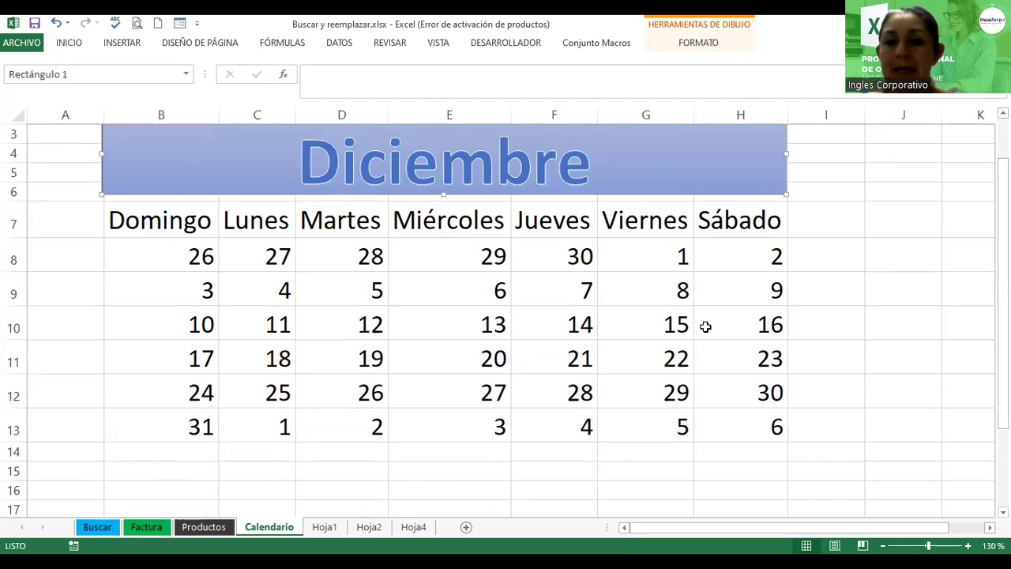
pyautogui.click(707, 325)
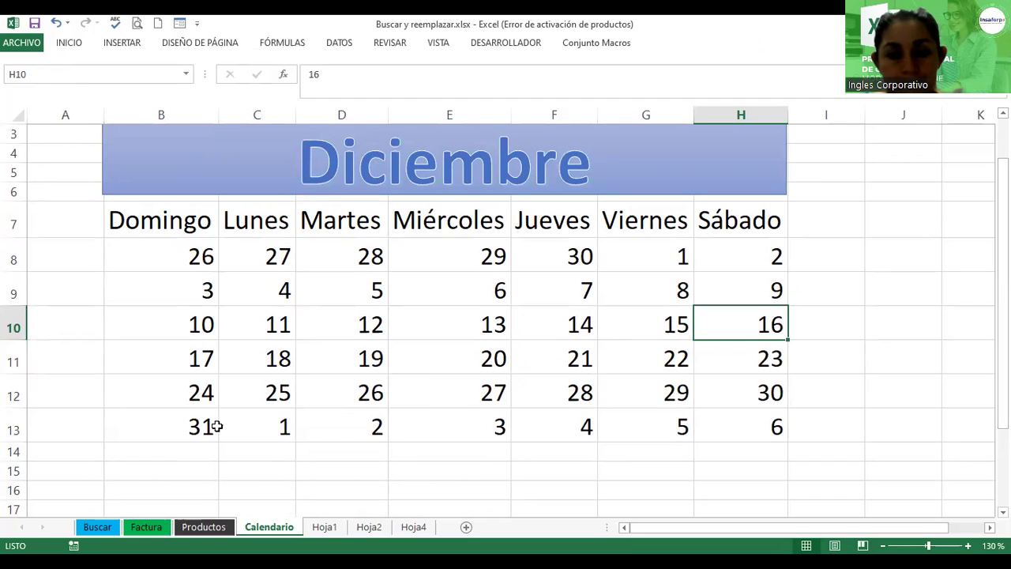
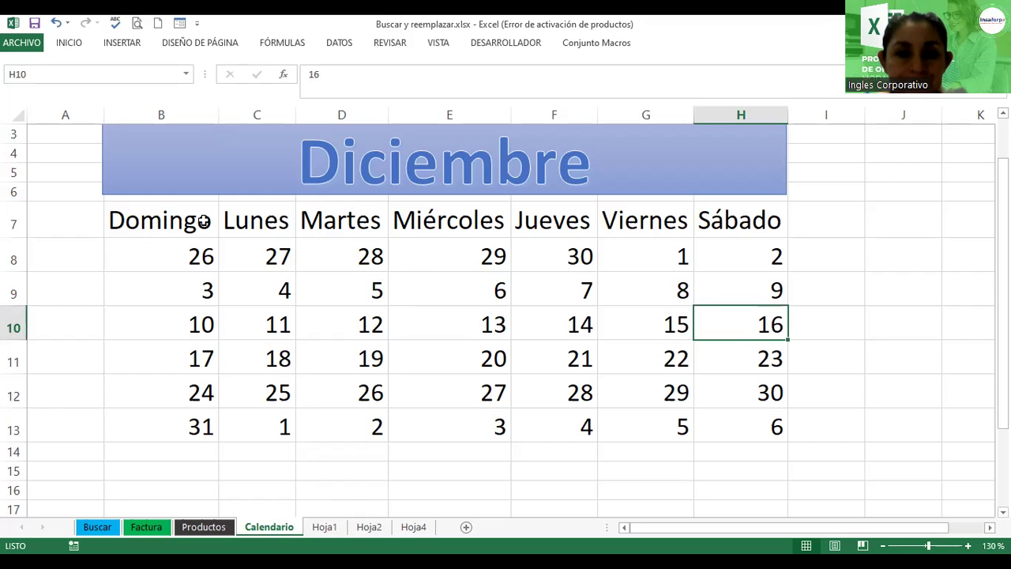
# - Make the November dates 26–30 in B8:F8 grey
pyautogui.moveTo(175, 263); pyautogui.dragTo(545, 269)
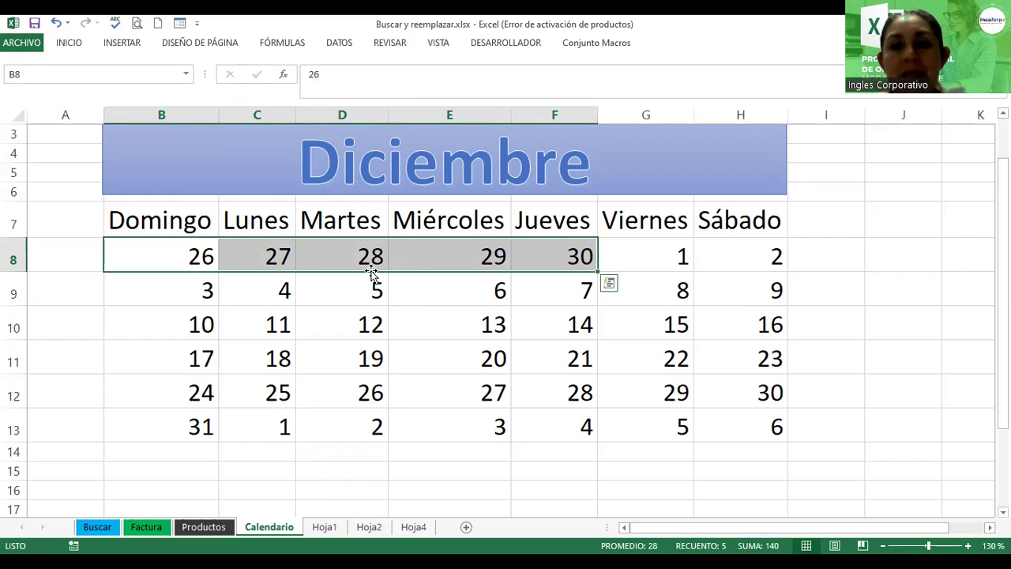
pyautogui.click(76, 46)
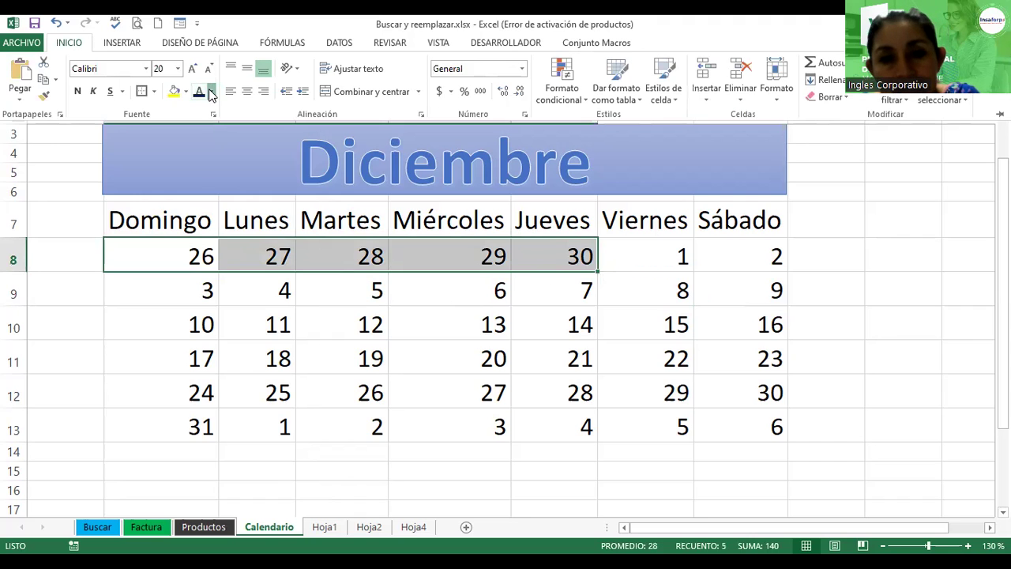
pyautogui.click(211, 92)
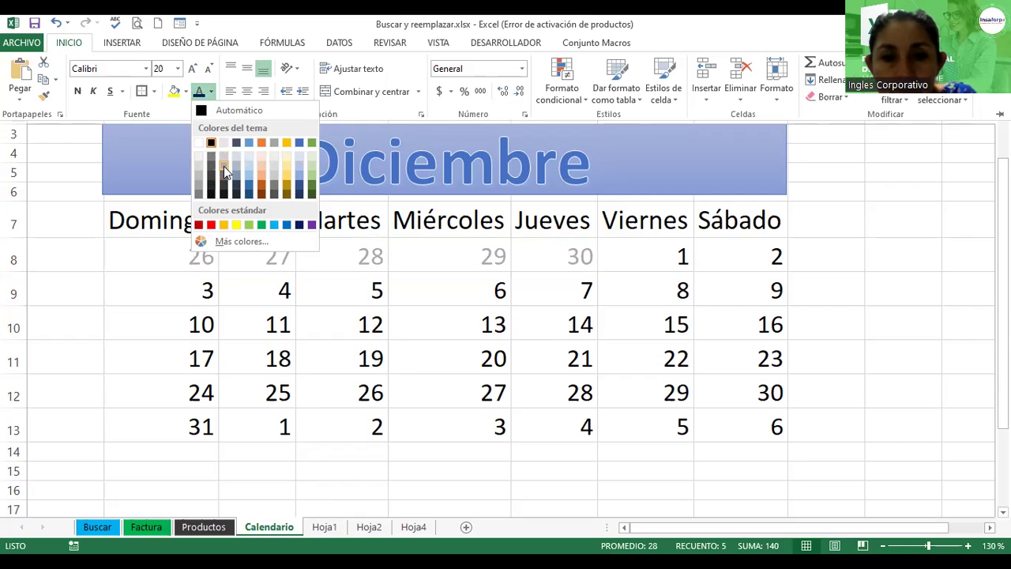
pyautogui.click(280, 437)
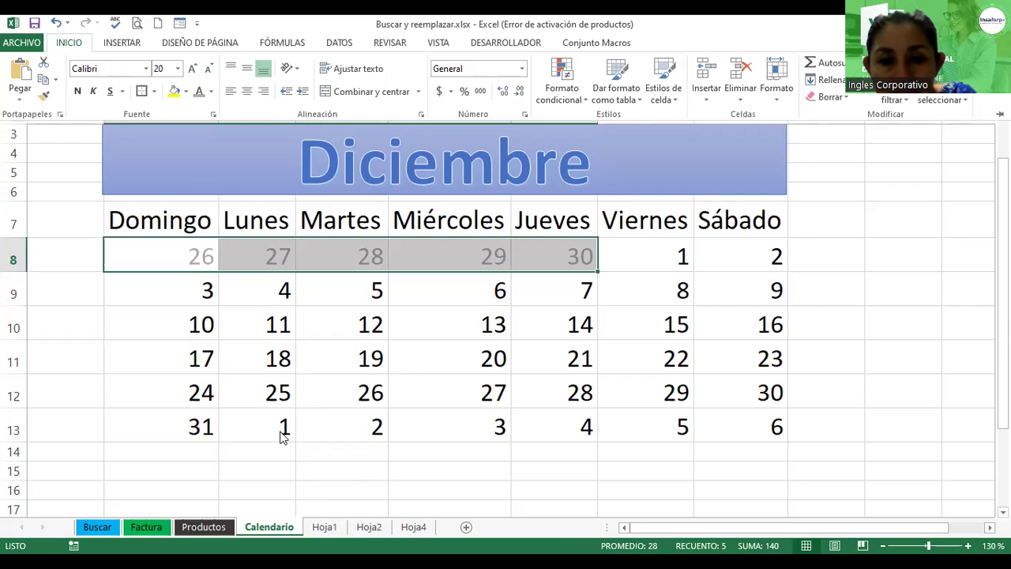
# - Give the January dates 1–6 in C13:H13 the same grey font colour
pyautogui.click(284, 431)
pyautogui.moveTo(286, 428); pyautogui.dragTo(703, 421)
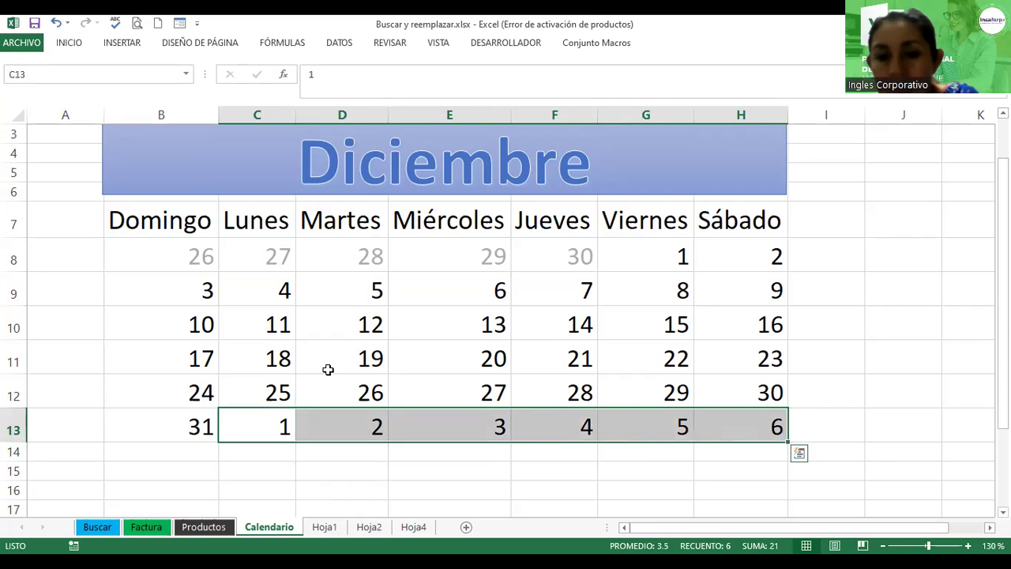
pyautogui.click(69, 43)
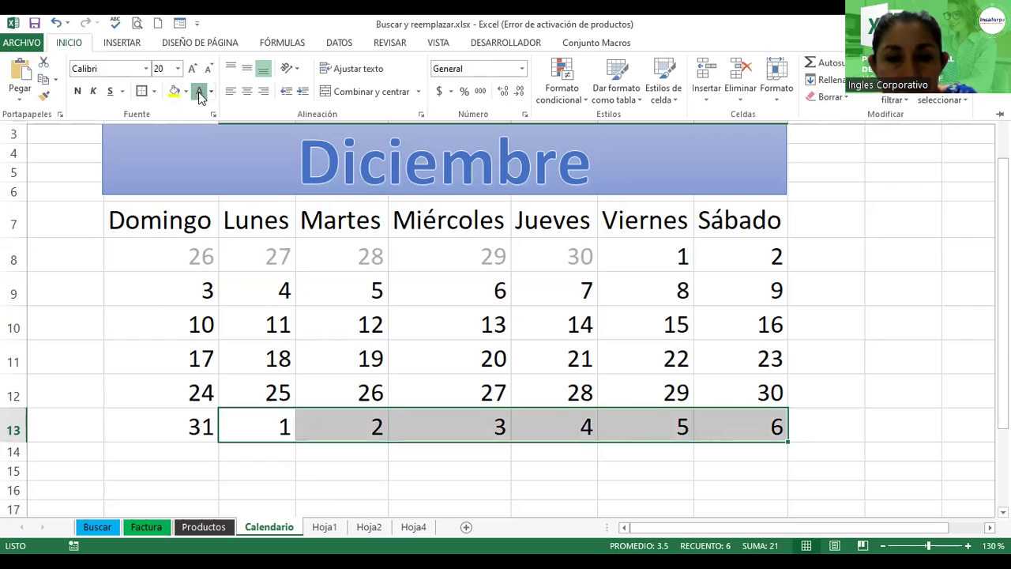
pyautogui.click(199, 92)
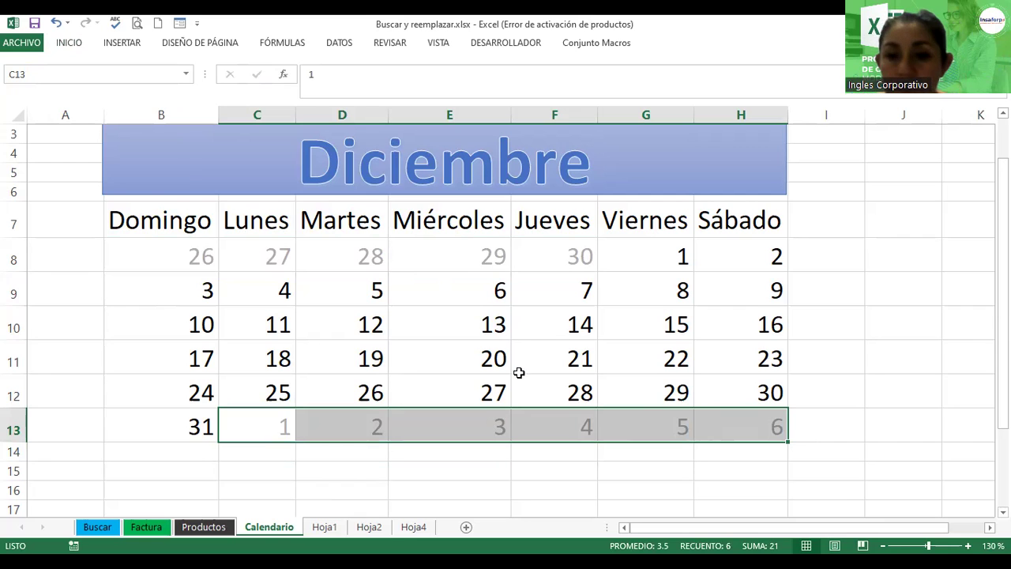
pyautogui.click(477, 327)
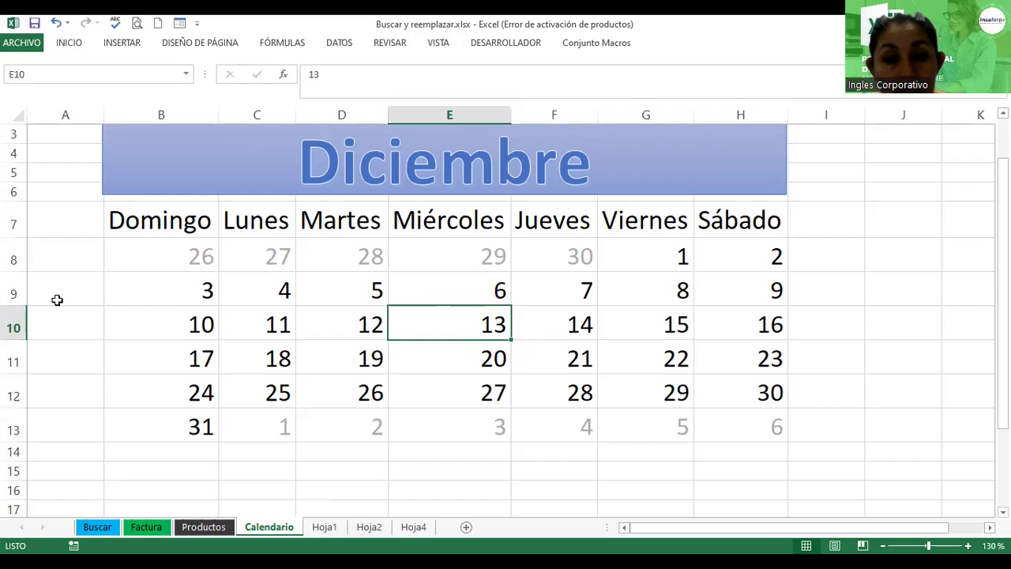
# - Increase the heights of rows 9, 11 and 12 of the calendar
pyautogui.moveTo(17, 300); pyautogui.dragTo(22, 371)
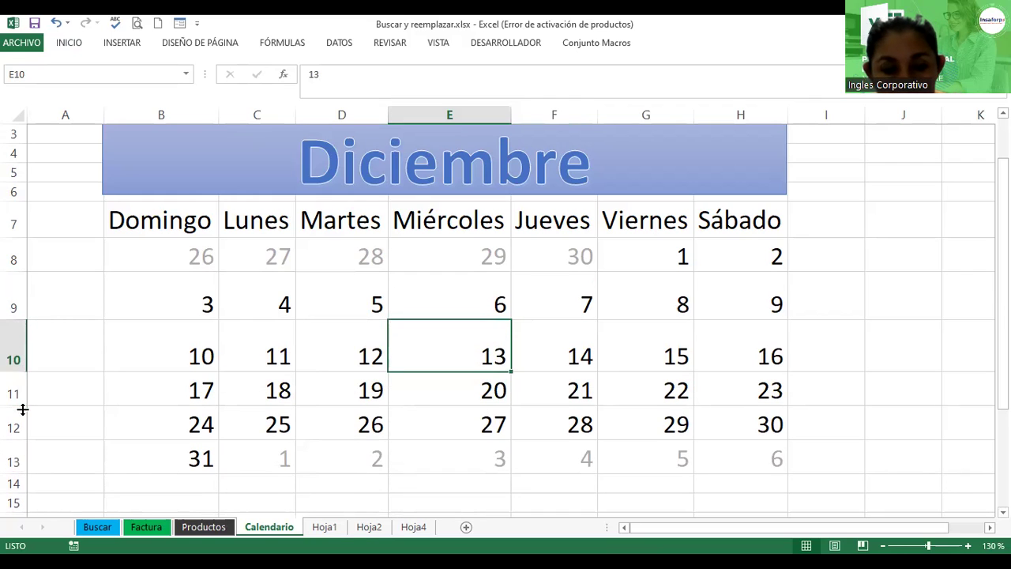
pyautogui.moveTo(23, 409); pyautogui.dragTo(22, 421)
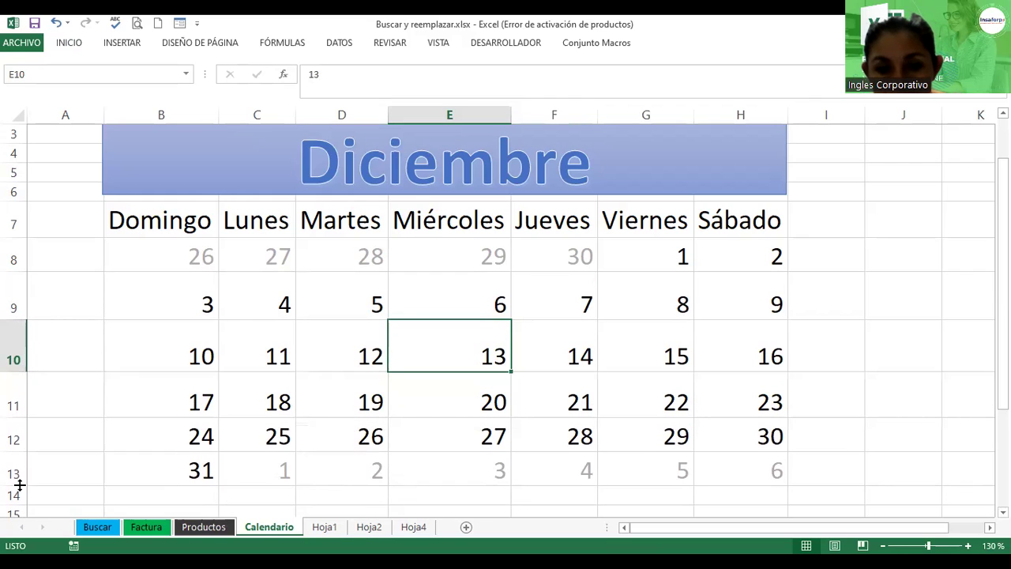
pyautogui.moveTo(23, 460); pyautogui.dragTo(23, 471)
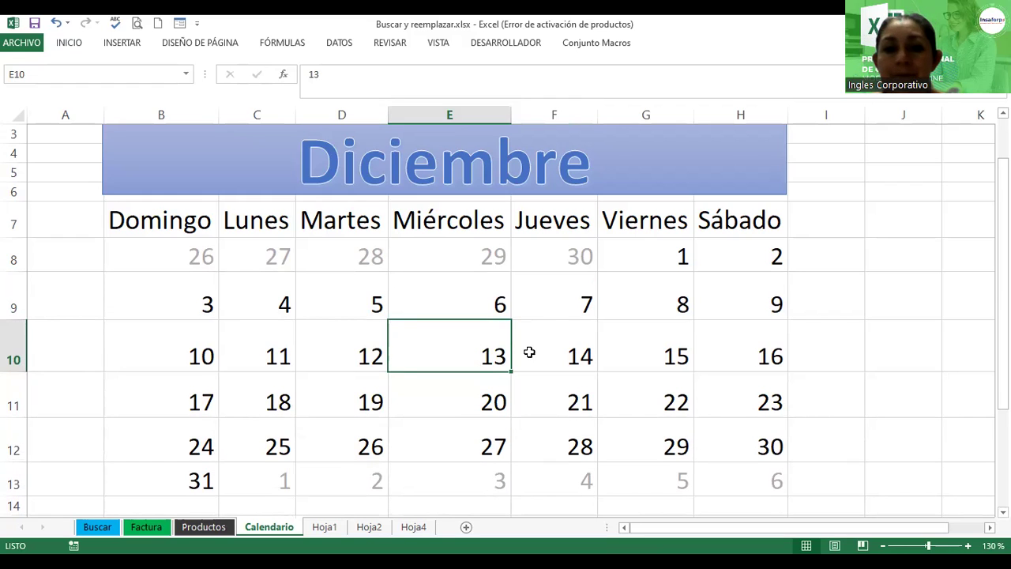
pyautogui.click(203, 436)
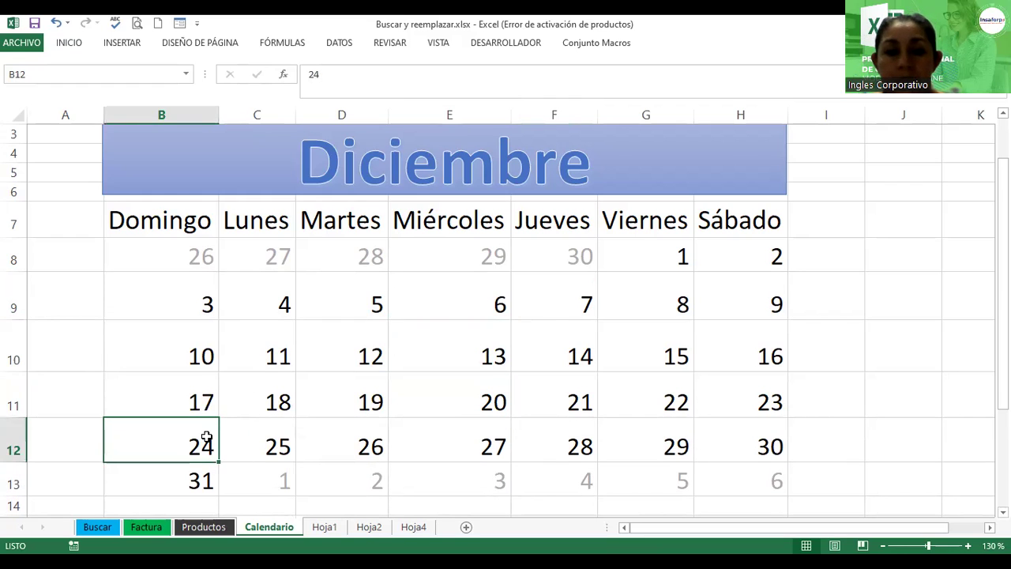
pyautogui.click(124, 363)
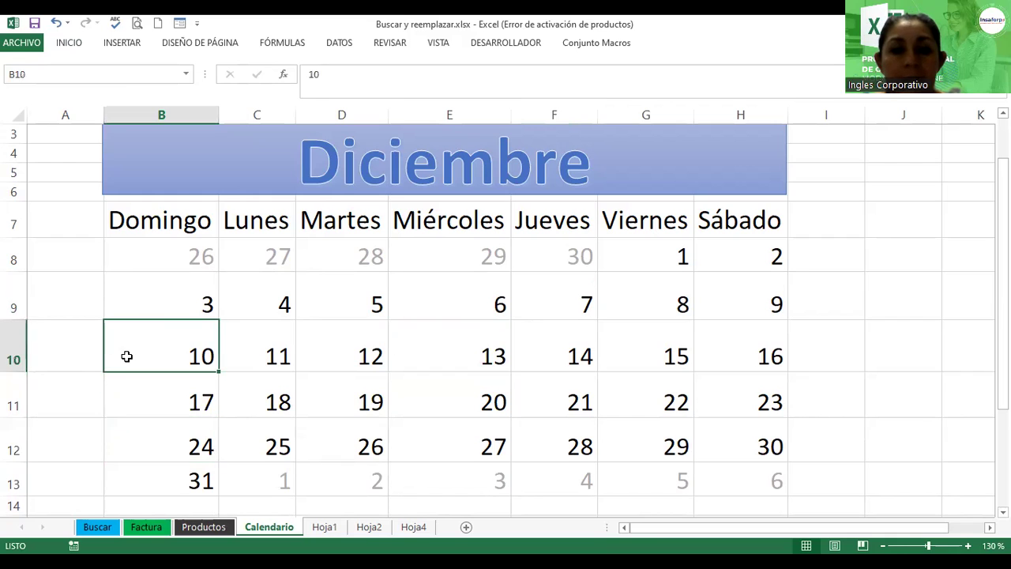
# - Search Bing online pictures for 'visperas de navidad' and insert the Feliz Nochebuena snowman image
pyautogui.click(119, 44)
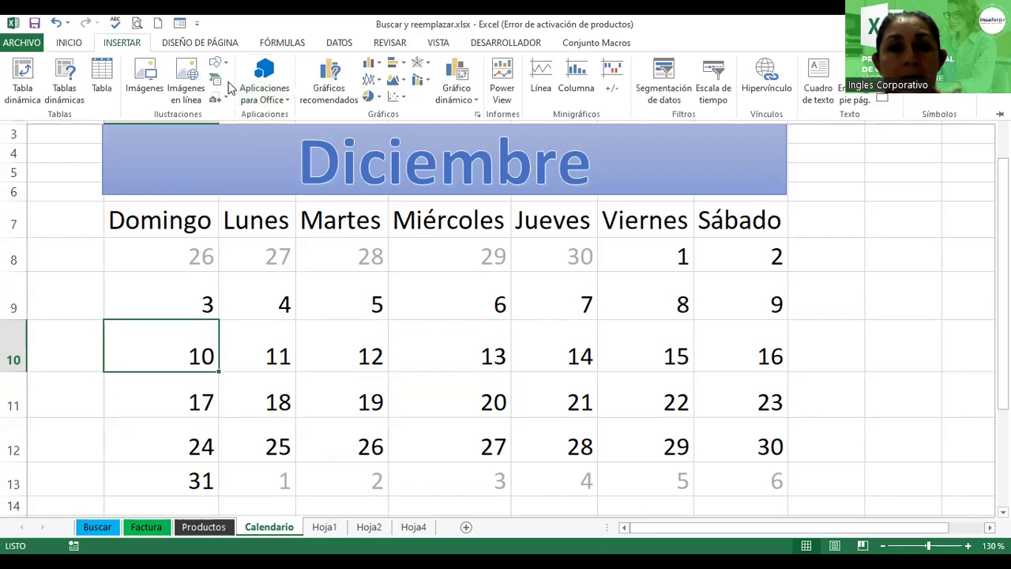
pyautogui.click(186, 87)
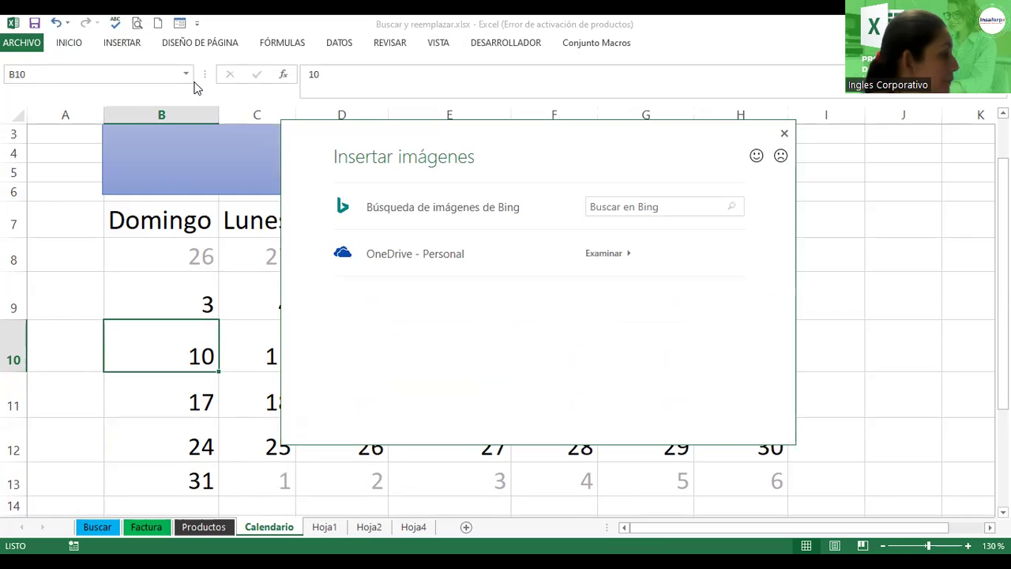
pyautogui.click(631, 207)
pyautogui.write('visperas de navidad')
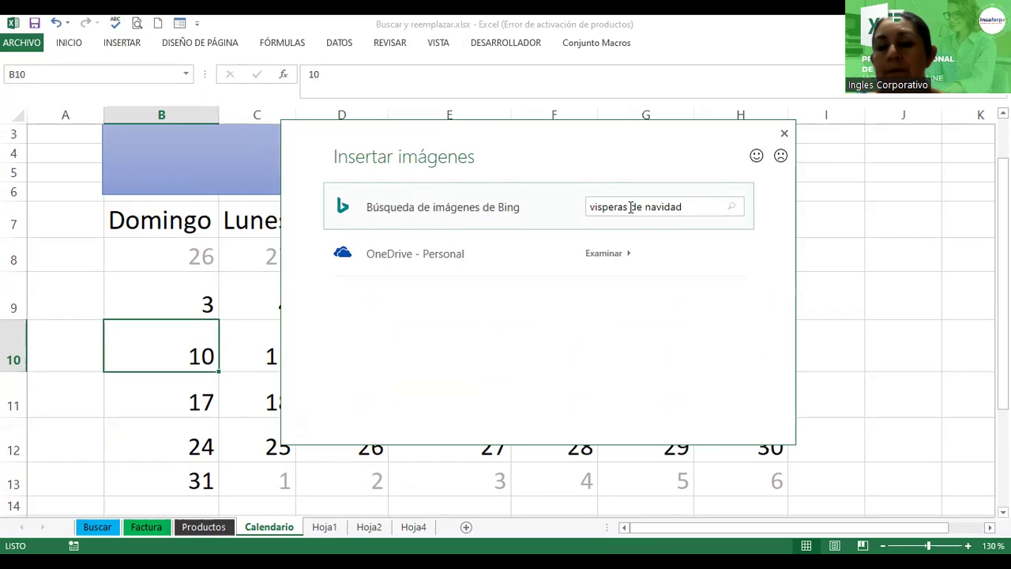
pyautogui.press('Return')
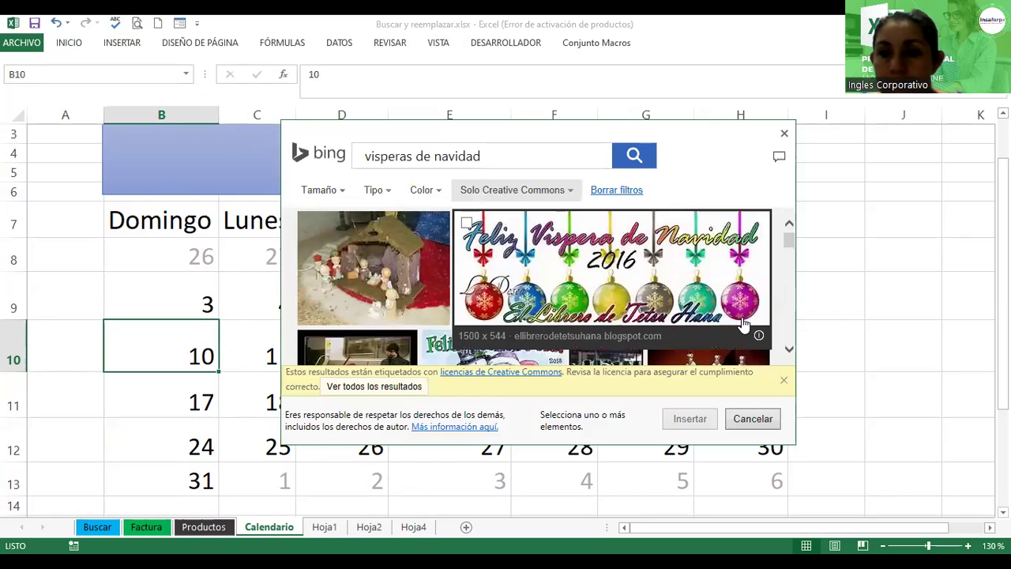
pyautogui.click(789, 349)
pyautogui.click(789, 351)
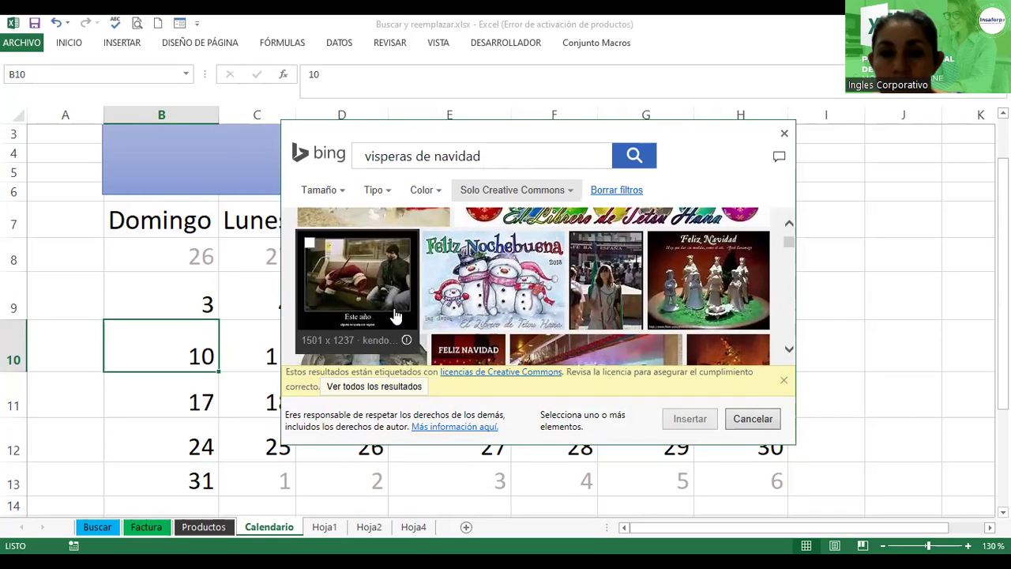
pyautogui.click(528, 271)
pyautogui.click(689, 424)
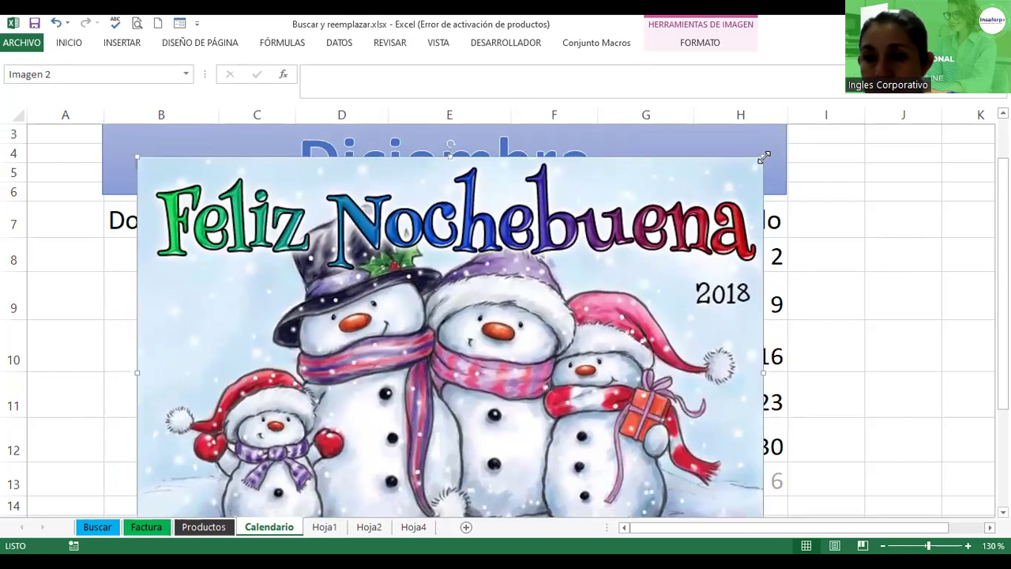
# - Shrink the snowman picture into the December 24 cell, make row 12 taller, and zoom out
pyautogui.moveTo(763, 157)
pyautogui.mouseDown()
pyautogui.moveTo(689, 220)
pyautogui.moveTo(509, 333)
pyautogui.moveTo(175, 405)
pyautogui.mouseUp()
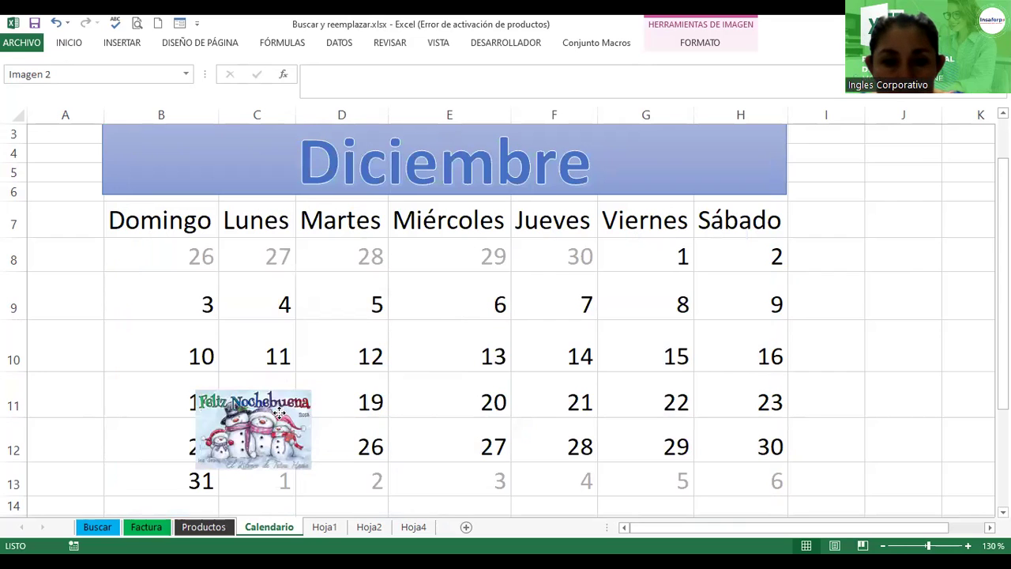
pyautogui.moveTo(174, 406); pyautogui.dragTo(180, 406)
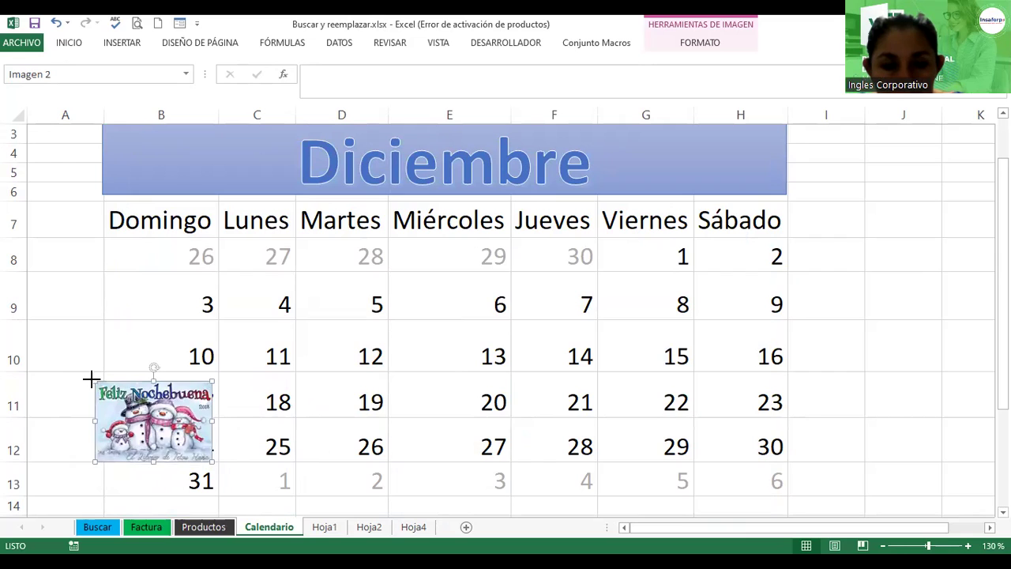
pyautogui.moveTo(92, 380); pyautogui.dragTo(138, 410)
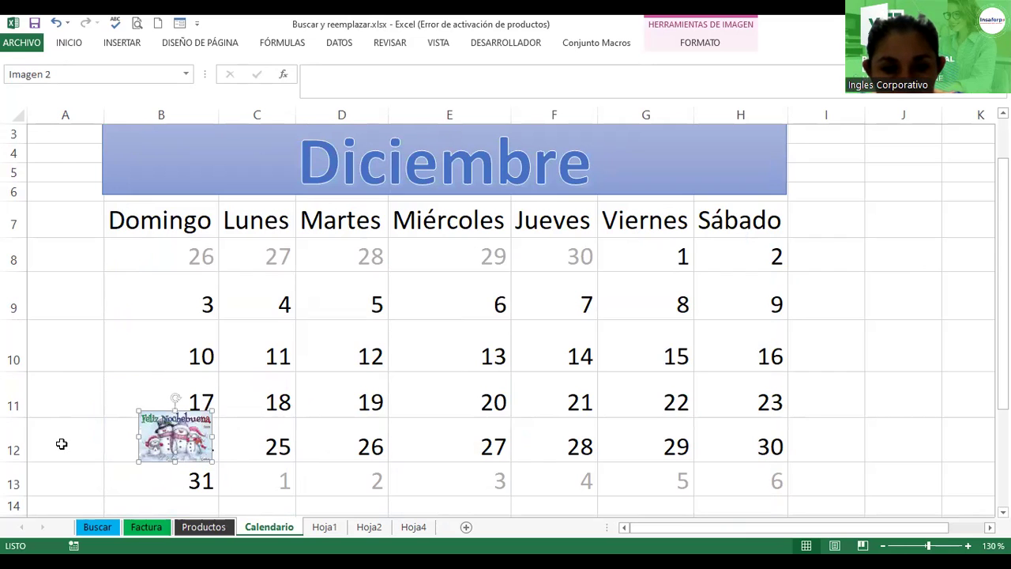
pyautogui.moveTo(15, 460); pyautogui.dragTo(18, 472)
pyautogui.moveTo(158, 448); pyautogui.dragTo(135, 450)
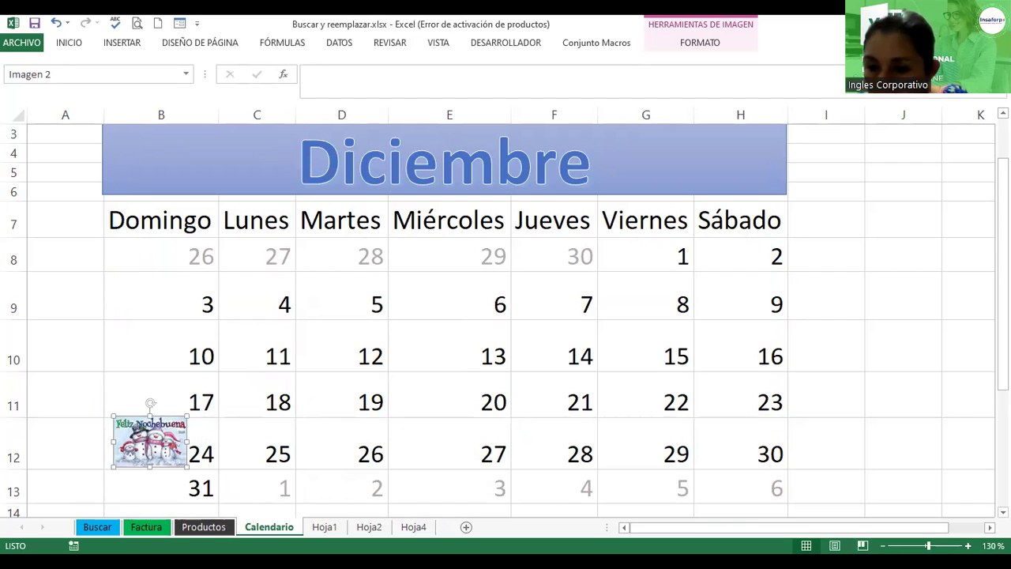
pyautogui.click(883, 545)
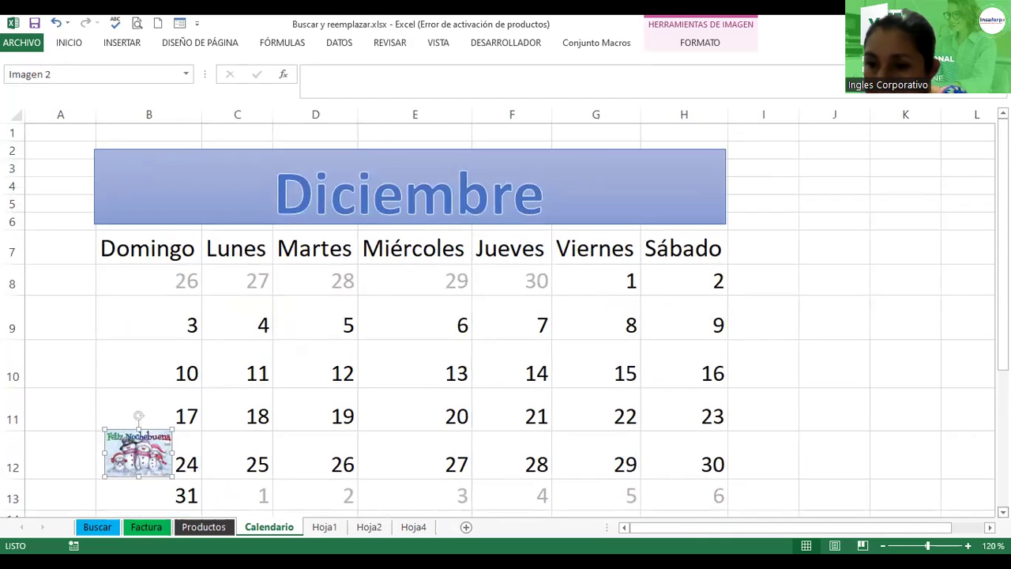
pyautogui.scroll(-2, 505, 316)
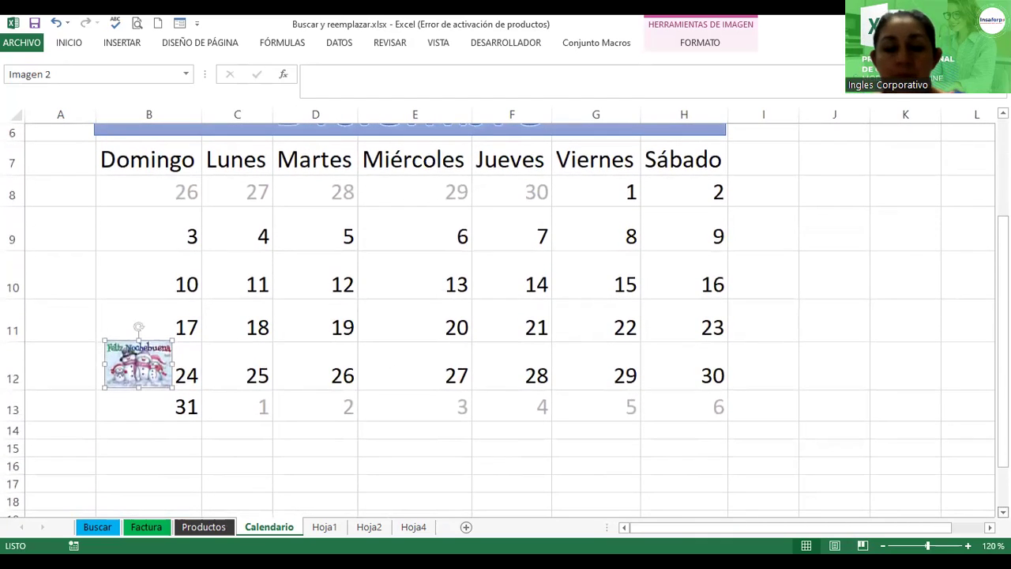
pyautogui.click(226, 357)
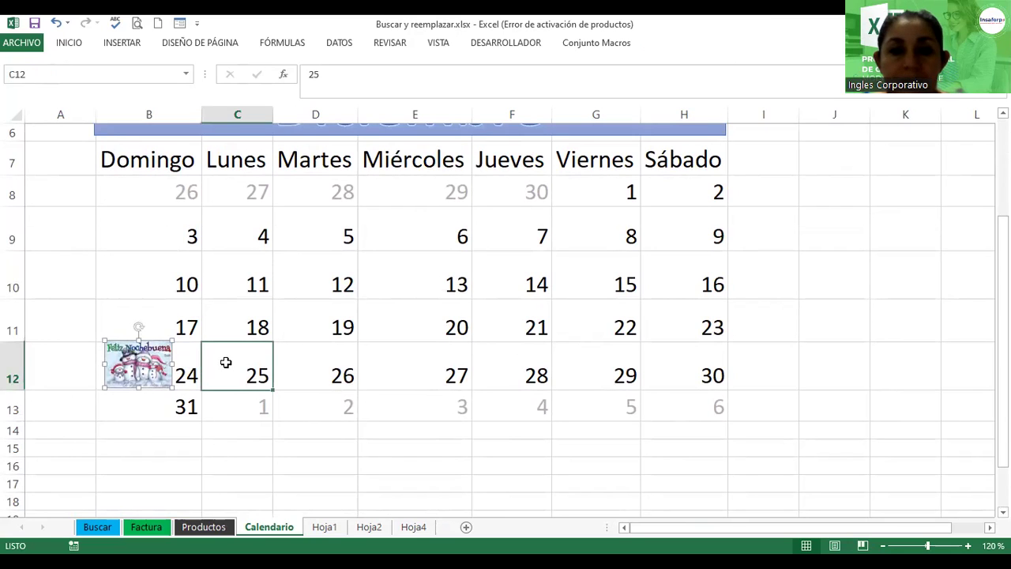
# - Search online pictures for 'navidad' and try inserting the blue Feliz Navidad tree image
pyautogui.click(116, 46)
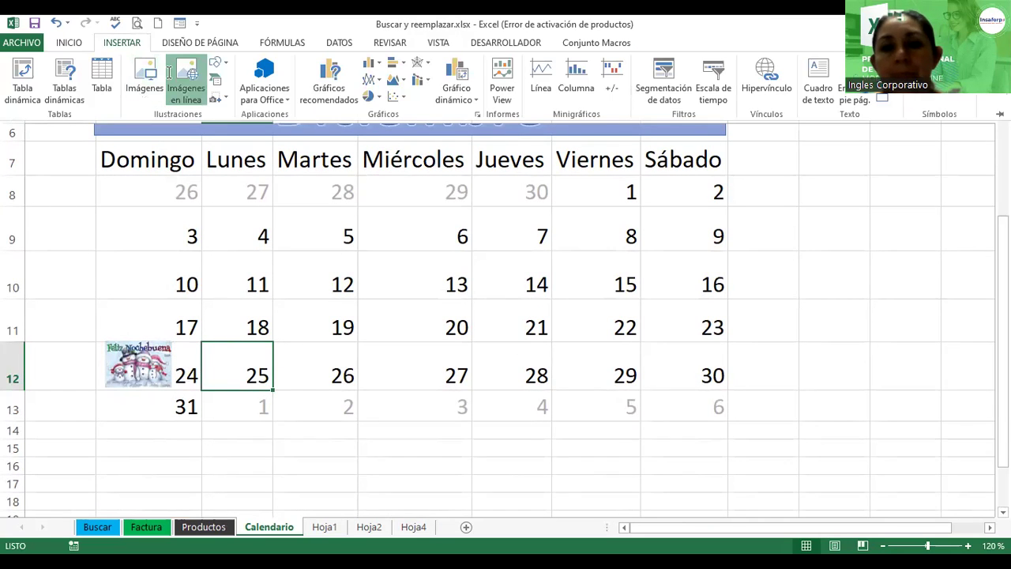
pyautogui.click(170, 73)
pyautogui.click(628, 204)
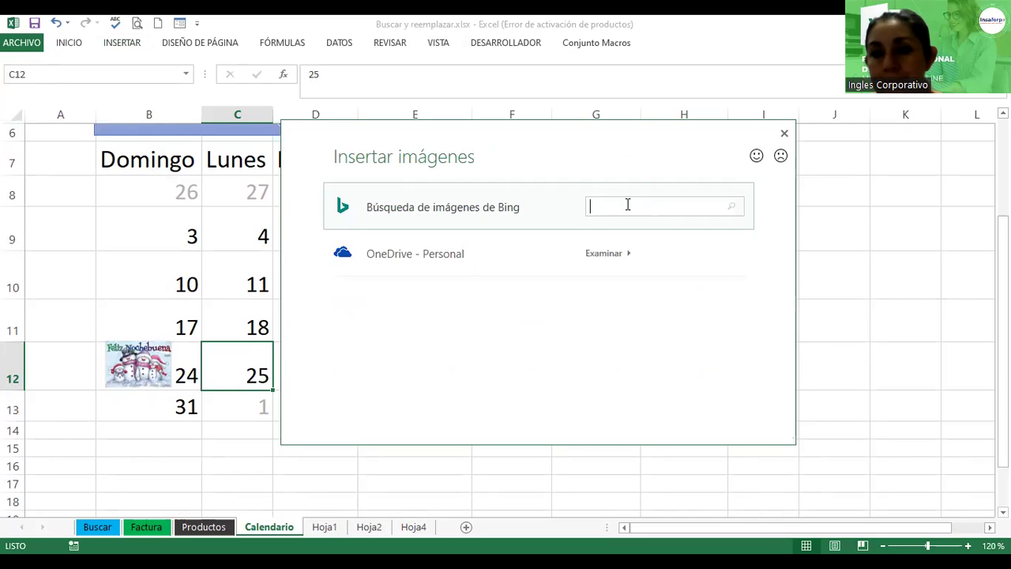
pyautogui.write('navidad')
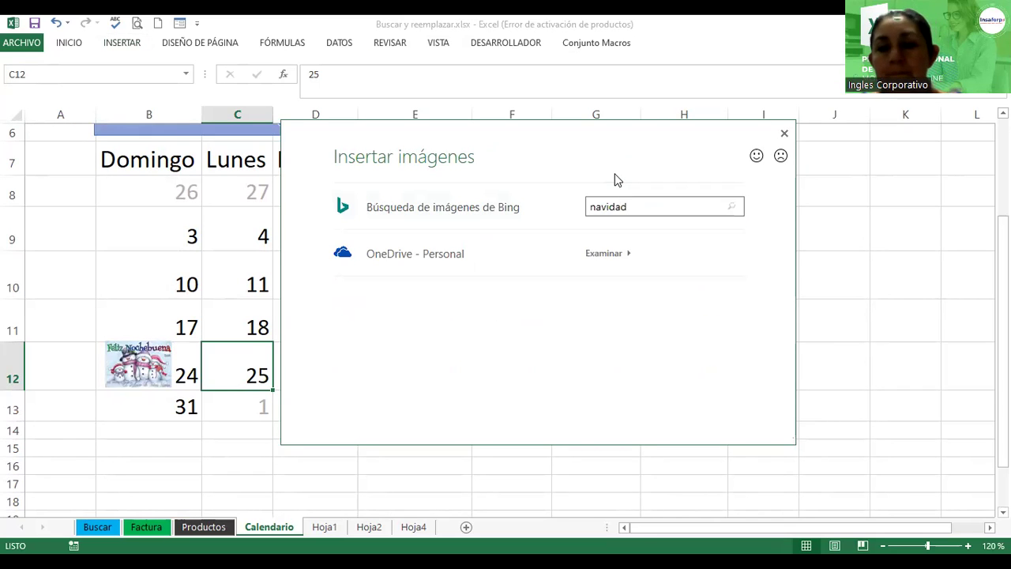
pyautogui.press('Return')
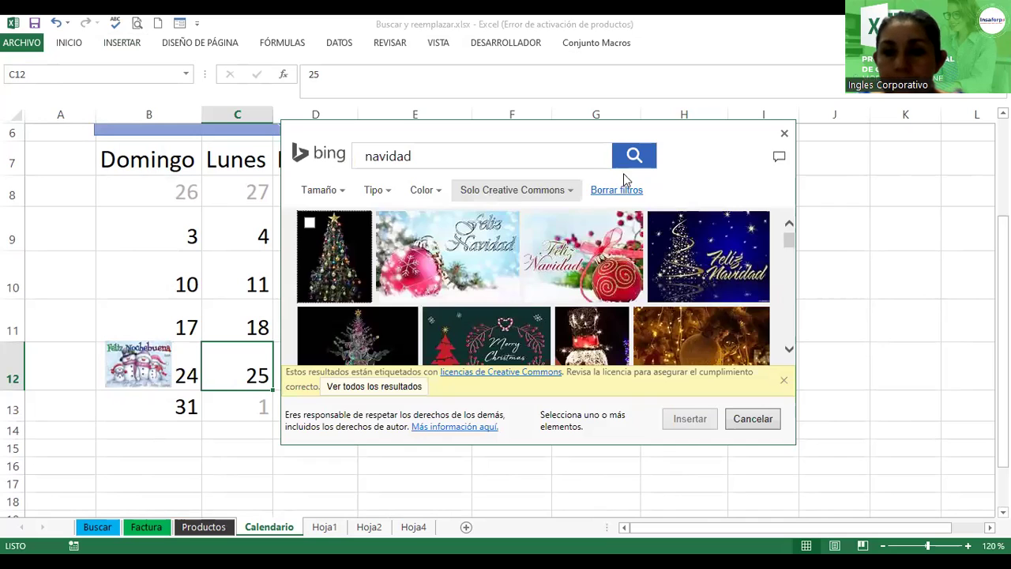
pyautogui.click(745, 268)
pyautogui.click(745, 269)
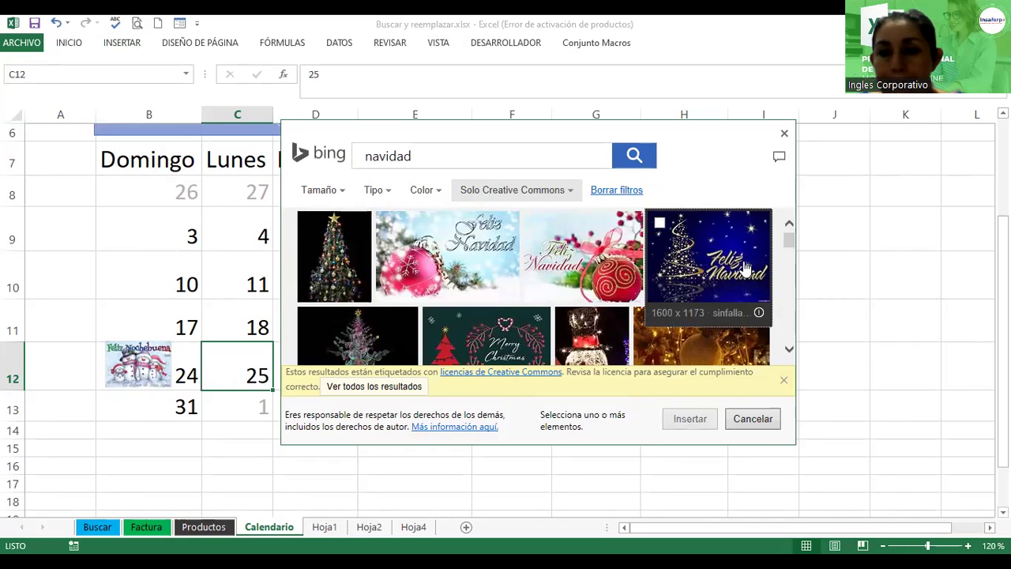
pyautogui.click(745, 268)
pyautogui.click(706, 421)
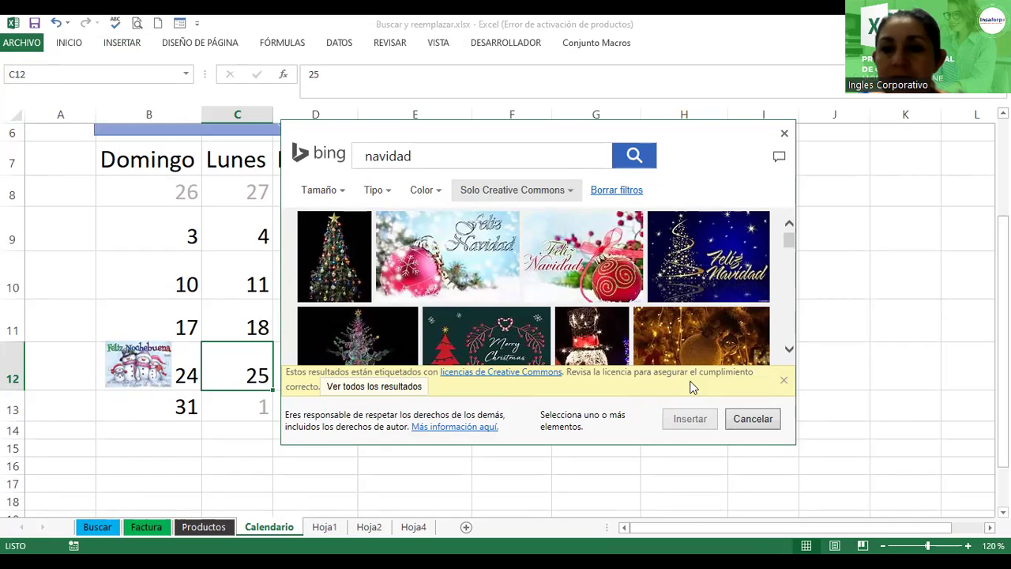
pyautogui.click(691, 276)
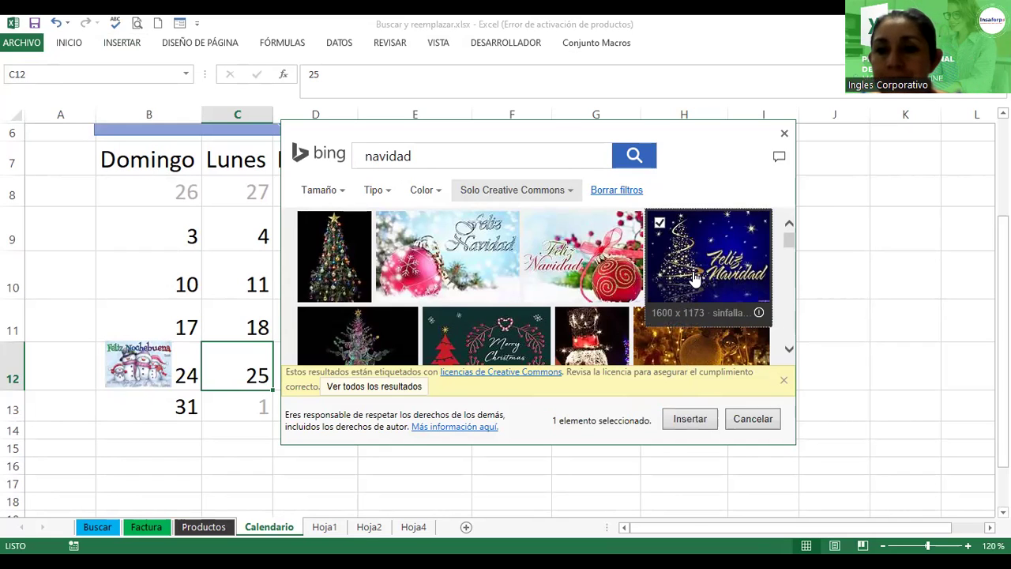
pyautogui.click(700, 419)
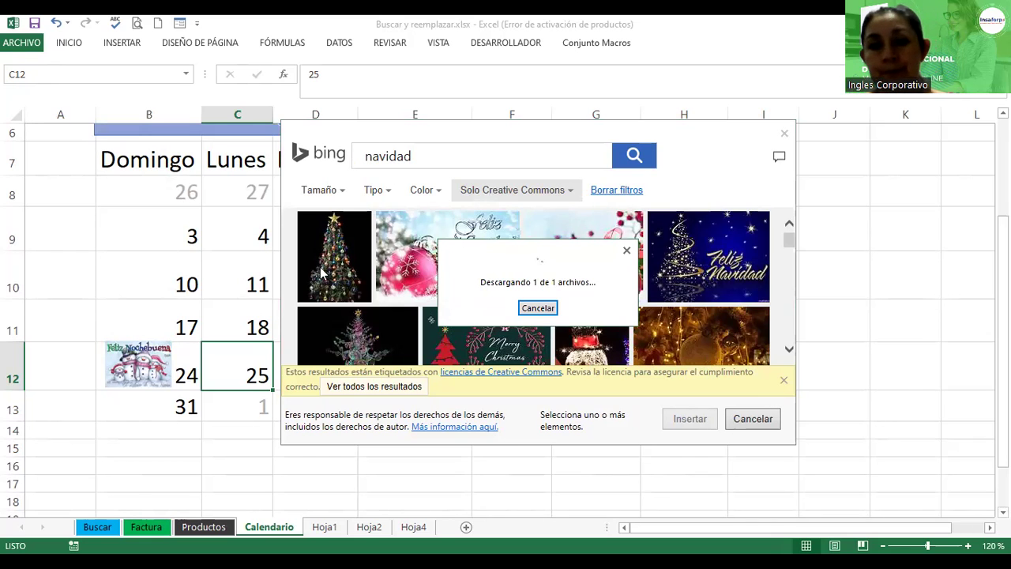
# - Cancel the stalled download and insert the pink bauble Feliz Navidad image instead
pyautogui.click(530, 316)
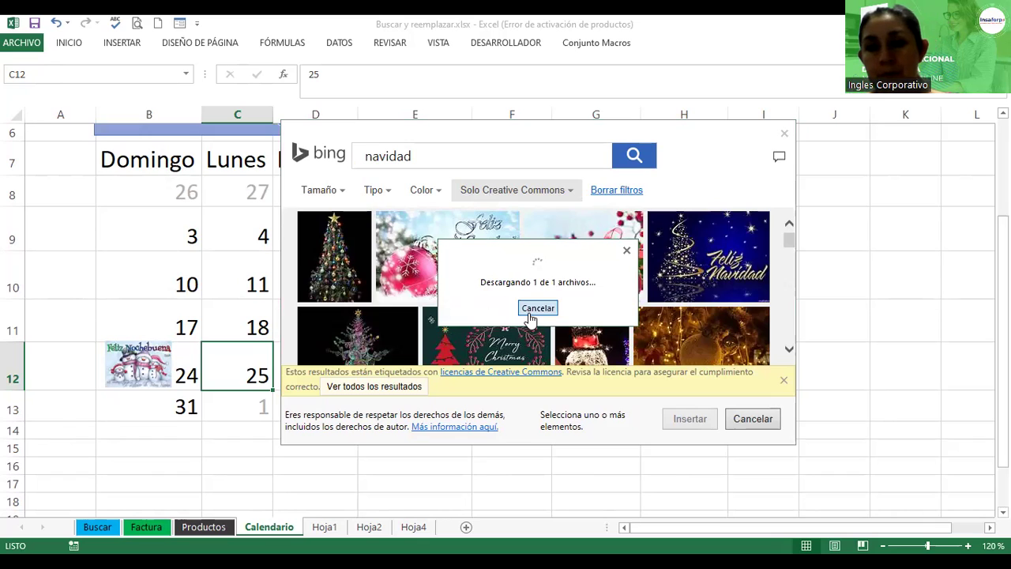
pyautogui.click(530, 316)
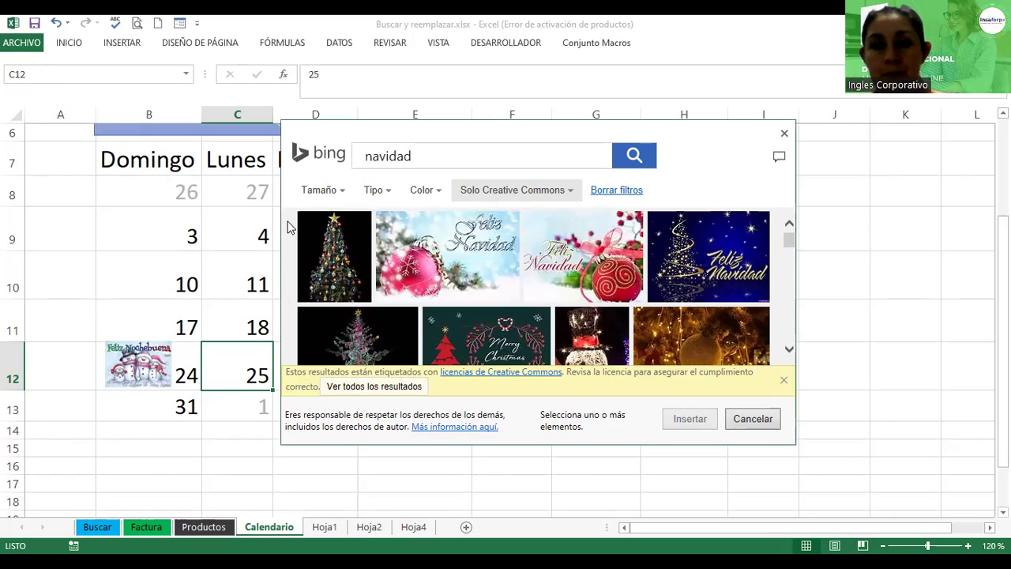
pyautogui.click(439, 248)
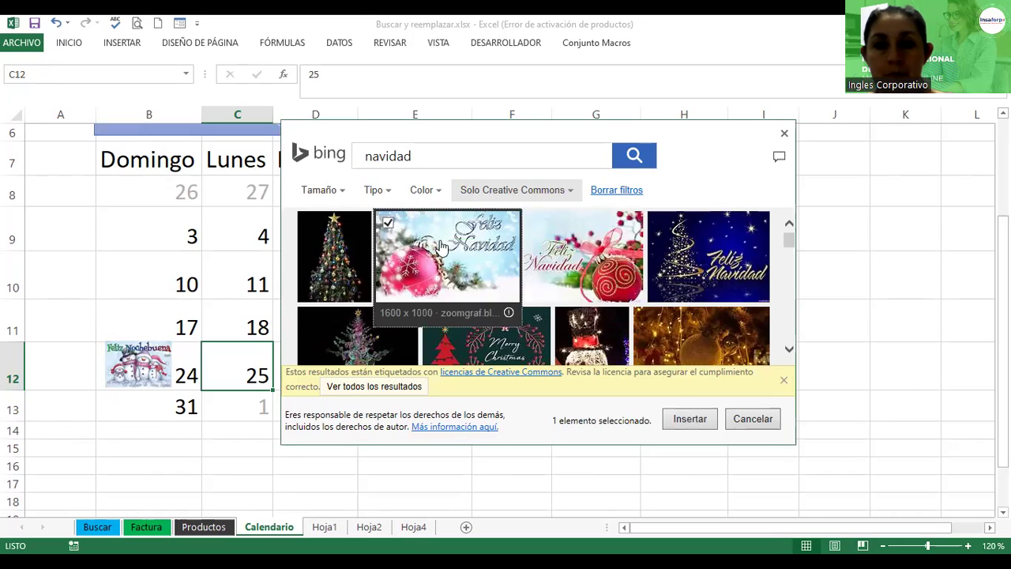
pyautogui.click(690, 414)
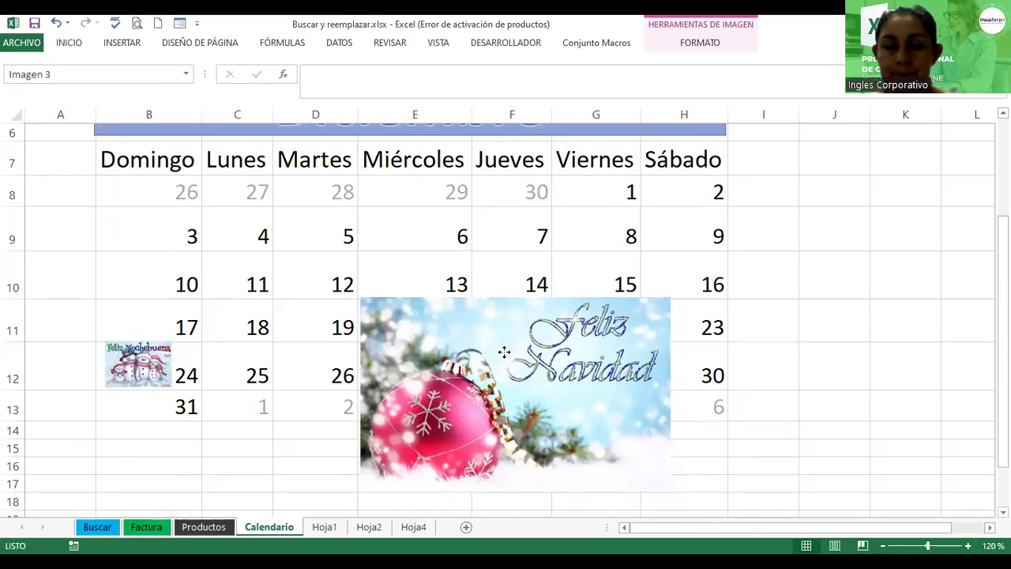
# - Shrink the Feliz Navidad picture into cell C12 beside the 25 and widen column C
pyautogui.moveTo(504, 352); pyautogui.dragTo(471, 239)
pyautogui.moveTo(637, 185); pyautogui.dragTo(547, 243)
pyautogui.moveTo(496, 273); pyautogui.dragTo(276, 375)
pyautogui.moveTo(328, 421); pyautogui.dragTo(308, 408)
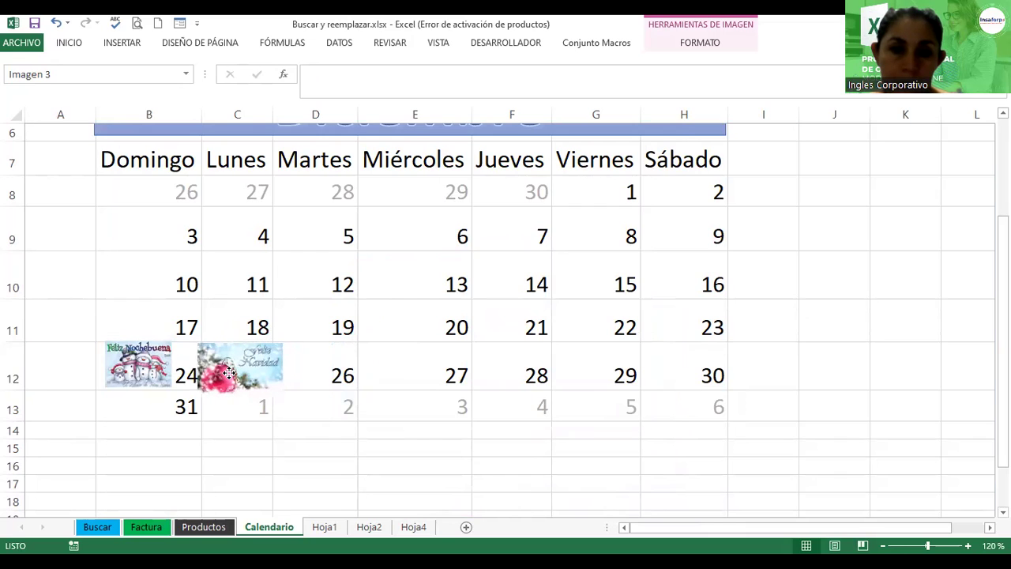
pyautogui.moveTo(240, 373); pyautogui.dragTo(262, 367)
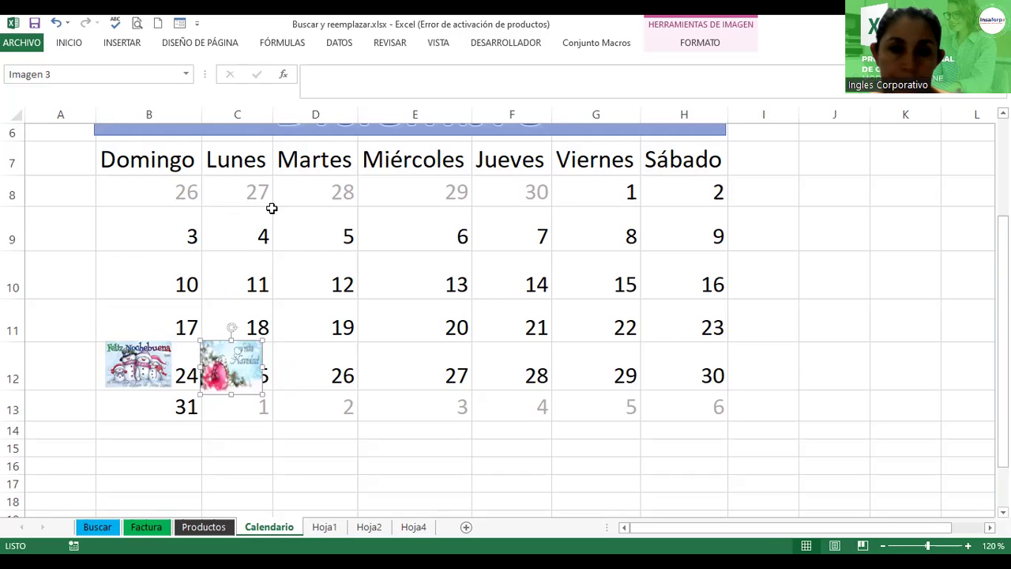
pyautogui.moveTo(272, 112); pyautogui.dragTo(284, 111)
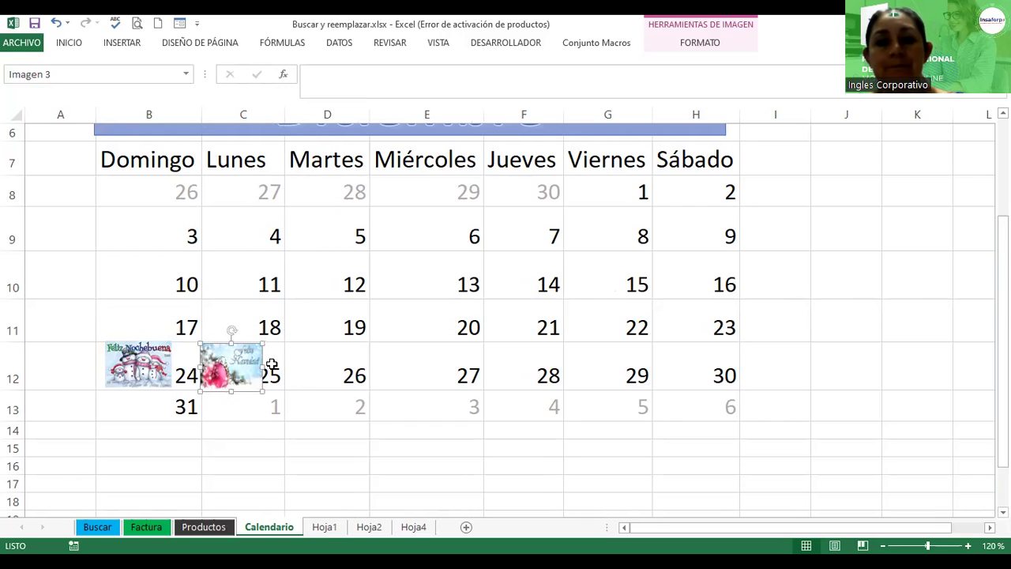
pyautogui.click(271, 357)
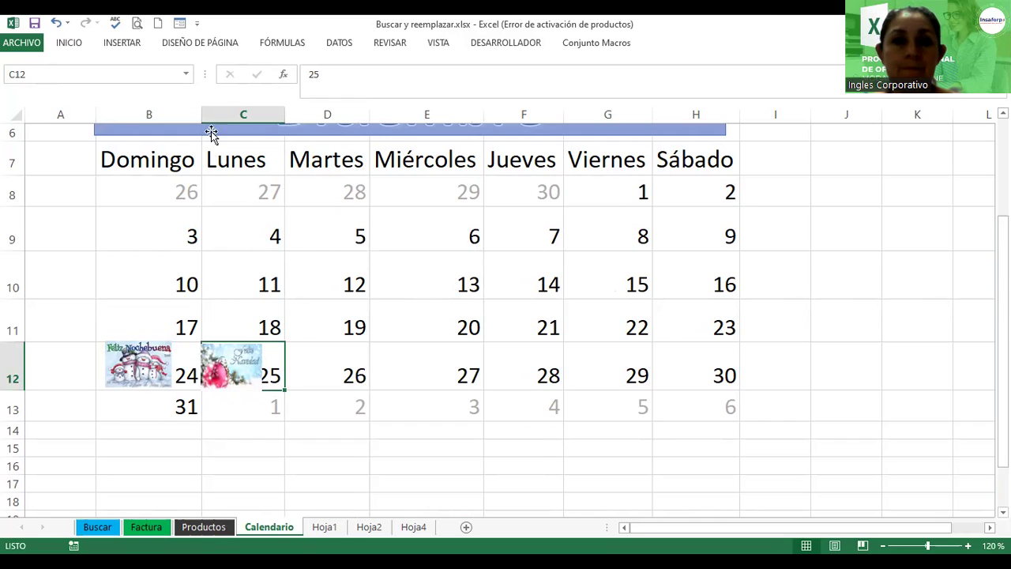
# - Insert a Día de los Santos Inocentes image from an online 'santos inocentes' search
pyautogui.click(122, 42)
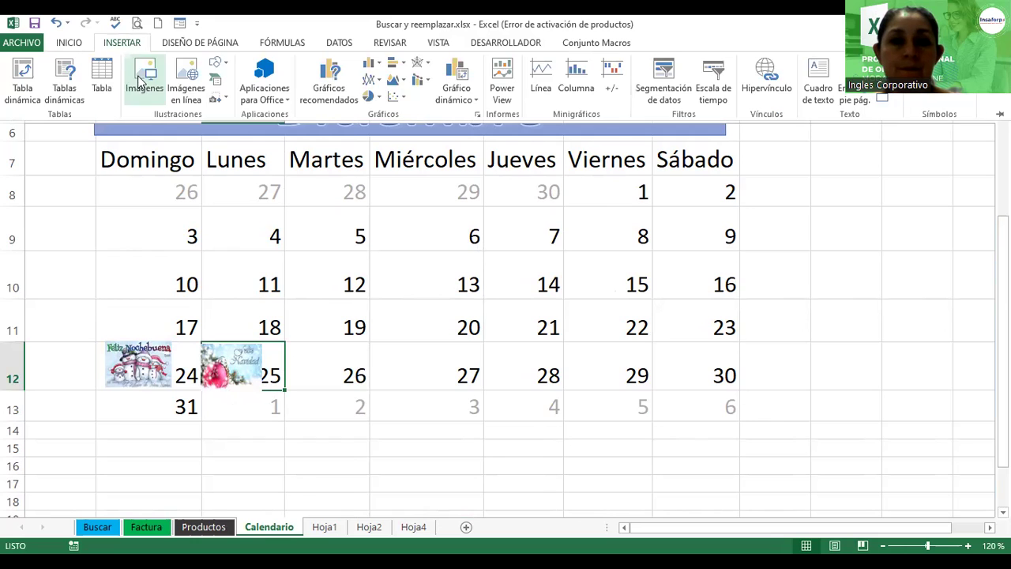
pyautogui.click(188, 75)
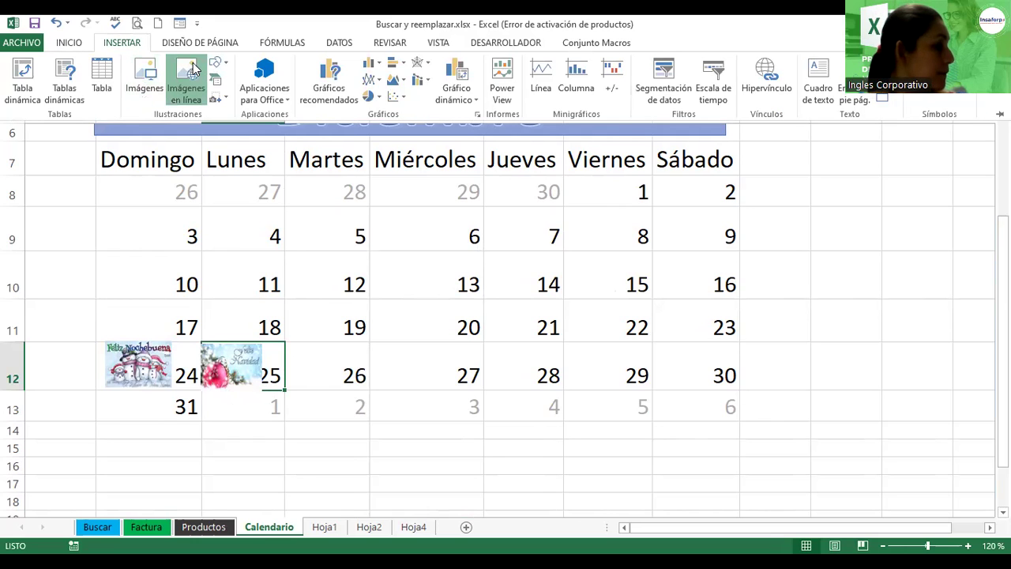
pyautogui.click(609, 206)
pyautogui.write('santos inocentes')
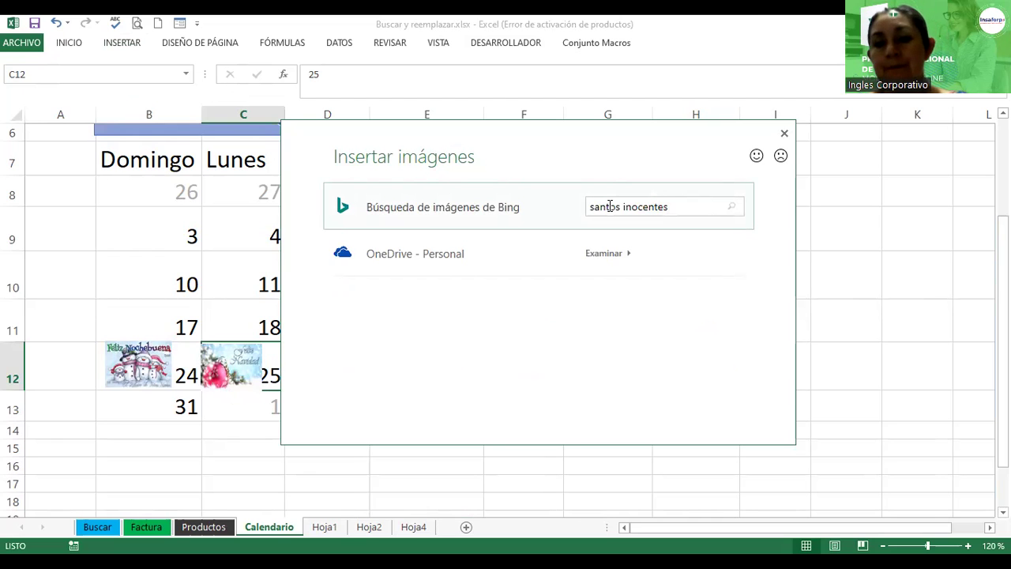
pyautogui.press('Return')
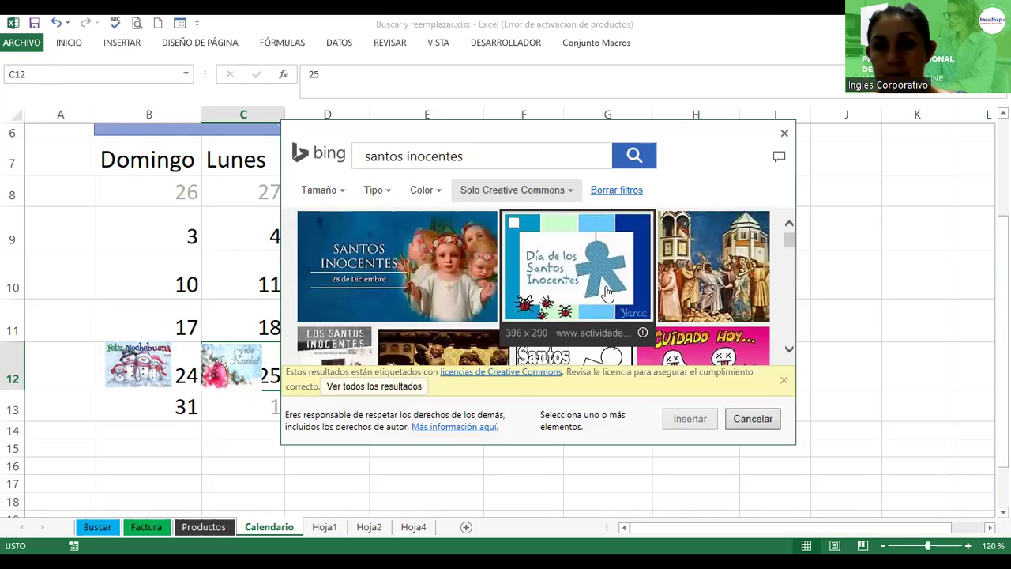
pyautogui.click(599, 258)
pyautogui.click(704, 422)
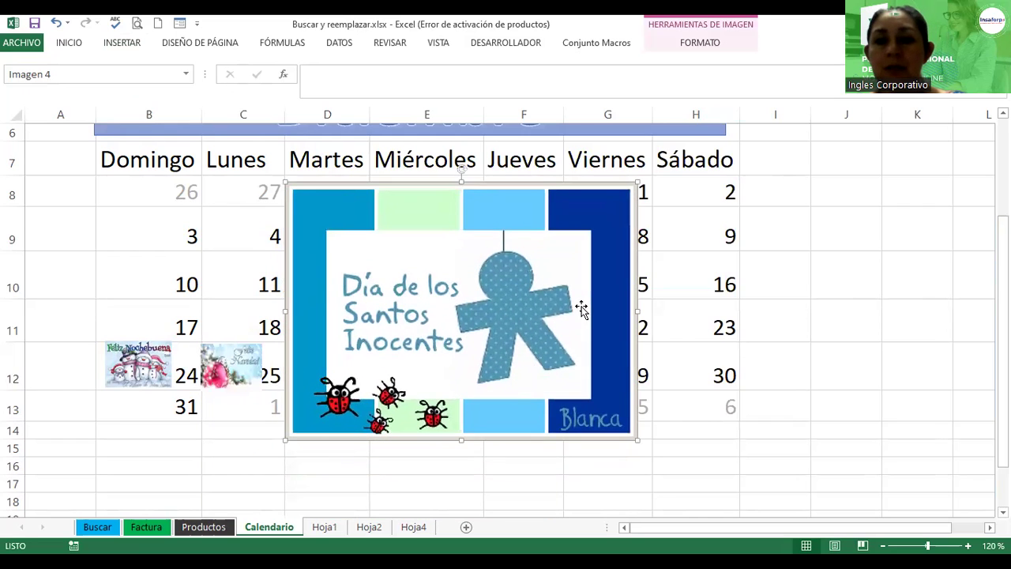
# - Shrink the Santos Inocentes image to cell size and place it beside the 28 in F12
pyautogui.moveTo(635, 184); pyautogui.dragTo(501, 306)
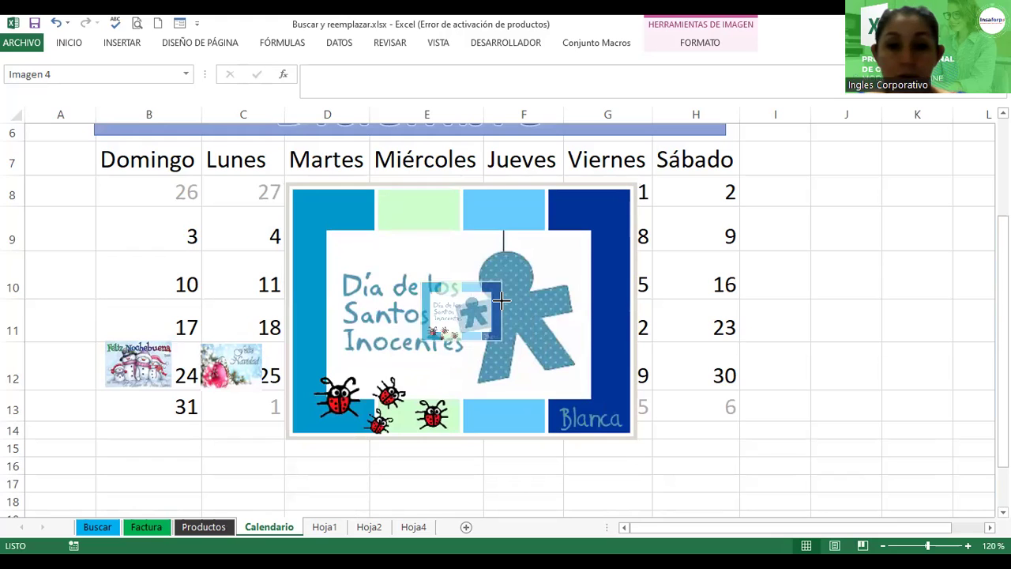
pyautogui.moveTo(500, 307)
pyautogui.mouseDown()
pyautogui.moveTo(518, 293)
pyautogui.moveTo(556, 342)
pyautogui.mouseUp()
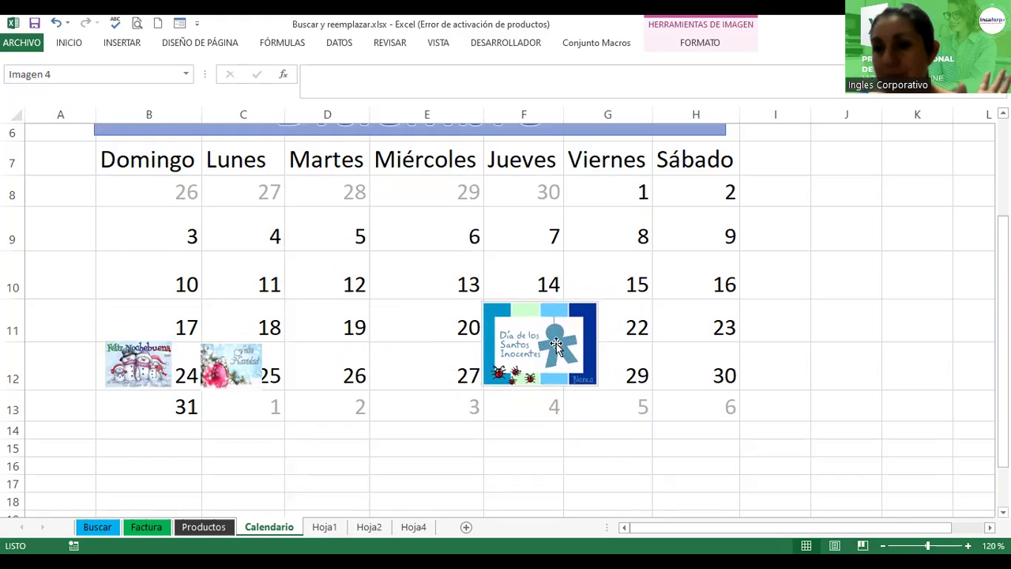
pyautogui.moveTo(597, 301); pyautogui.dragTo(534, 346)
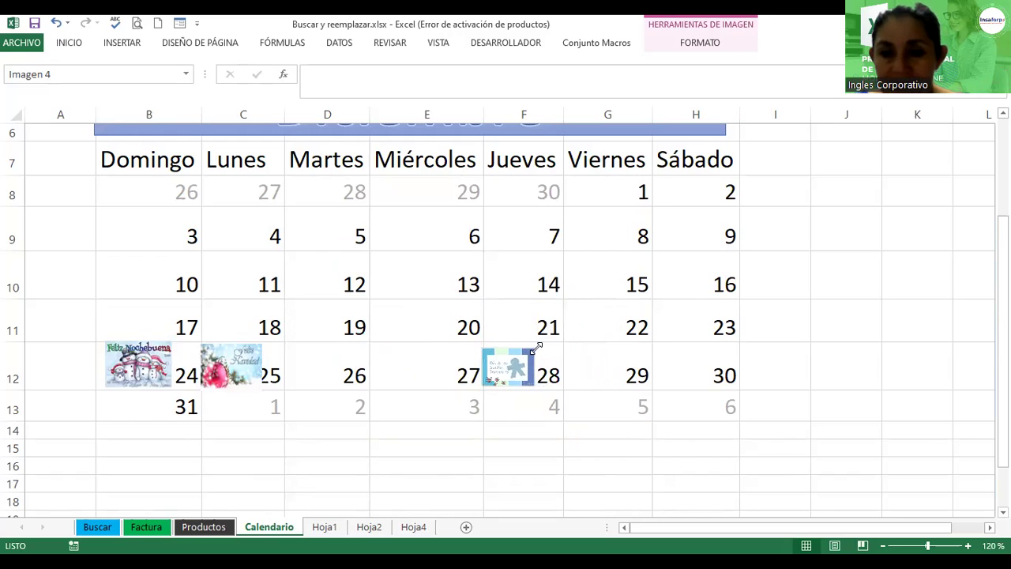
pyautogui.moveTo(537, 346); pyautogui.dragTo(537, 346)
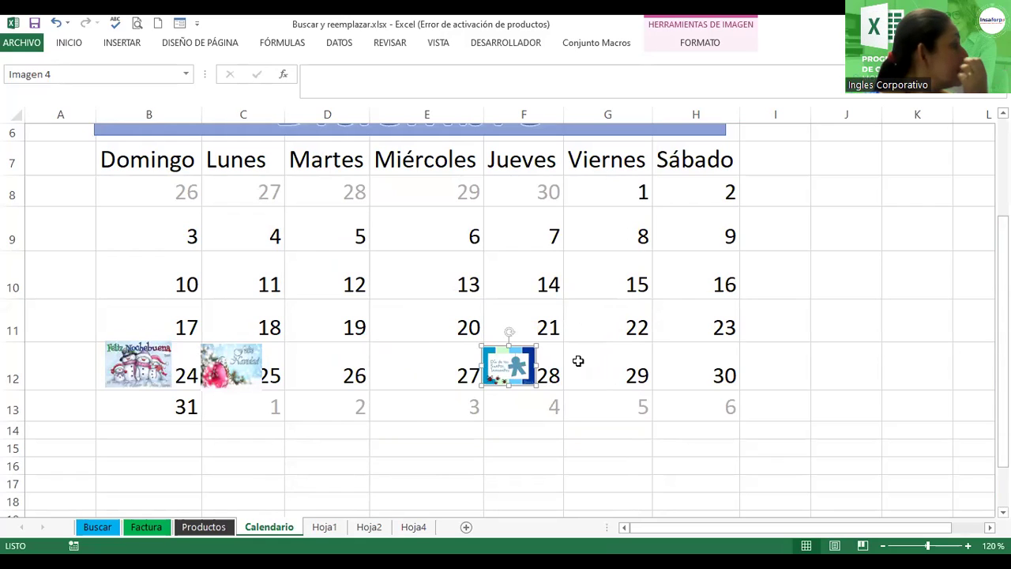
pyautogui.click(601, 338)
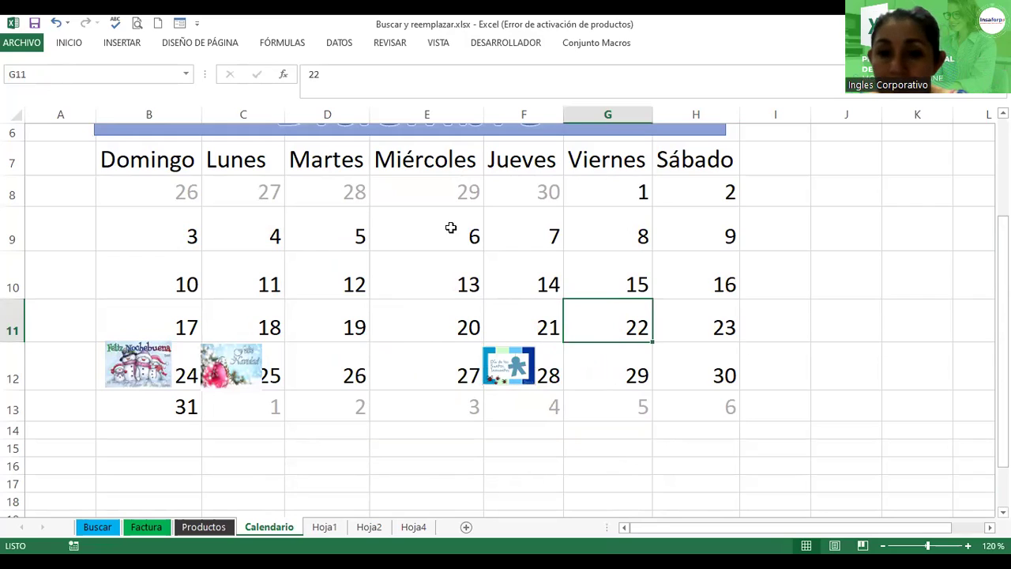
# - Draw a crescent moon shape, rotate it, and size it beside the 5 in Martes
pyautogui.click(113, 46)
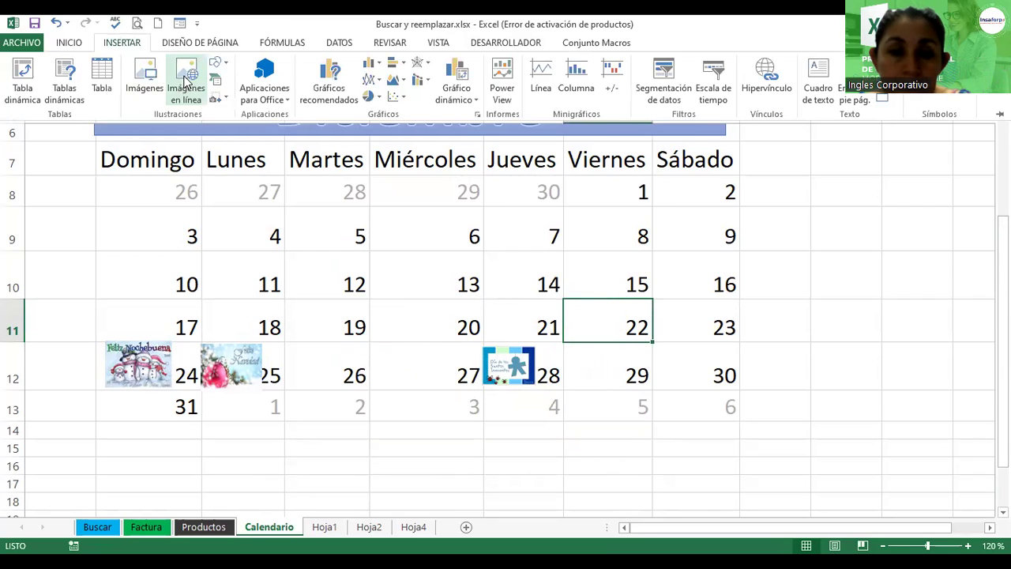
pyautogui.click(225, 67)
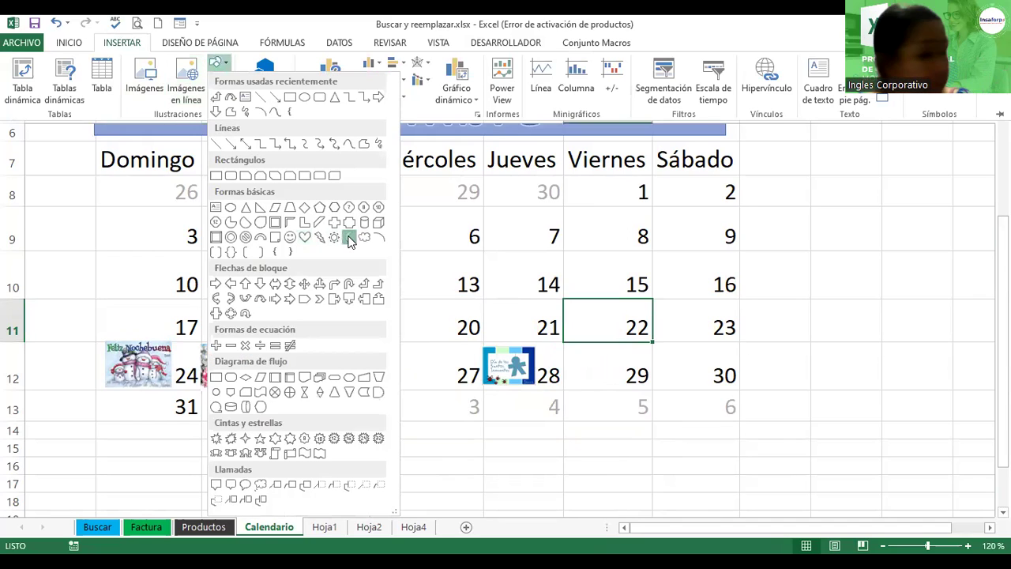
pyautogui.click(350, 241)
pyautogui.moveTo(384, 197); pyautogui.dragTo(427, 242)
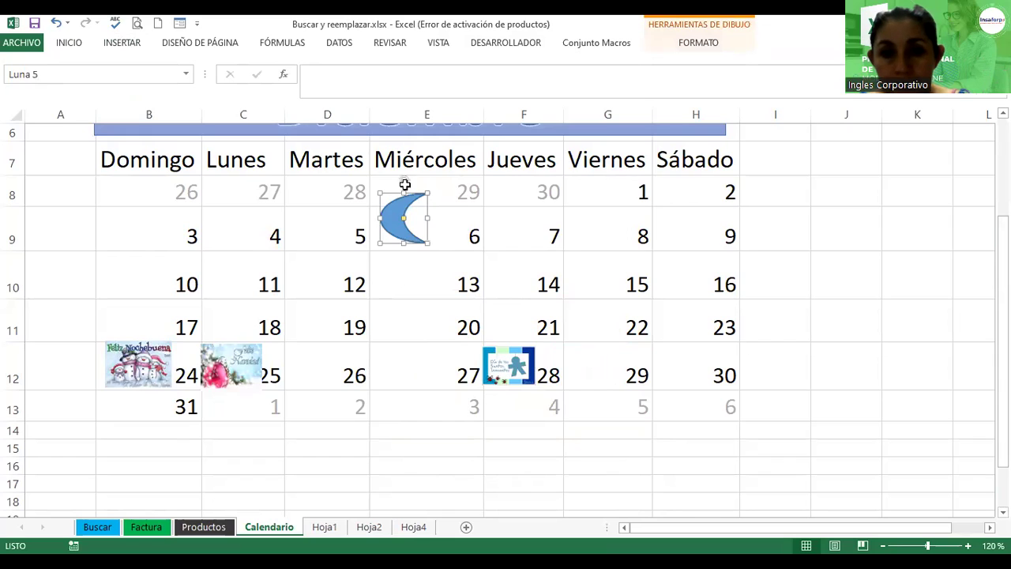
pyautogui.moveTo(405, 181); pyautogui.dragTo(395, 248)
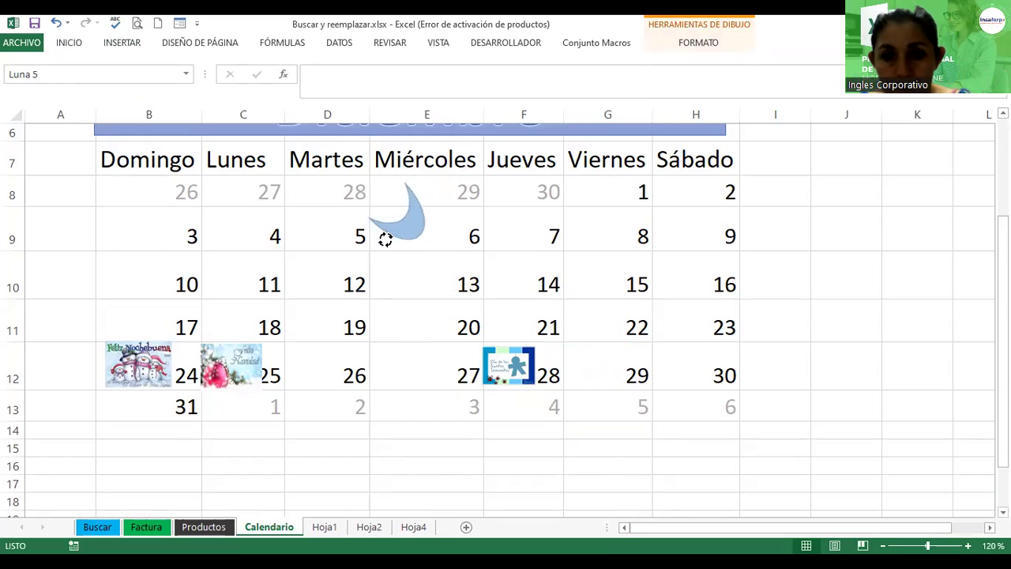
pyautogui.moveTo(394, 248); pyautogui.dragTo(315, 233)
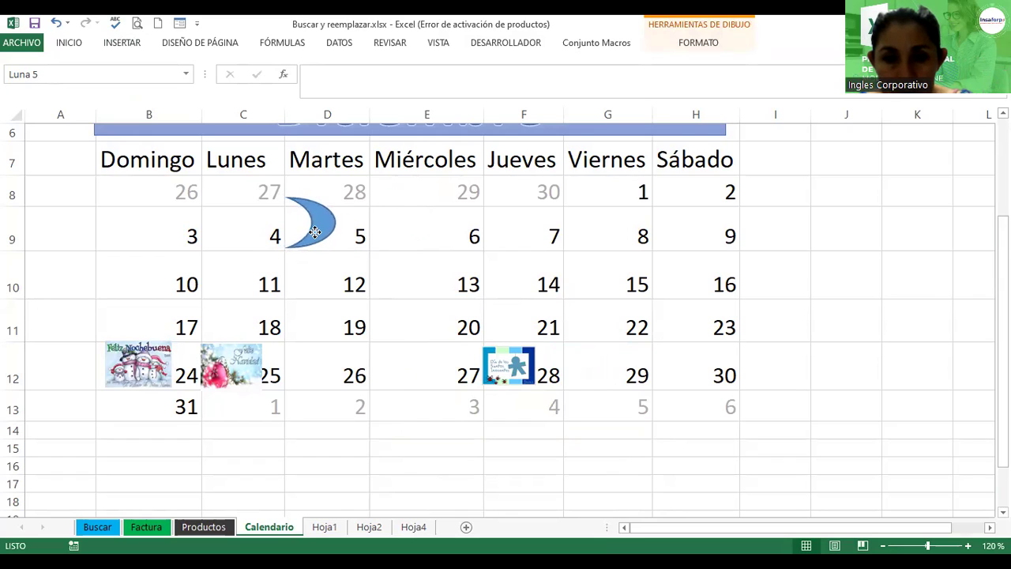
pyautogui.moveTo(312, 198); pyautogui.dragTo(313, 206)
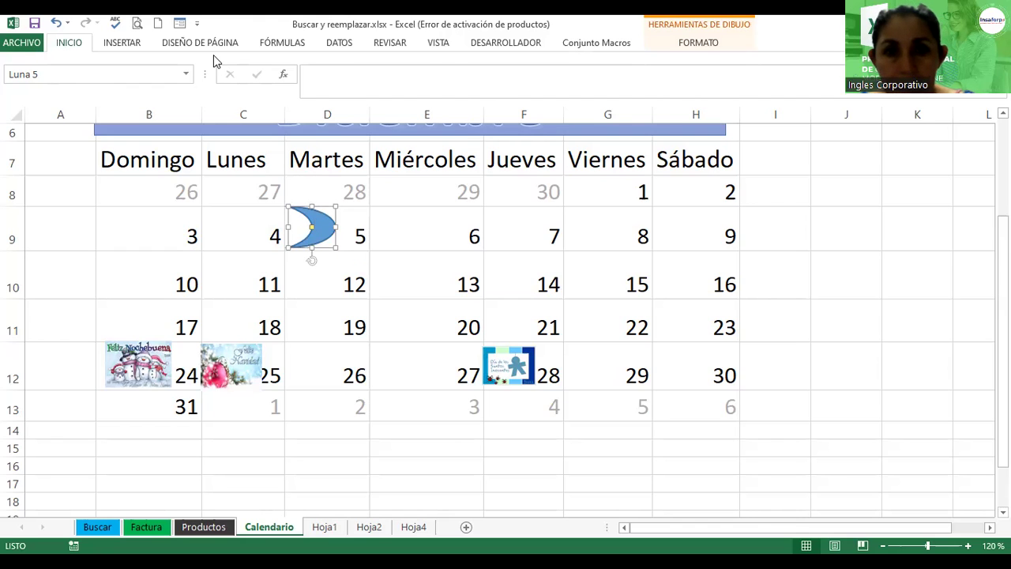
# - Apply a grey shape style to the moon
pyautogui.click(706, 41)
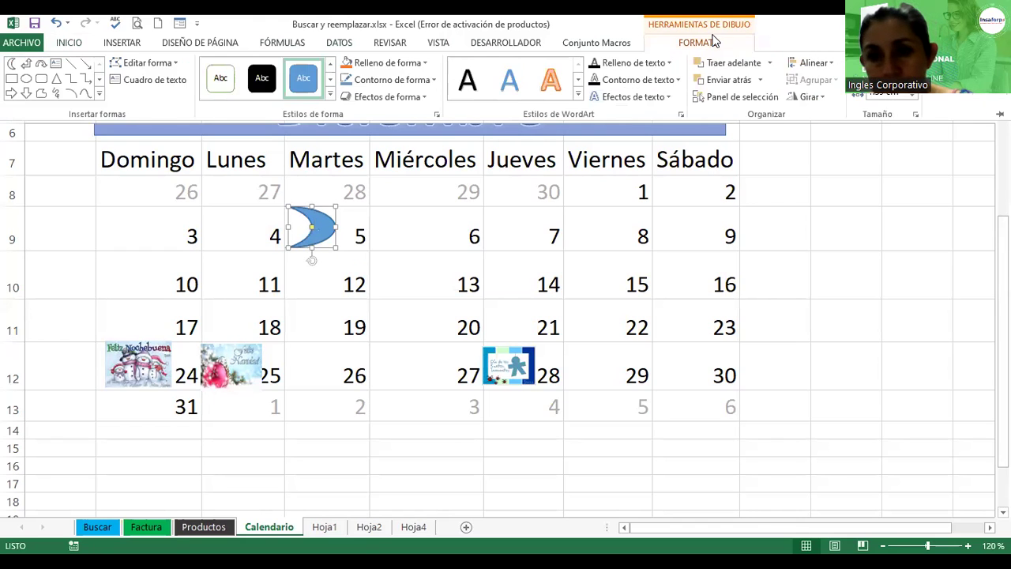
pyautogui.click(329, 95)
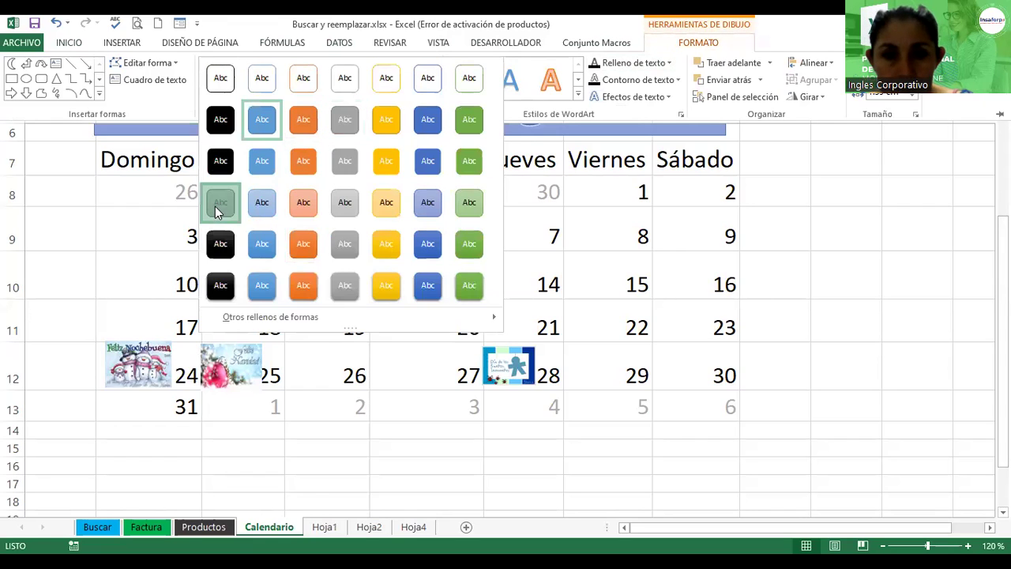
pyautogui.click(219, 200)
pyautogui.hotkey('ctrl', 'F1')
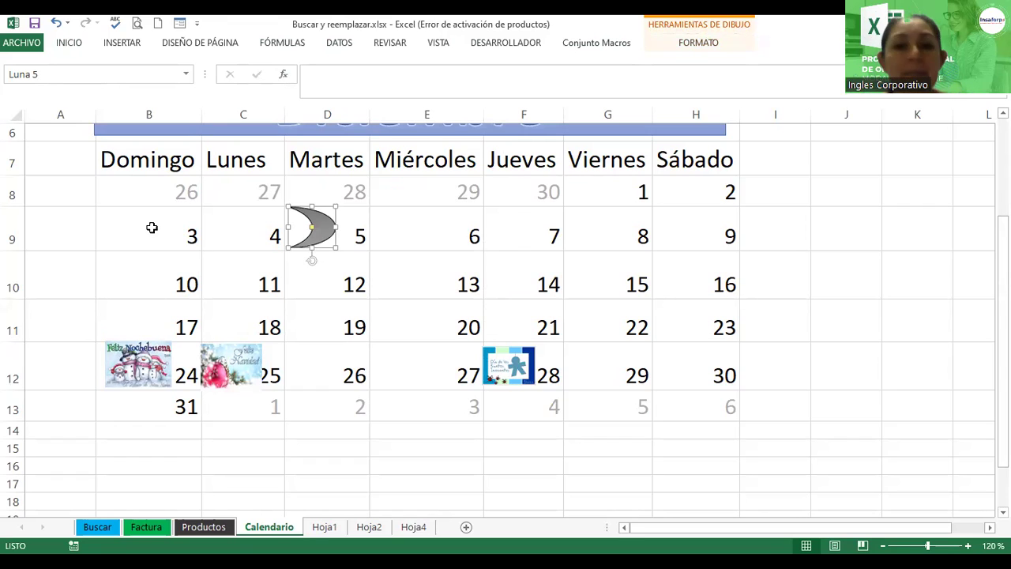
# - Draw an ellipse beside the 27 in the Miércoles column
pyautogui.click(123, 48)
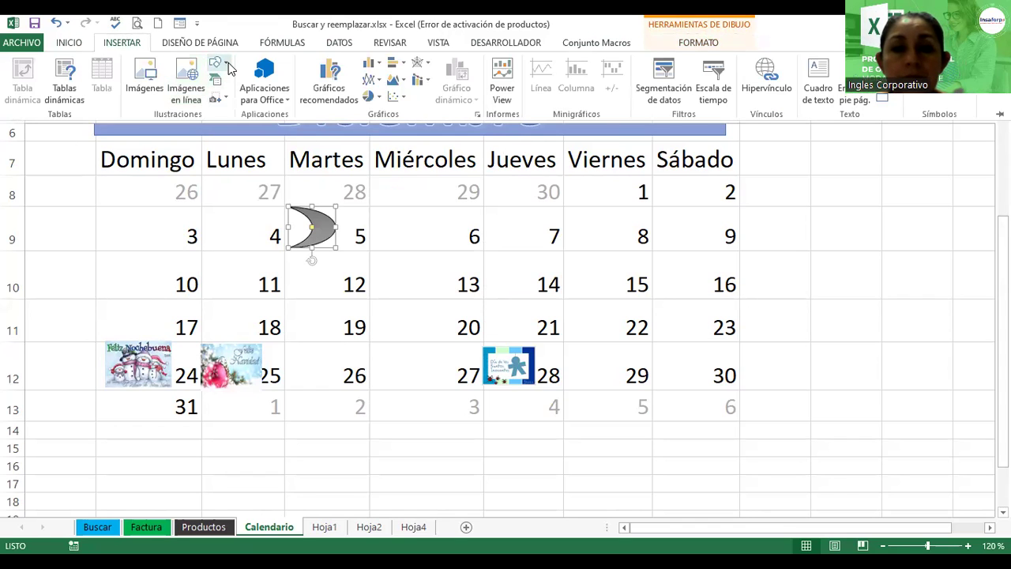
pyautogui.click(219, 63)
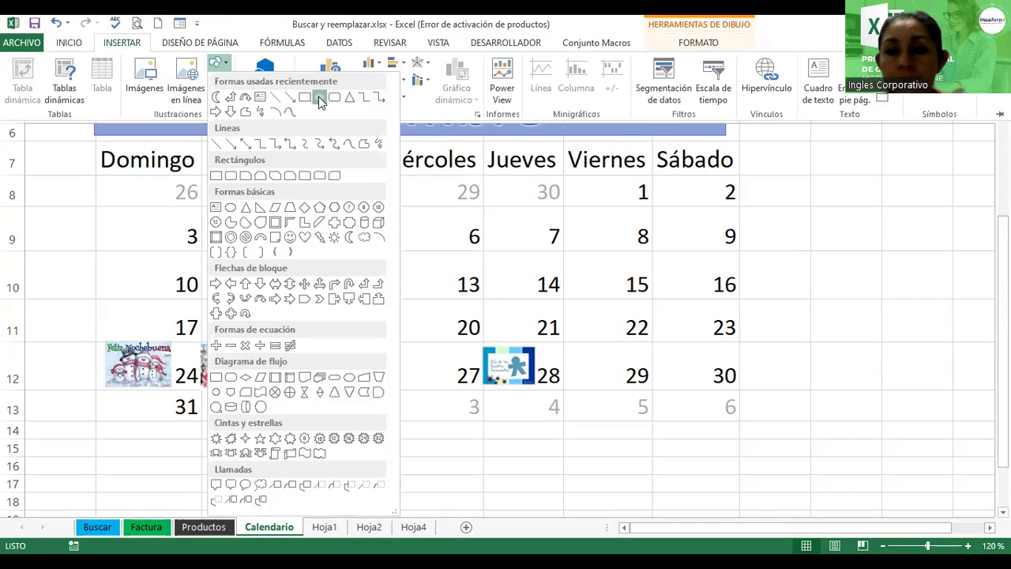
pyautogui.moveTo(387, 347)
pyautogui.mouseDown()
pyautogui.moveTo(442, 392)
pyautogui.moveTo(424, 374)
pyautogui.mouseUp()
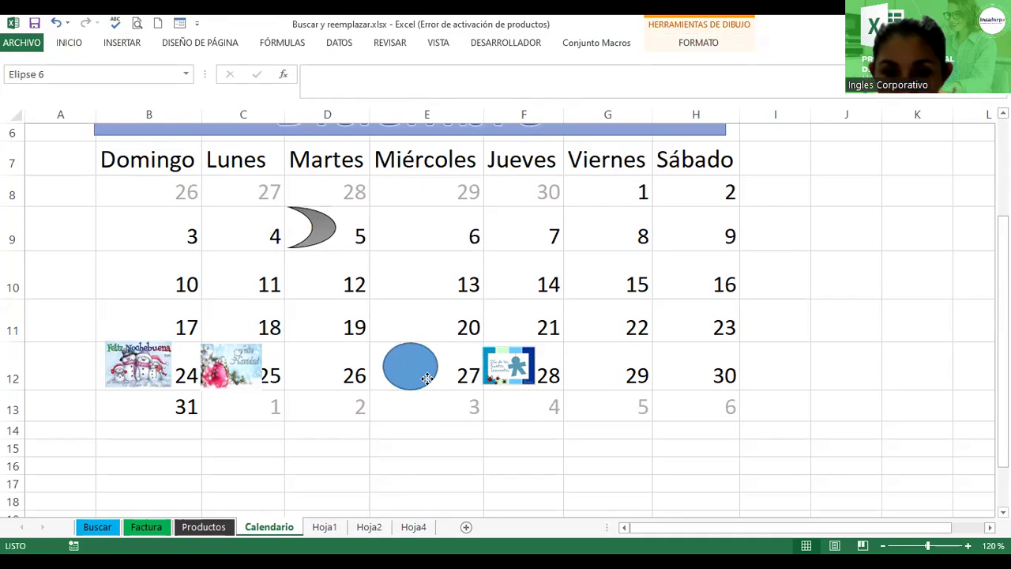
# - Make the ellipse solid black with a blue glow and shrink it slightly
pyautogui.click(693, 48)
pyautogui.click(262, 77)
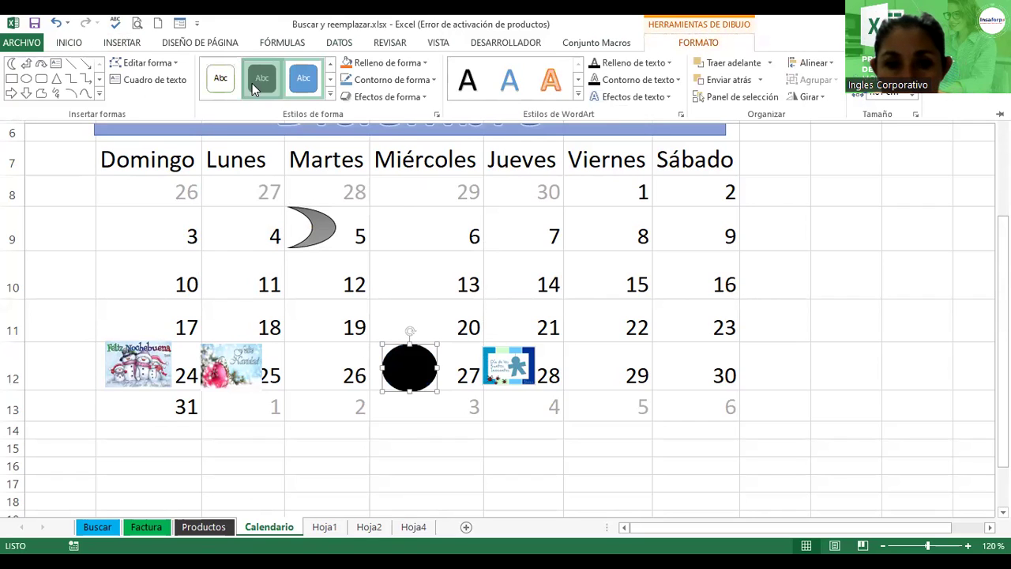
pyautogui.click(384, 100)
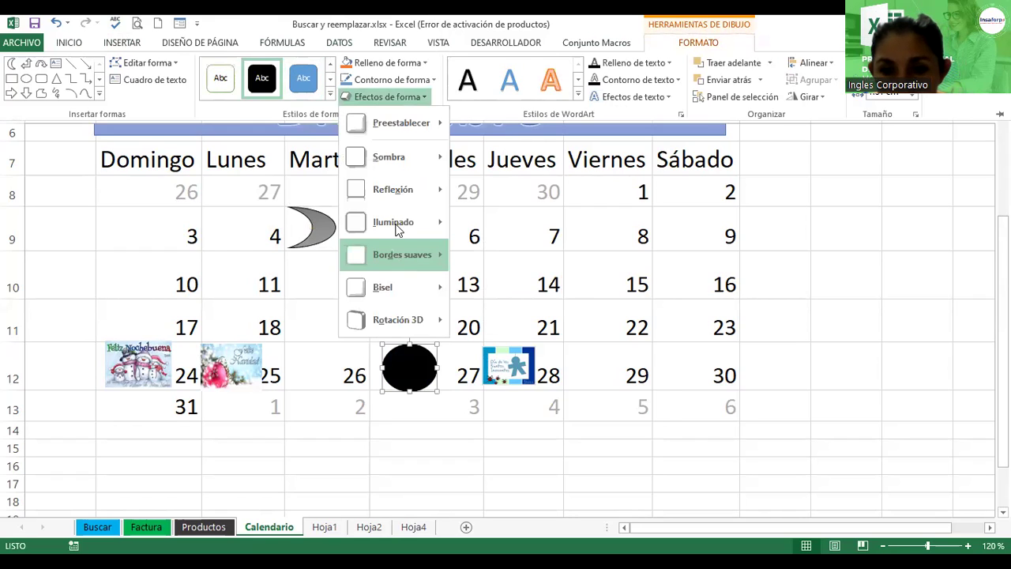
pyautogui.moveTo(398, 225)
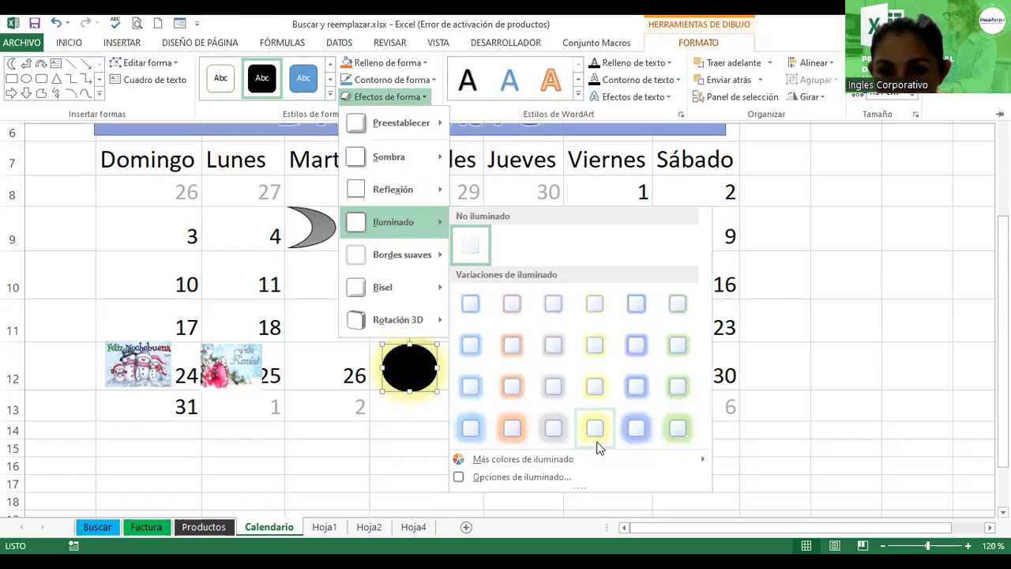
pyautogui.click(637, 427)
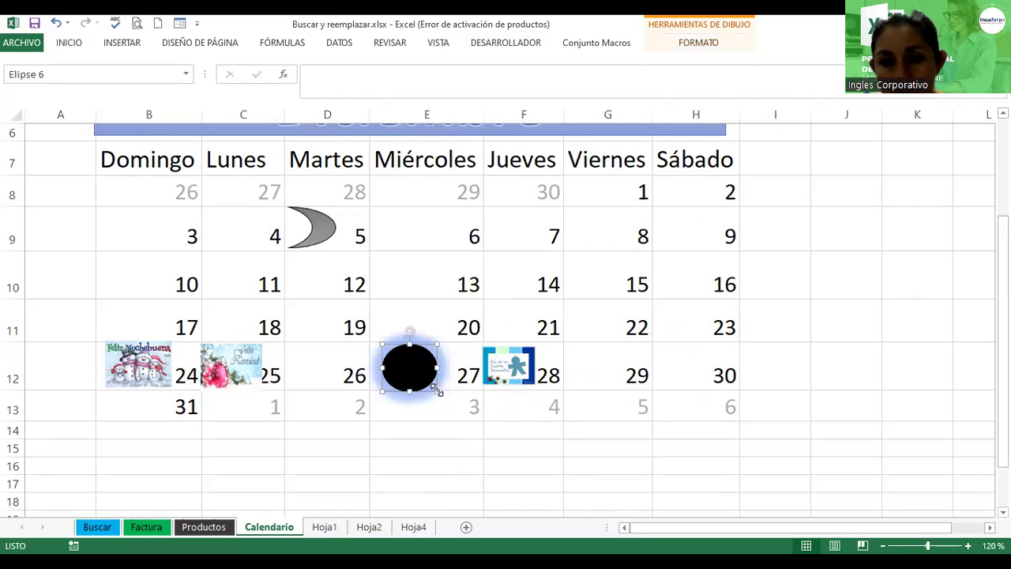
pyautogui.moveTo(436, 388); pyautogui.dragTo(415, 369)
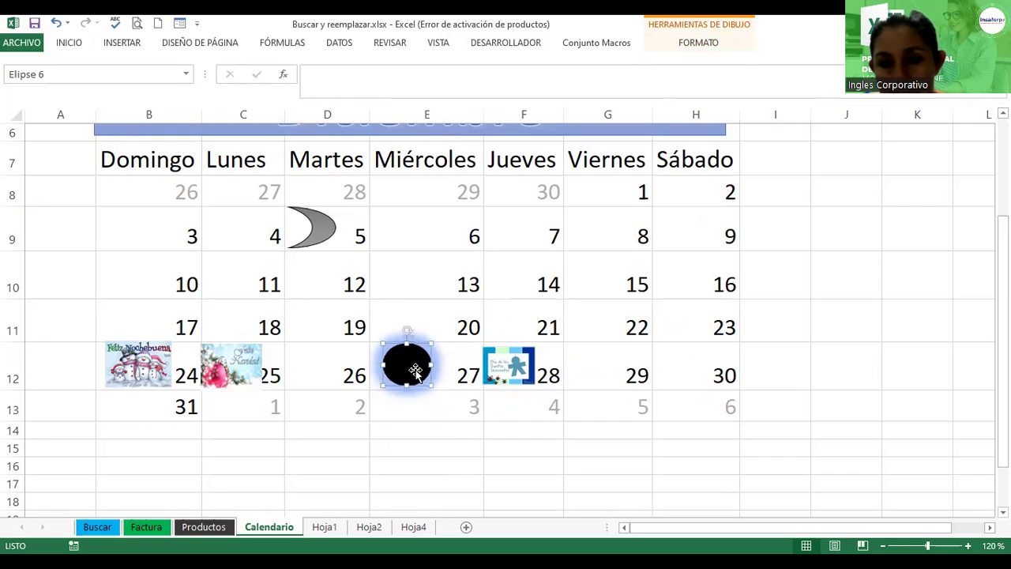
pyautogui.click(555, 464)
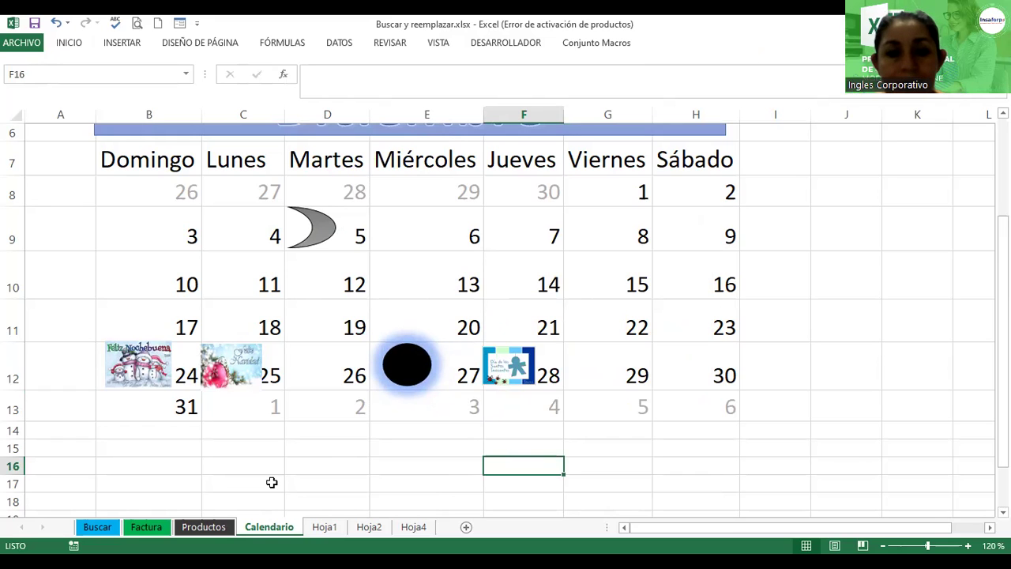
pyautogui.click(137, 533)
pyautogui.click(192, 529)
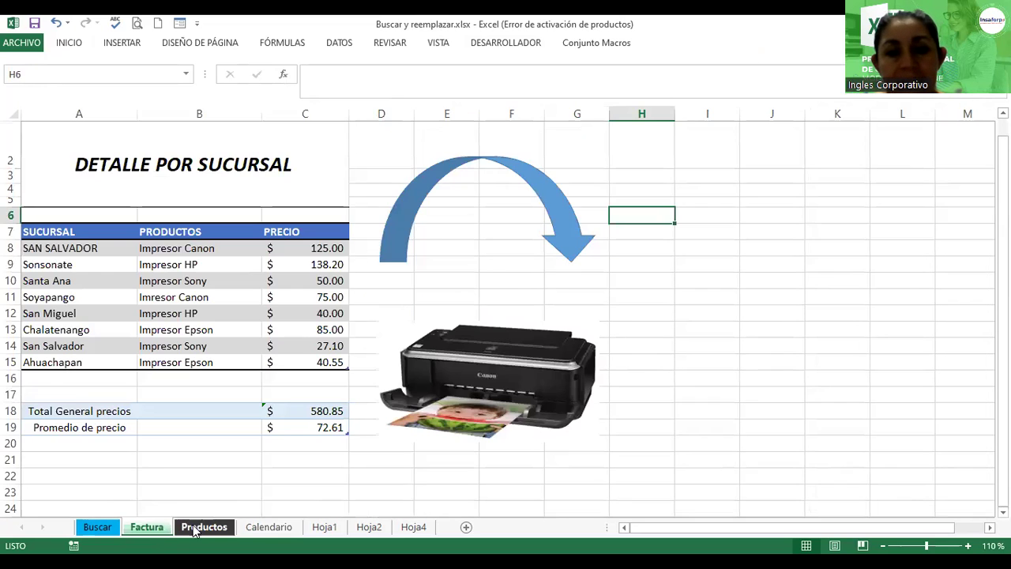
pyautogui.click(193, 529)
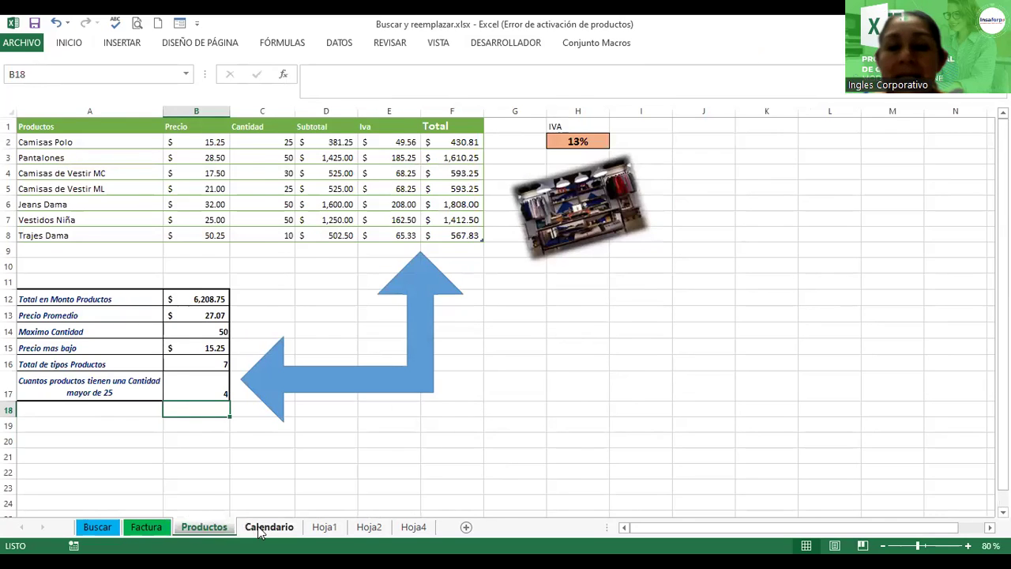
pyautogui.click(264, 529)
pyautogui.click(324, 529)
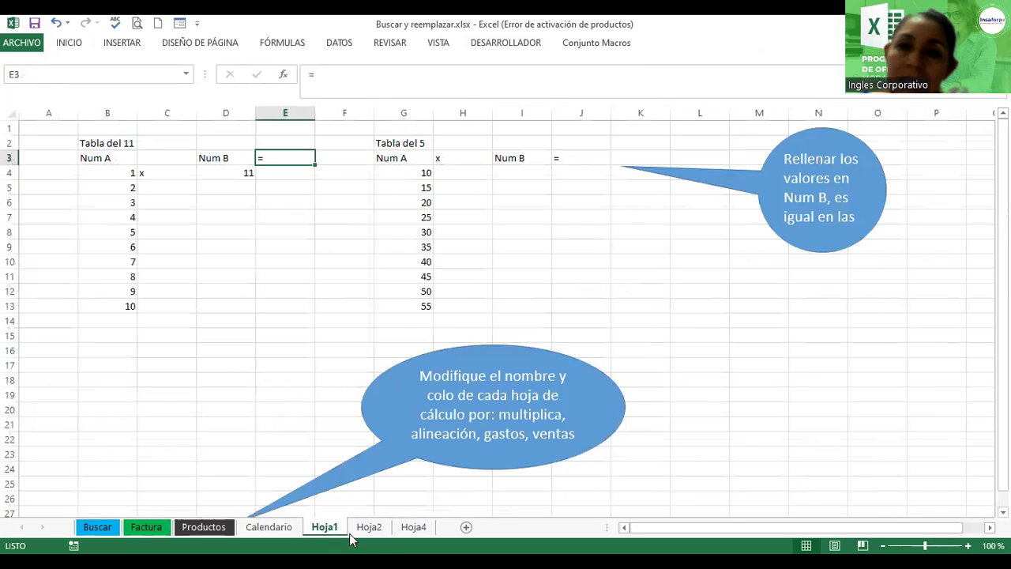
pyautogui.click(376, 535)
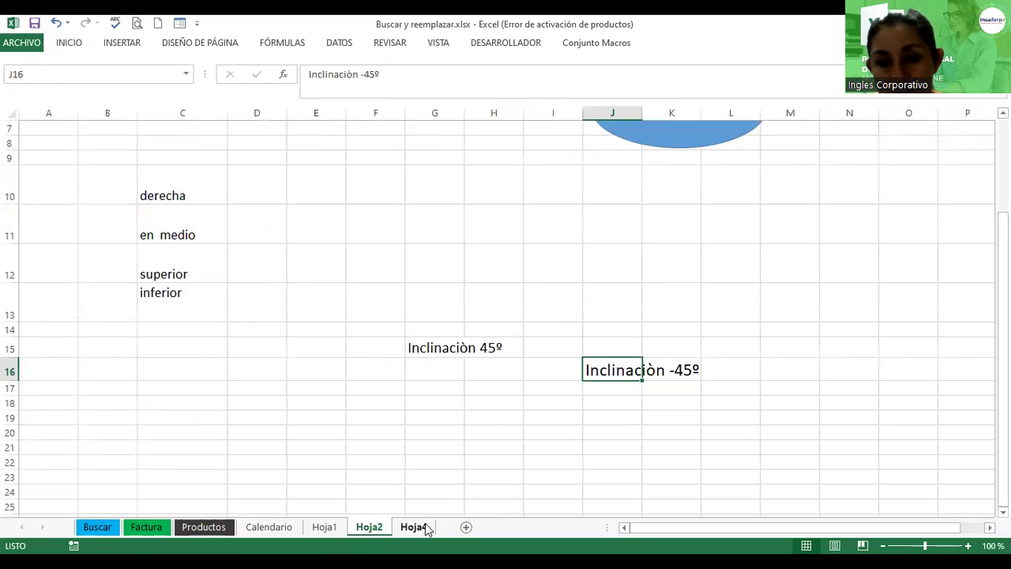
pyautogui.click(419, 528)
pyautogui.click(210, 530)
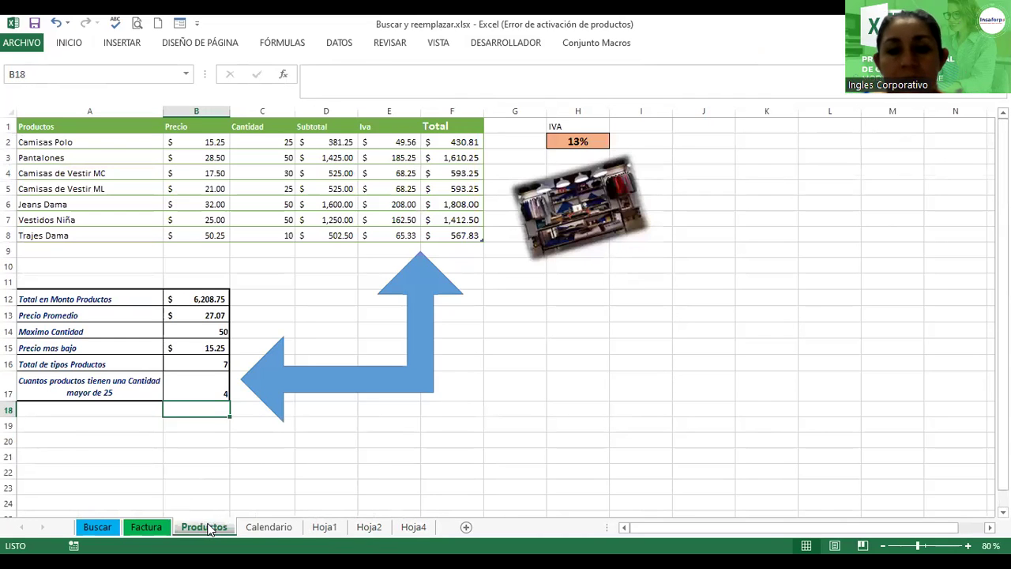
pyautogui.click(254, 529)
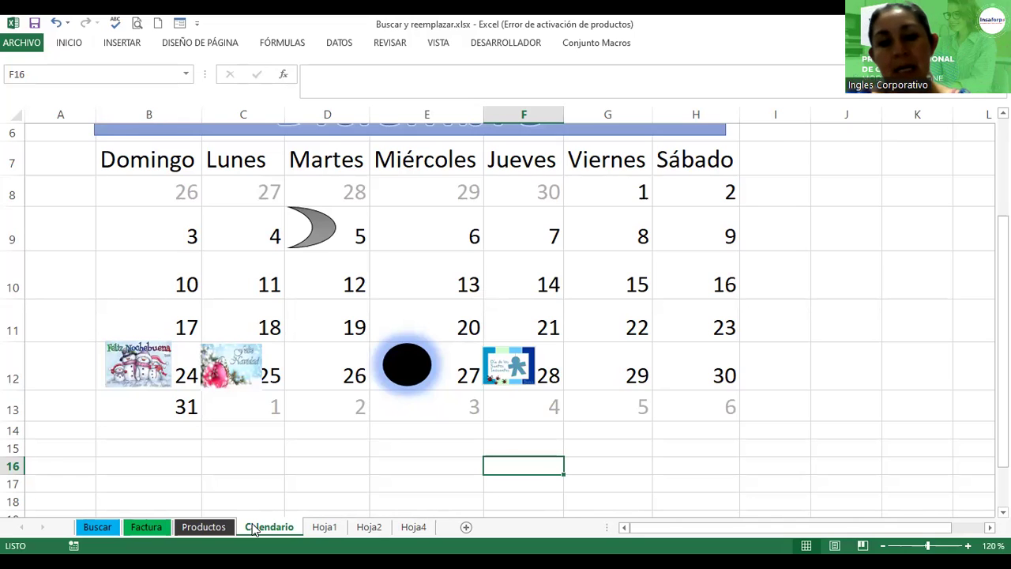
pyautogui.click(181, 529)
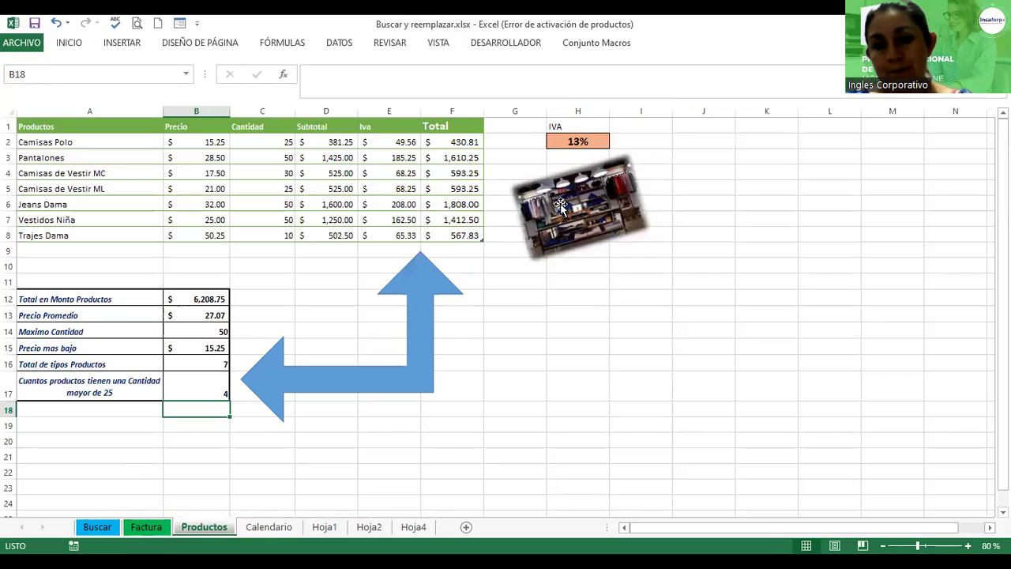
pyautogui.click(272, 527)
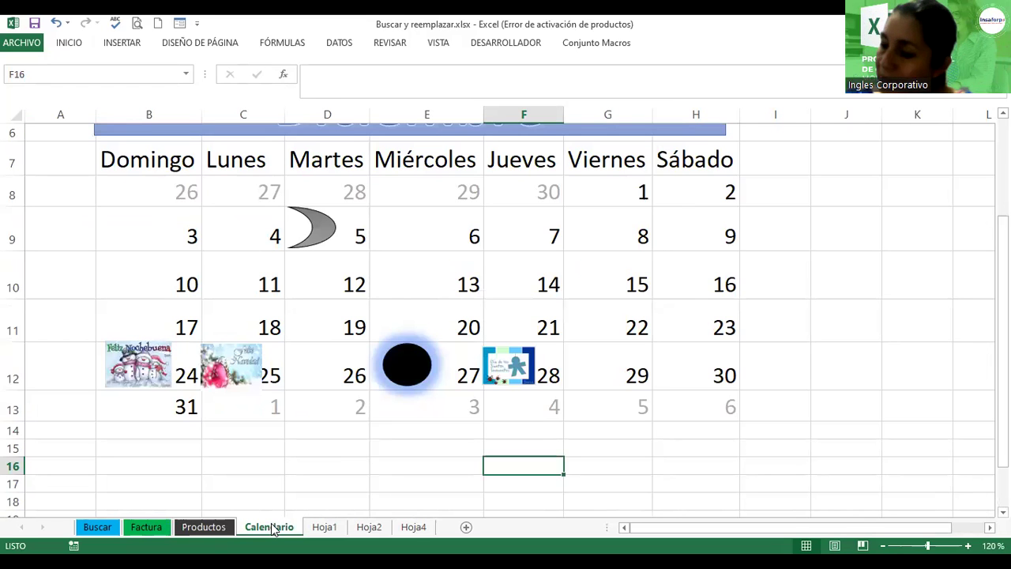